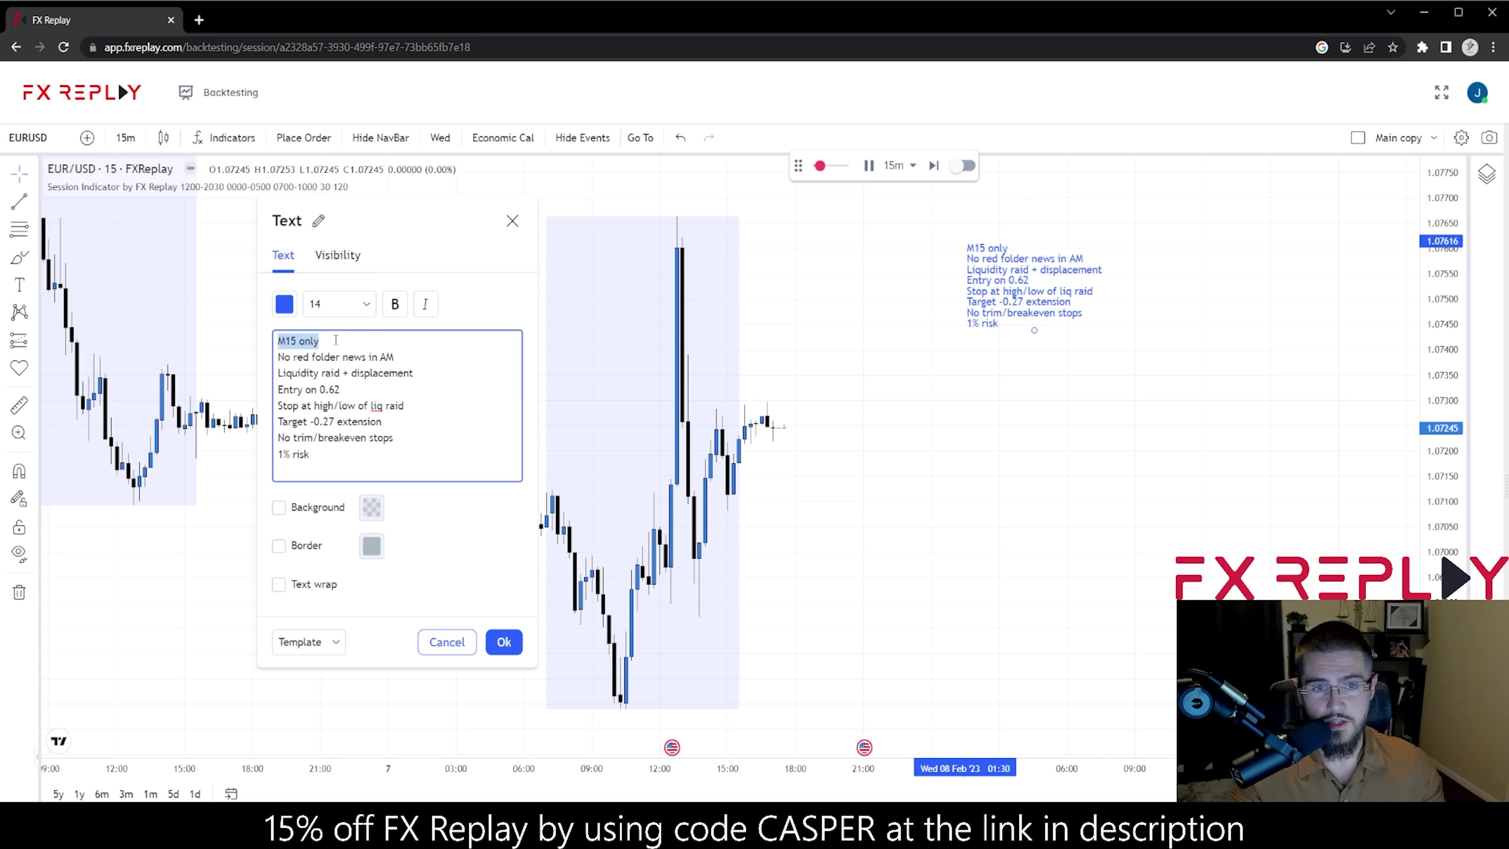
# - Go through the strategy rules in the text note line by line, from "M15 only" to "1% risk"
pyautogui.moveTo(324, 341); pyautogui.dragTo(269, 344)
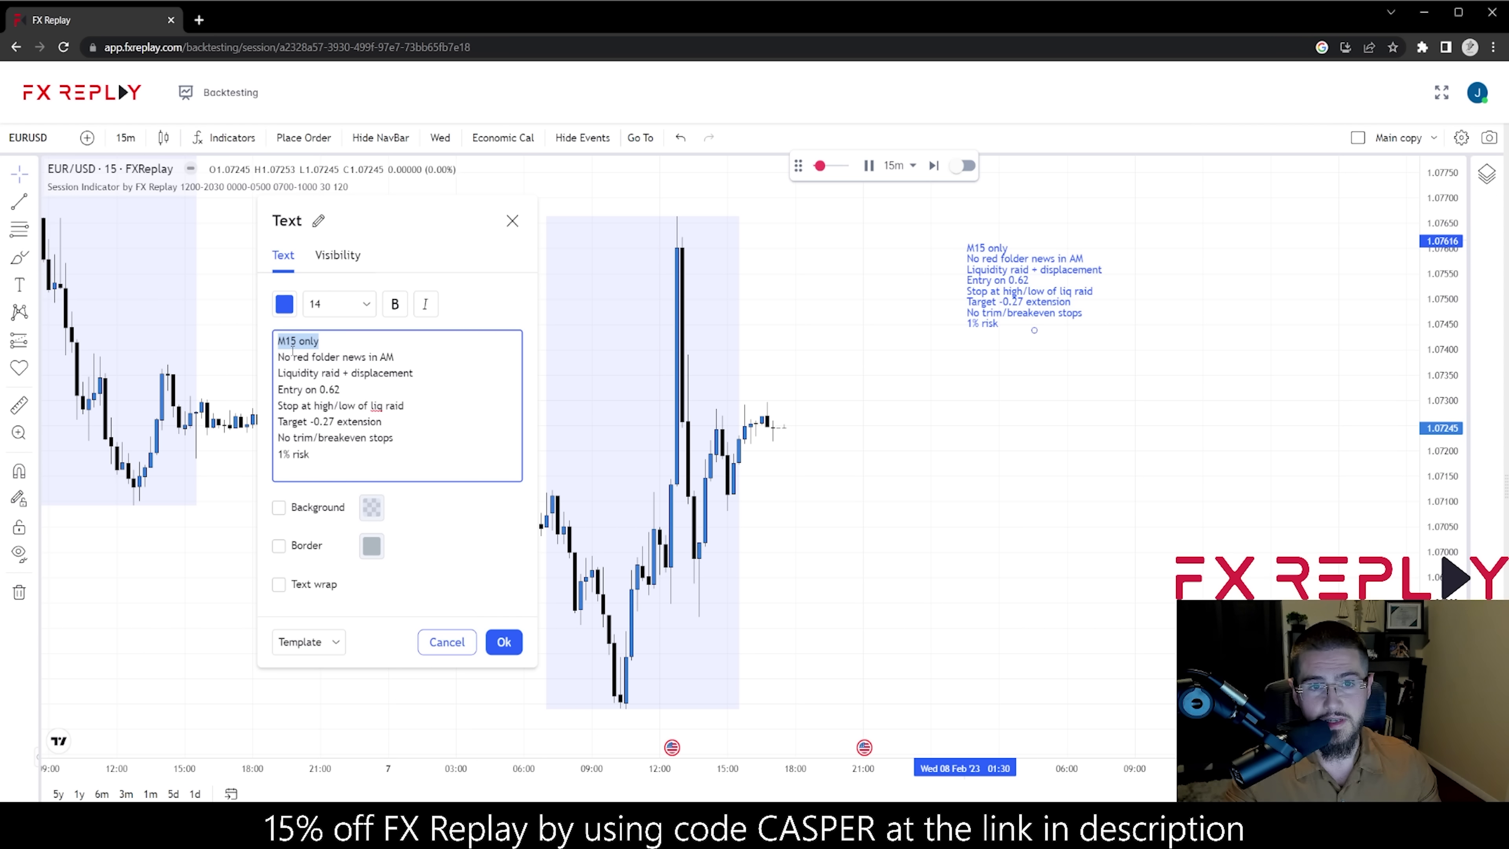
pyautogui.moveTo(398, 358); pyautogui.dragTo(276, 361)
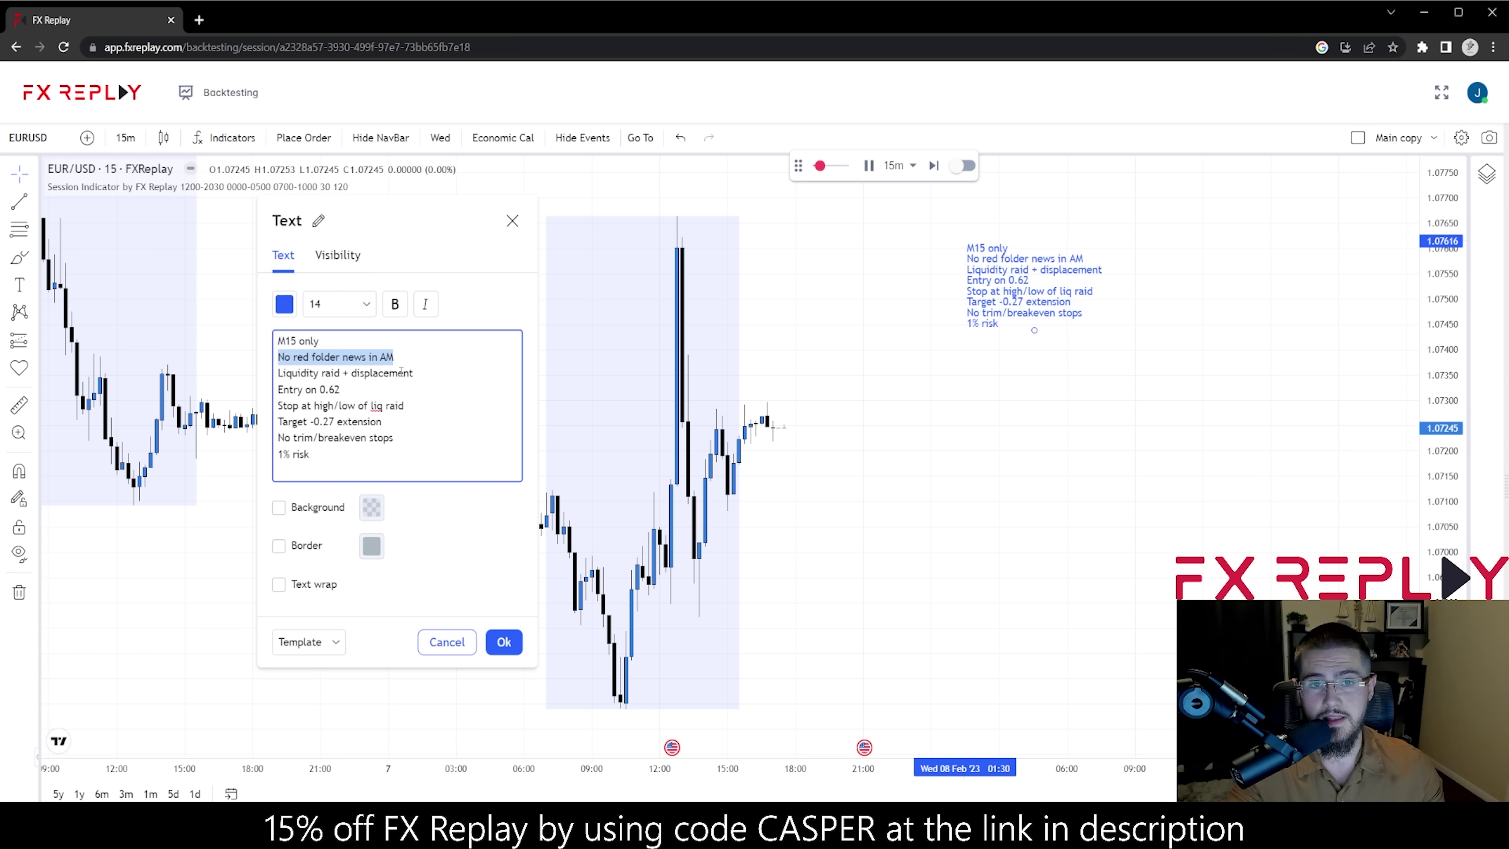
pyautogui.moveTo(414, 374); pyautogui.dragTo(287, 373)
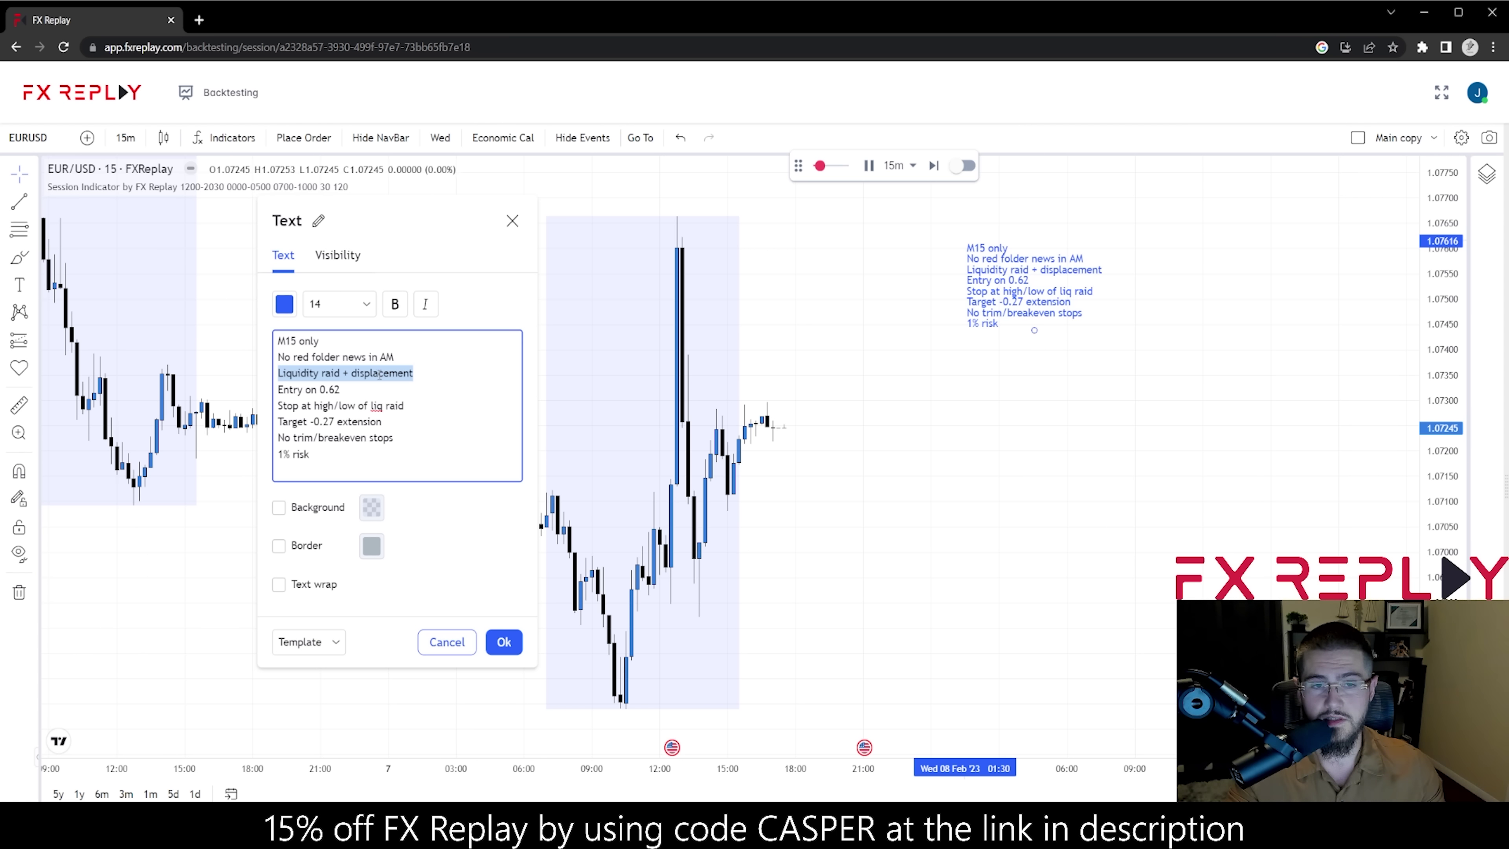
pyautogui.moveTo(341, 390); pyautogui.dragTo(275, 392)
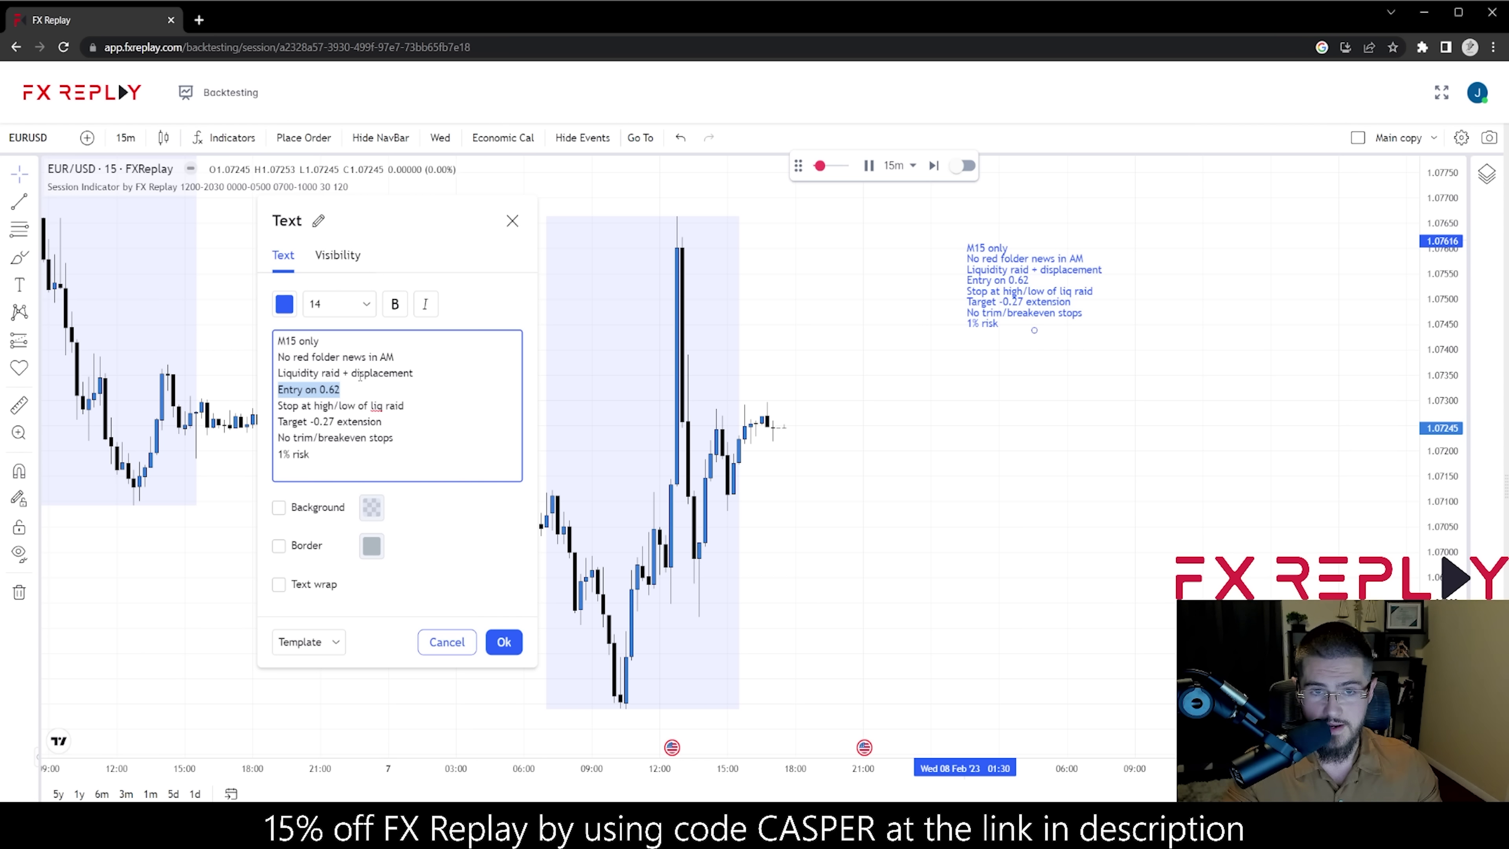
pyautogui.tripleClick(365, 406)
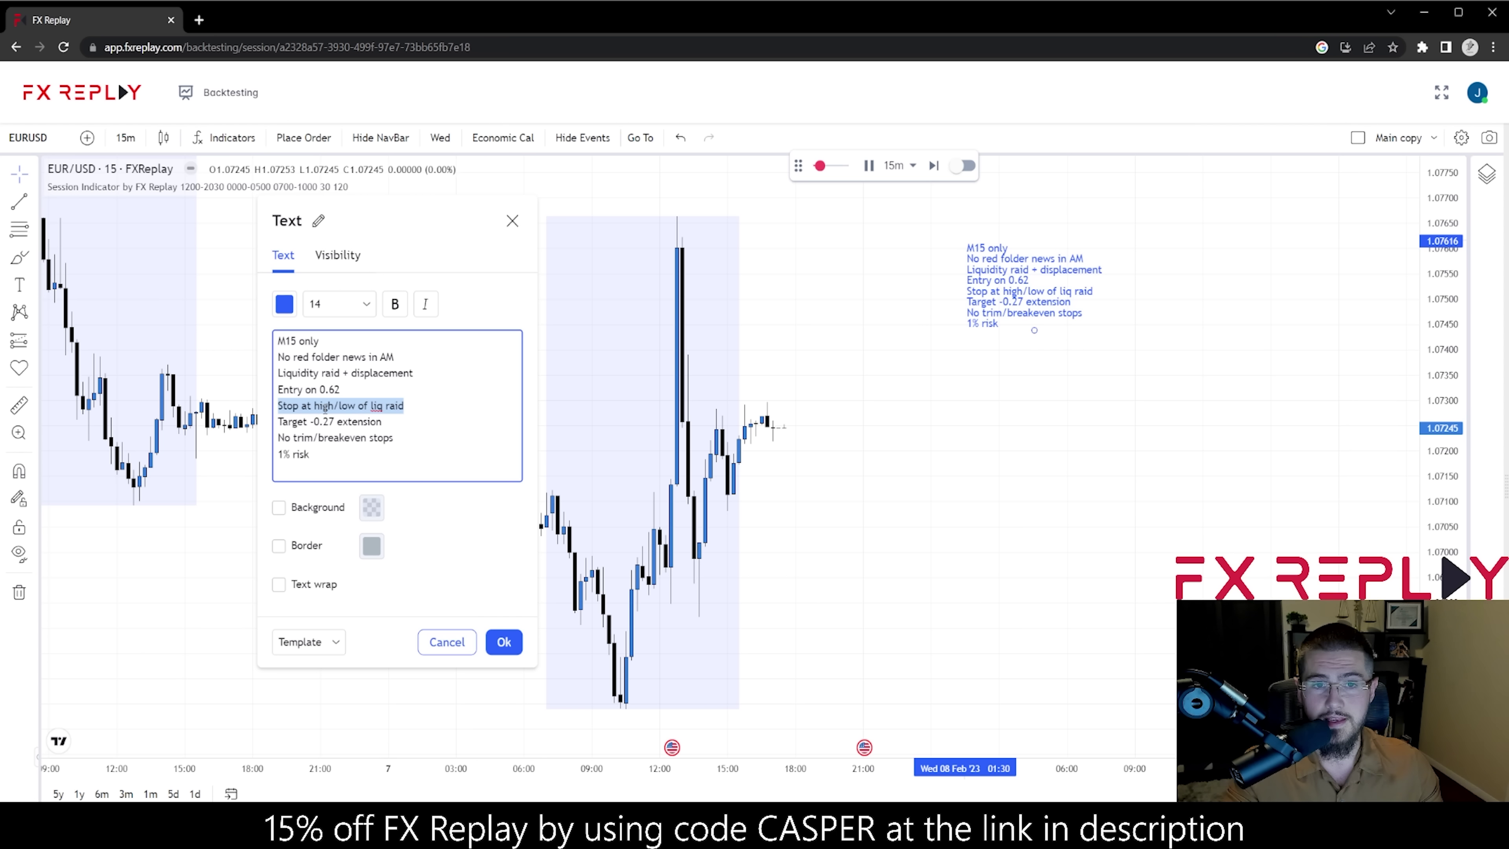
pyautogui.tripleClick(279, 422)
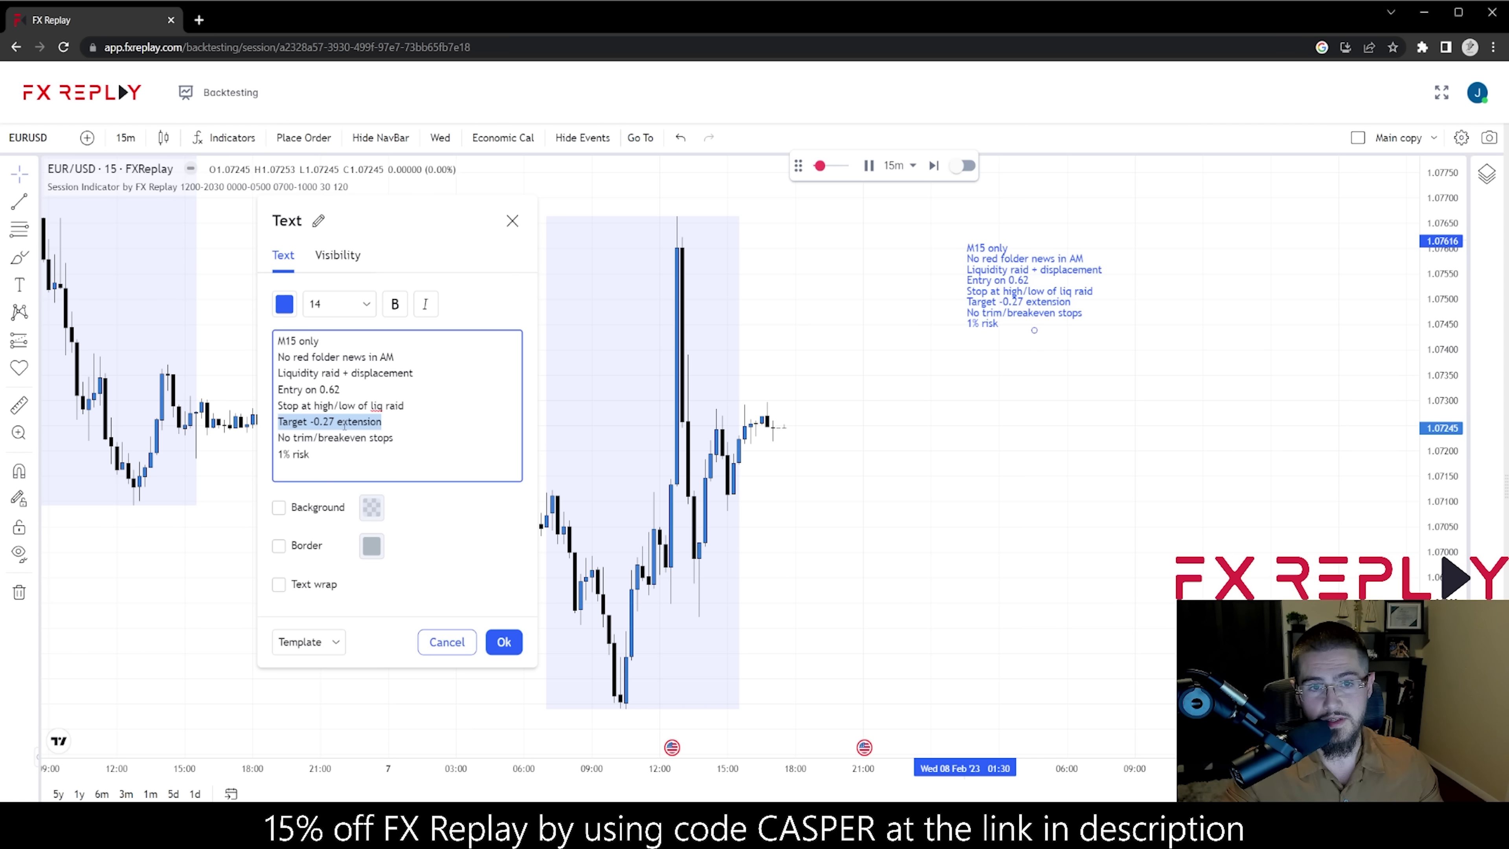
pyautogui.moveTo(392, 437); pyautogui.dragTo(277, 439)
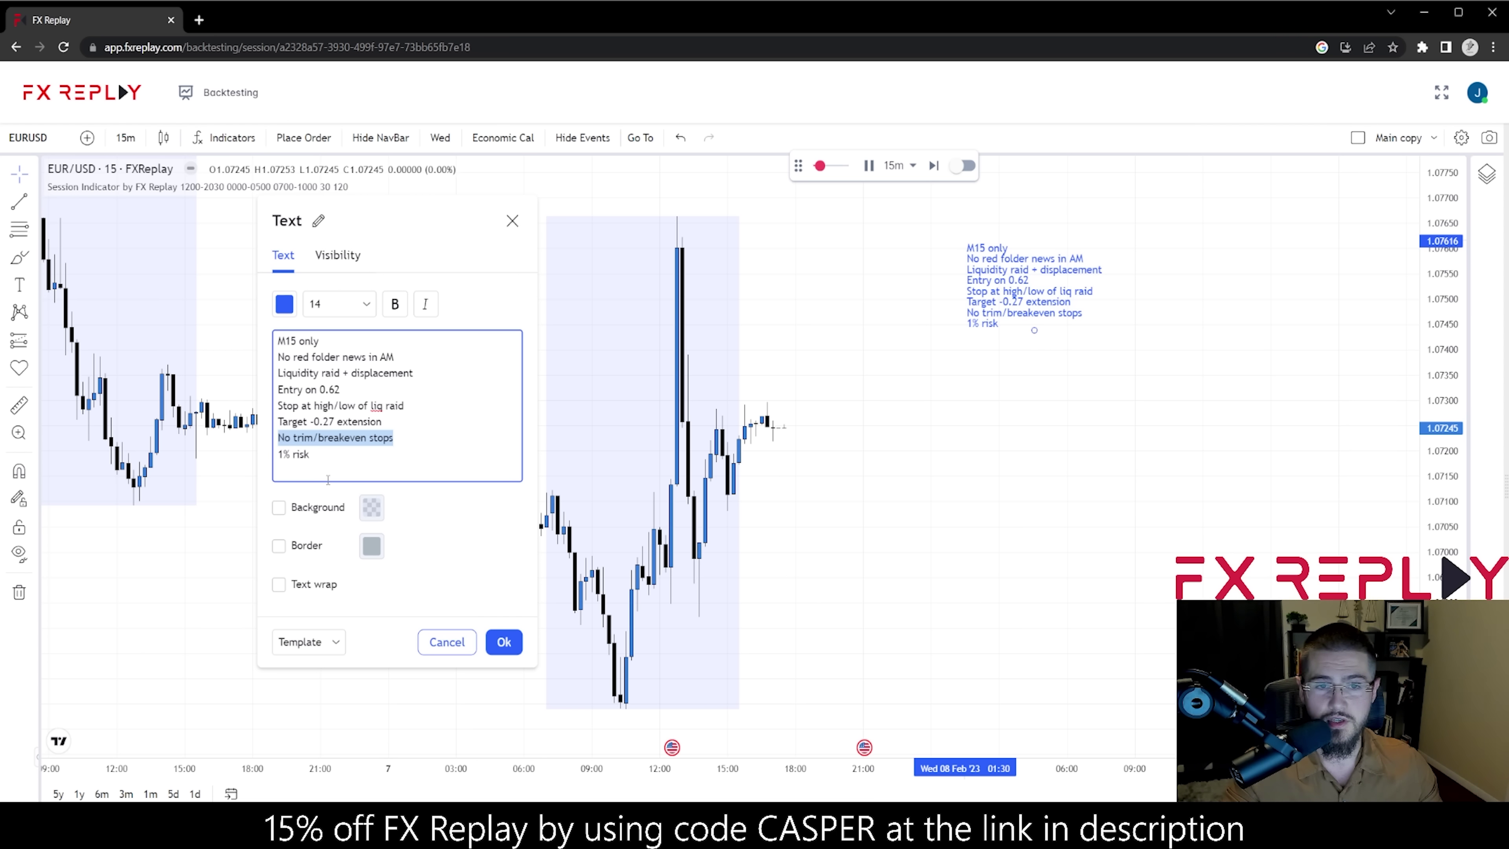
pyautogui.moveTo(328, 479); pyautogui.dragTo(277, 461)
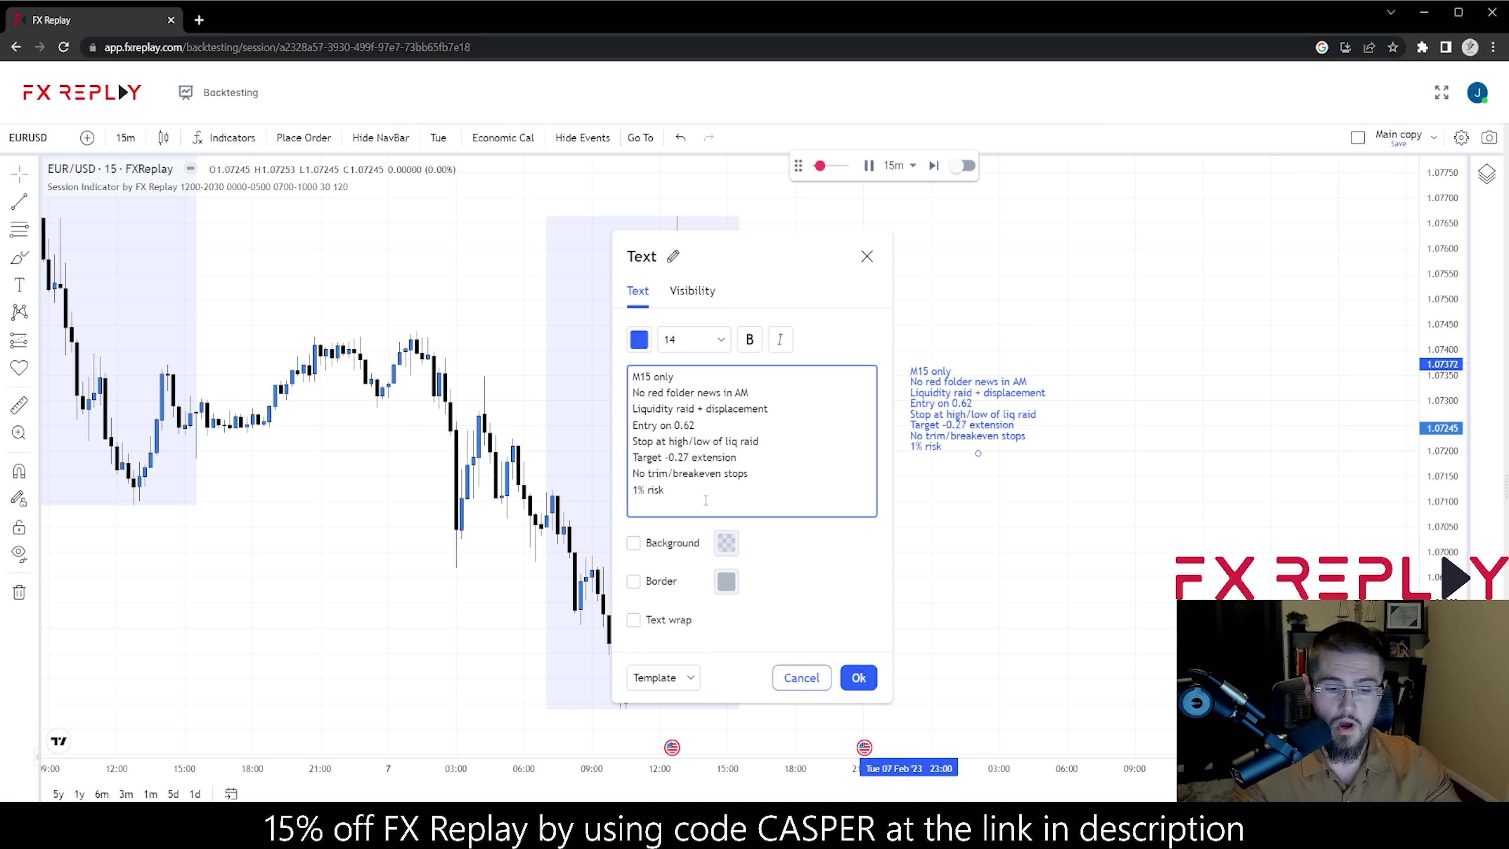
# - Add the rule "Entry must be after 7am NY time" as the last line of the strategy note
pyautogui.write('Entry must ')
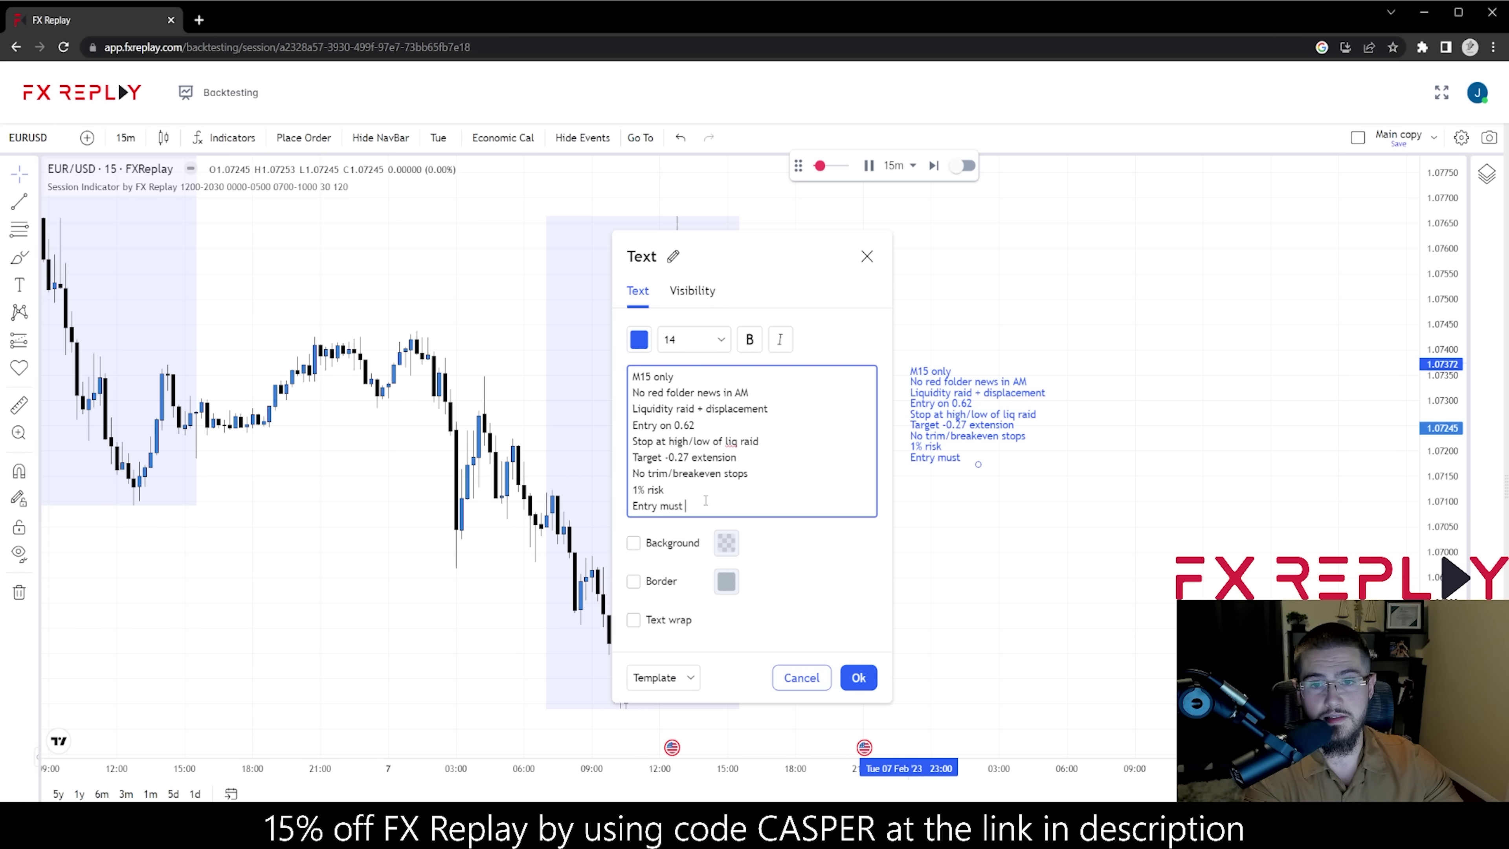
pyautogui.write('be after 7am ')
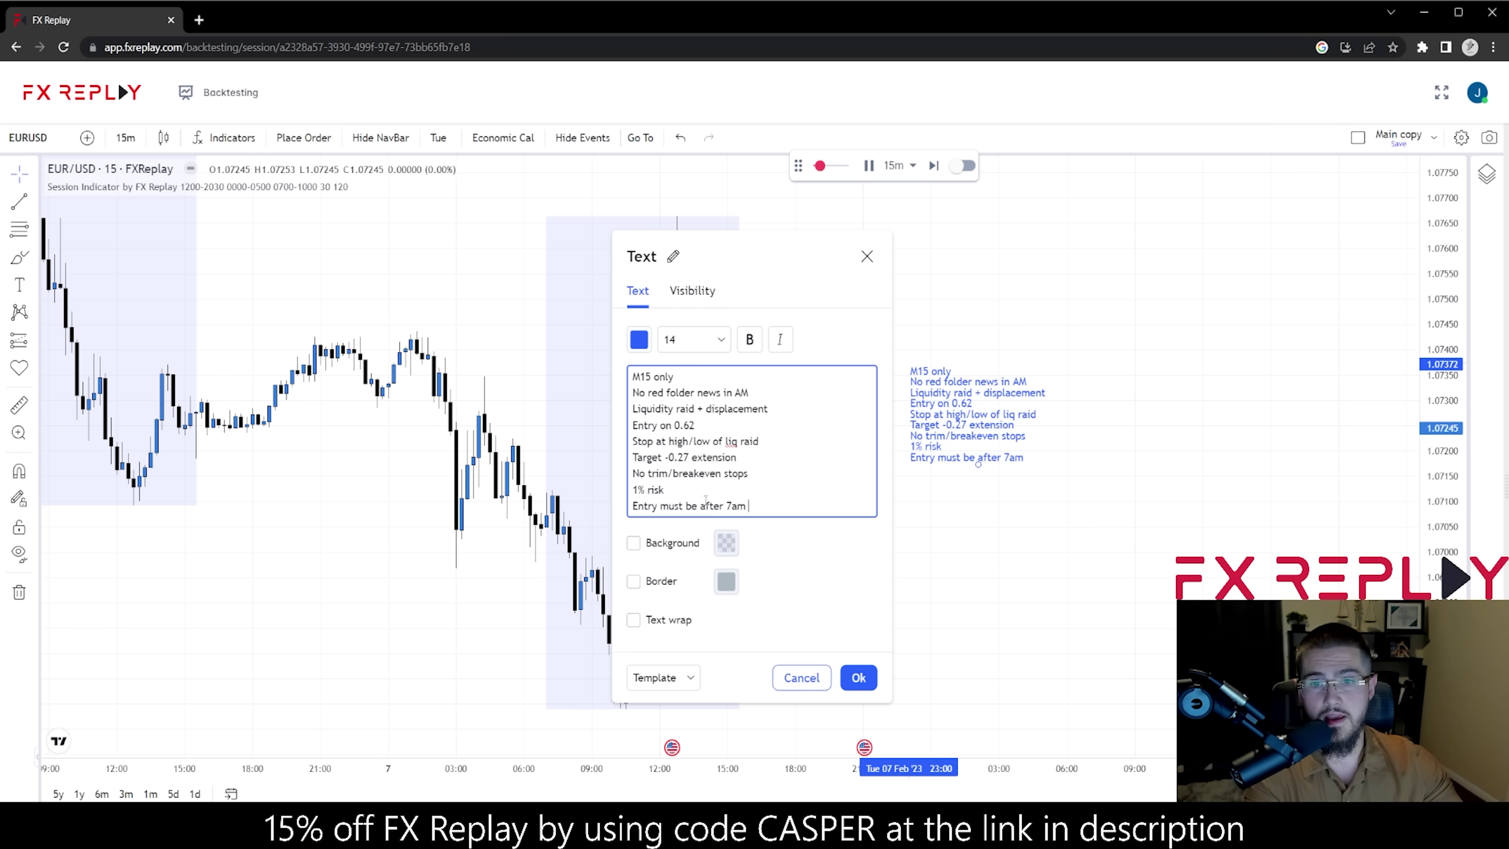
pyautogui.write('NY time')
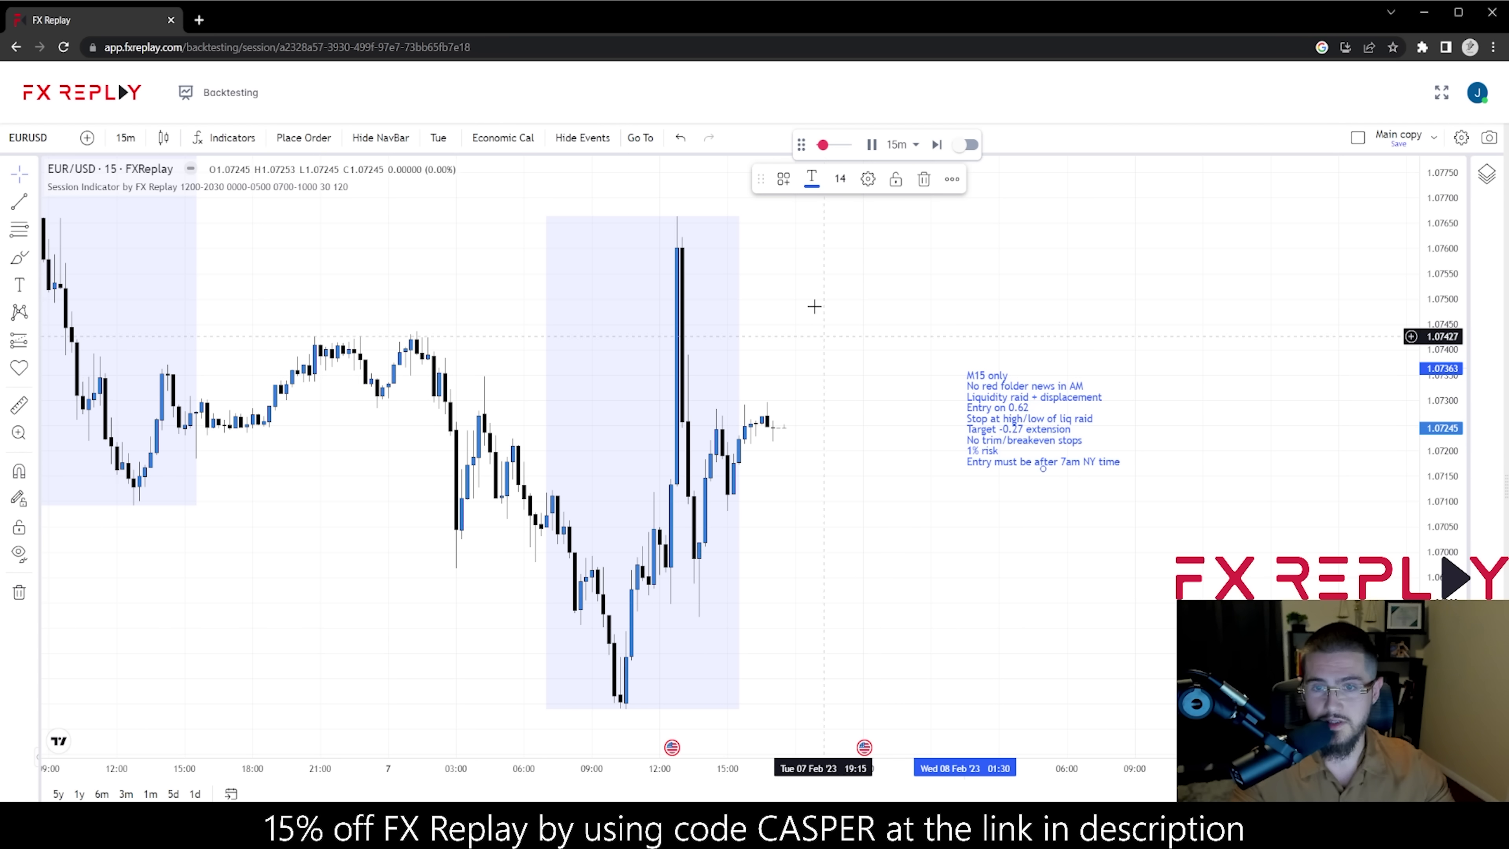
# - Jump the replay forward three sessions to the New York open on Wed 08 Feb at 07:00, and delete the rules note
pyautogui.click(632, 142)
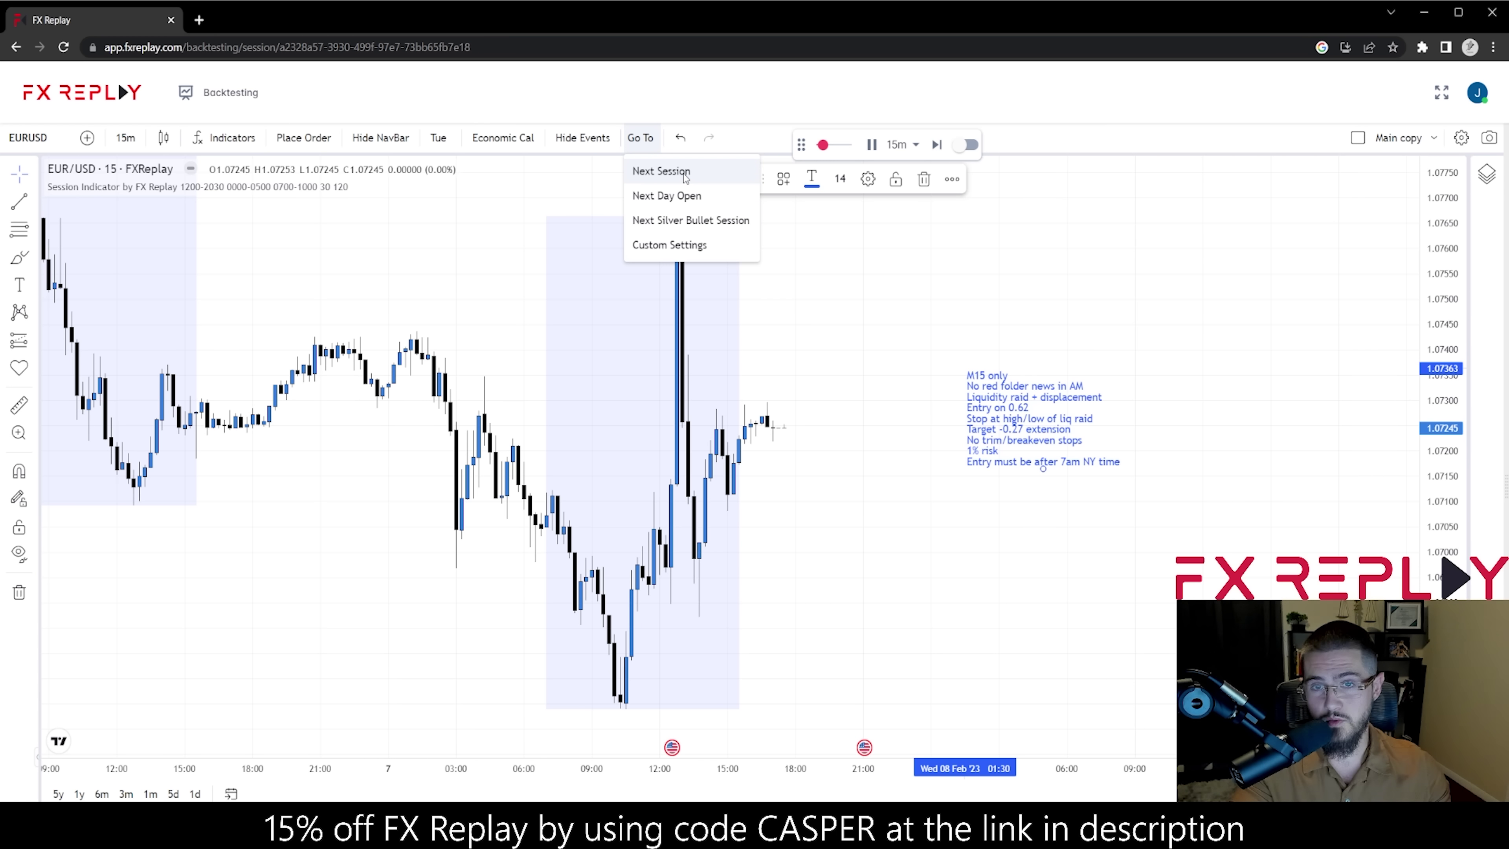
pyautogui.click(661, 172)
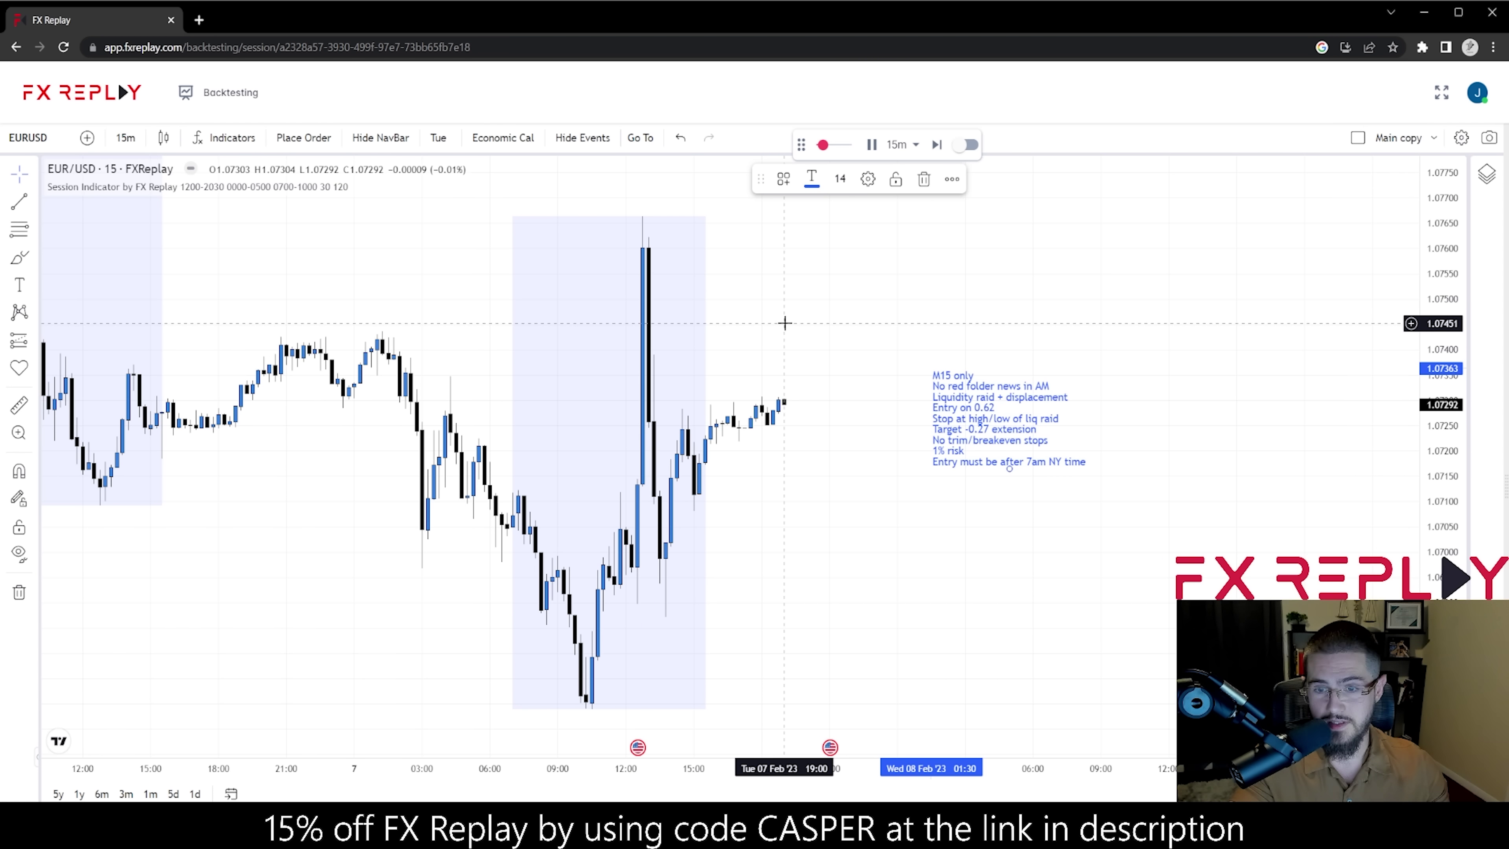
pyautogui.click(640, 137)
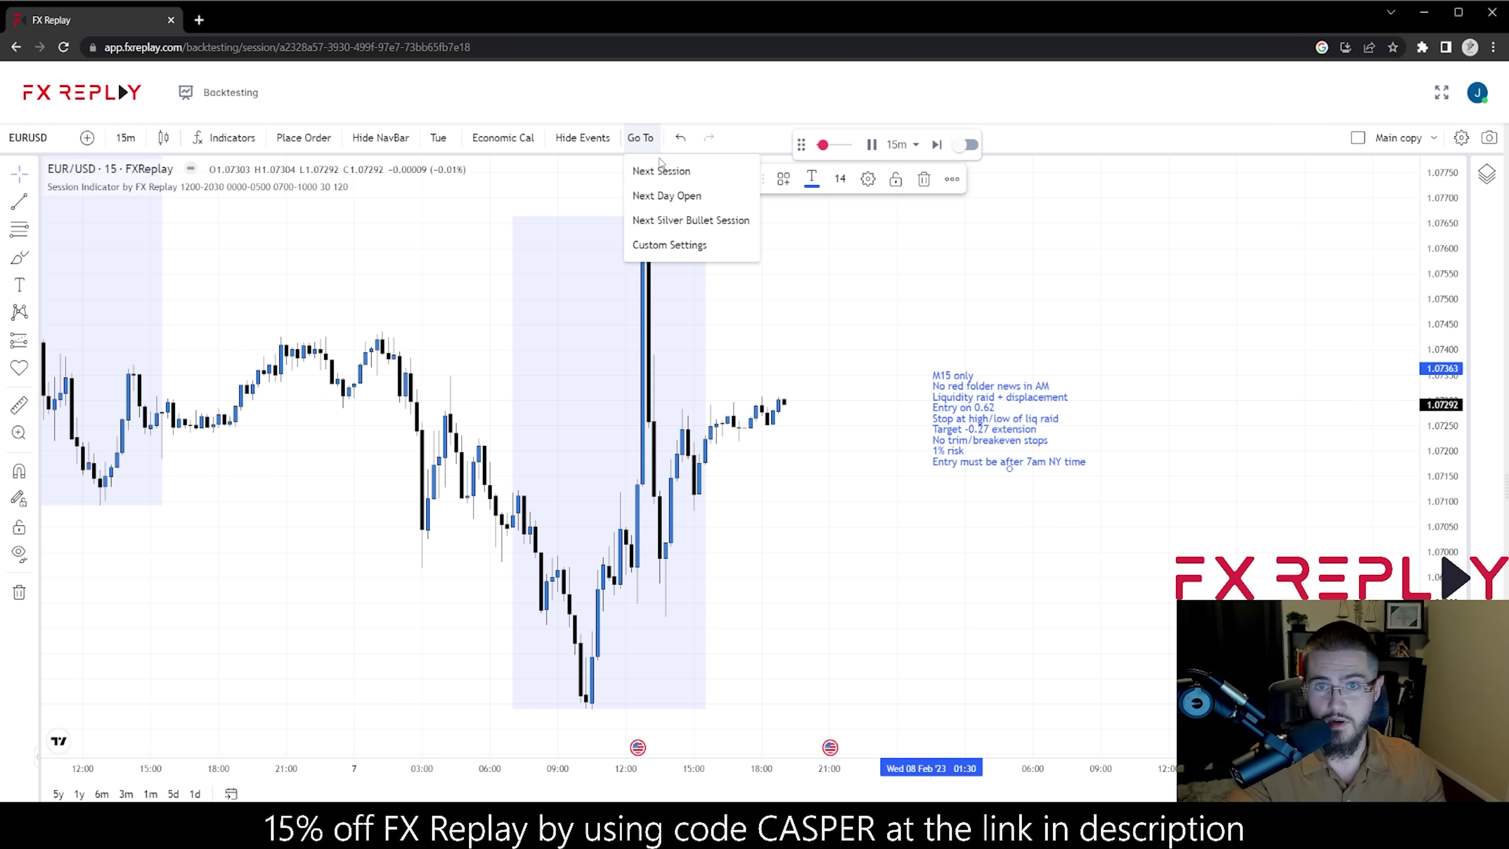
pyautogui.click(663, 169)
pyautogui.click(640, 137)
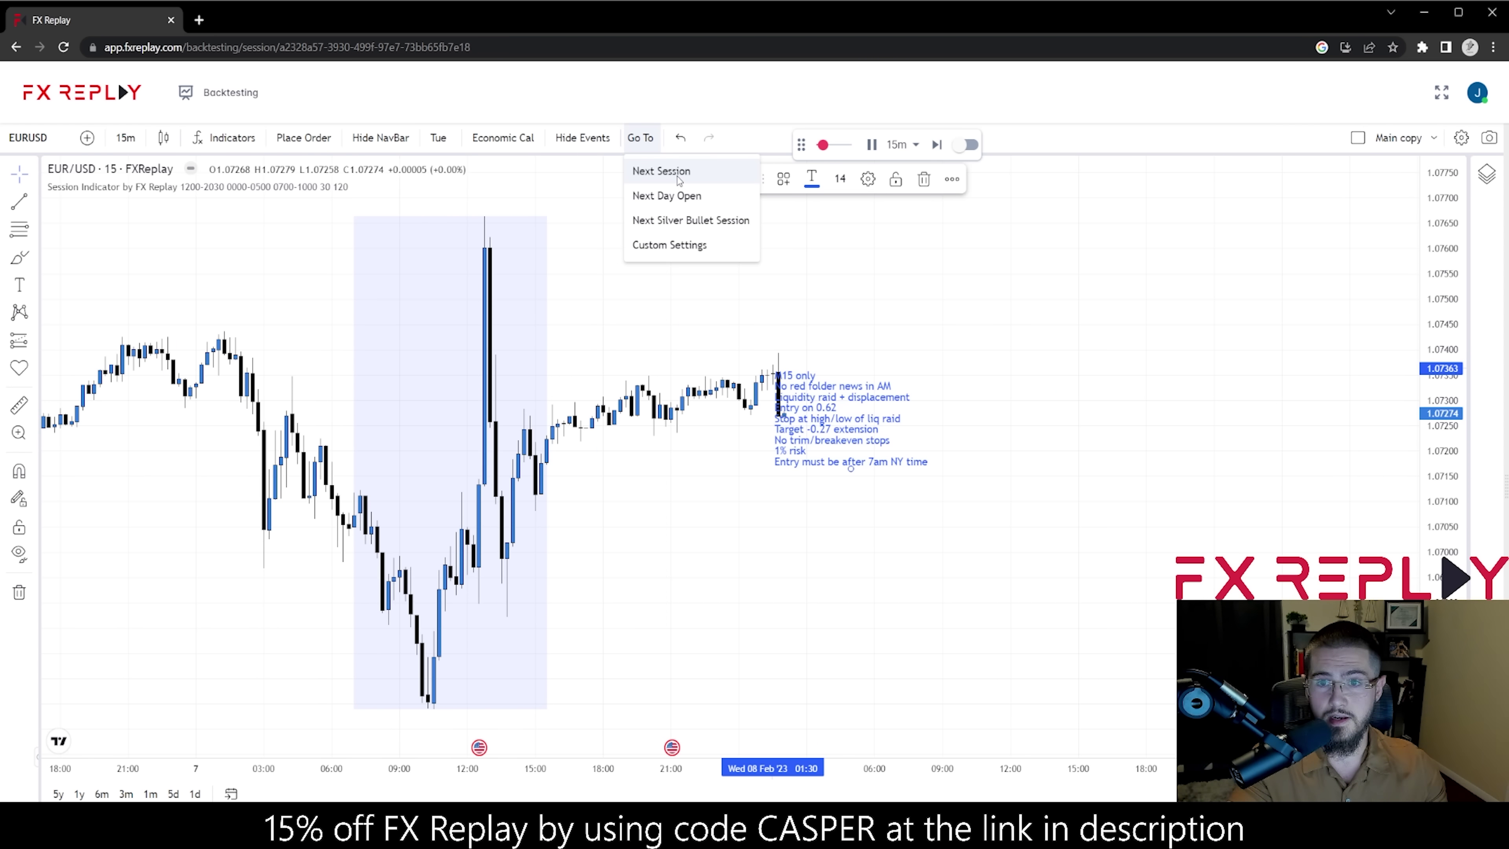
pyautogui.click(677, 178)
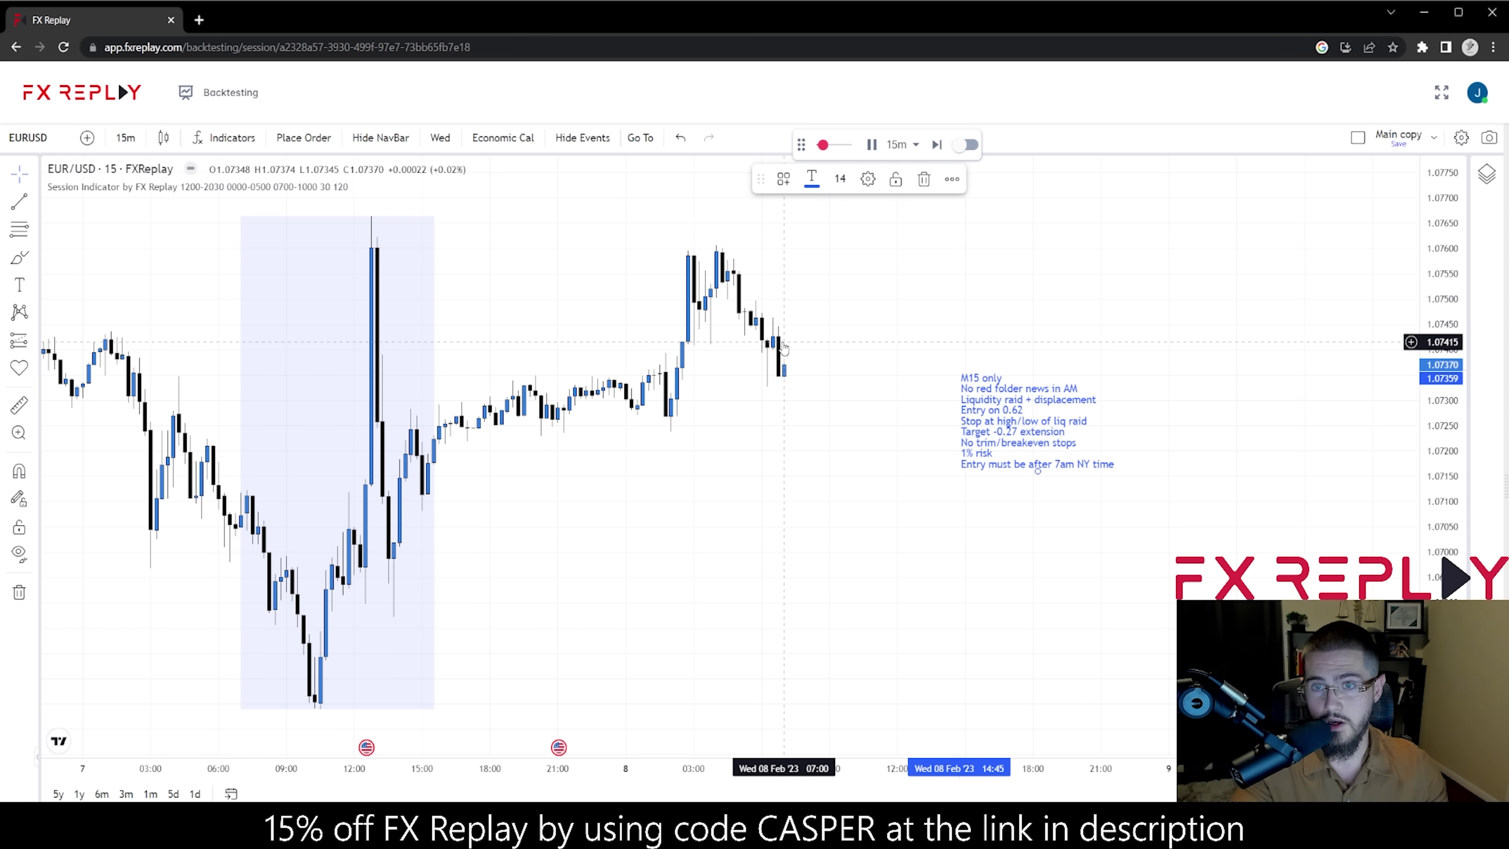
pyautogui.press('Delete')
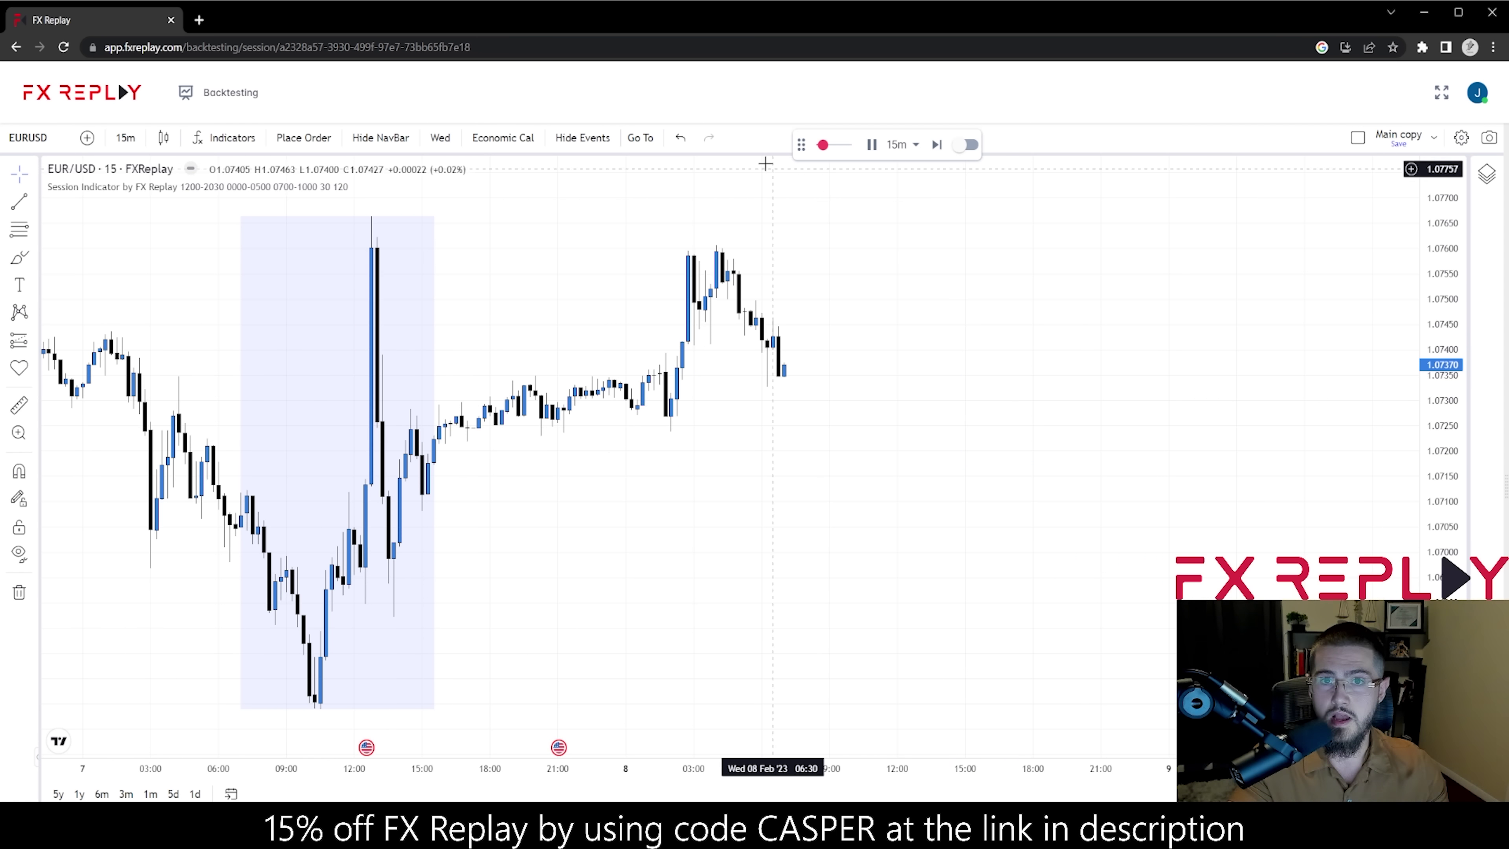
# - Review the custom start times for the next session, day open and Silver Bullet jumps, and close the settings
pyautogui.click(641, 137)
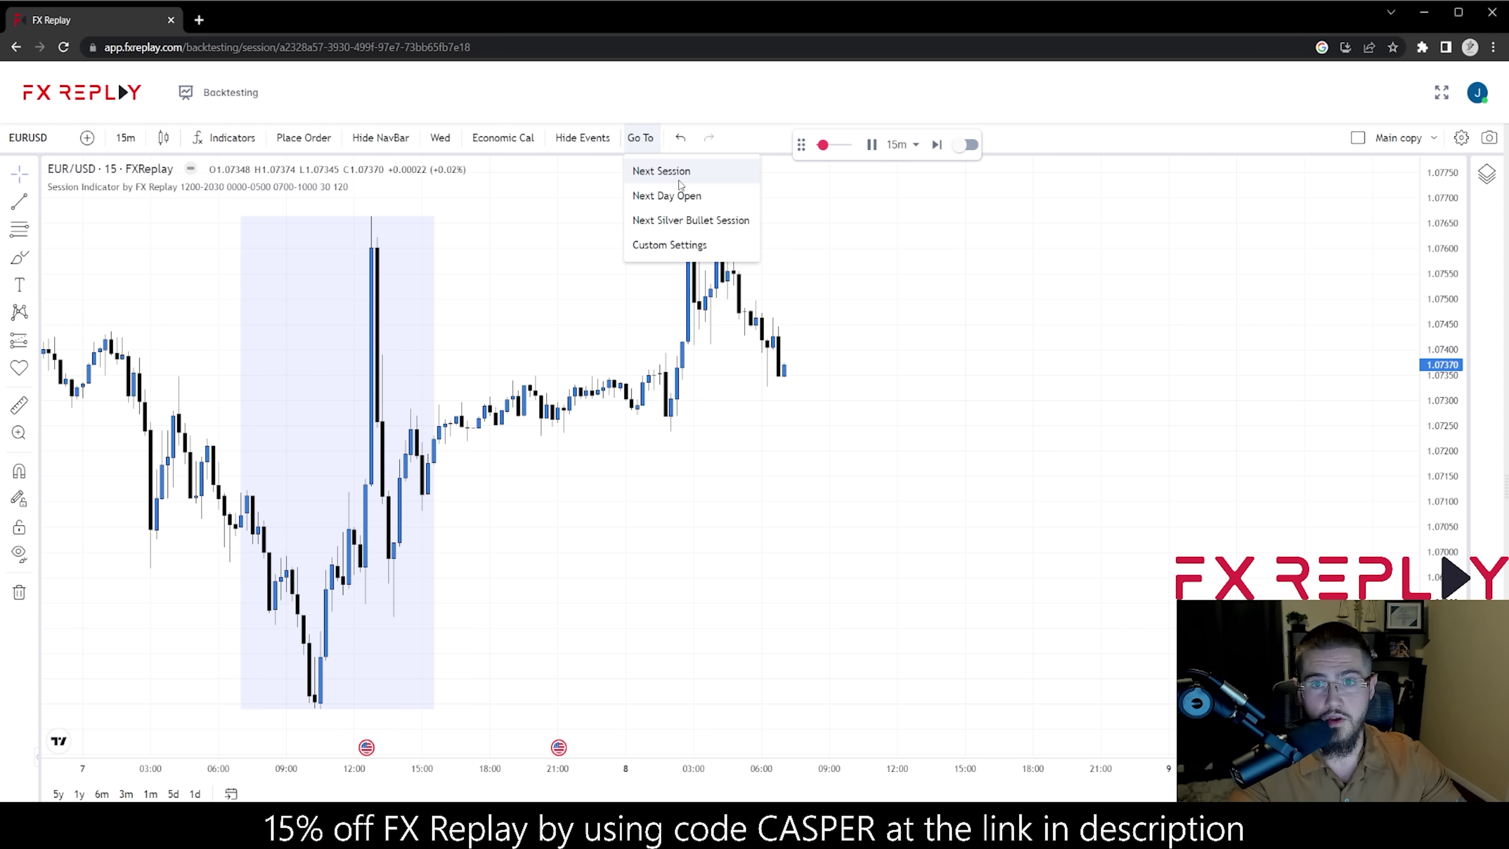
pyautogui.click(681, 258)
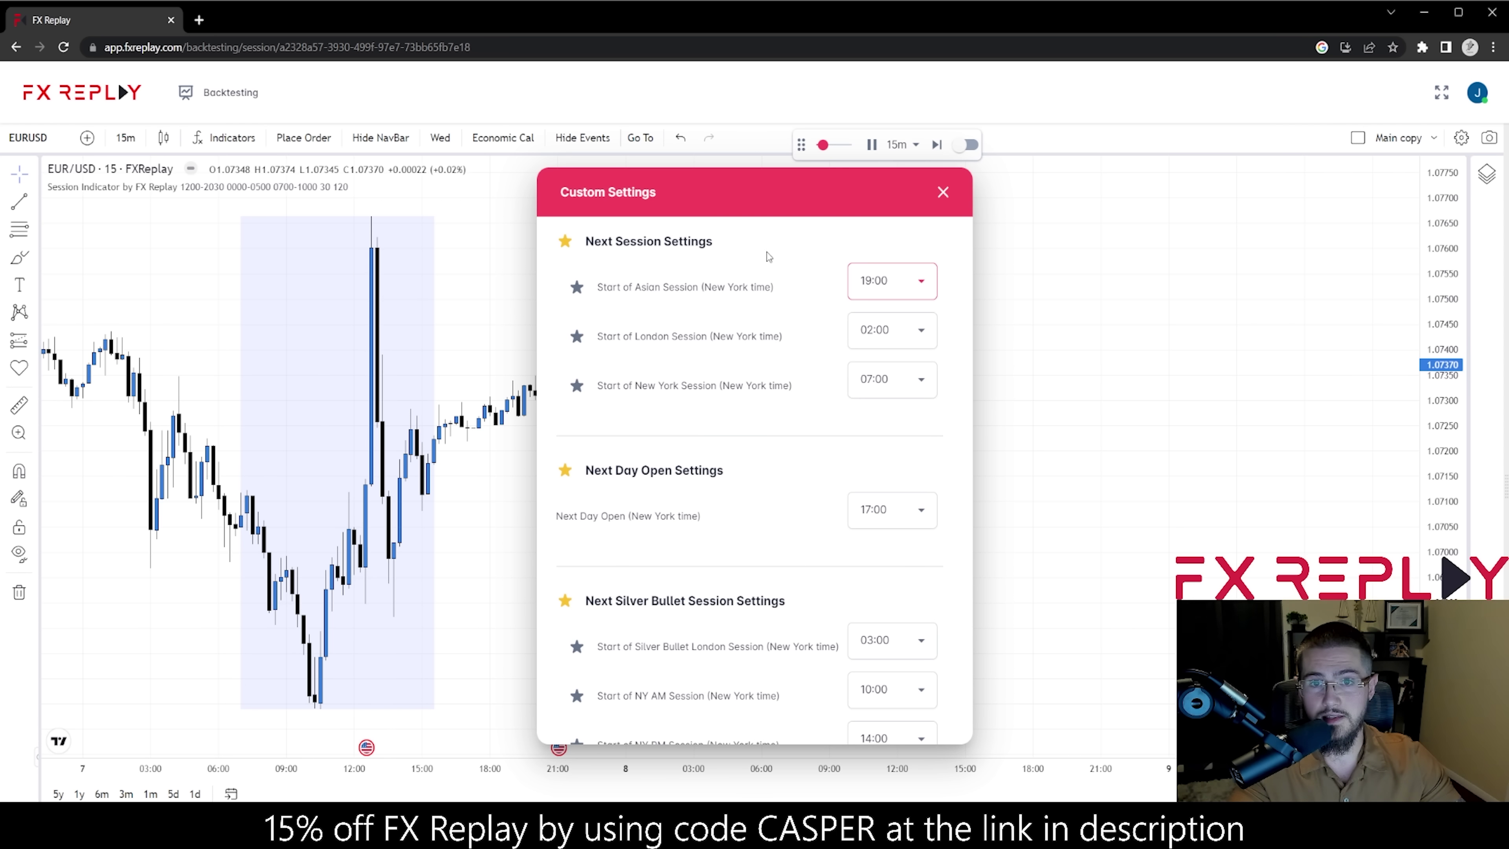
pyautogui.scroll(-3, 752, 404)
pyautogui.click(944, 191)
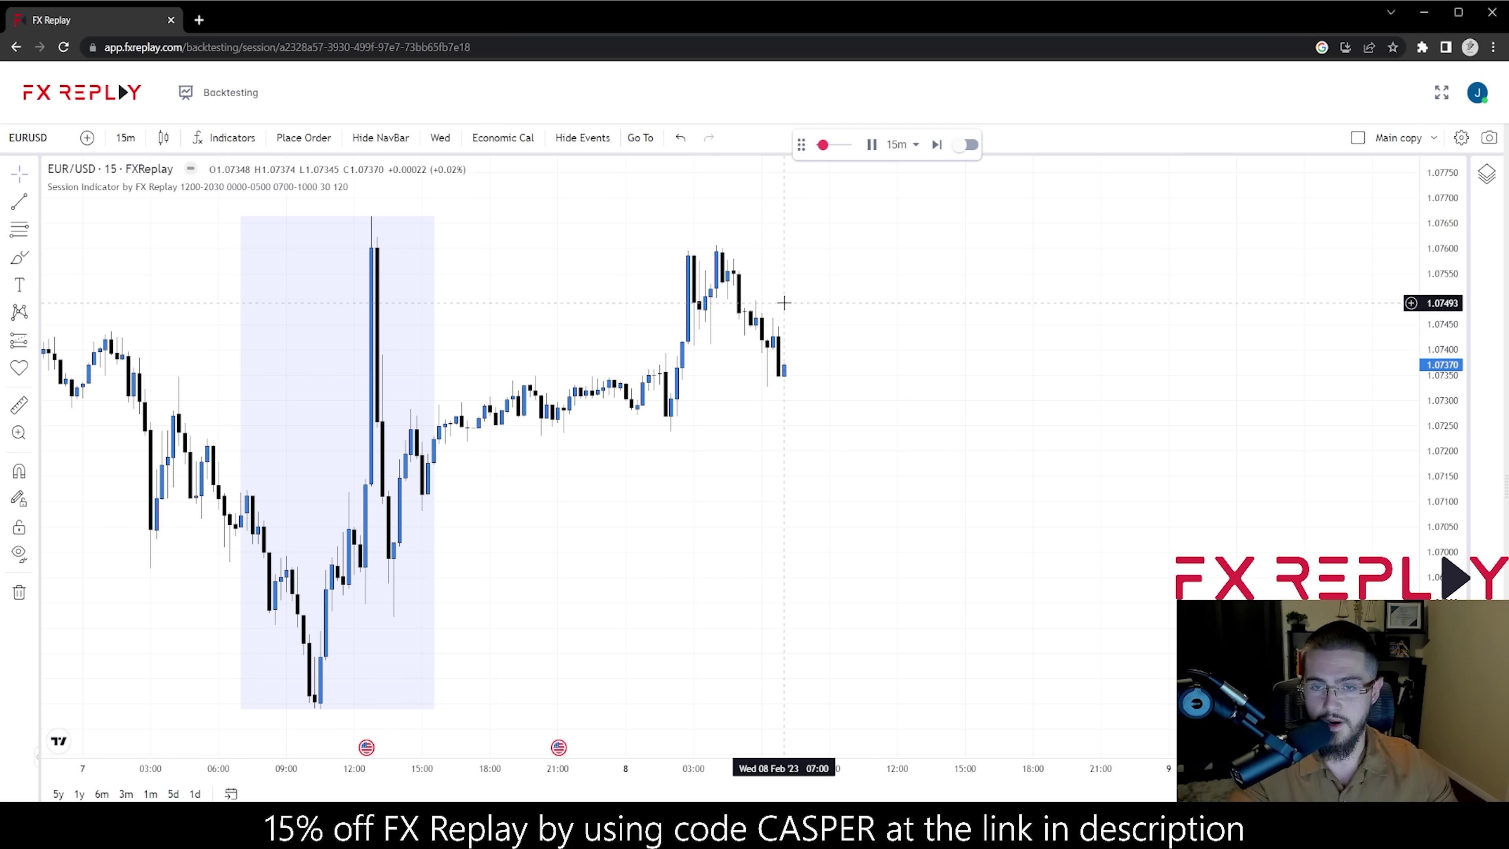
# - Advance the replay in 15-minute candles to the 07:30 candle of the New York session
pyautogui.moveTo(805, 330); pyautogui.dragTo(719, 329)
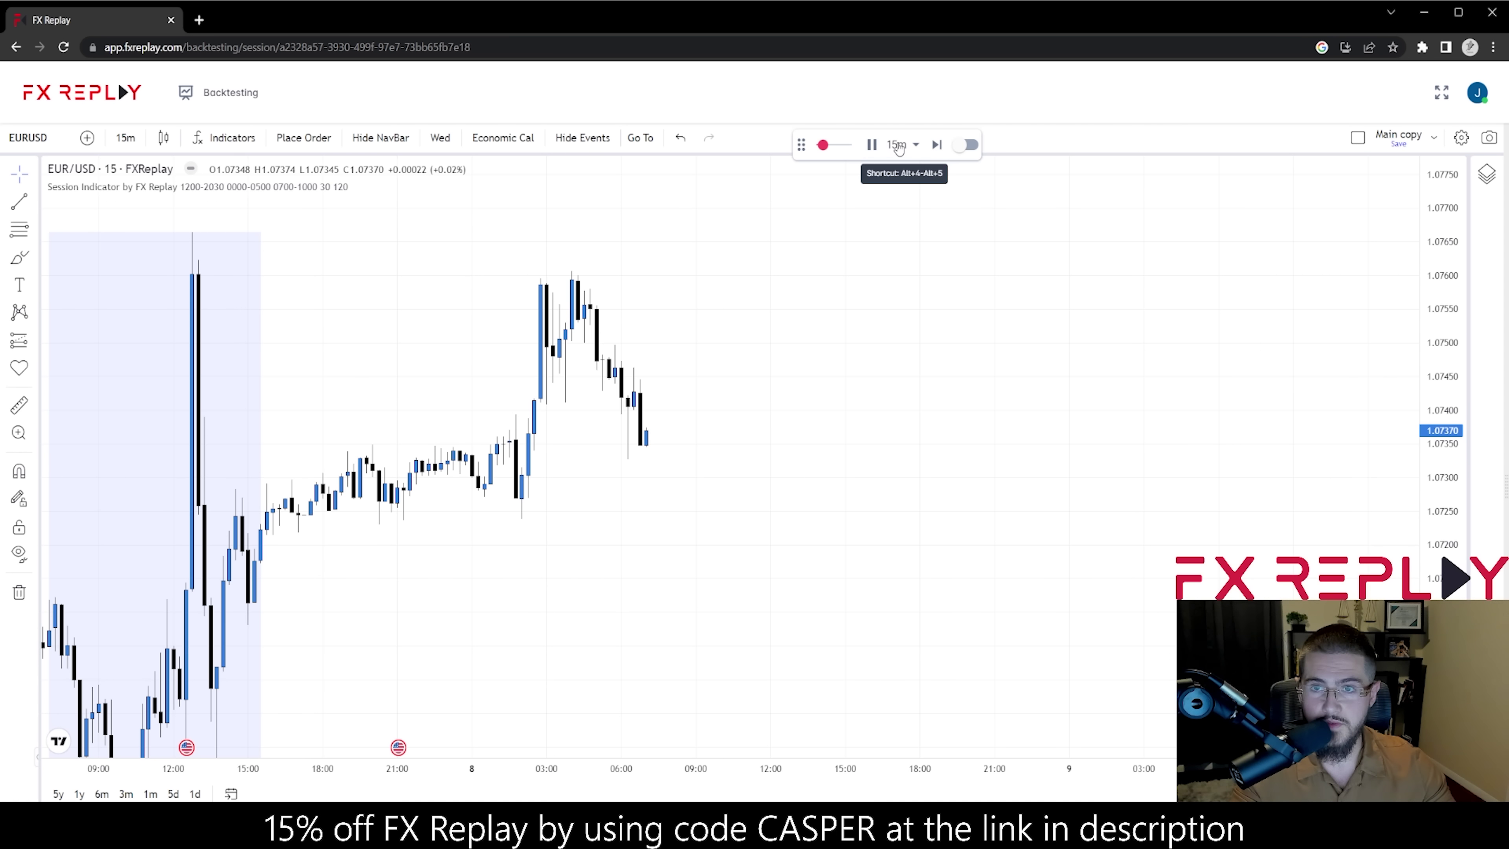
pyautogui.scroll(2, 535, 413)
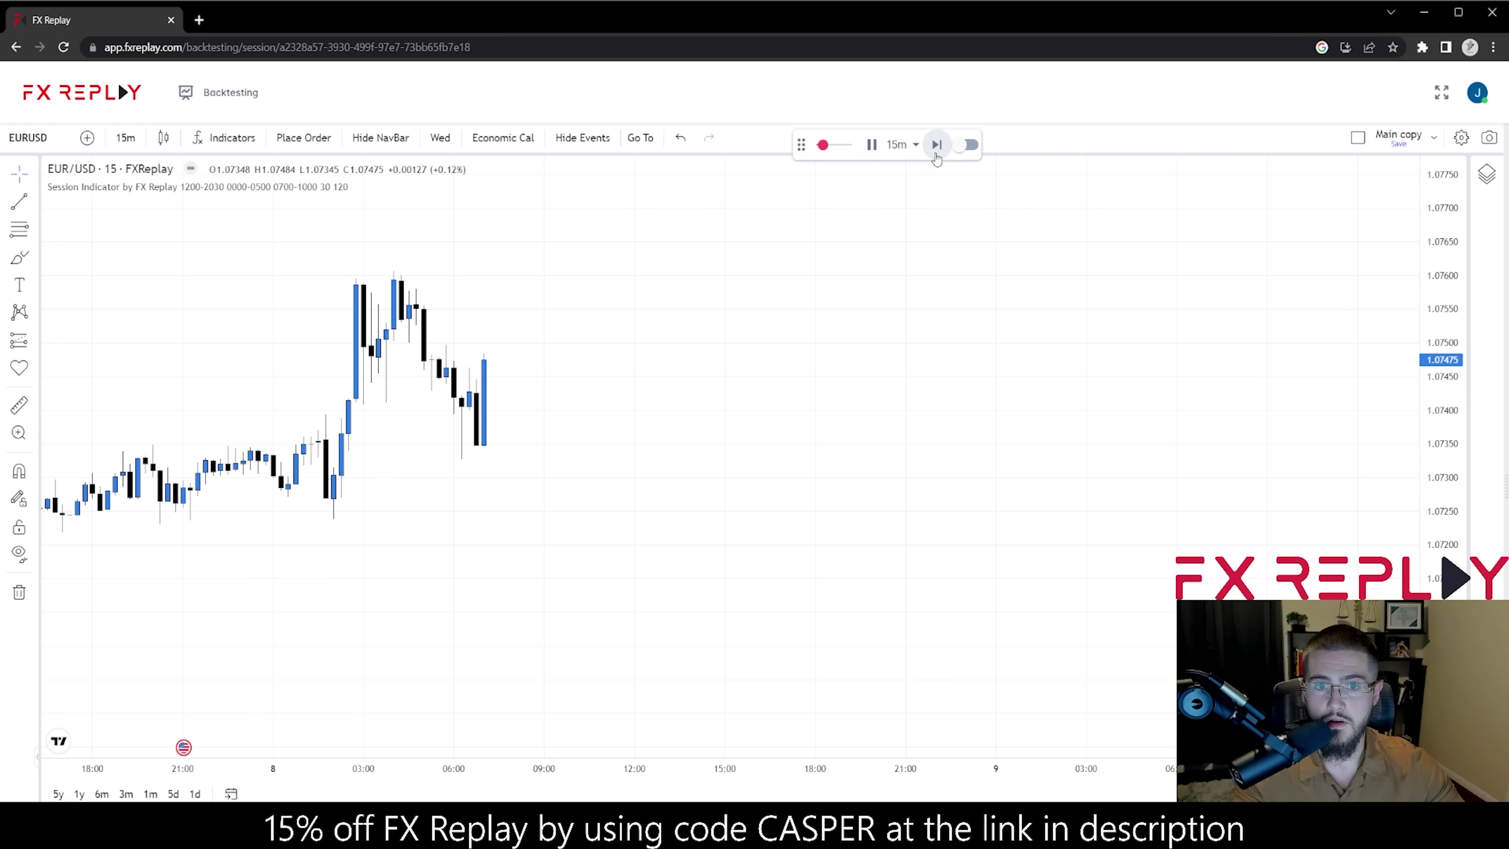
pyautogui.click(937, 145)
pyautogui.click(937, 145)
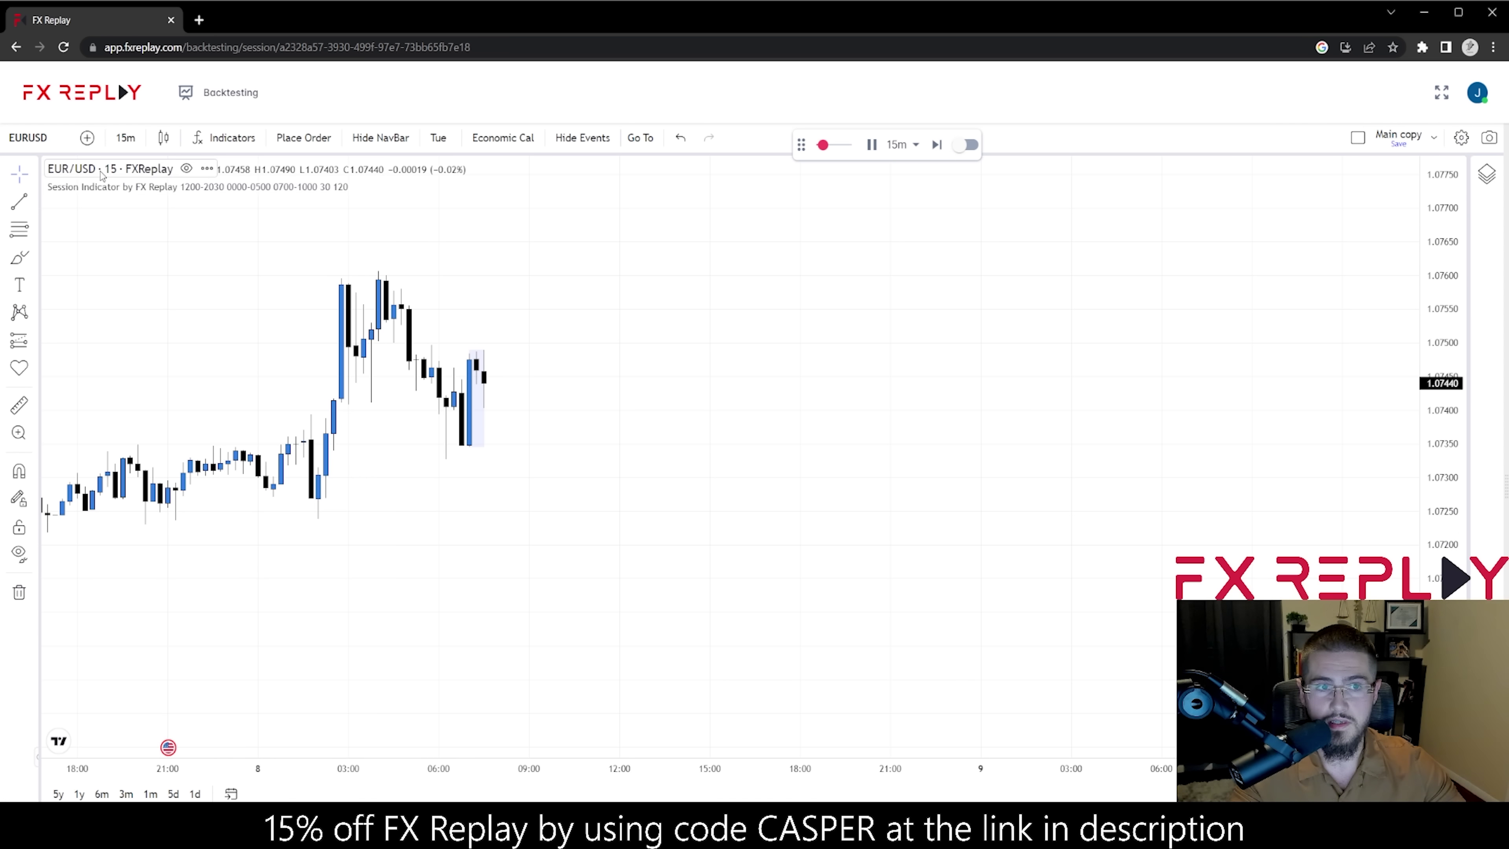
# - Draw a short horizontal trend line from the 06:30 candle's high at about 1.0746 across the New York open candles
pyautogui.click(19, 201)
pyautogui.keyDown('ctrl'); pyautogui.click(454, 367); pyautogui.keyUp('ctrl')
pyautogui.keyDown('shift'); pyautogui.click(514, 365); pyautogui.keyUp('shift')
pyautogui.rightClick(513, 364)
pyautogui.click(652, 288)
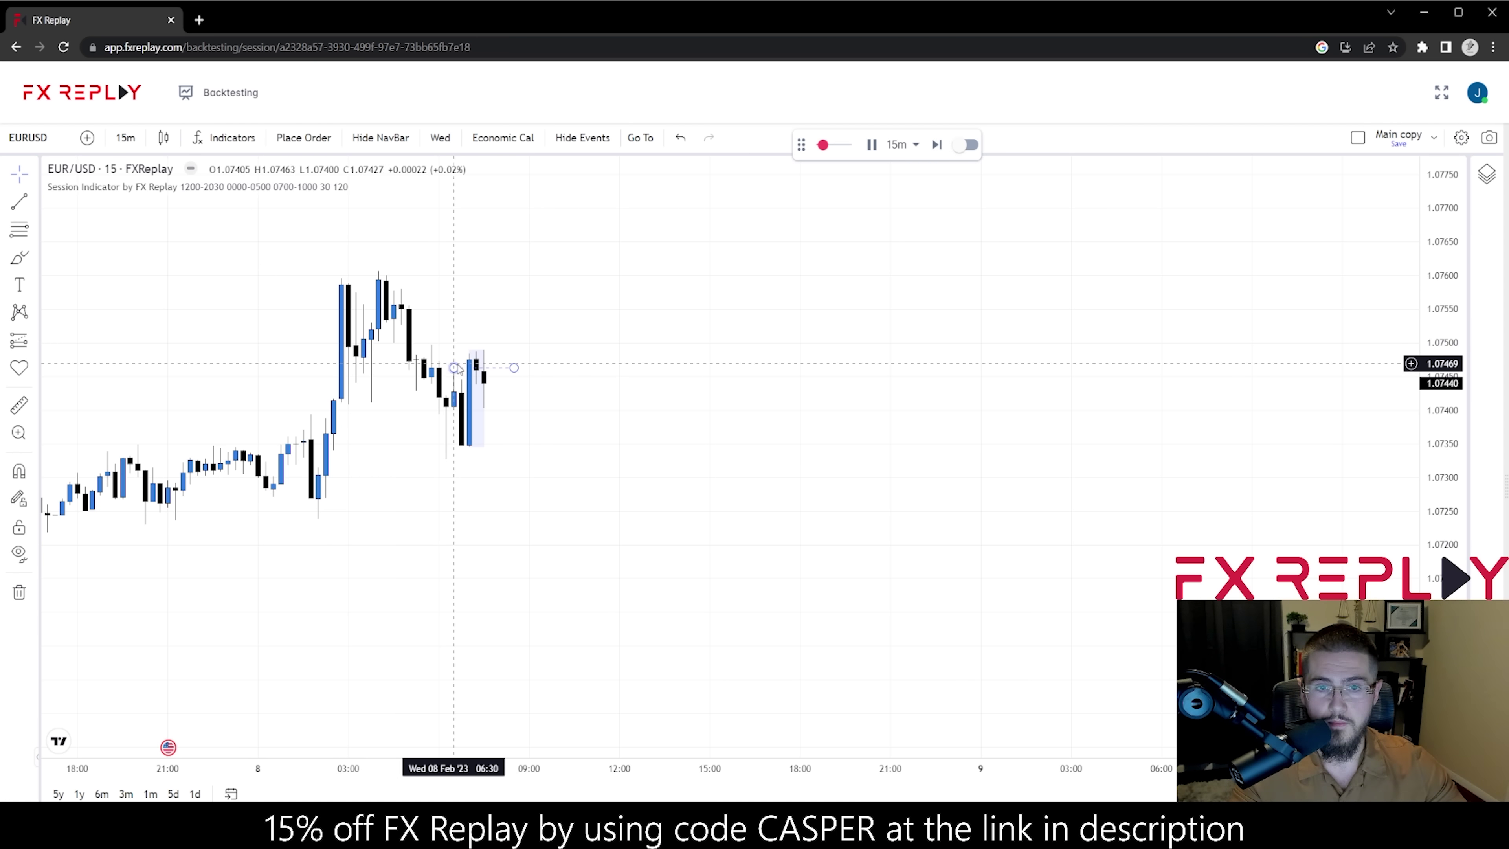
# - Advance the replay in 15-minute candles to the 08:30 candle on Wed 08 Feb
pyautogui.click(937, 144)
pyautogui.click(936, 145)
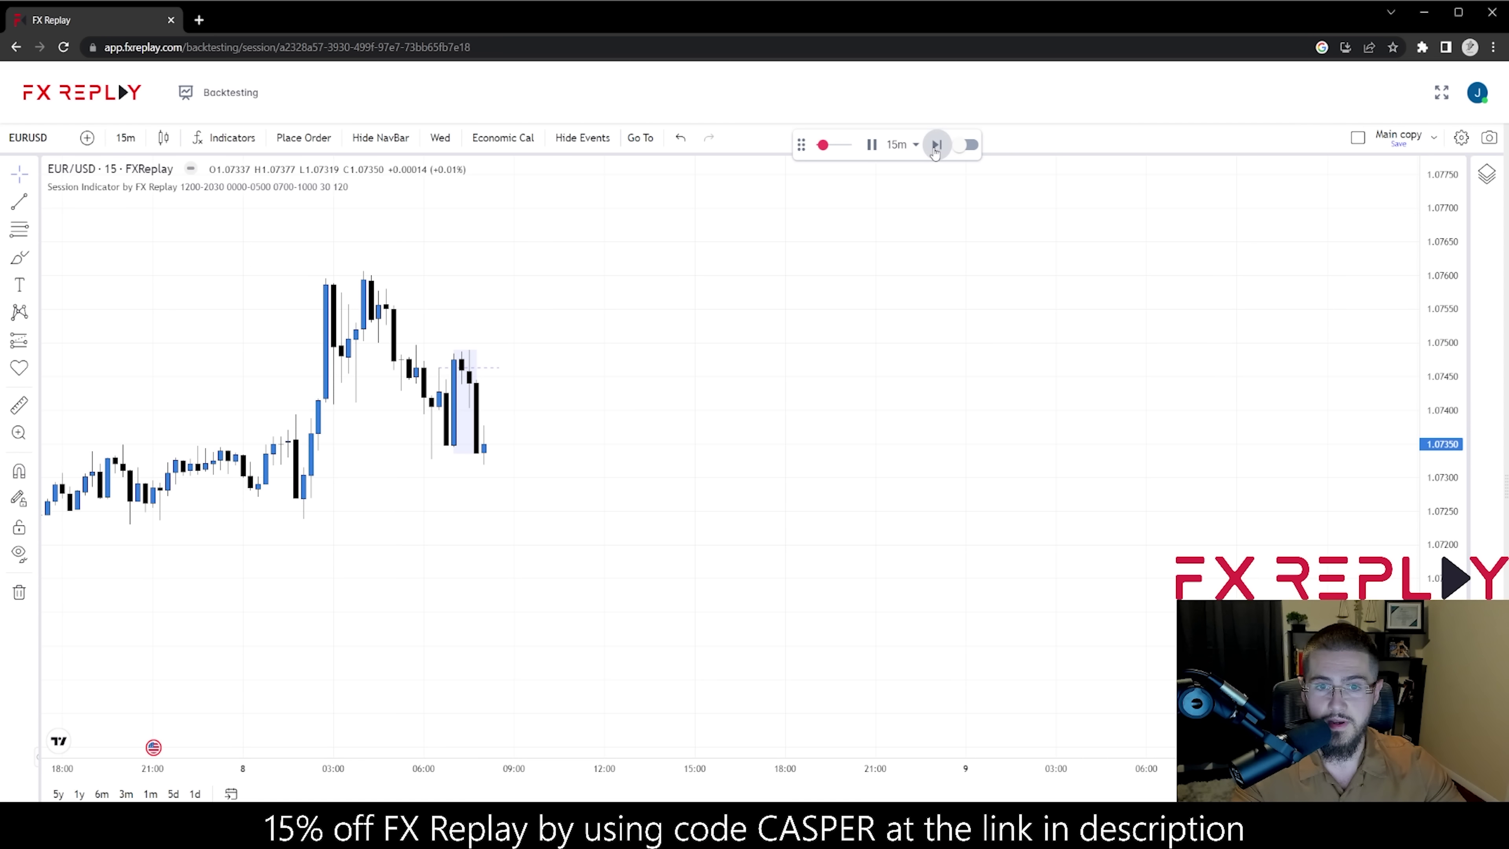
pyautogui.click(937, 144)
# - Draw a short horizontal trend line at about 1.0735 from the base of the 07:00 candle across the sell-off
pyautogui.click(19, 201)
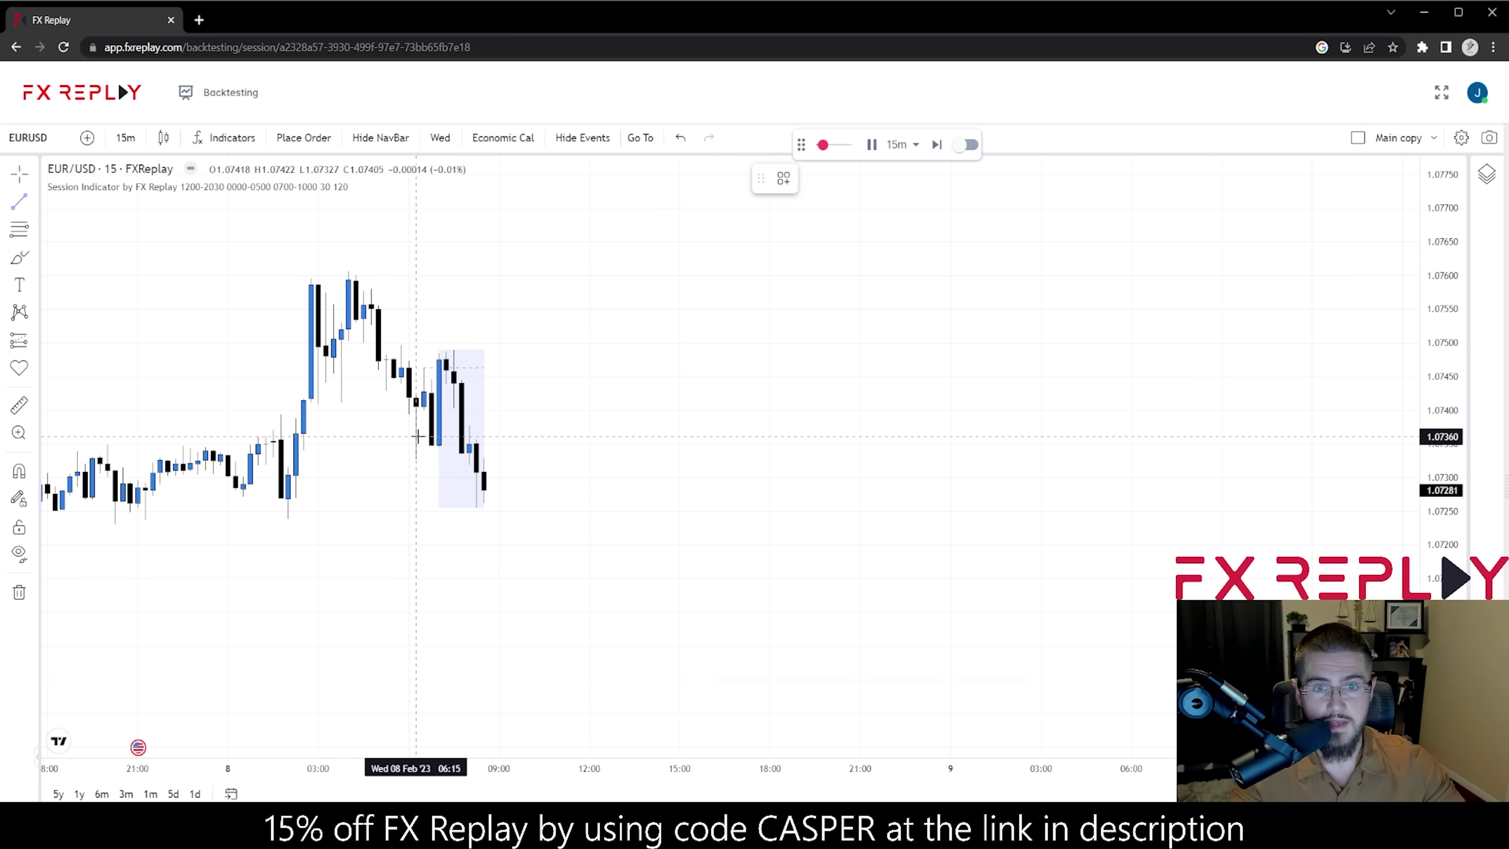
pyautogui.keyDown('ctrl'); pyautogui.click(438, 447); pyautogui.keyUp('ctrl')
pyautogui.keyDown('shift'); pyautogui.click(476, 447); pyautogui.keyUp('shift')
pyautogui.click(527, 351)
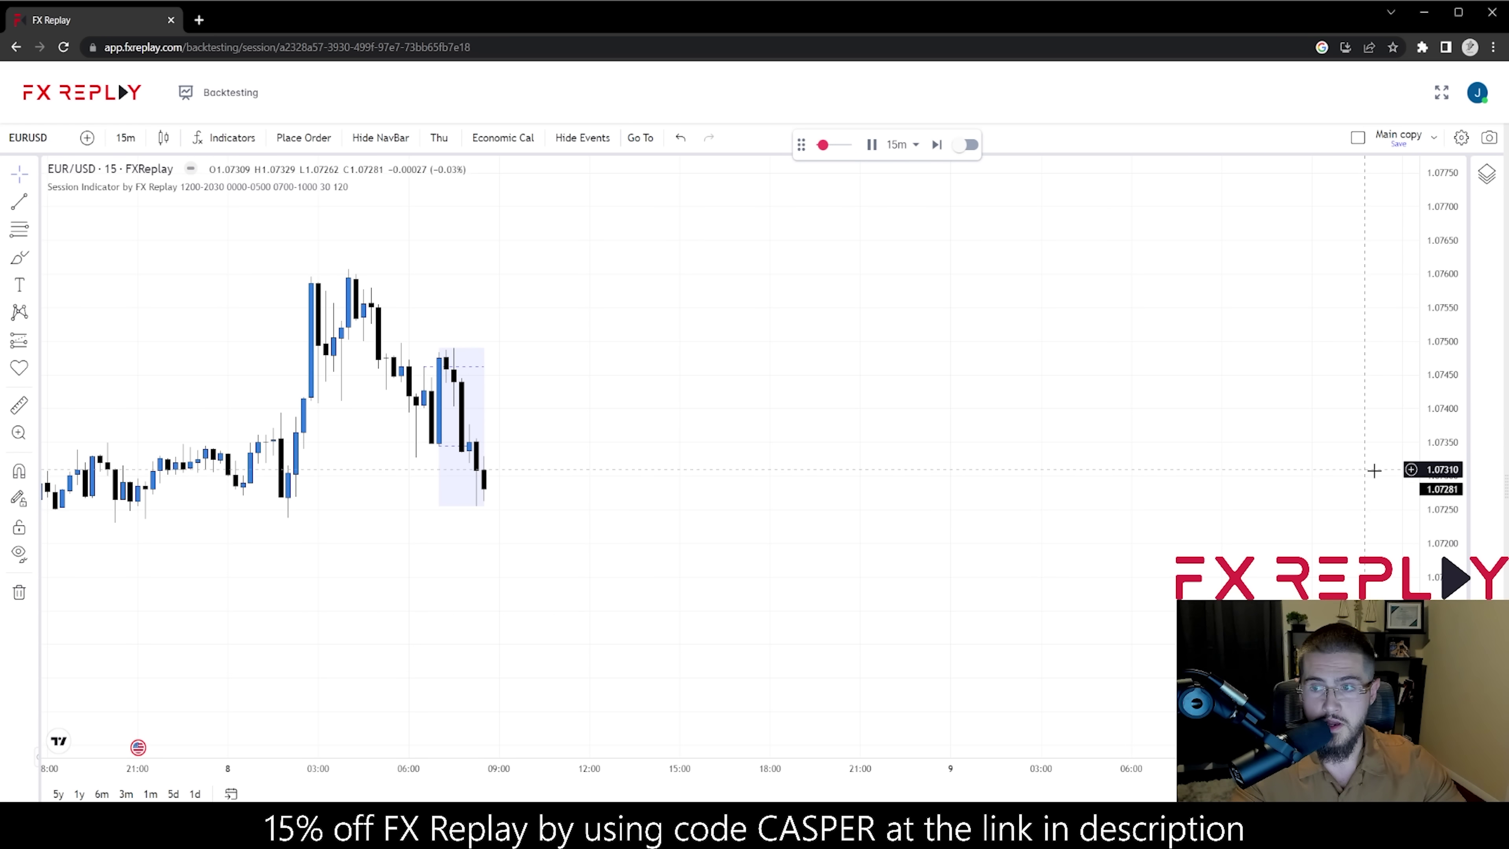
# - Draw a Fibonacci retracement from the liquidity raid high at about 1.0749 down to the 08:15 low at about 1.07255
pyautogui.moveTo(1443, 469); pyautogui.dragTo(1442, 341)
pyautogui.moveTo(469, 358); pyautogui.dragTo(475, 438)
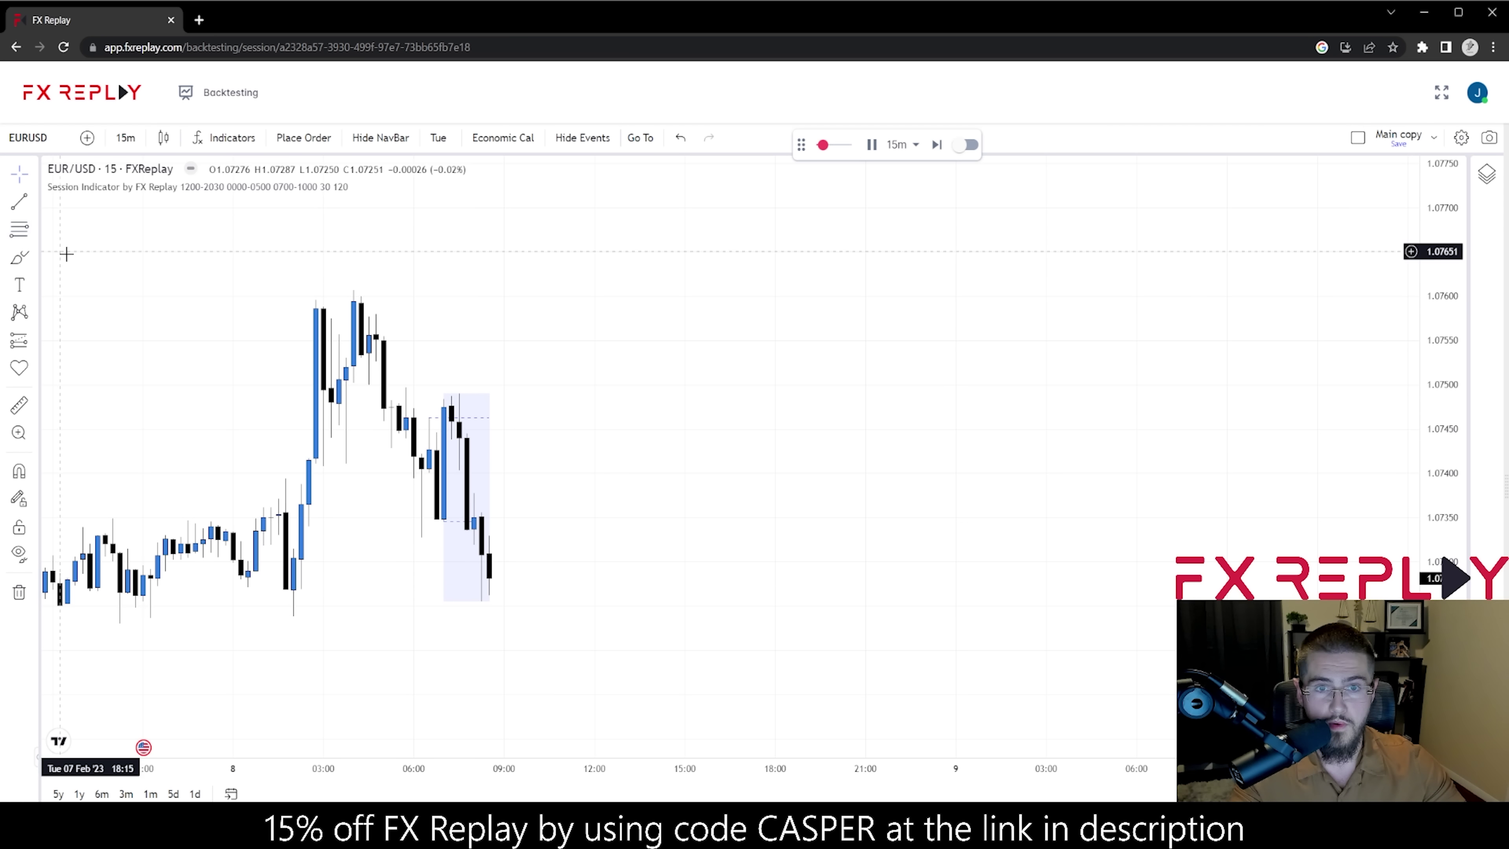
pyautogui.click(19, 229)
pyautogui.keyDown('ctrl'); pyautogui.click(459, 385); pyautogui.keyUp('ctrl')
pyautogui.keyDown('ctrl'); pyautogui.click(483, 594); pyautogui.keyUp('ctrl')
pyautogui.rightClick(488, 590)
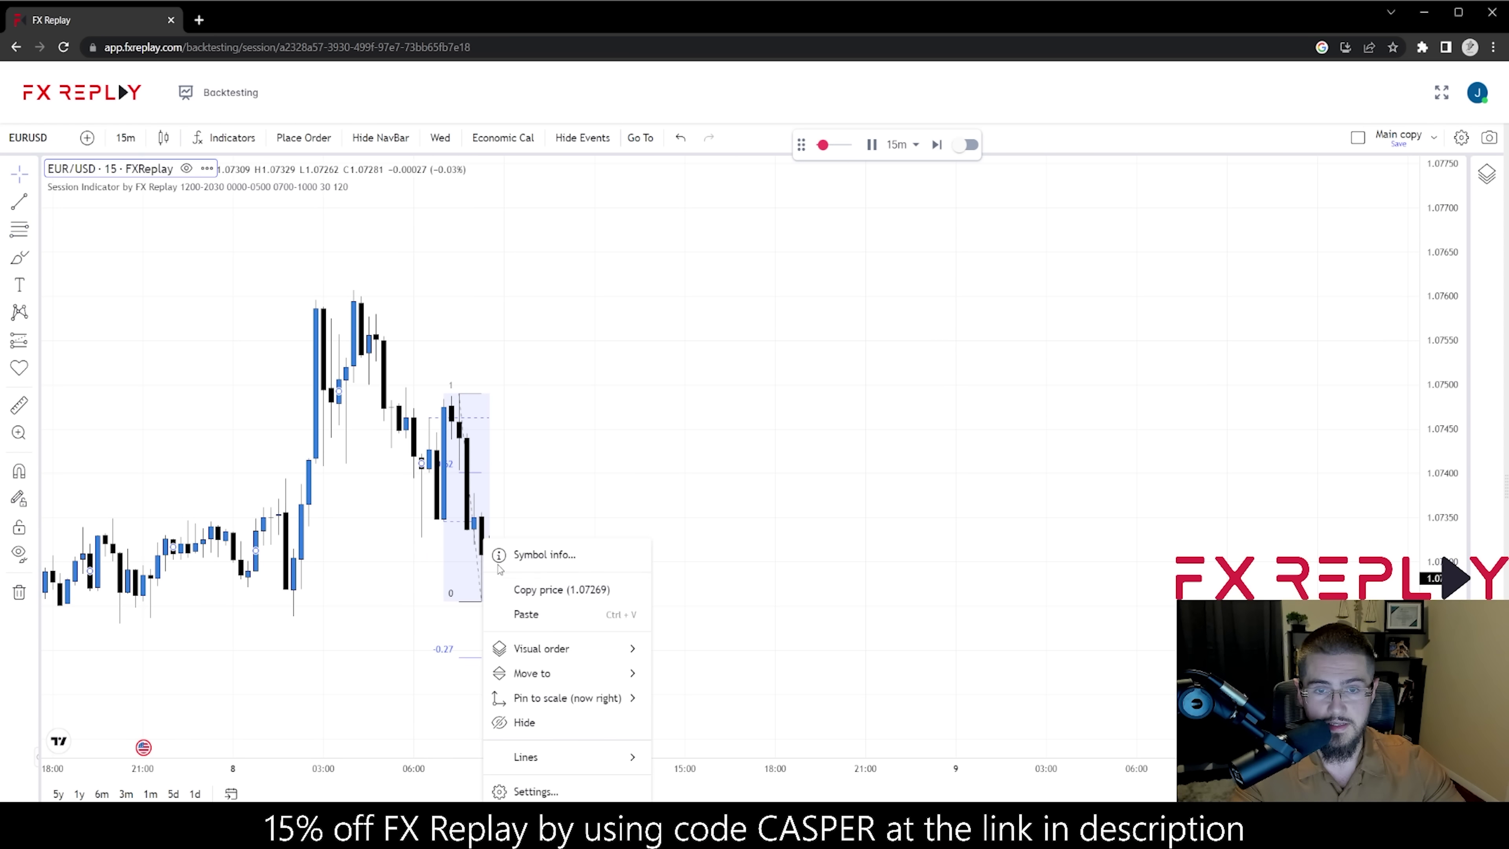
pyautogui.click(539, 450)
# - Place a Short Position drawing beside the retracement with its entry on the 0.62 level at 1.07401
pyautogui.scroll(5, 541, 449)
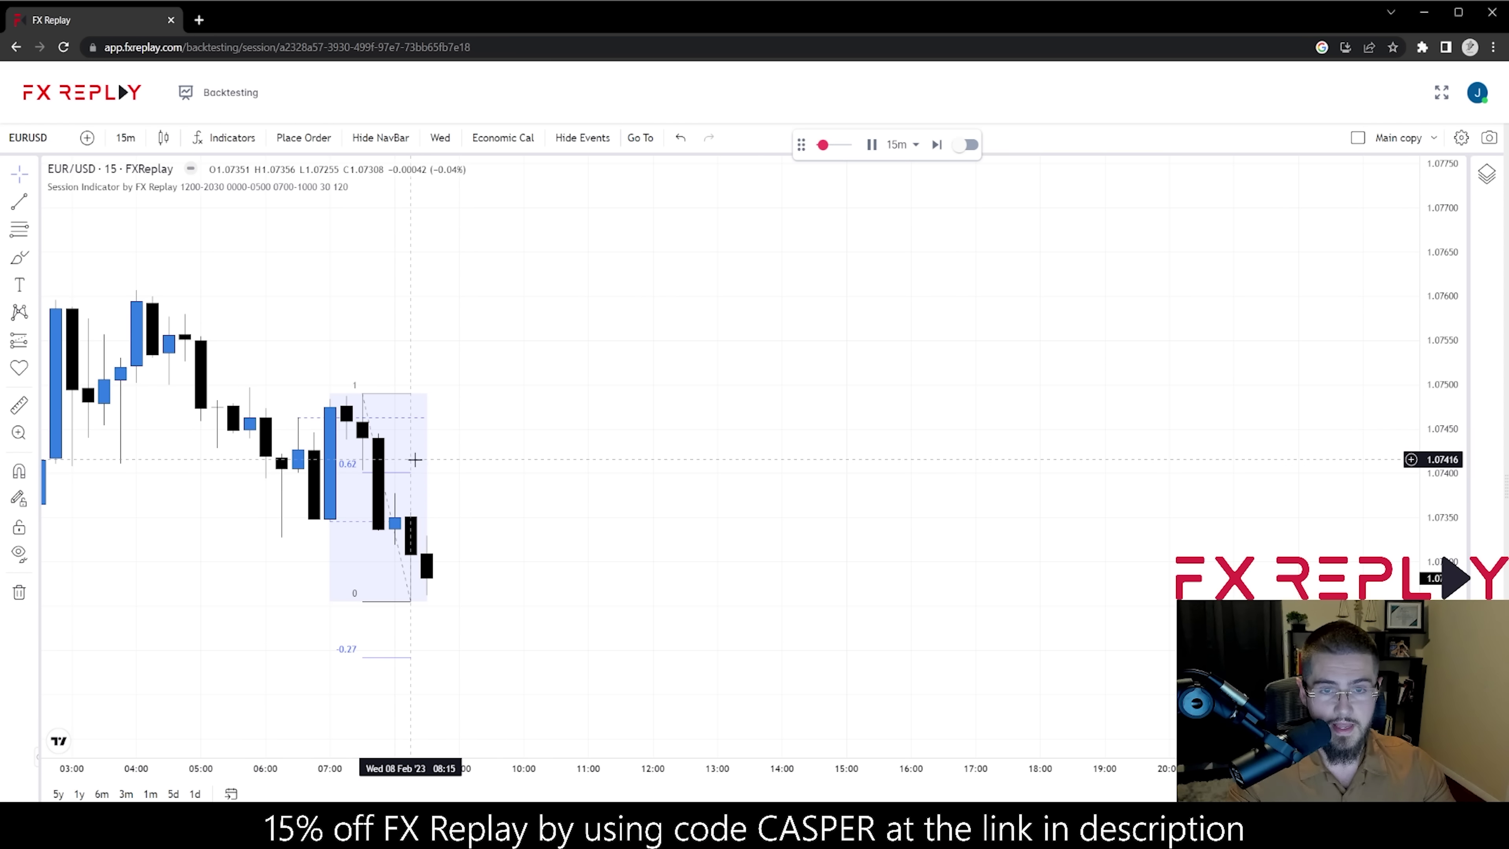
pyautogui.click(38, 339)
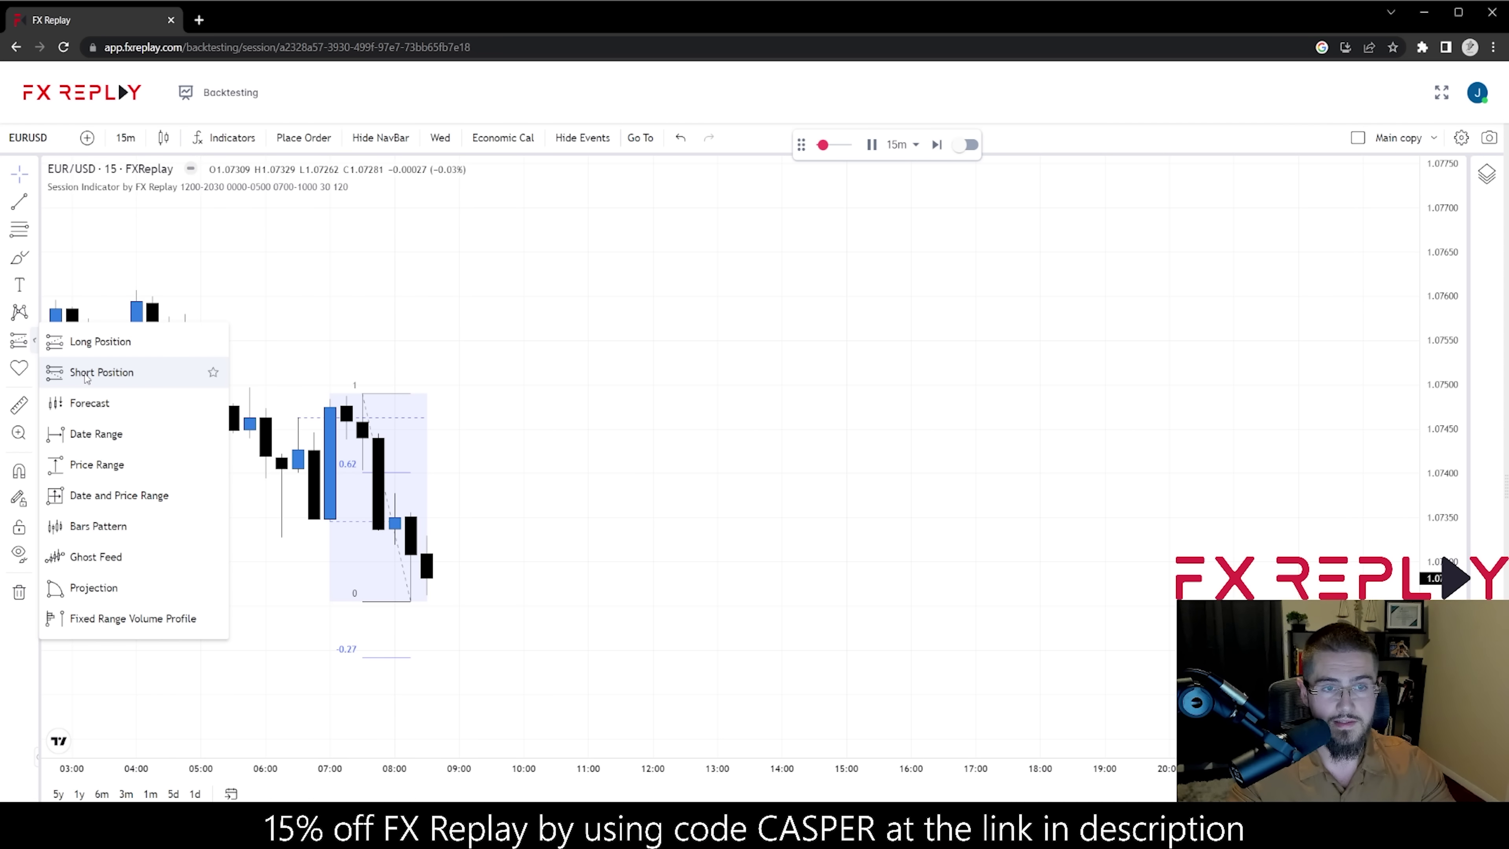
pyautogui.click(118, 371)
pyautogui.click(507, 472)
pyautogui.rightClick(510, 457)
# - Set the short position's stop to the raid high at 1.07490 and its target to the -0.27 extension at 1.07192
pyautogui.moveTo(507, 410); pyautogui.dragTo(362, 393)
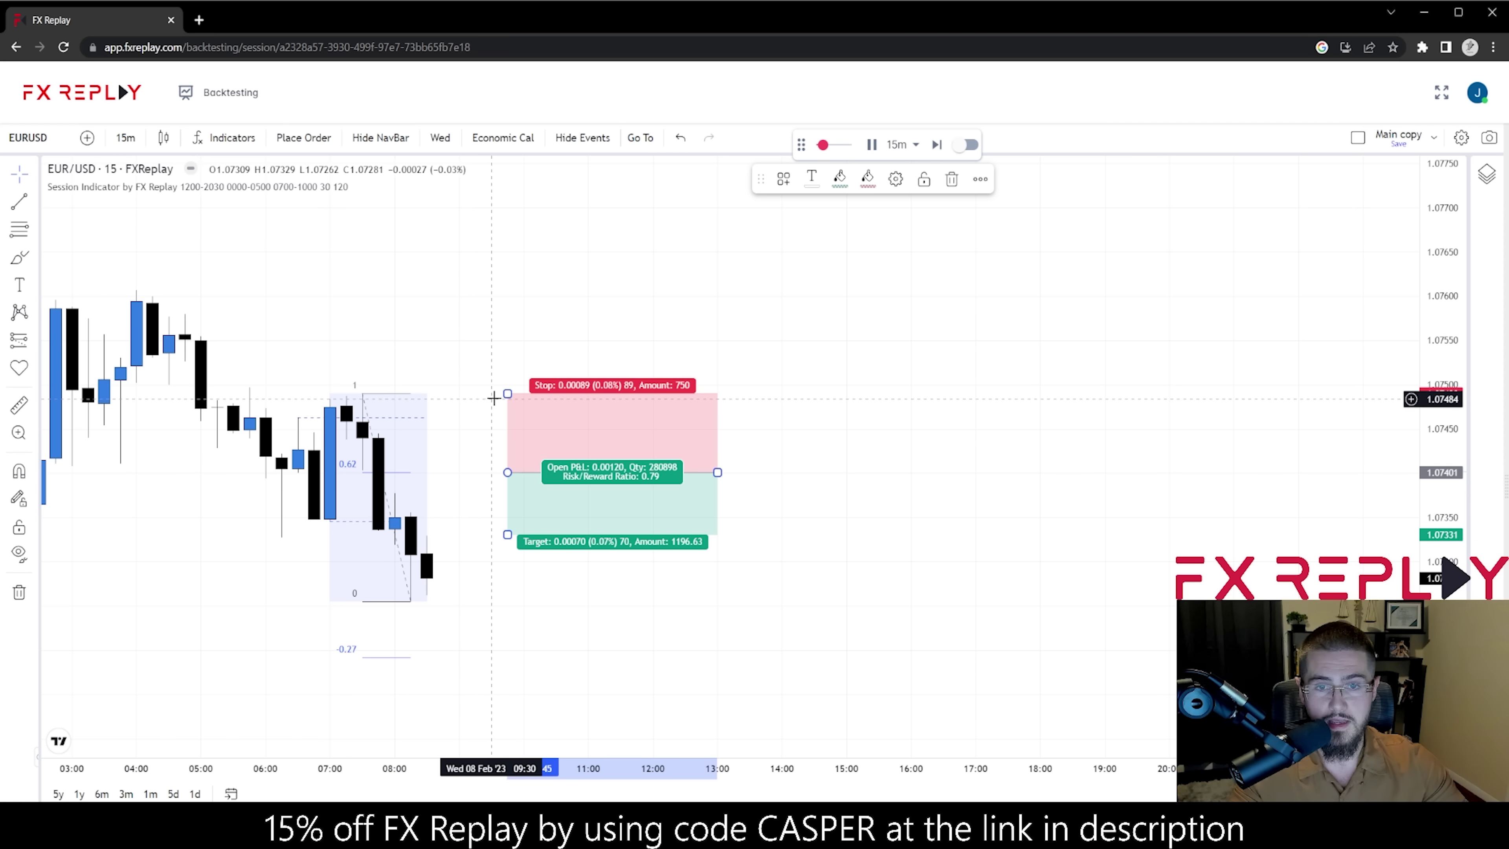
pyautogui.click(502, 395)
pyautogui.moveTo(507, 393); pyautogui.dragTo(363, 402)
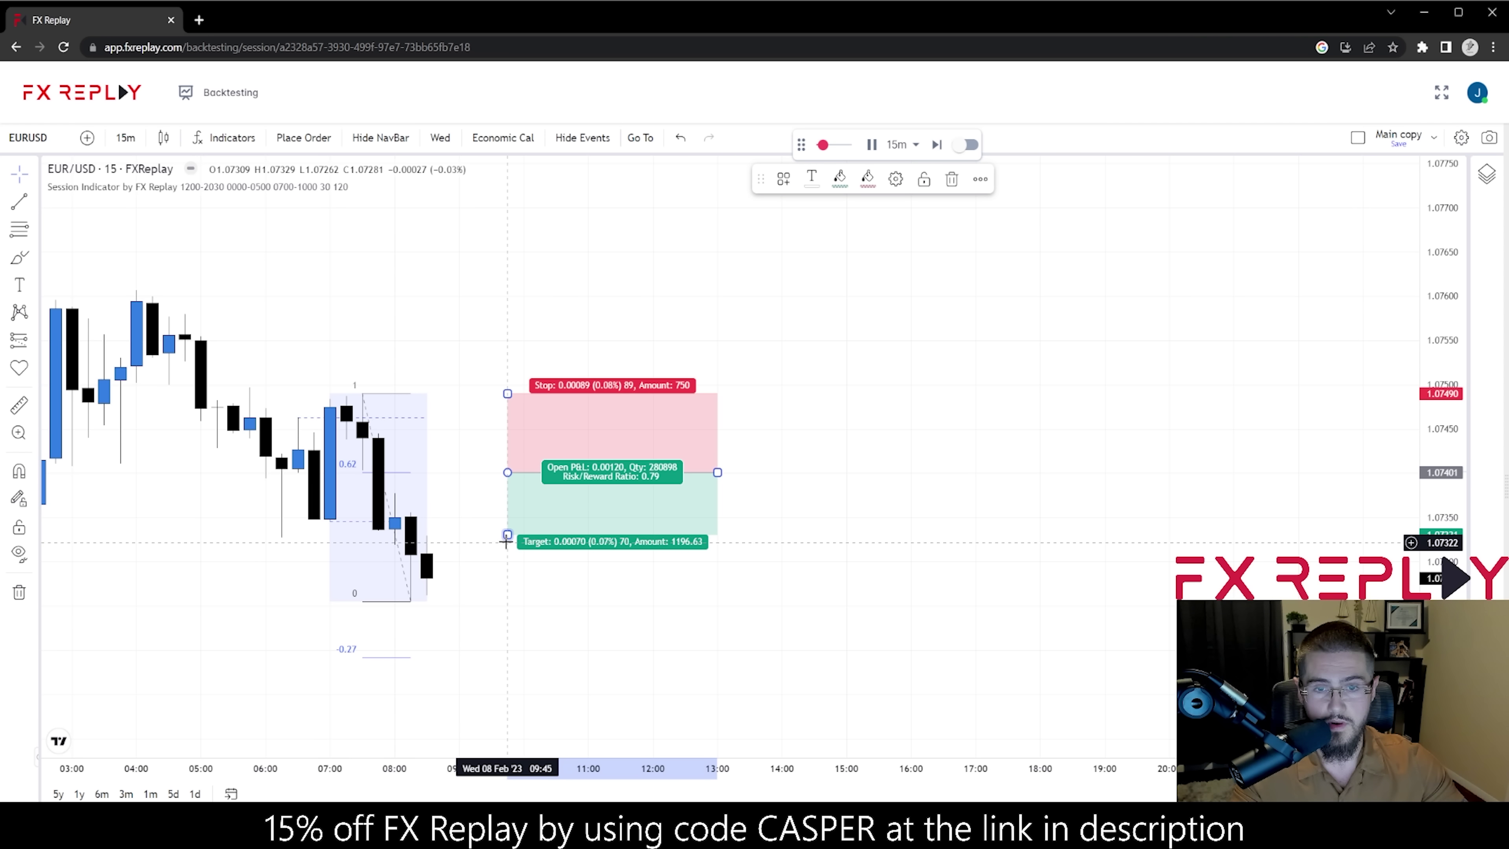
pyautogui.moveTo(507, 534); pyautogui.dragTo(477, 657)
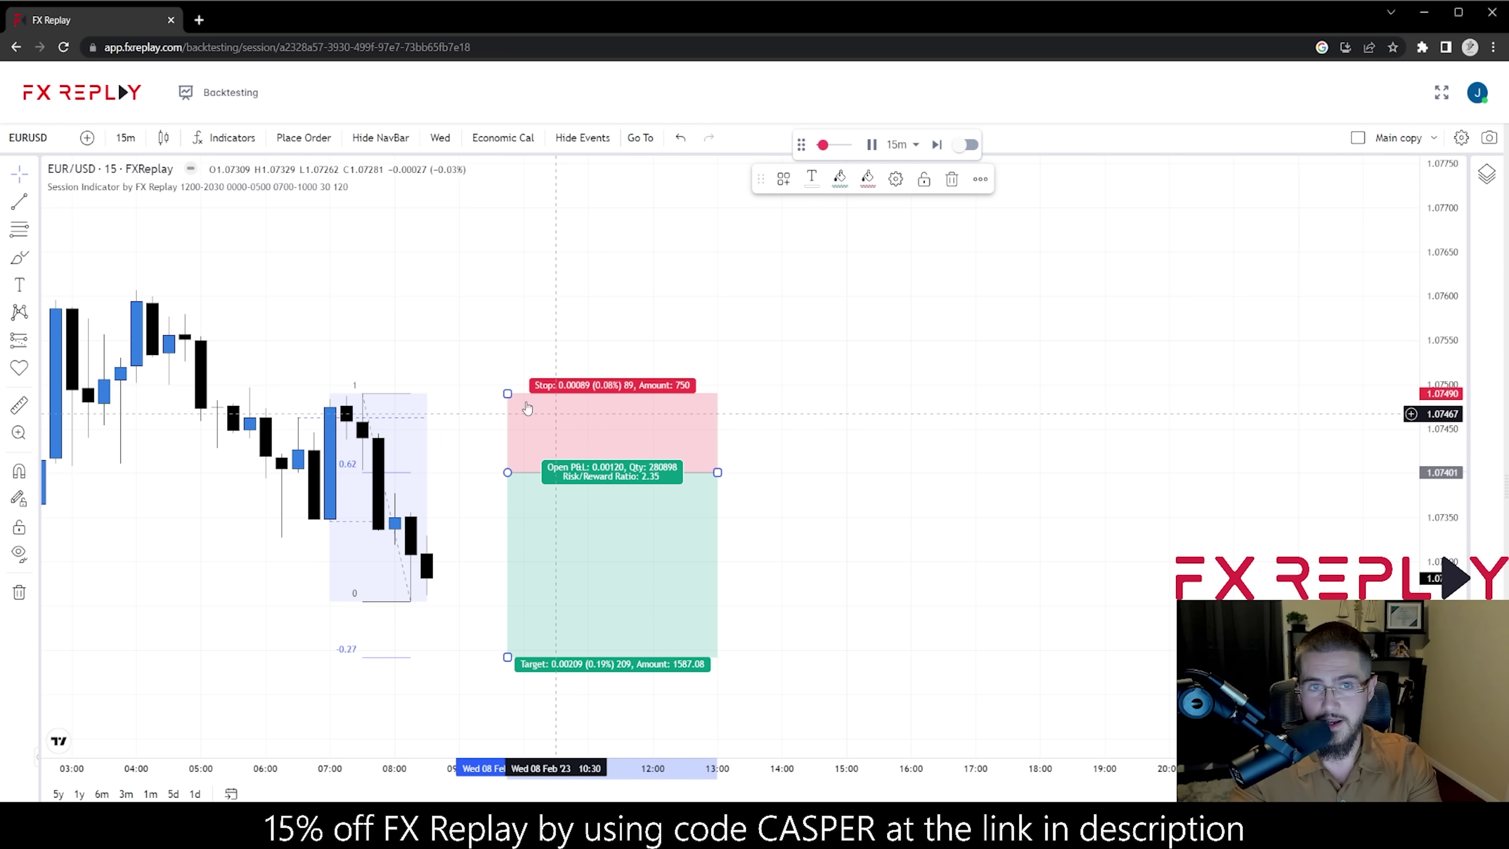
# - Place a 1% risk sell limit order at 1.07401 with stop loss 1.0749 and take profit 1.07192, and pause the replay at 10:00
pyautogui.click(302, 141)
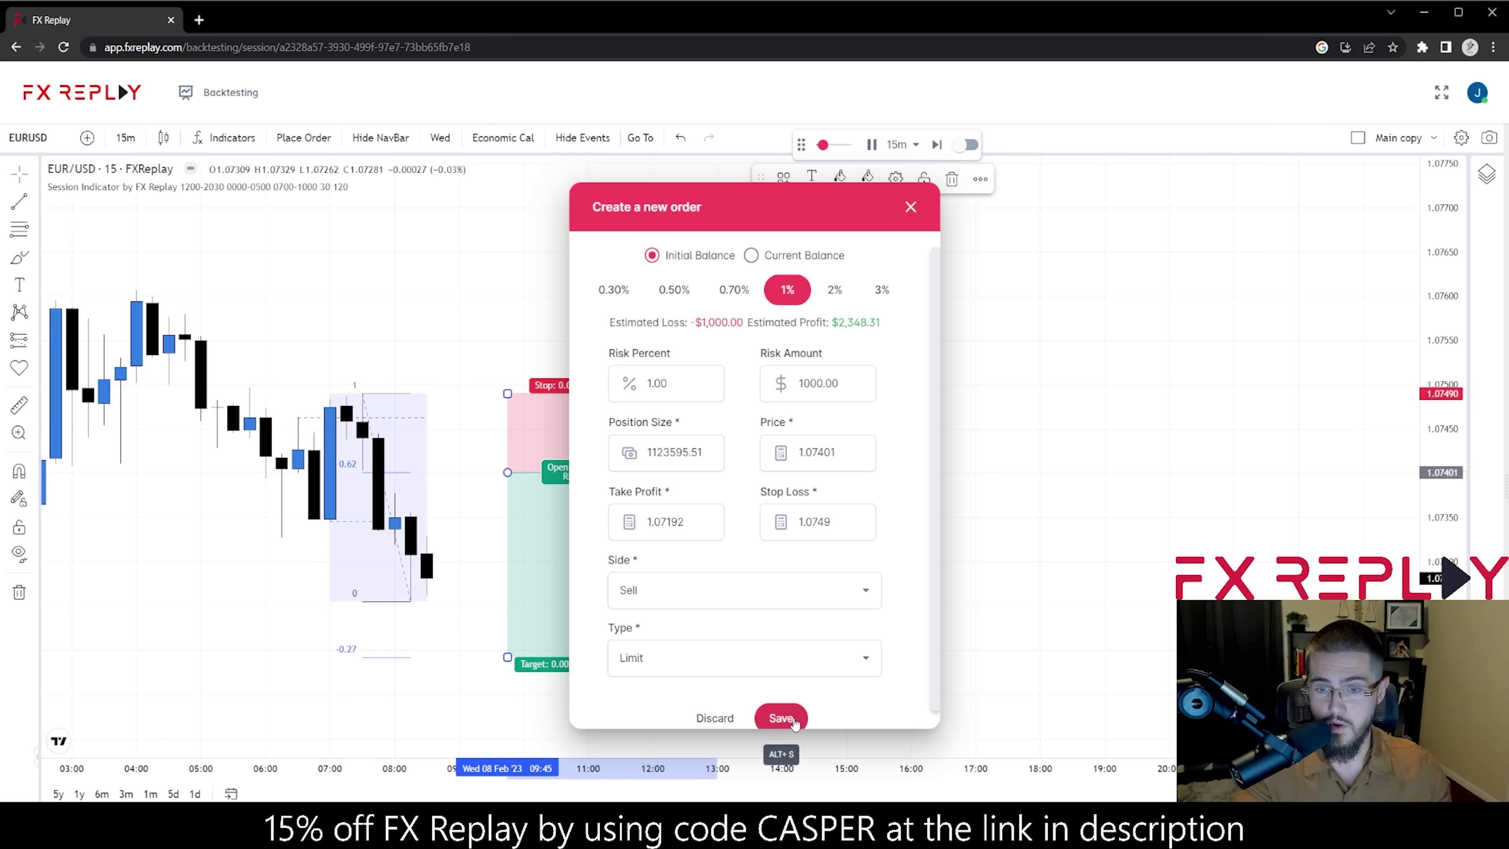
pyautogui.click(781, 718)
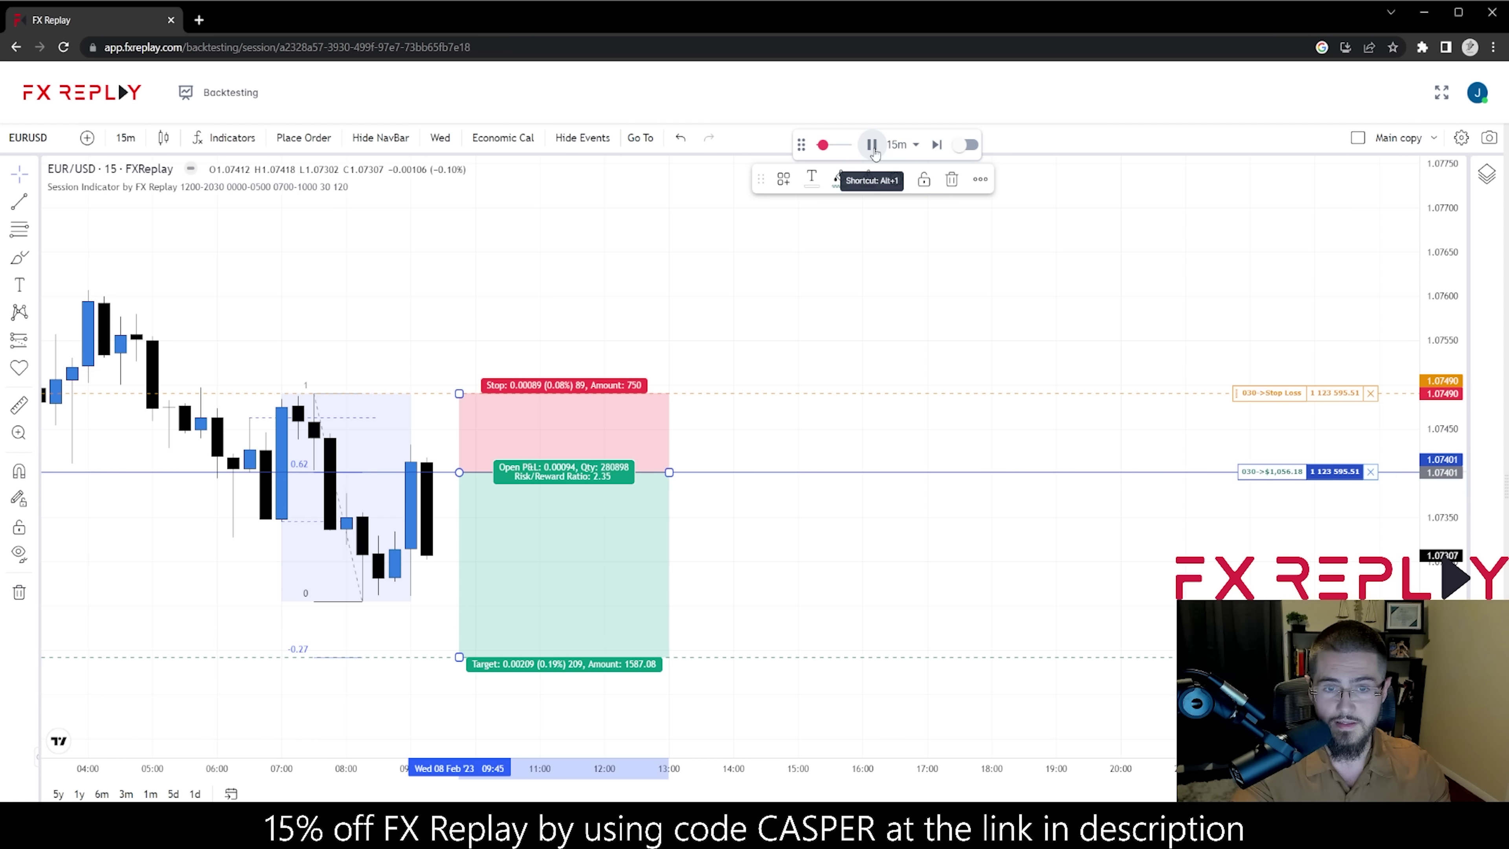
pyautogui.click(872, 147)
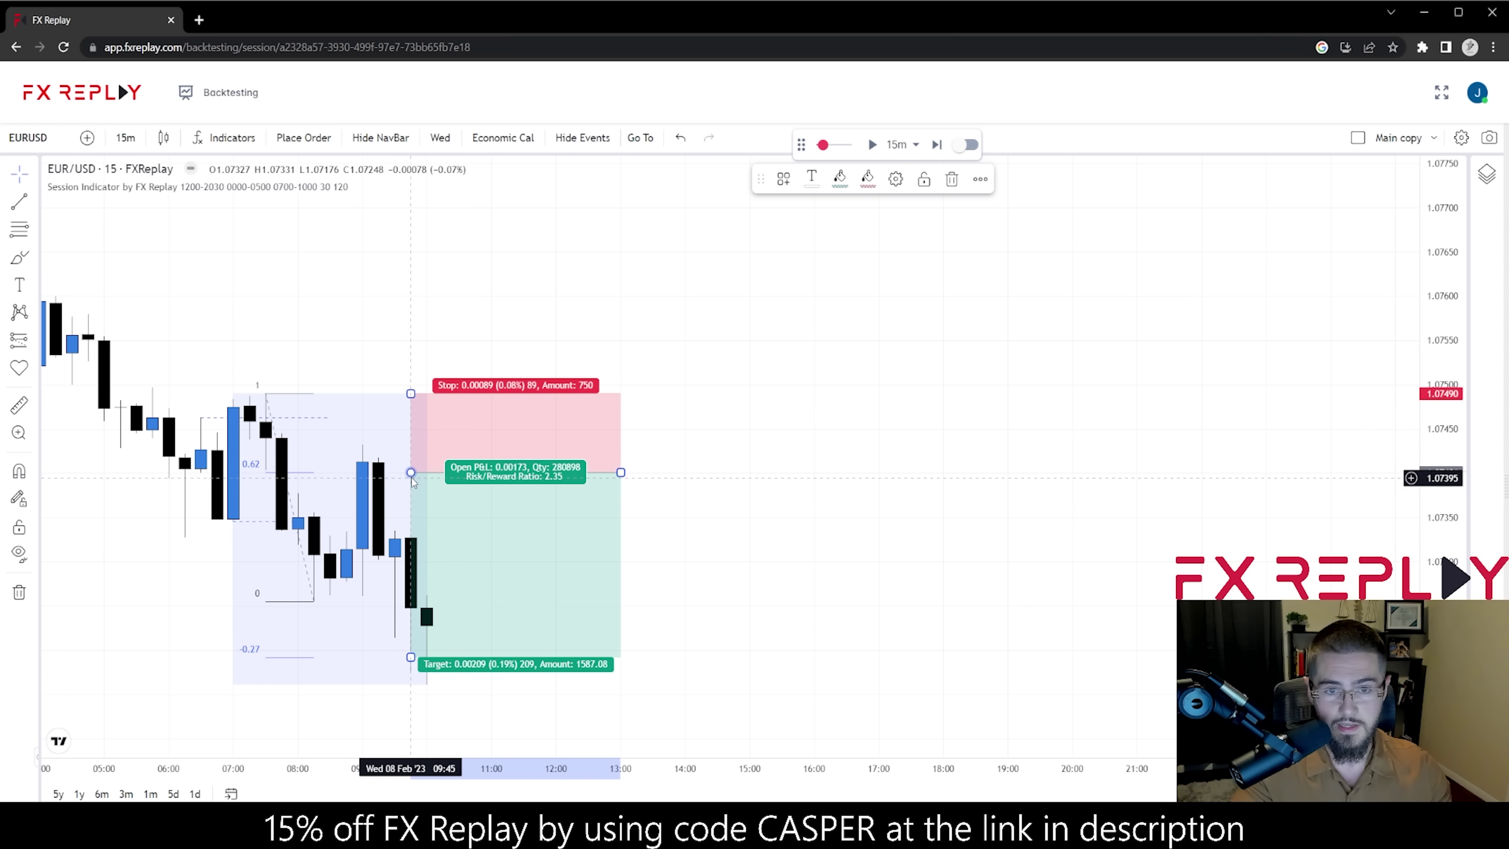
# - Fit the short position drawing to the trade's duration, from the 09:00 entry candle to the 09:45 candle
pyautogui.moveTo(412, 475); pyautogui.dragTo(371, 476)
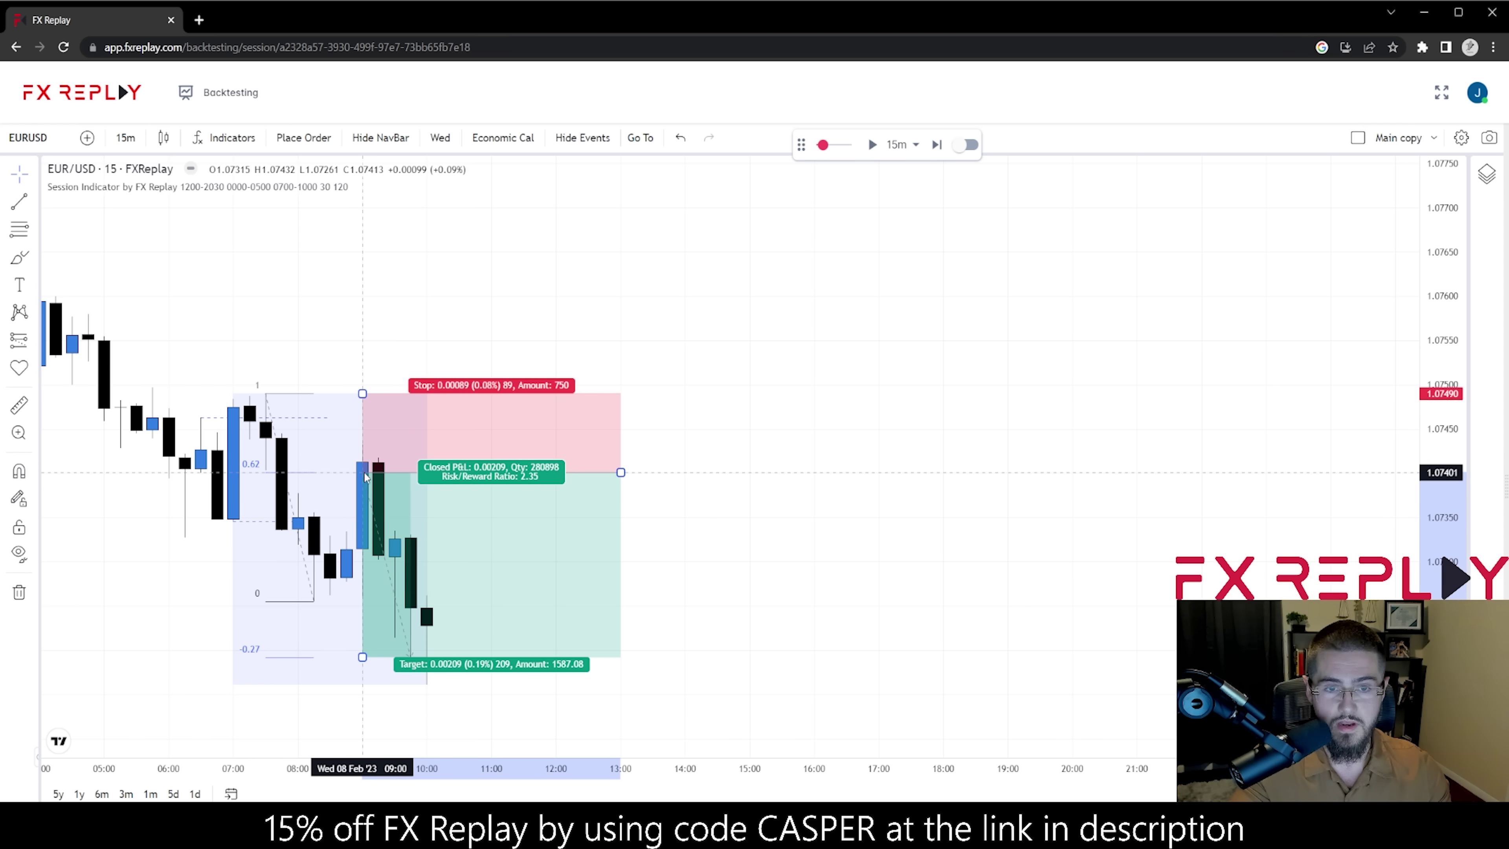
pyautogui.click(886, 398)
pyautogui.click(458, 512)
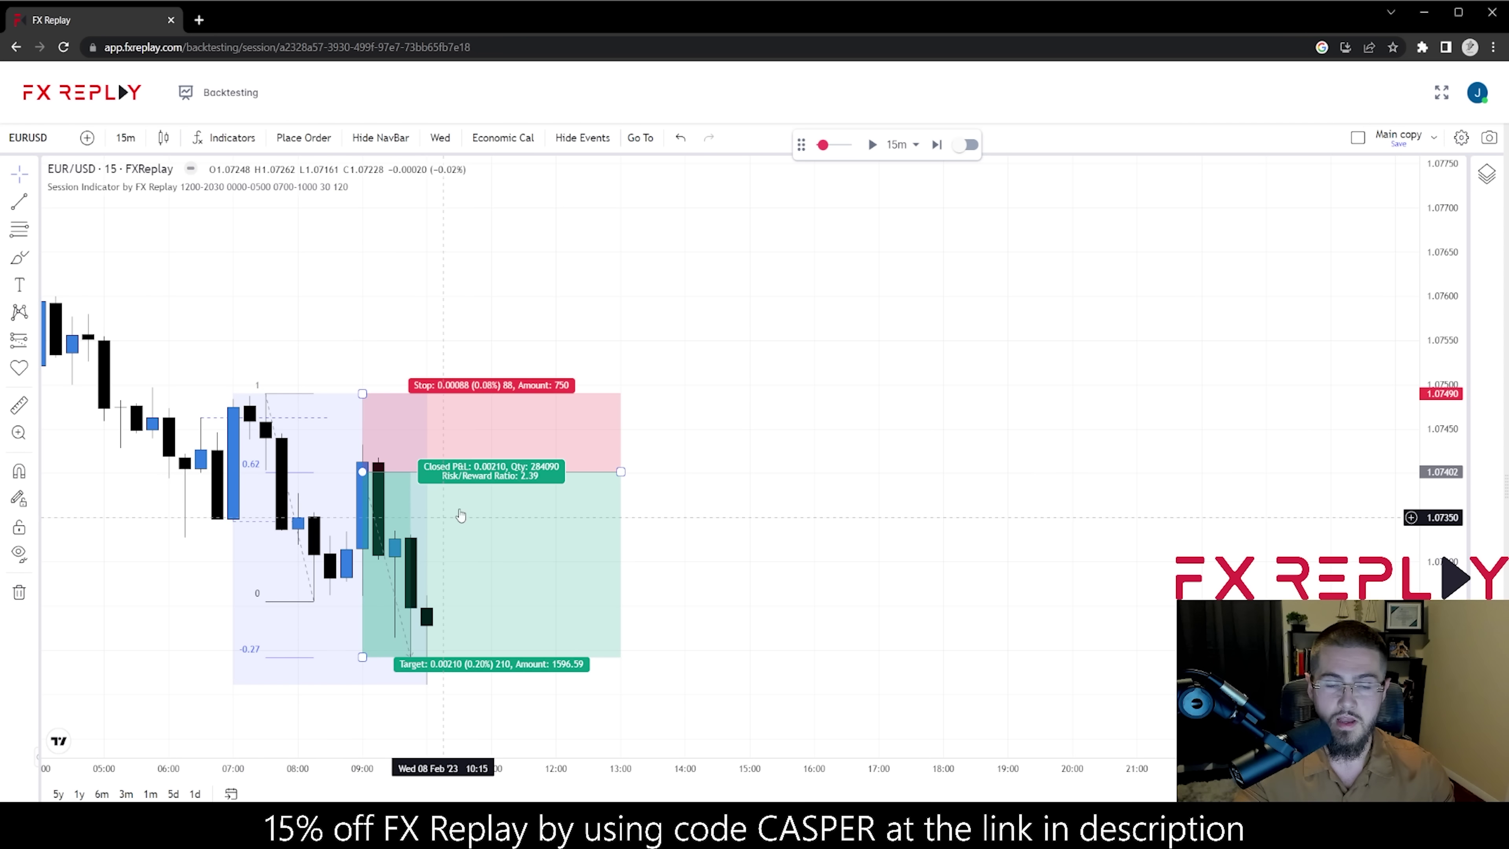
pyautogui.moveTo(620, 472); pyautogui.dragTo(416, 491)
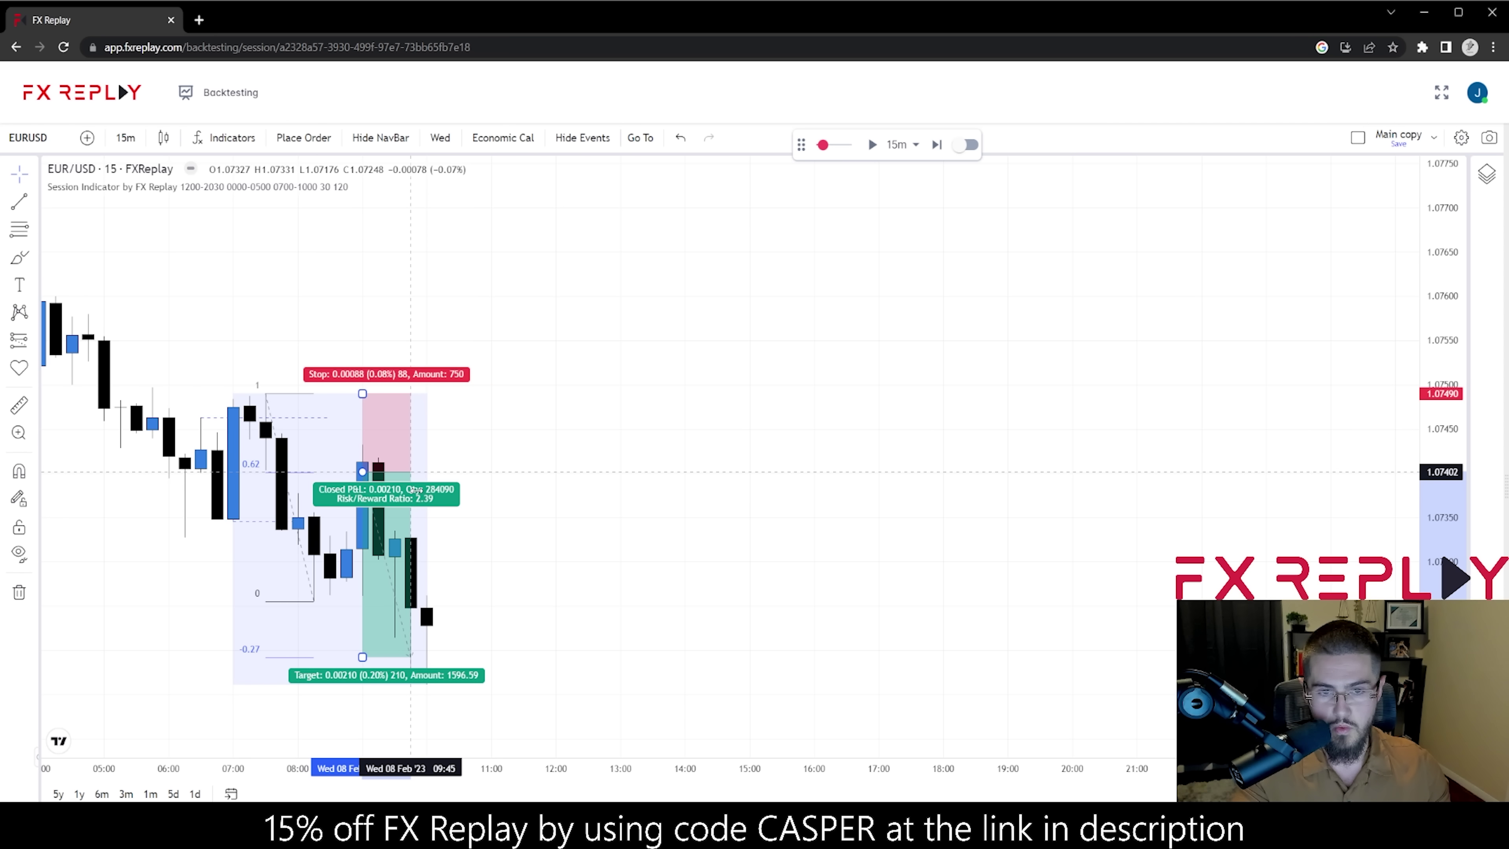
pyautogui.click(515, 476)
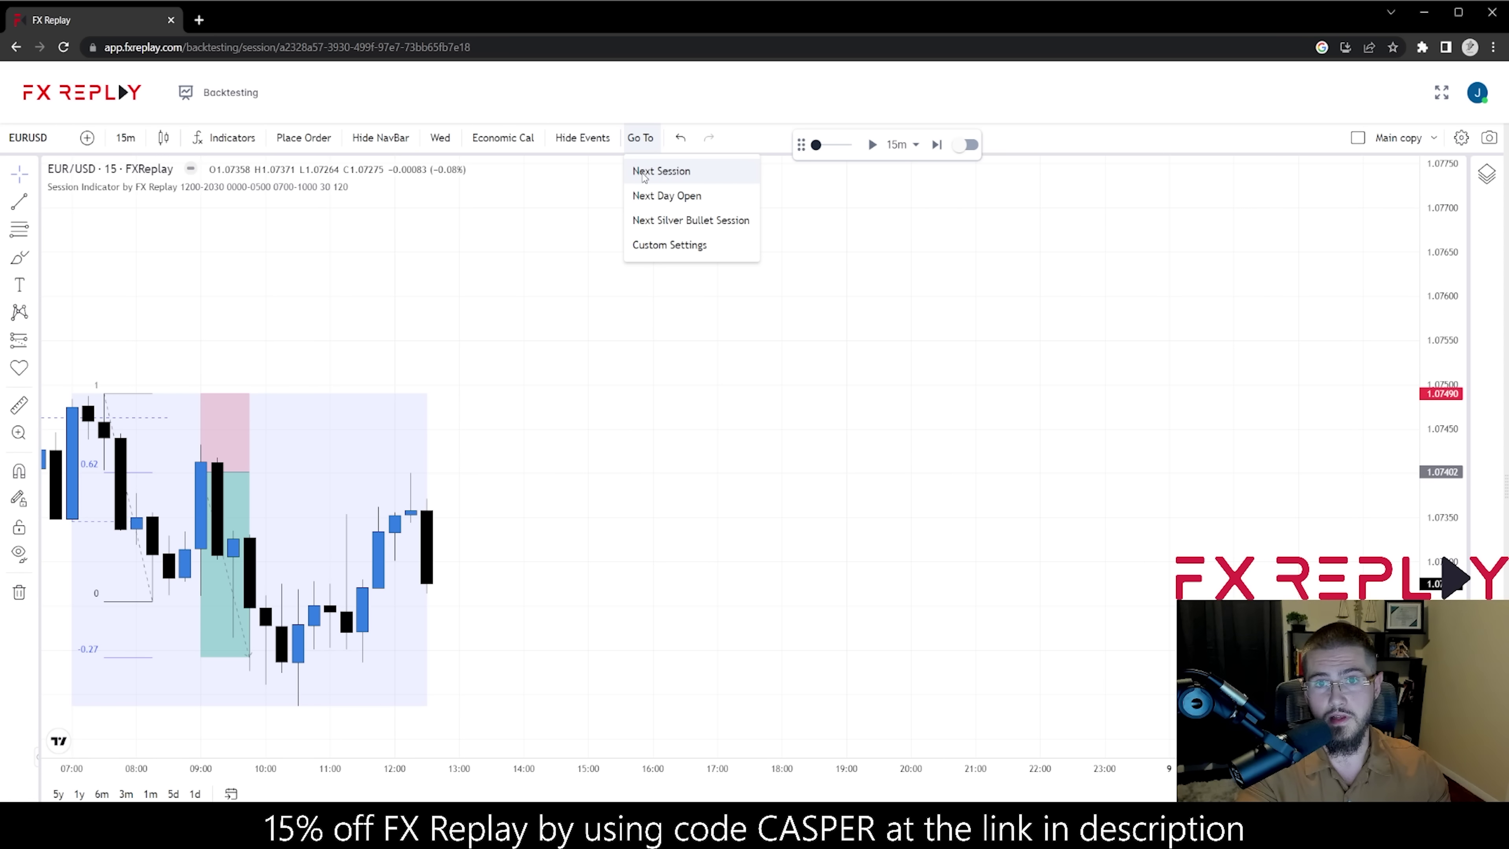
# - Skip the replay forward session by session to the New York open at 07:00 on Thursday 9 February
pyautogui.click(661, 170)
pyautogui.click(641, 137)
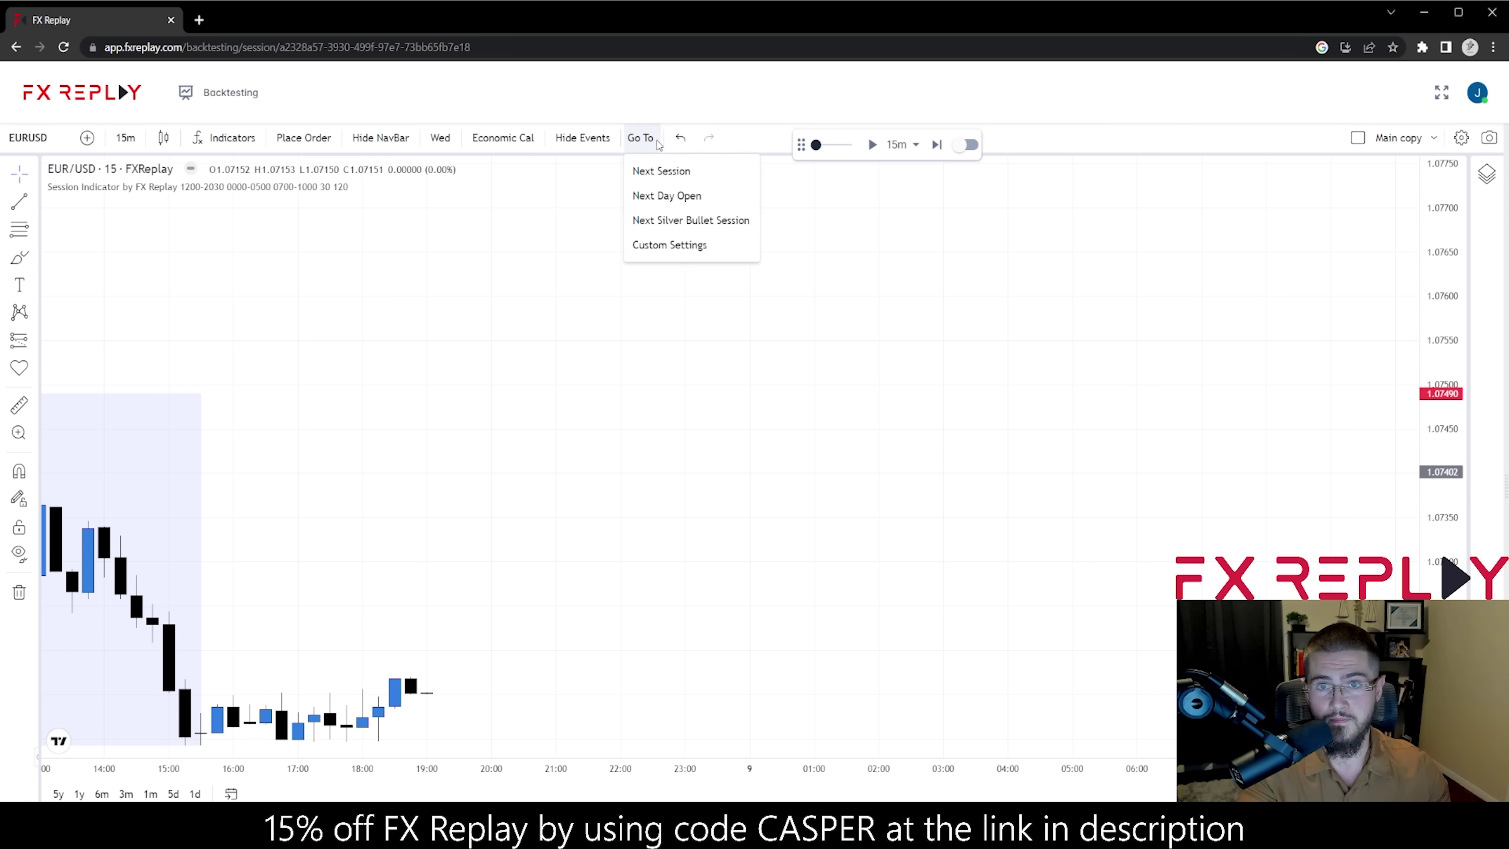
pyautogui.click(657, 169)
pyautogui.click(641, 138)
pyautogui.click(650, 170)
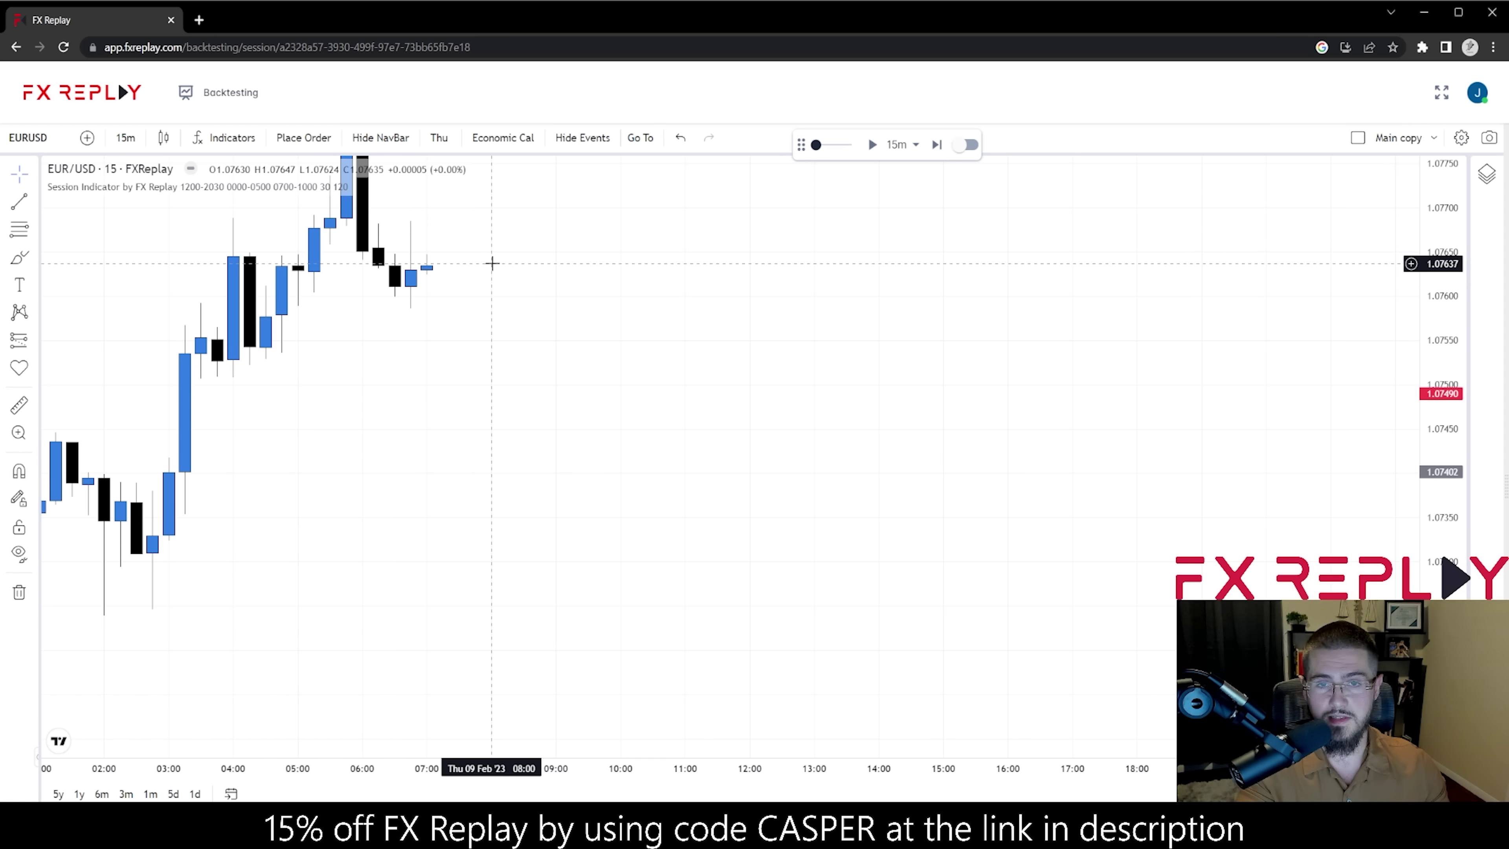
pyautogui.scroll(-1, 493, 263)
pyautogui.moveTo(514, 235); pyautogui.dragTo(587, 348)
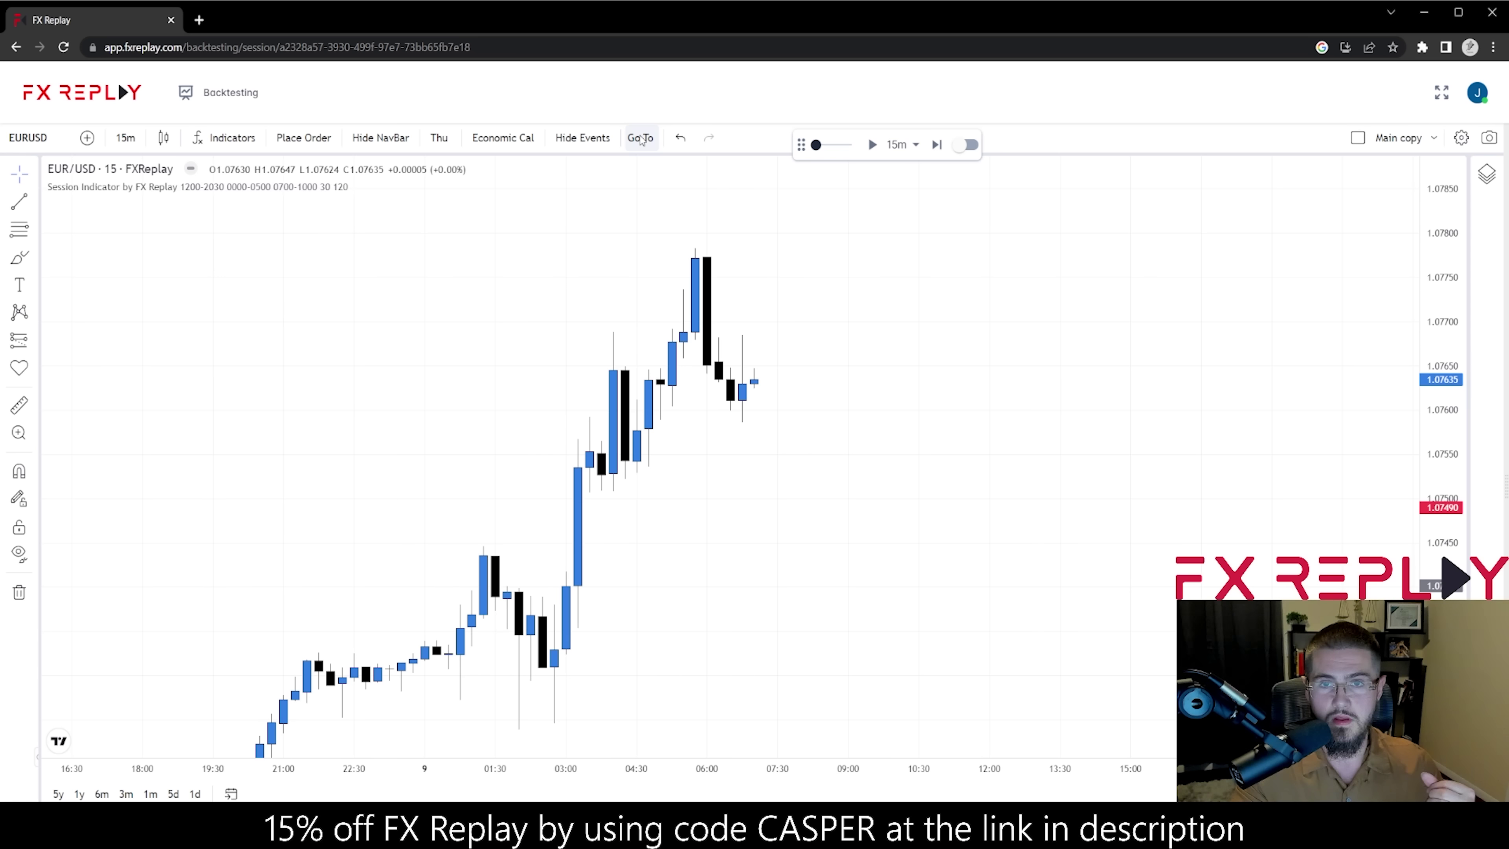
pyautogui.click(640, 137)
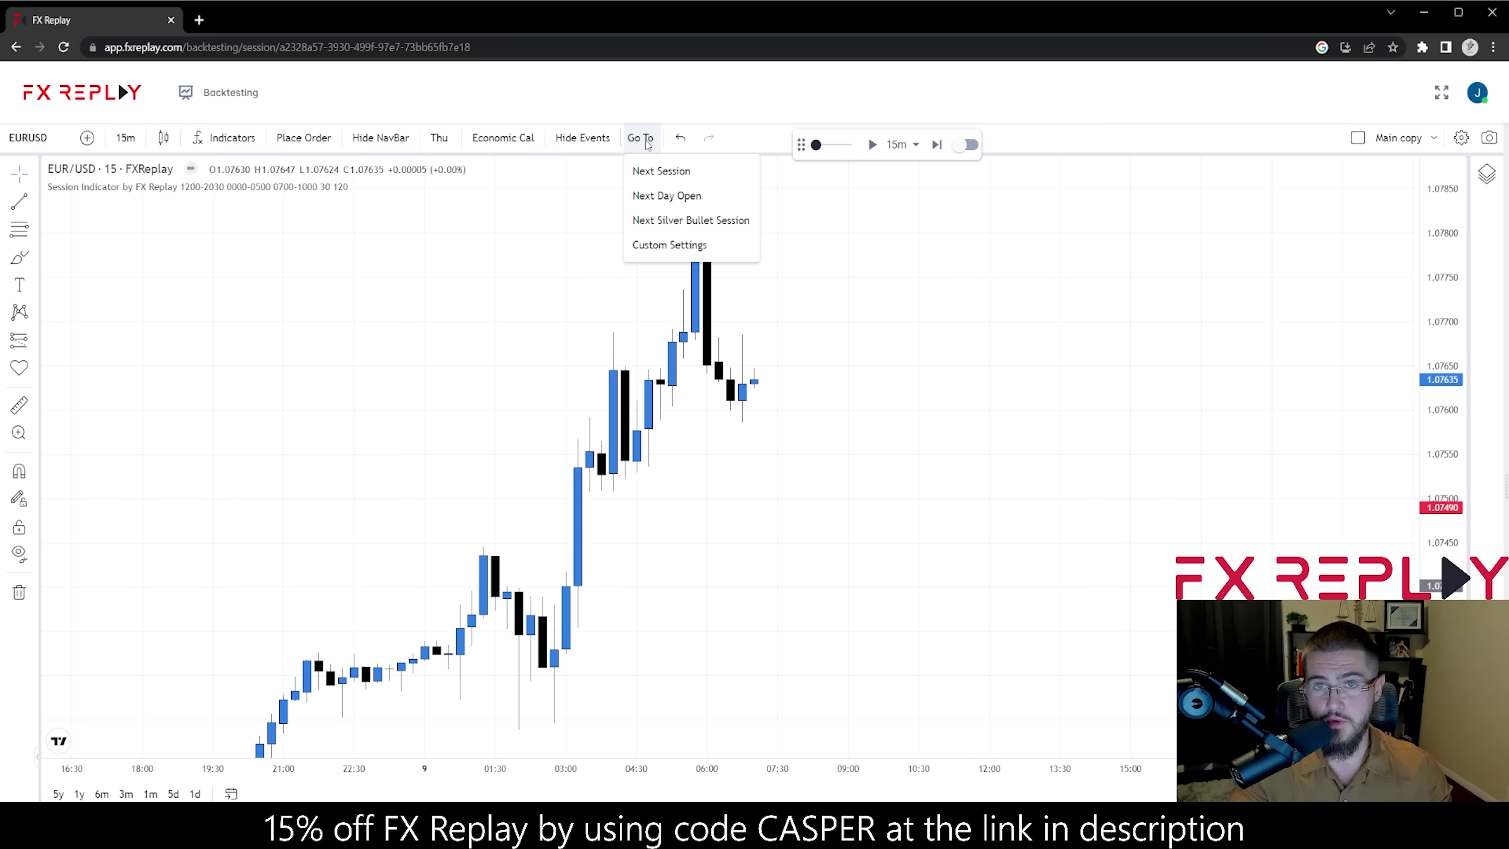
pyautogui.click(642, 139)
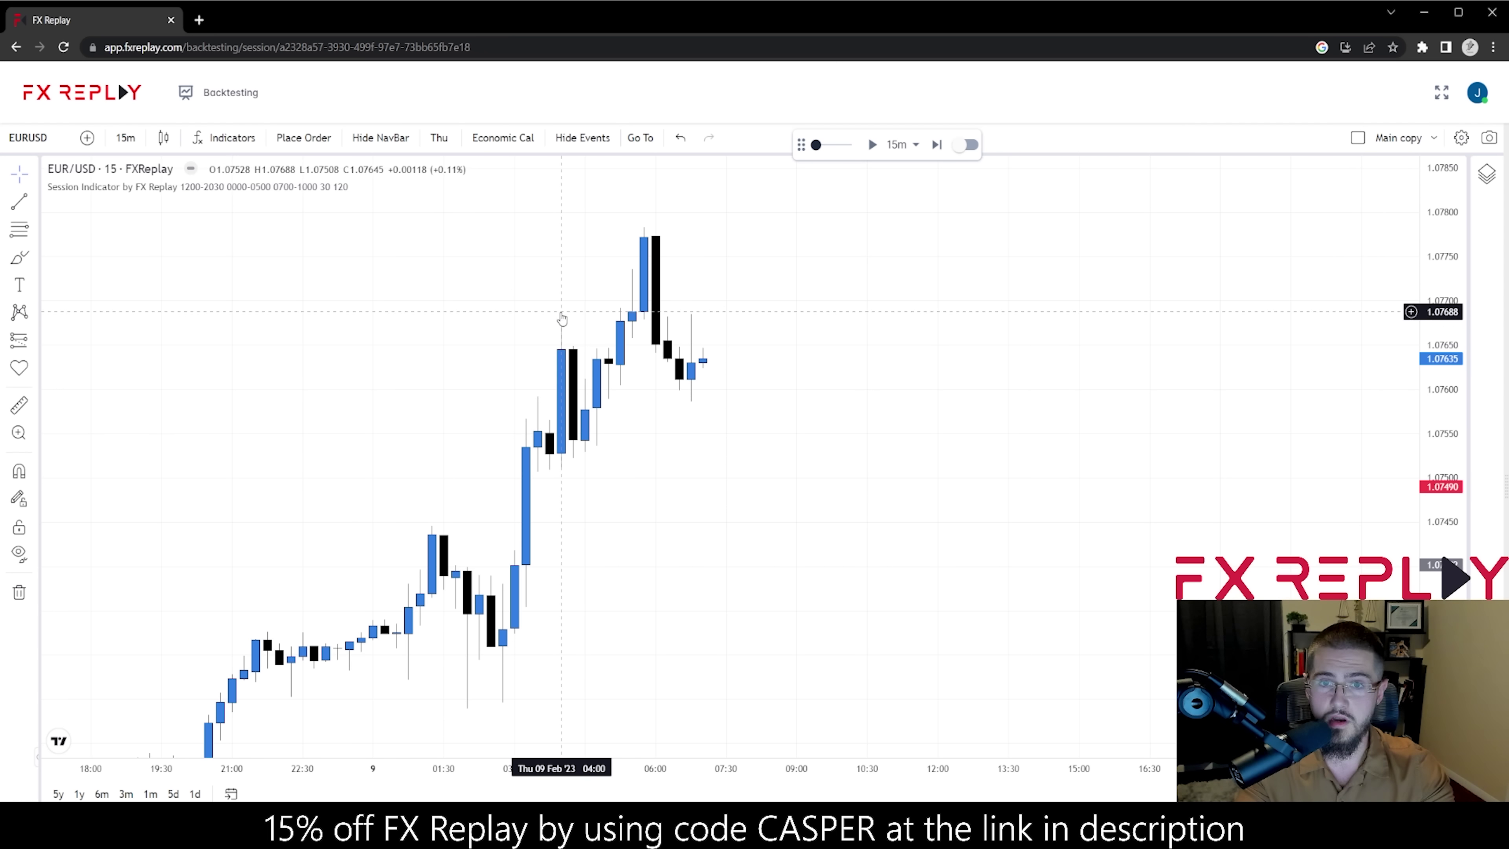
# - Draw a short horizontal trend line from the 04:00 candle's high at about 1.0769 to just past the current price
pyautogui.moveTo(832, 288); pyautogui.dragTo(694, 285)
pyautogui.click(19, 201)
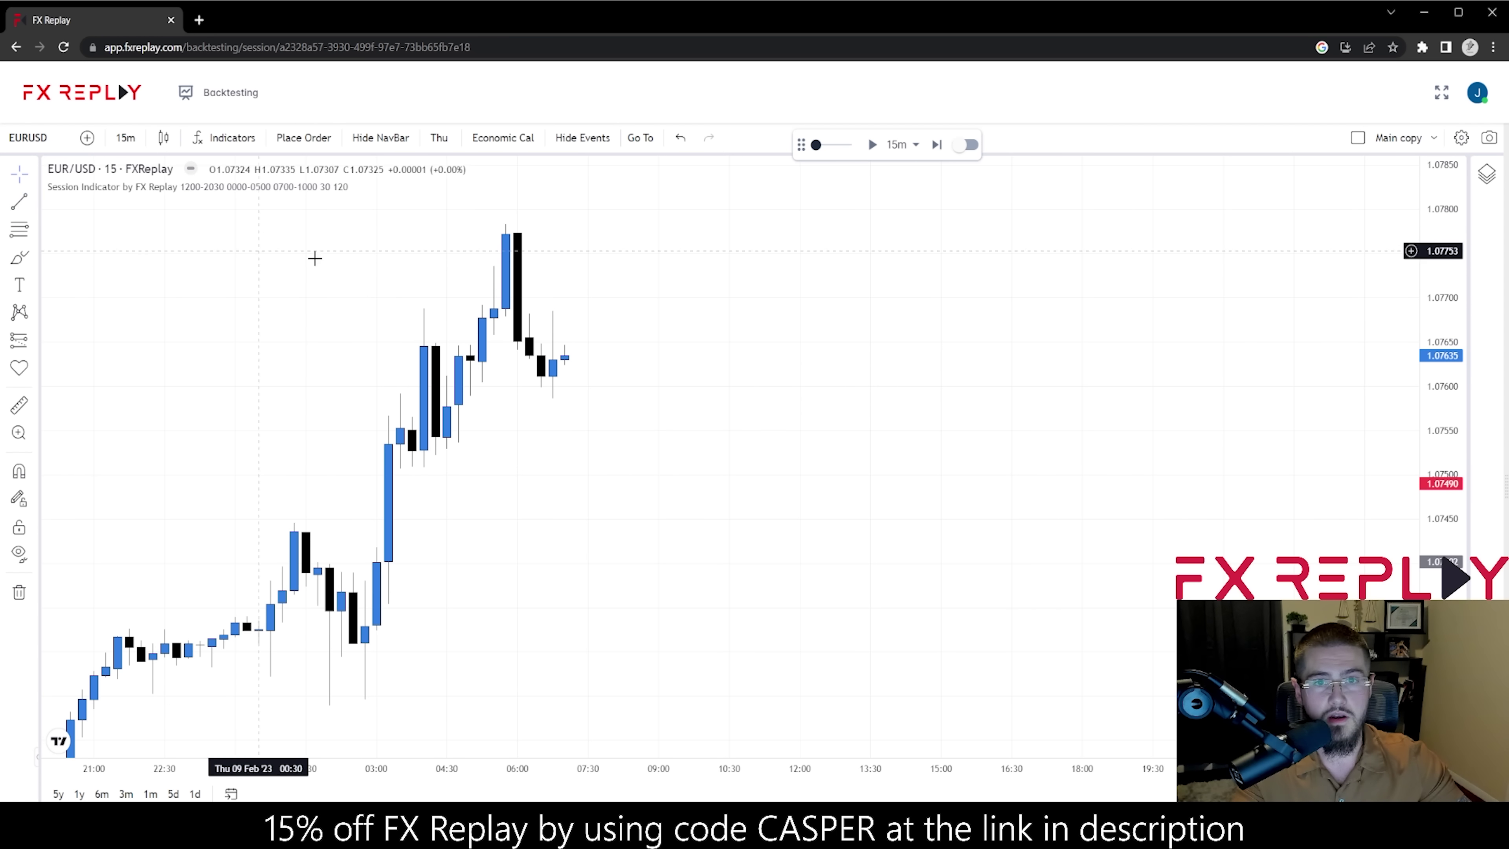
pyautogui.keyDown('ctrl'); pyautogui.click(424, 309); pyautogui.keyUp('ctrl')
pyautogui.keyDown('shift'); pyautogui.click(600, 285); pyautogui.keyUp('shift')
pyautogui.rightClick(601, 286)
pyautogui.click(541, 280)
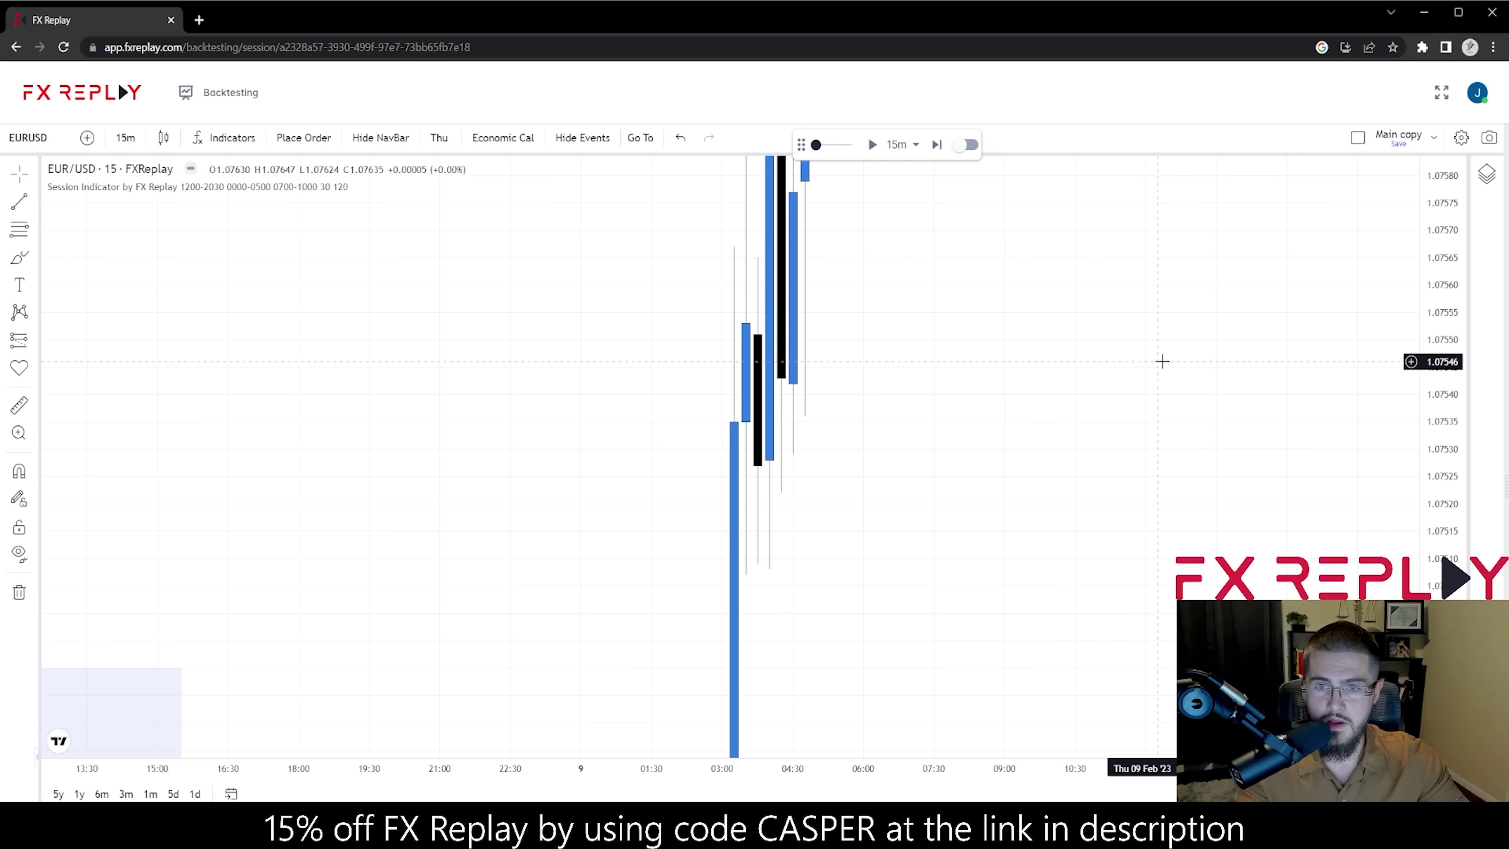
# - Draw a horizontal trend line from the 04:00 candle's low at 1.07508
pyautogui.scroll(3, 1162, 361)
pyautogui.moveTo(1129, 415); pyautogui.dragTo(983, 354)
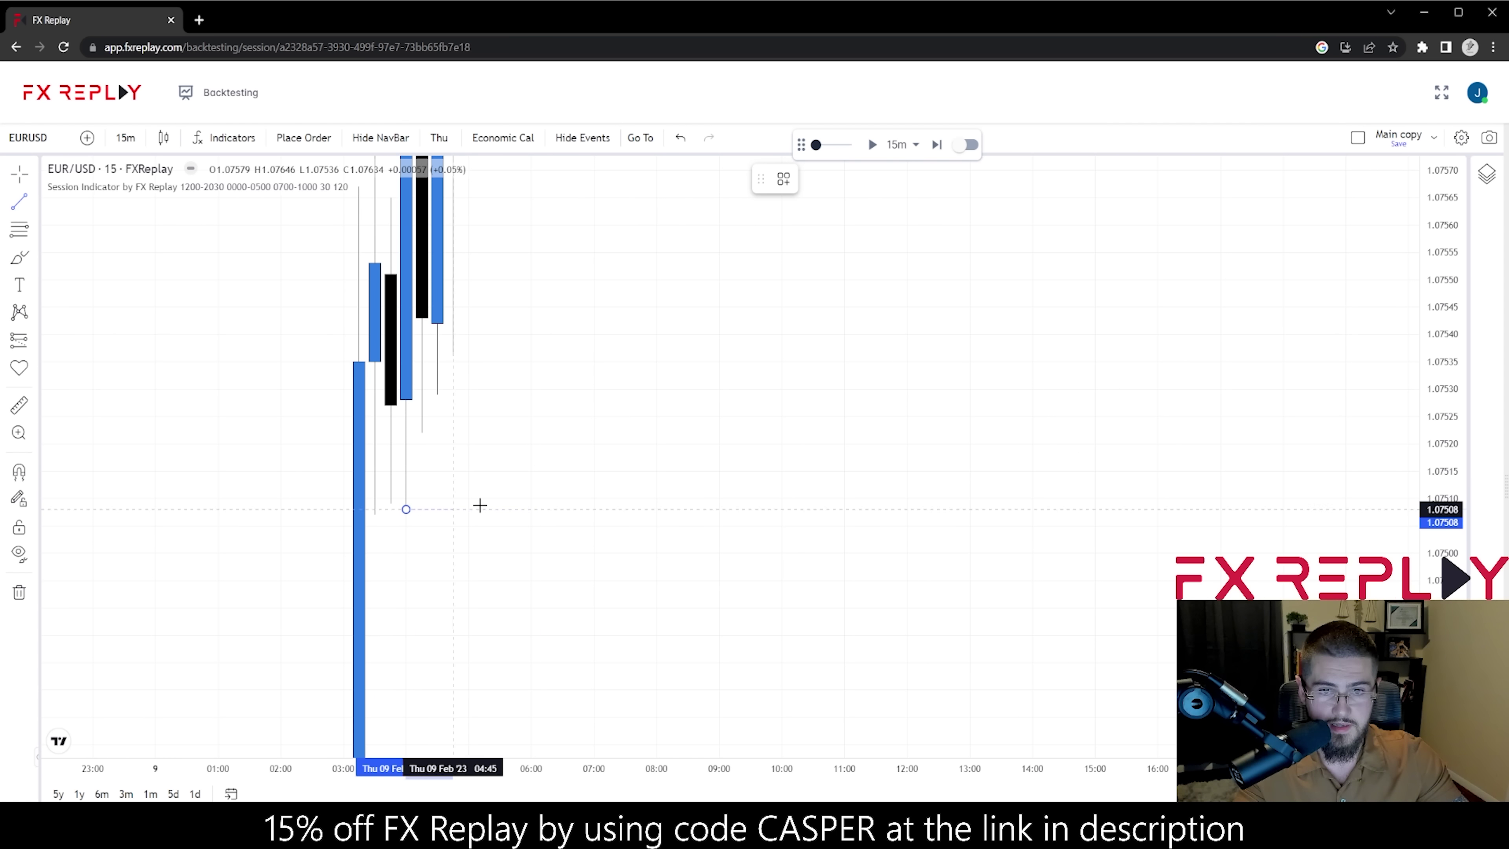
pyautogui.rightClick(533, 499)
pyautogui.moveTo(1431, 366); pyautogui.dragTo(1430, 702)
pyautogui.moveTo(1248, 478); pyautogui.dragTo(1028, 452)
pyautogui.moveTo(1456, 310); pyautogui.dragTo(1452, 565)
pyautogui.scroll(-3, 1196, 539)
pyautogui.moveTo(1346, 370); pyautogui.dragTo(1337, 398)
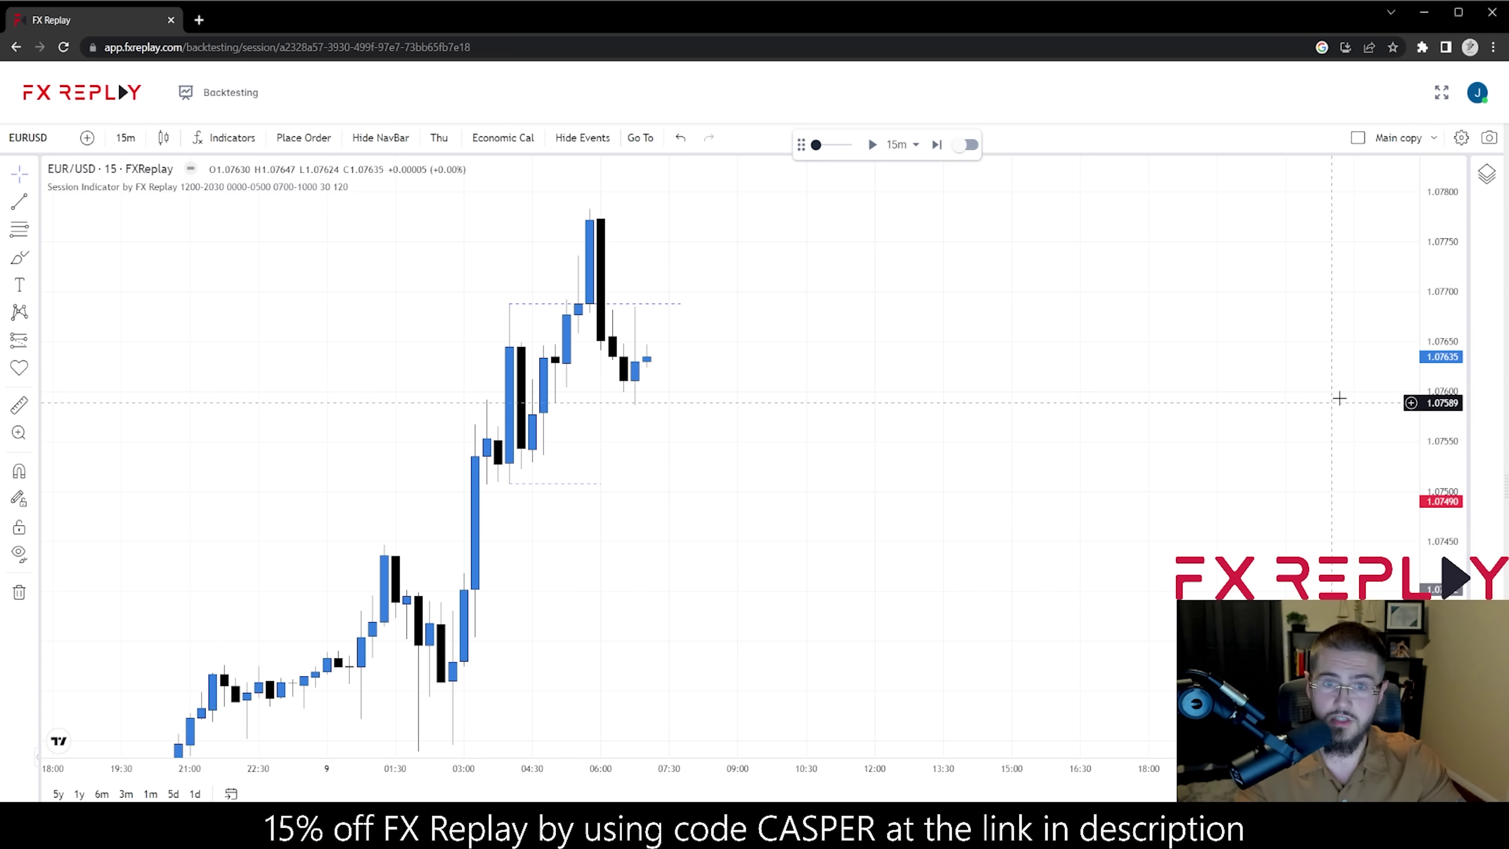
# - Extend the trend line at the 04:00 candle's low out to 11:00
pyautogui.moveTo(1438, 411); pyautogui.dragTo(1438, 492)
pyautogui.moveTo(1247, 490); pyautogui.dragTo(1047, 500)
pyautogui.click(399, 482)
pyautogui.moveTo(400, 482); pyautogui.dragTo(628, 482)
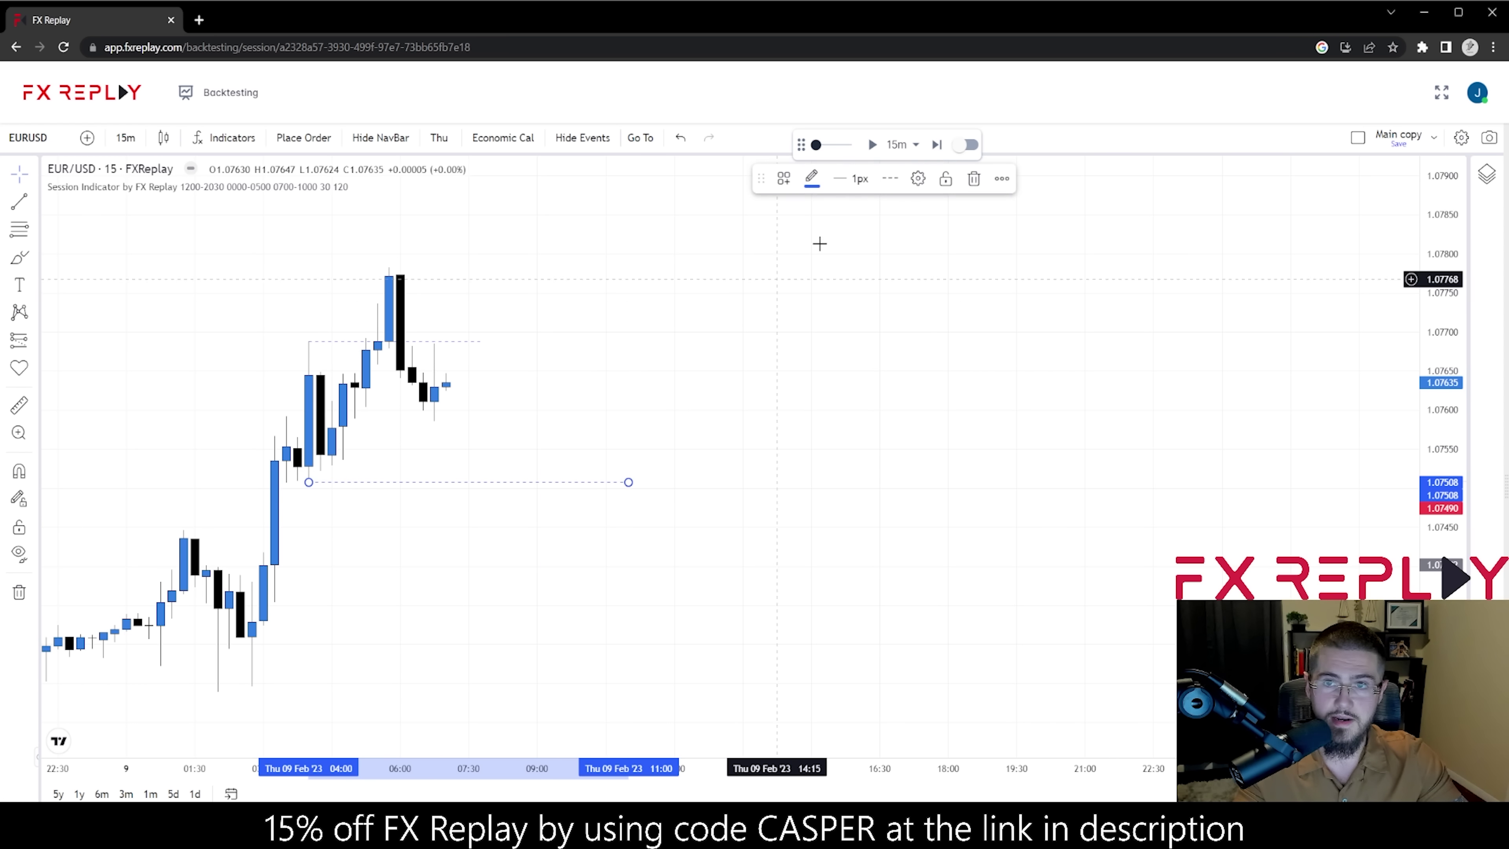
# - Advance the replay candle by candle from the 07:00 session open to the 09:00 candle
pyautogui.click(872, 146)
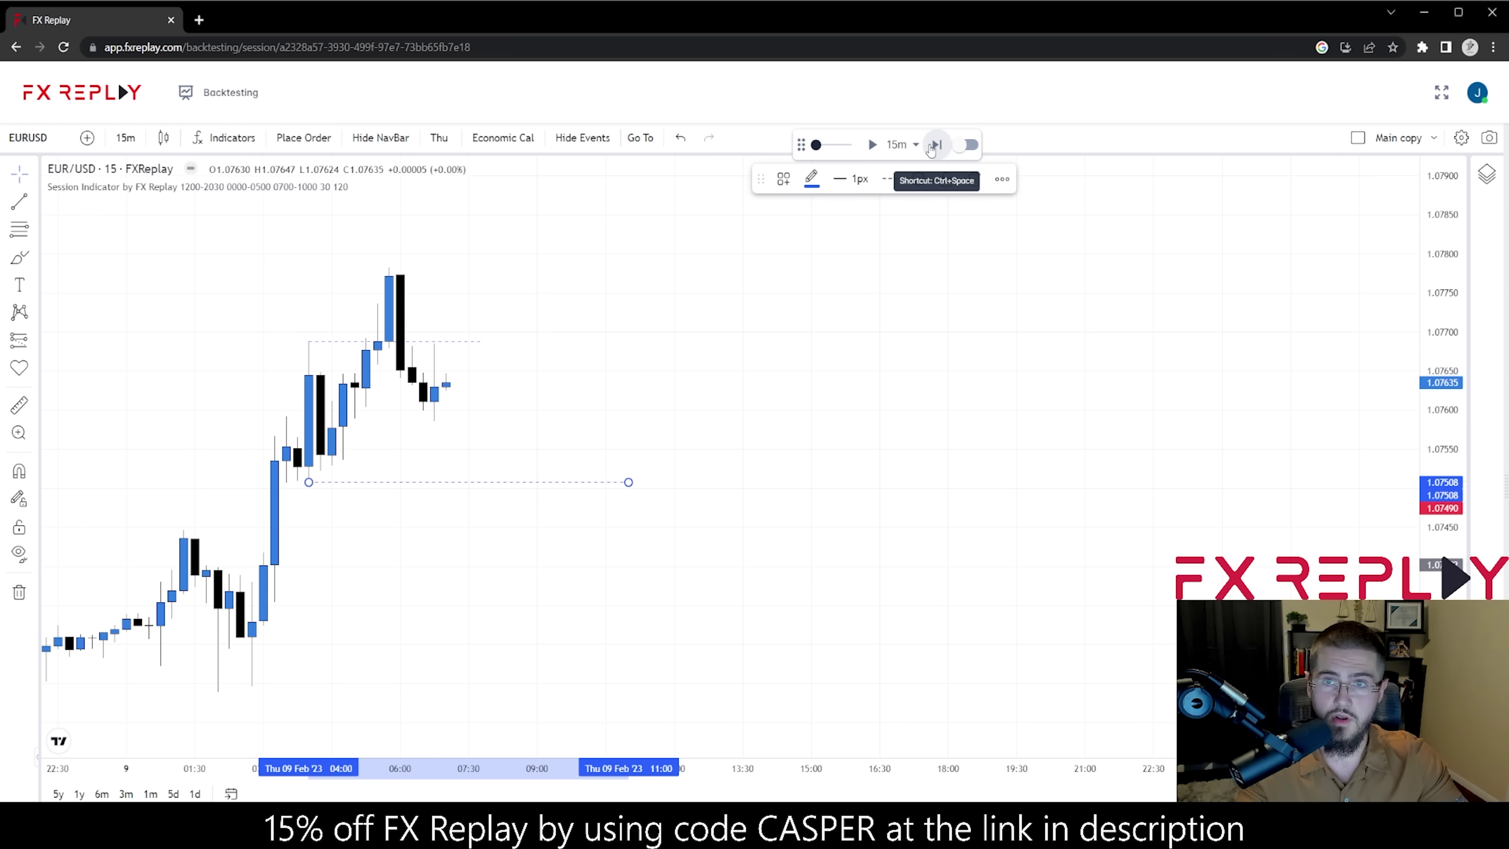
pyautogui.click(936, 146)
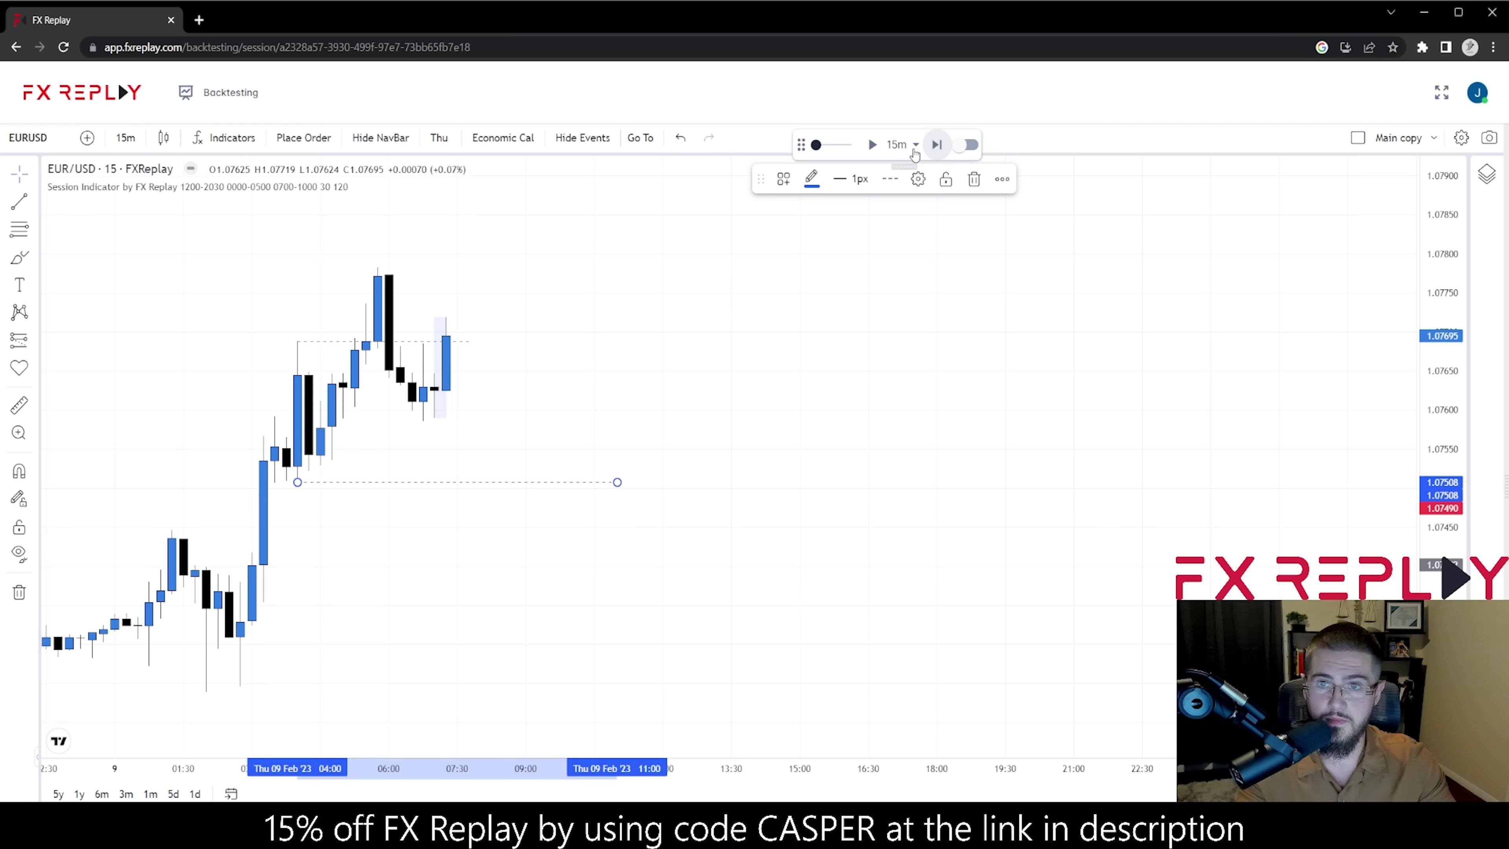
pyautogui.moveTo(820, 145)
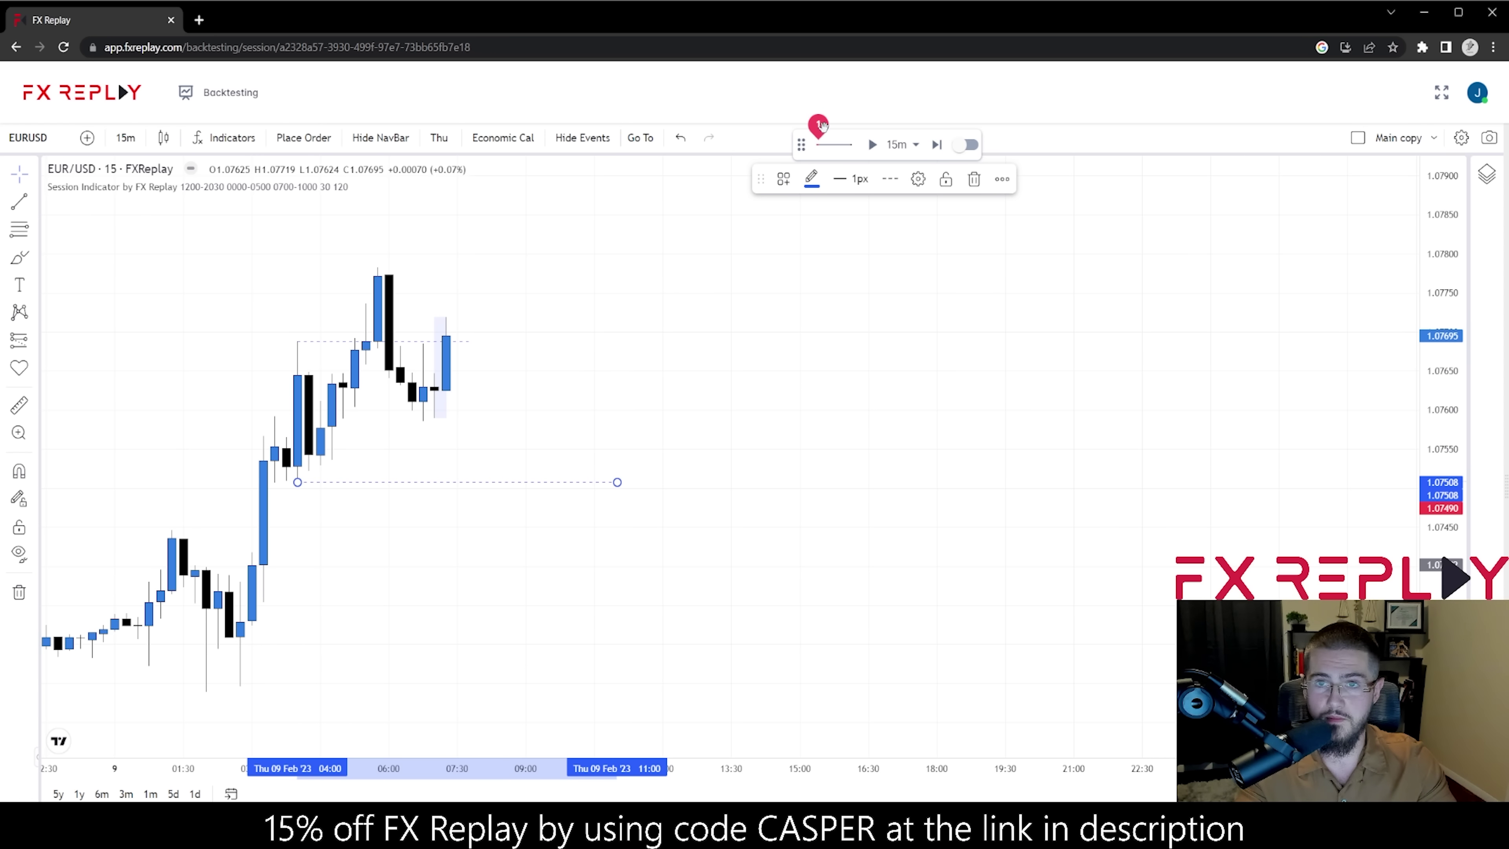
pyautogui.click(936, 146)
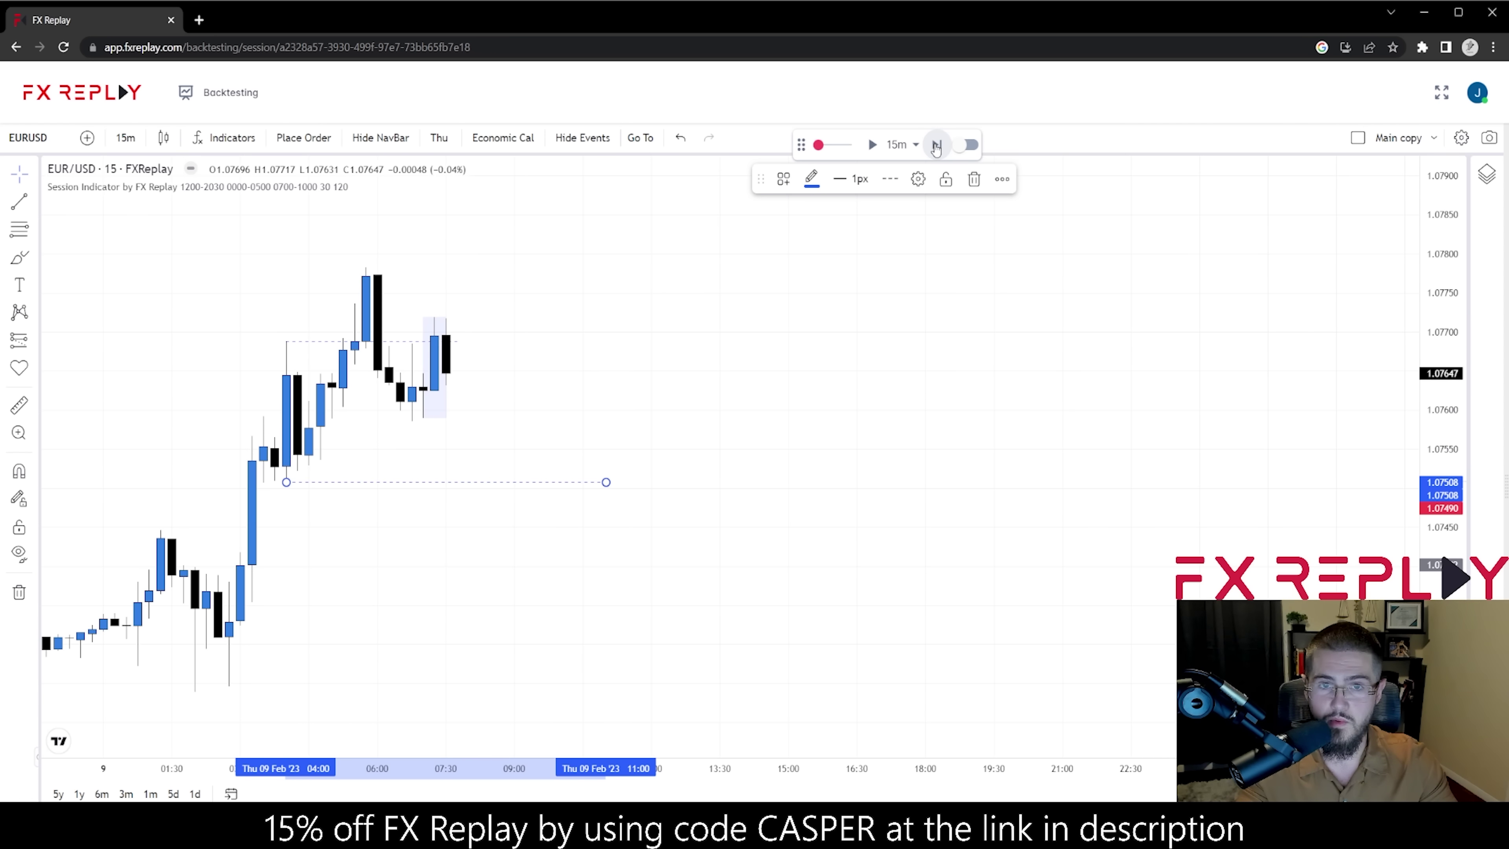
pyautogui.click(936, 146)
pyautogui.click(937, 146)
pyautogui.click(937, 146)
pyautogui.click(936, 146)
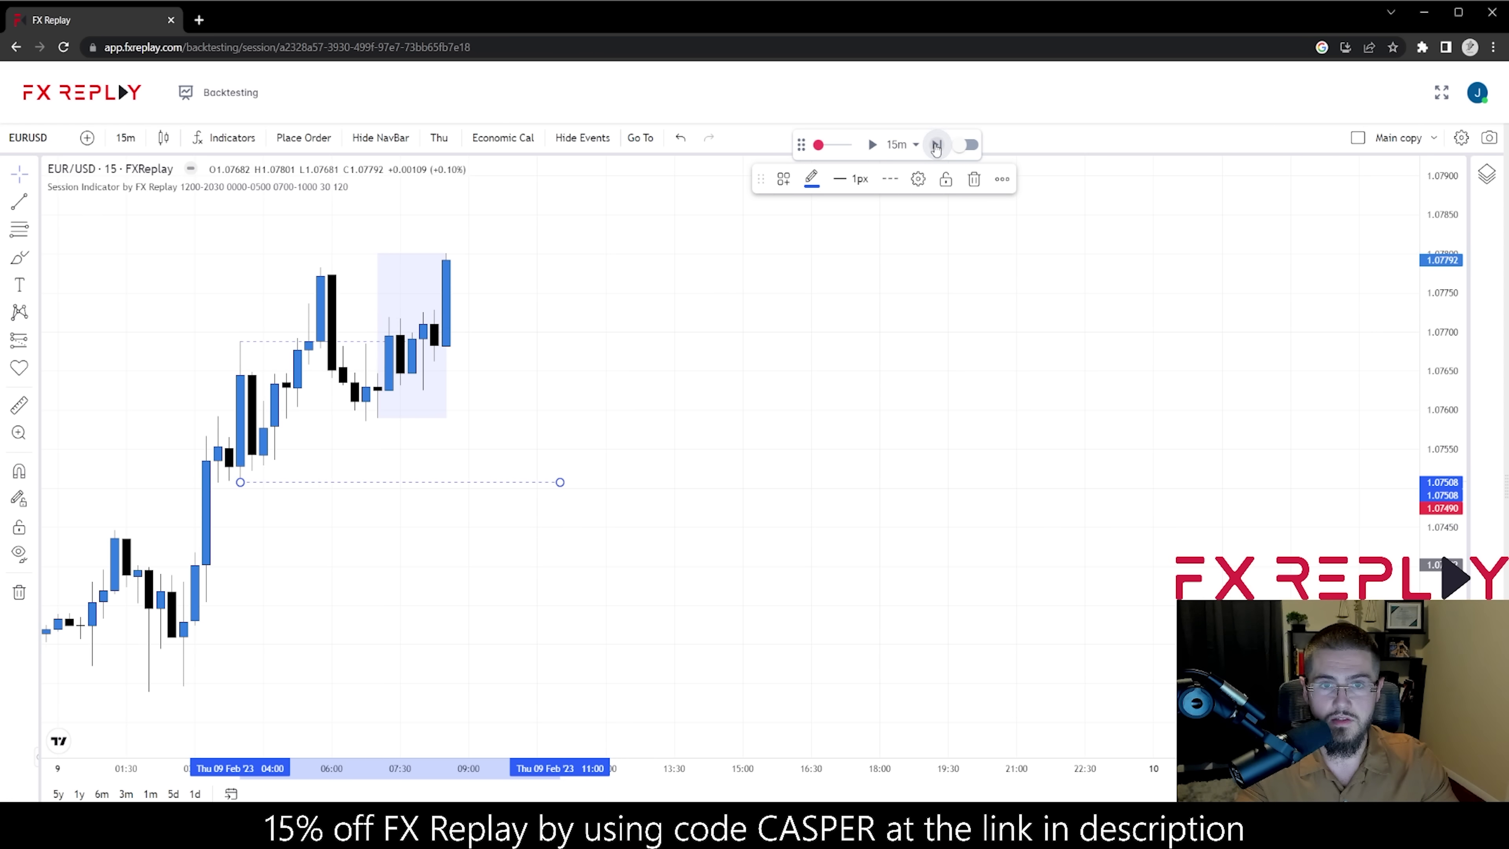
pyautogui.click(937, 146)
pyautogui.click(937, 146)
pyautogui.moveTo(604, 297); pyautogui.dragTo(674, 458)
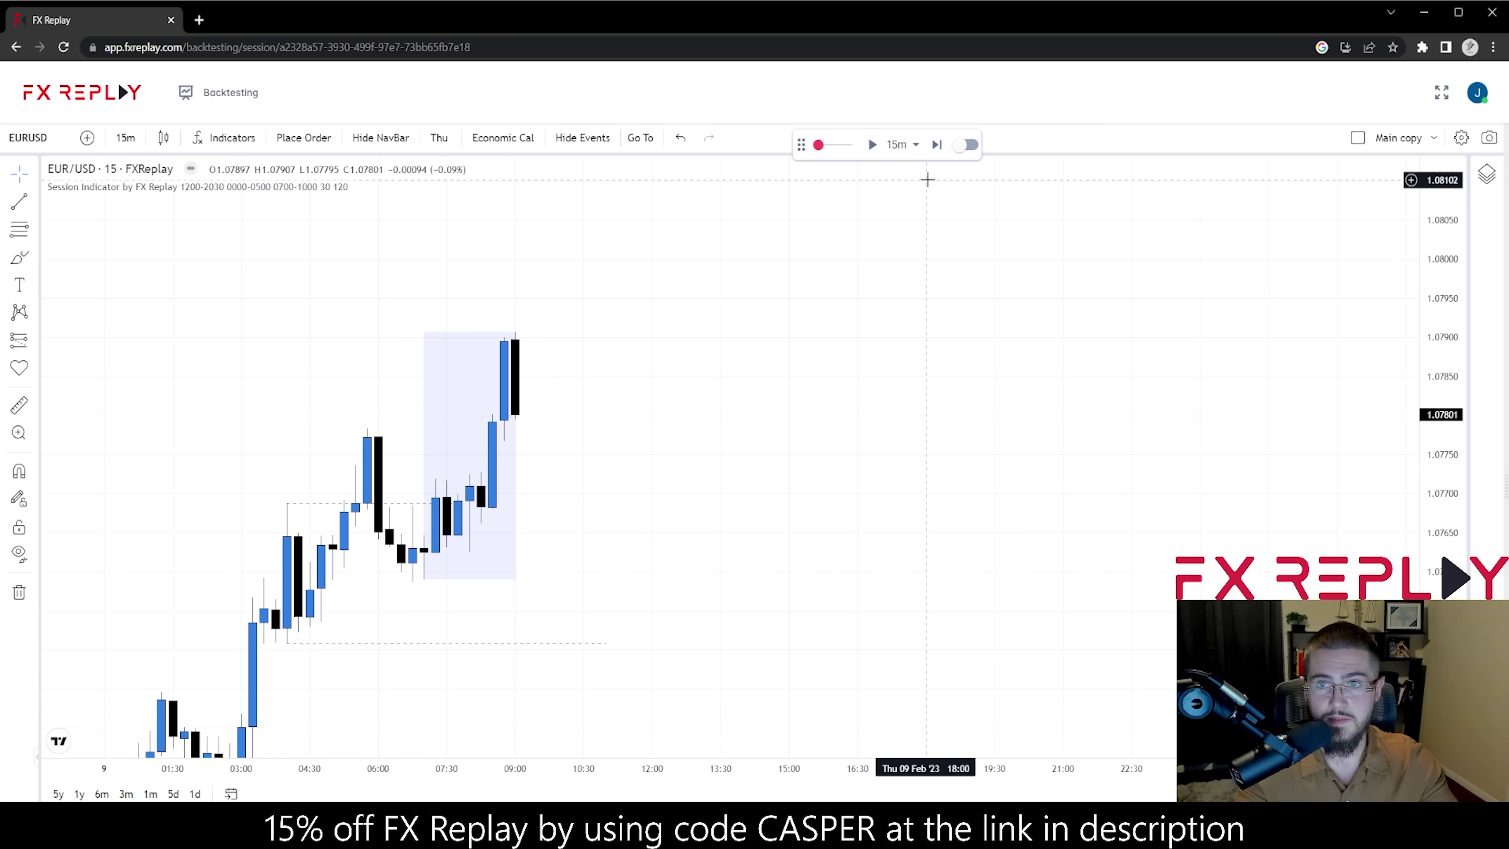
# - Advance the replay candle by candle through the sell-off to the 13:15 candle on 9 February
pyautogui.click(936, 146)
pyautogui.click(936, 146)
pyautogui.click(937, 146)
pyautogui.click(936, 146)
pyautogui.click(936, 146)
pyautogui.click(936, 146)
pyautogui.click(937, 146)
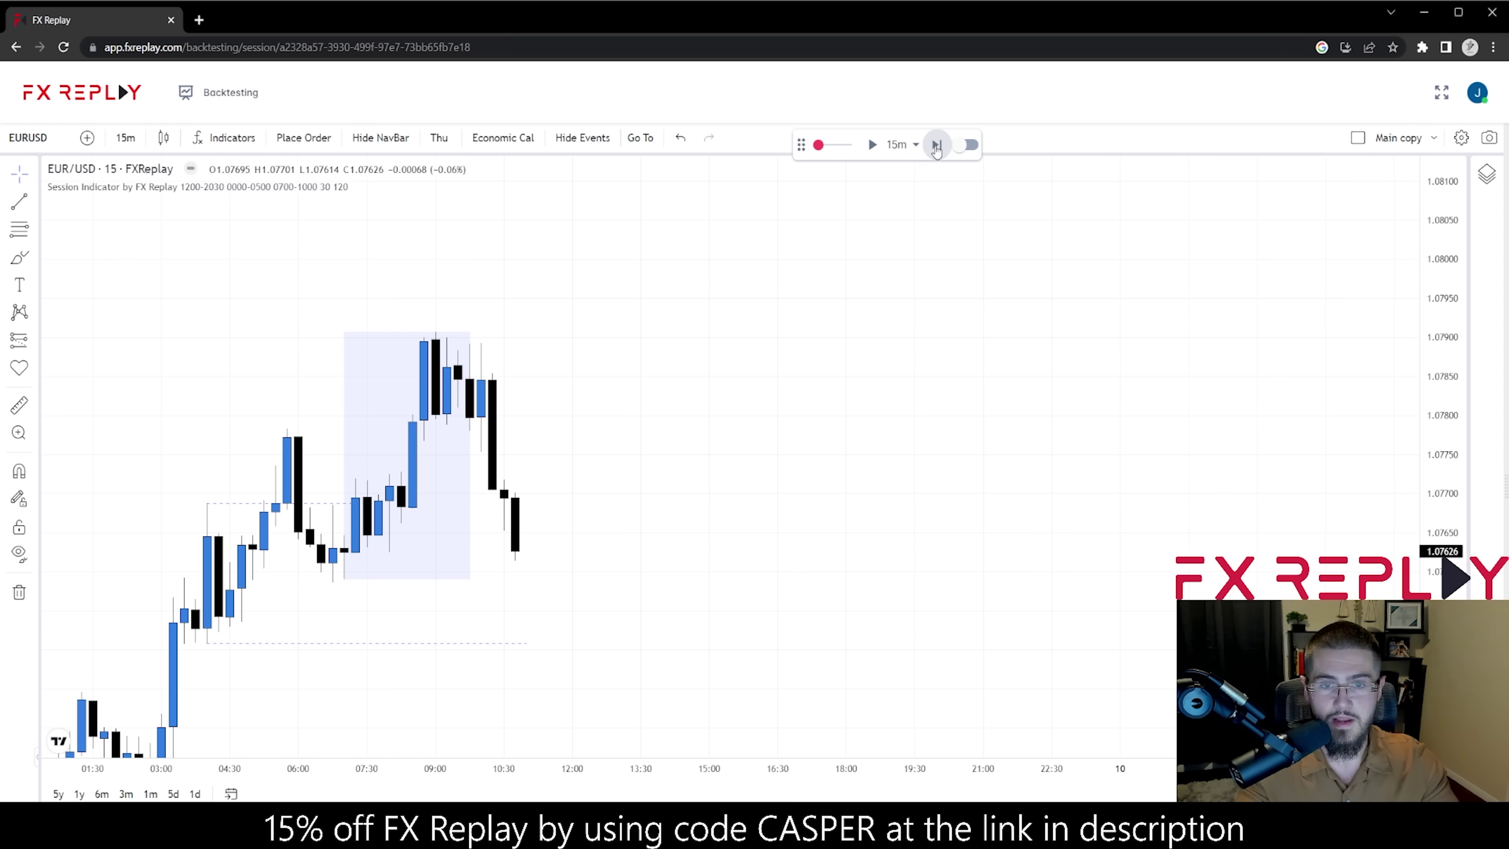
pyautogui.click(936, 145)
pyautogui.click(936, 146)
pyautogui.click(937, 146)
pyautogui.click(936, 146)
pyautogui.click(936, 146)
pyautogui.click(936, 146)
pyautogui.click(936, 146)
pyautogui.click(936, 146)
pyautogui.click(937, 146)
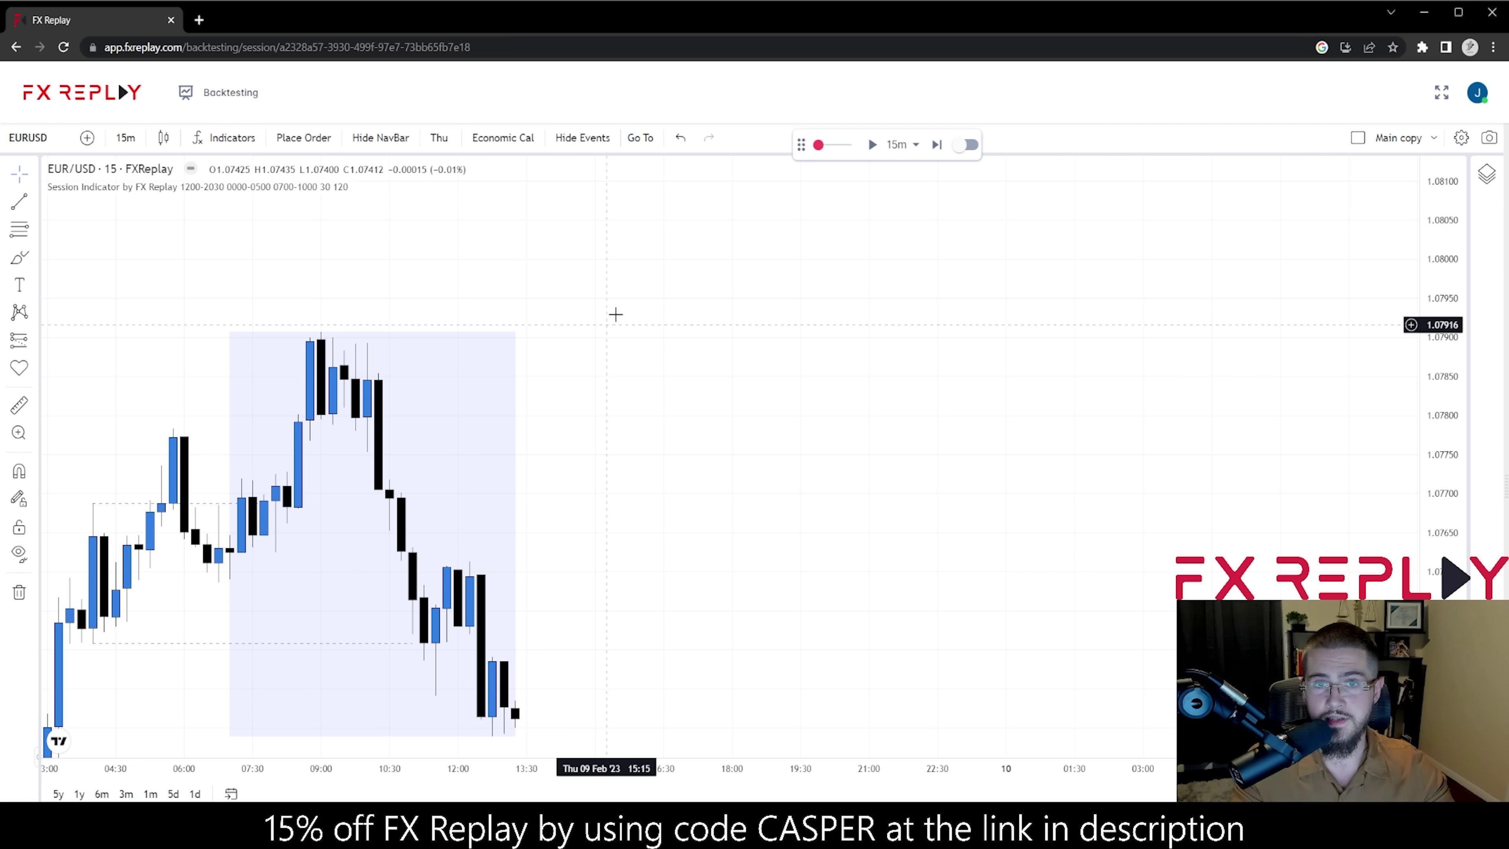
# - Skip the replay session by session to 07:00 on Friday 10 February and check the 10:00 US news event marker
pyautogui.click(646, 143)
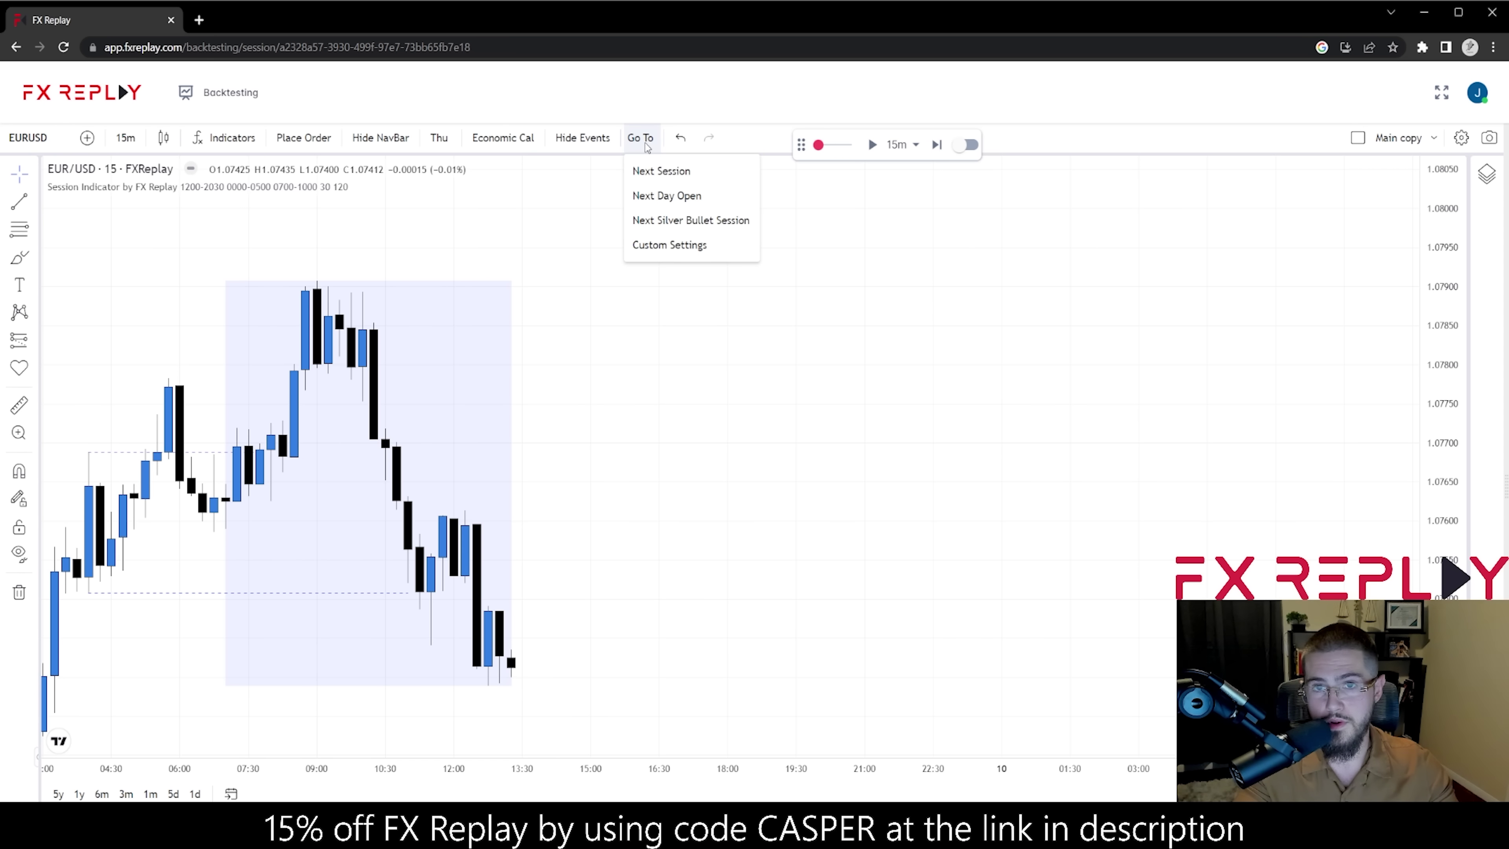
pyautogui.click(679, 174)
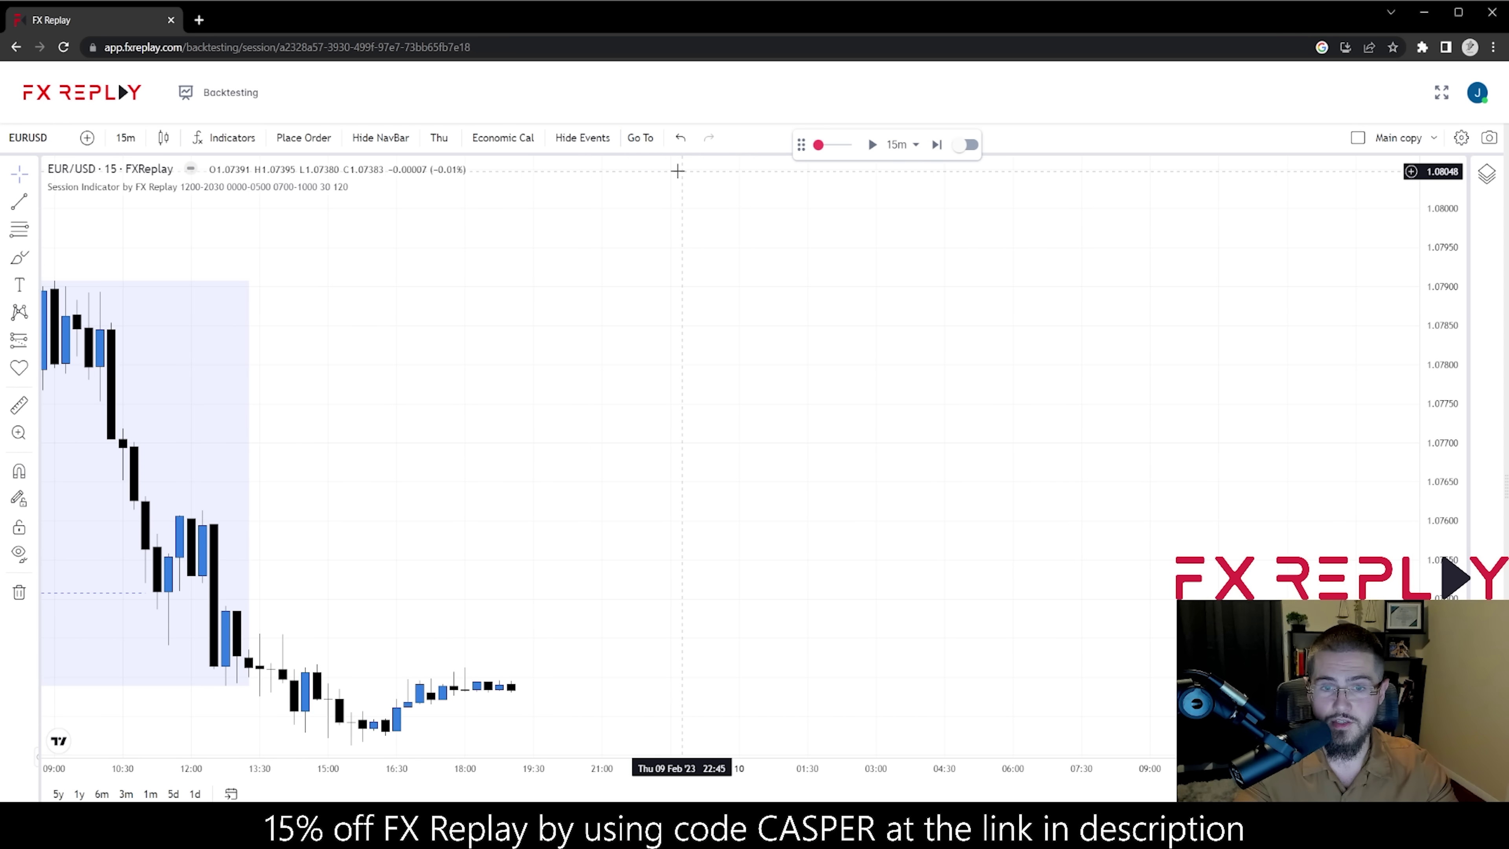
pyautogui.click(664, 173)
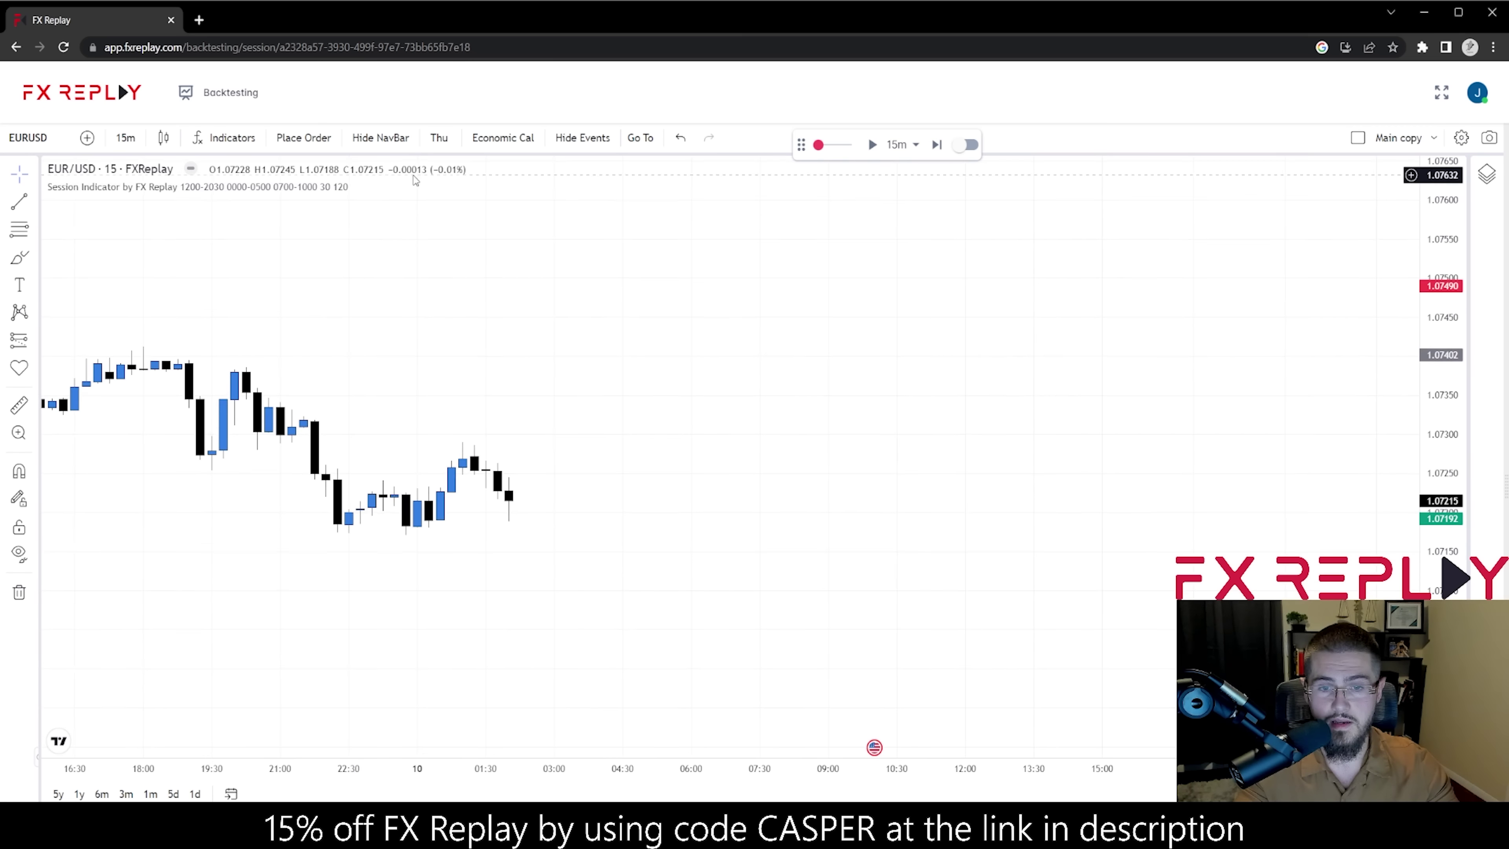
pyautogui.click(639, 137)
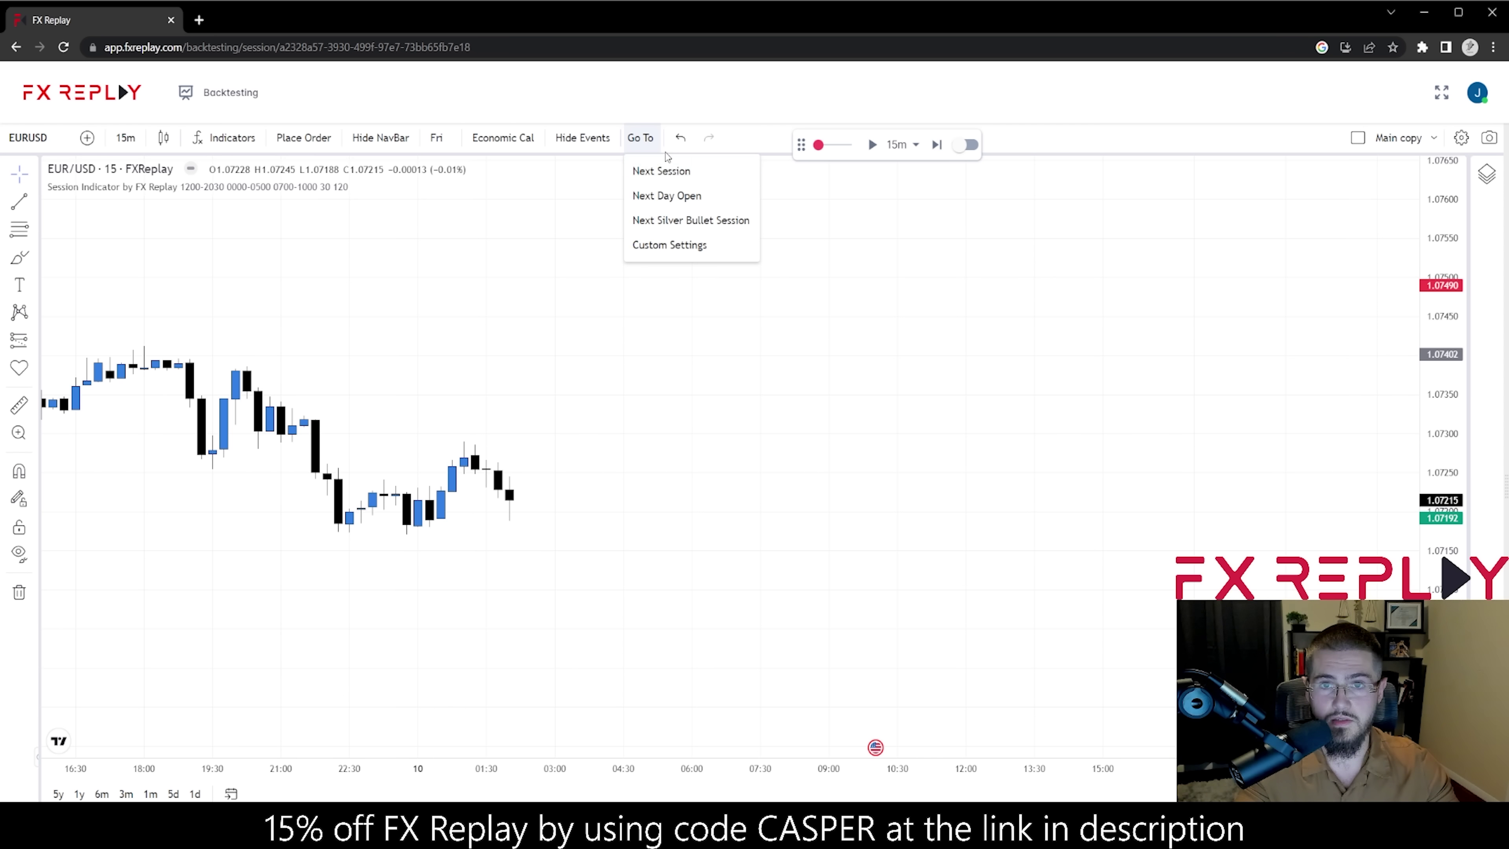
pyautogui.click(690, 174)
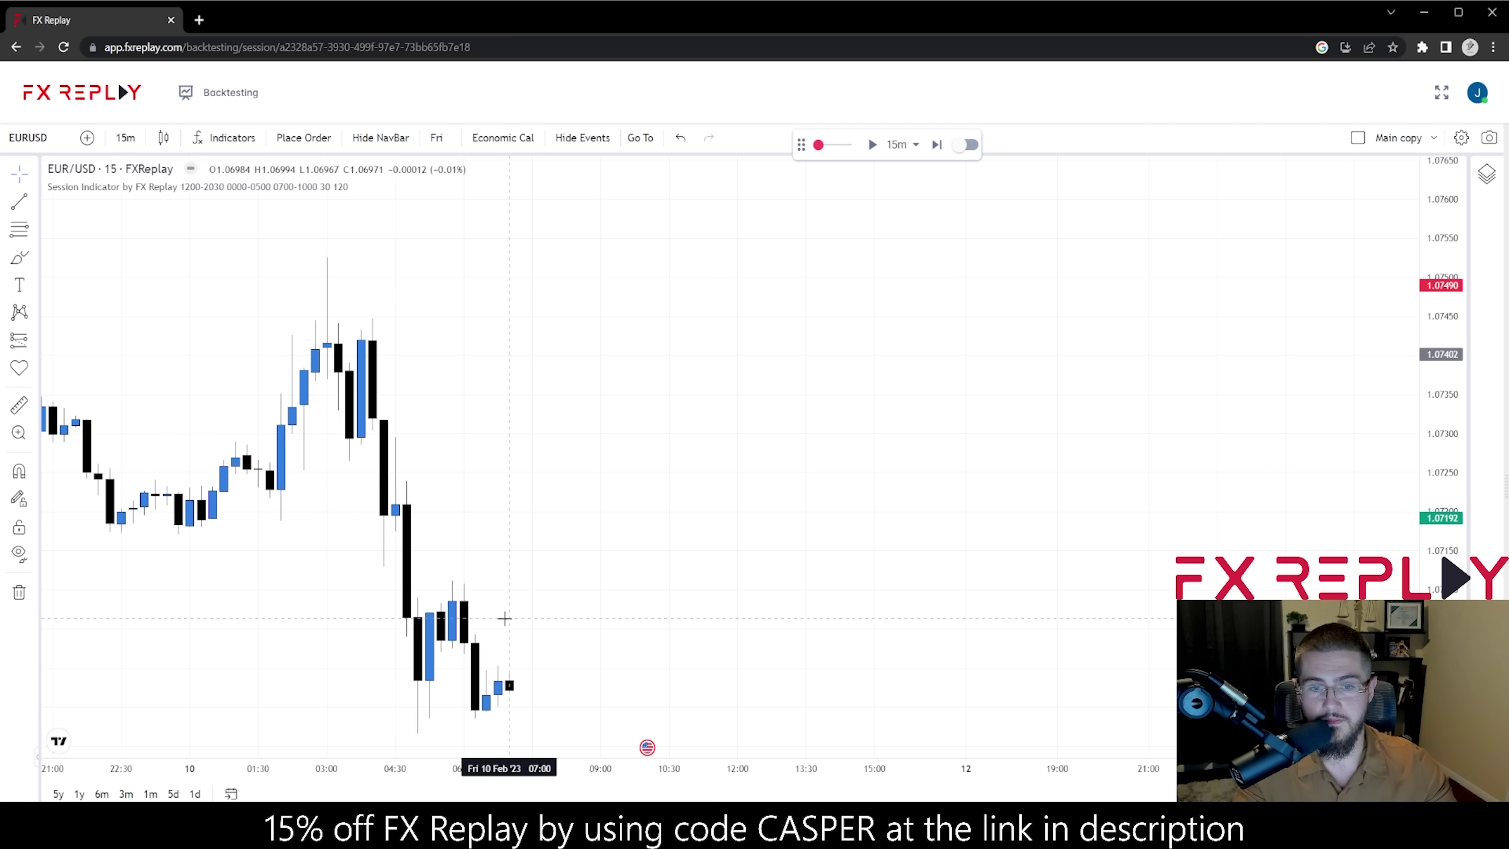
pyautogui.moveTo(649, 749)
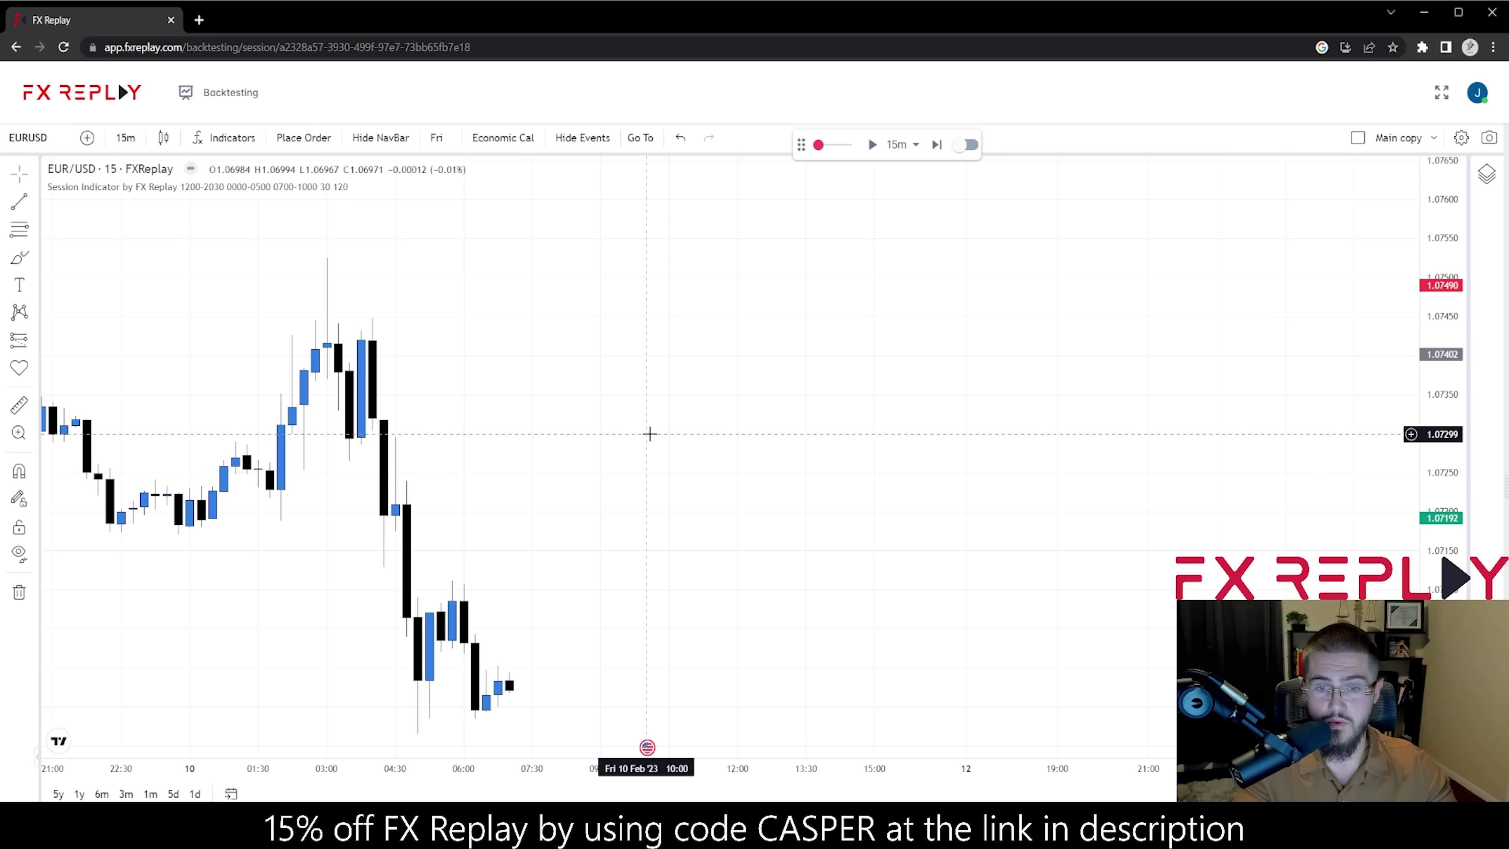
# - Skip the replay past Friday's session to the New York open at 07:00 on Monday 13 February
pyautogui.click(640, 137)
pyautogui.click(645, 166)
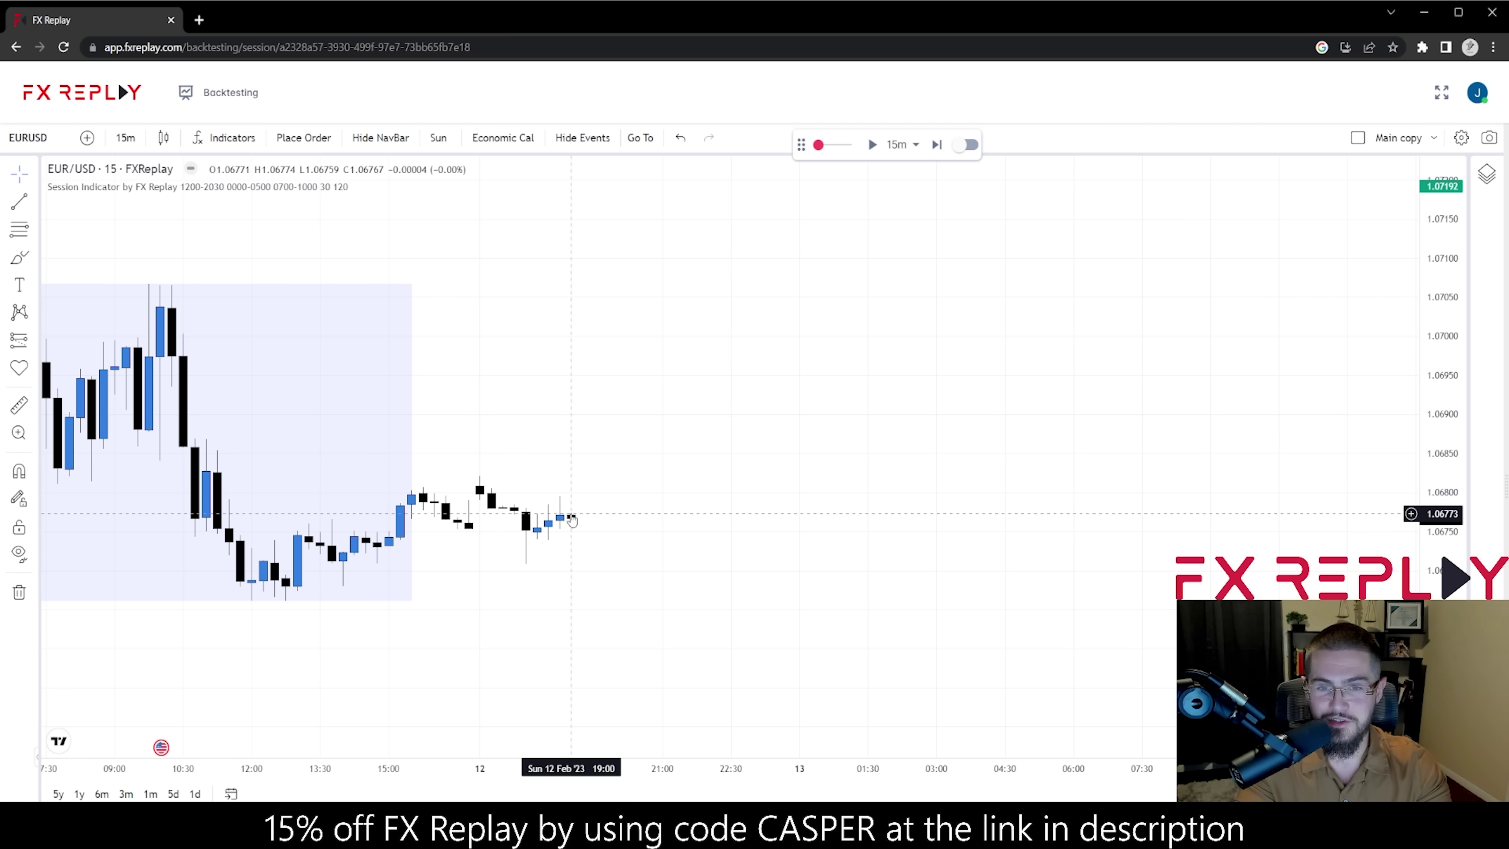
pyautogui.click(641, 137)
pyautogui.click(646, 171)
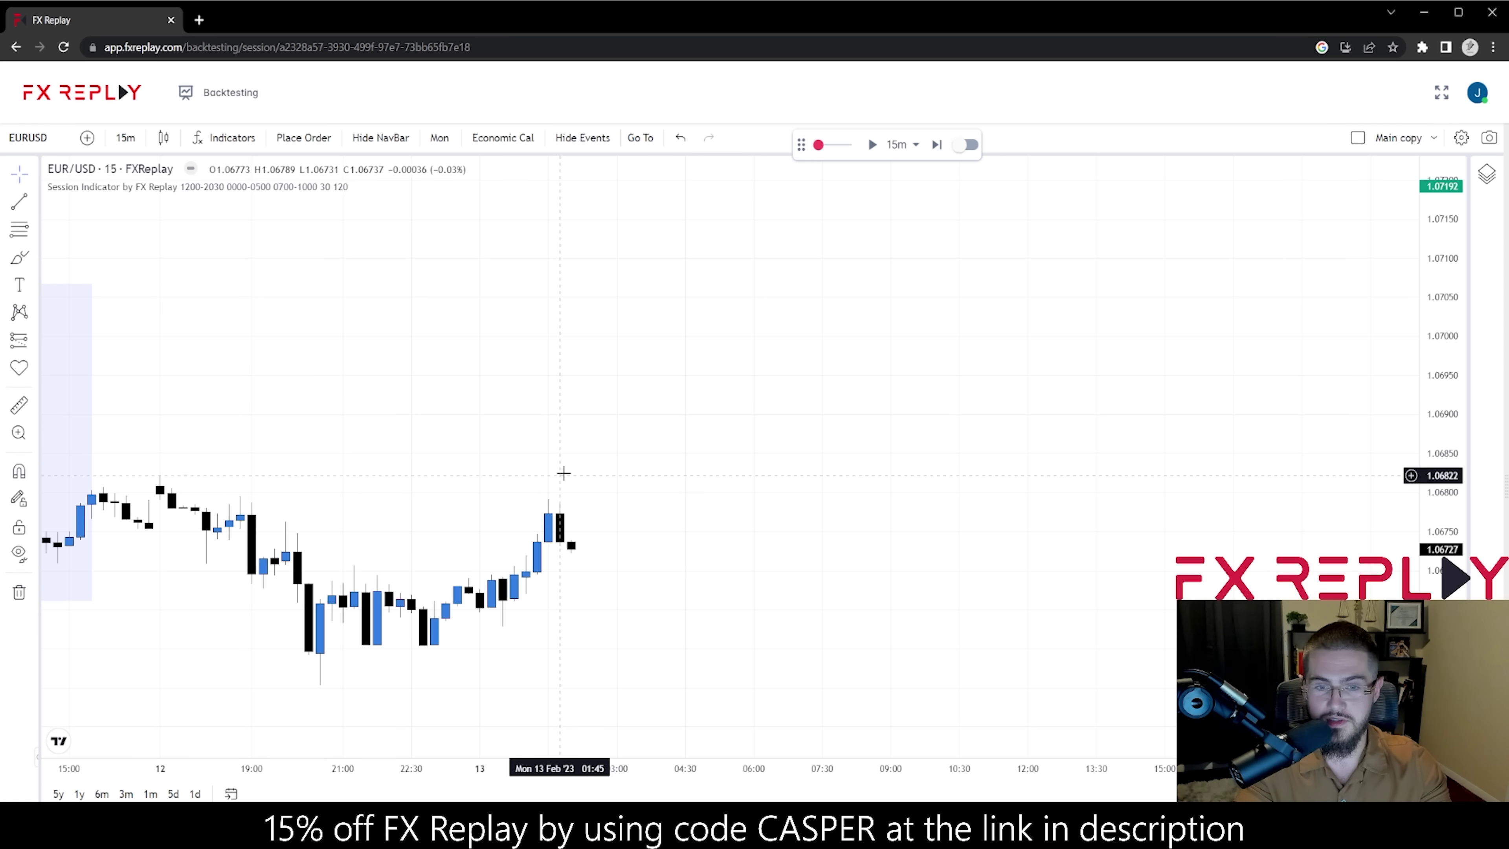
pyautogui.click(640, 137)
pyautogui.click(662, 172)
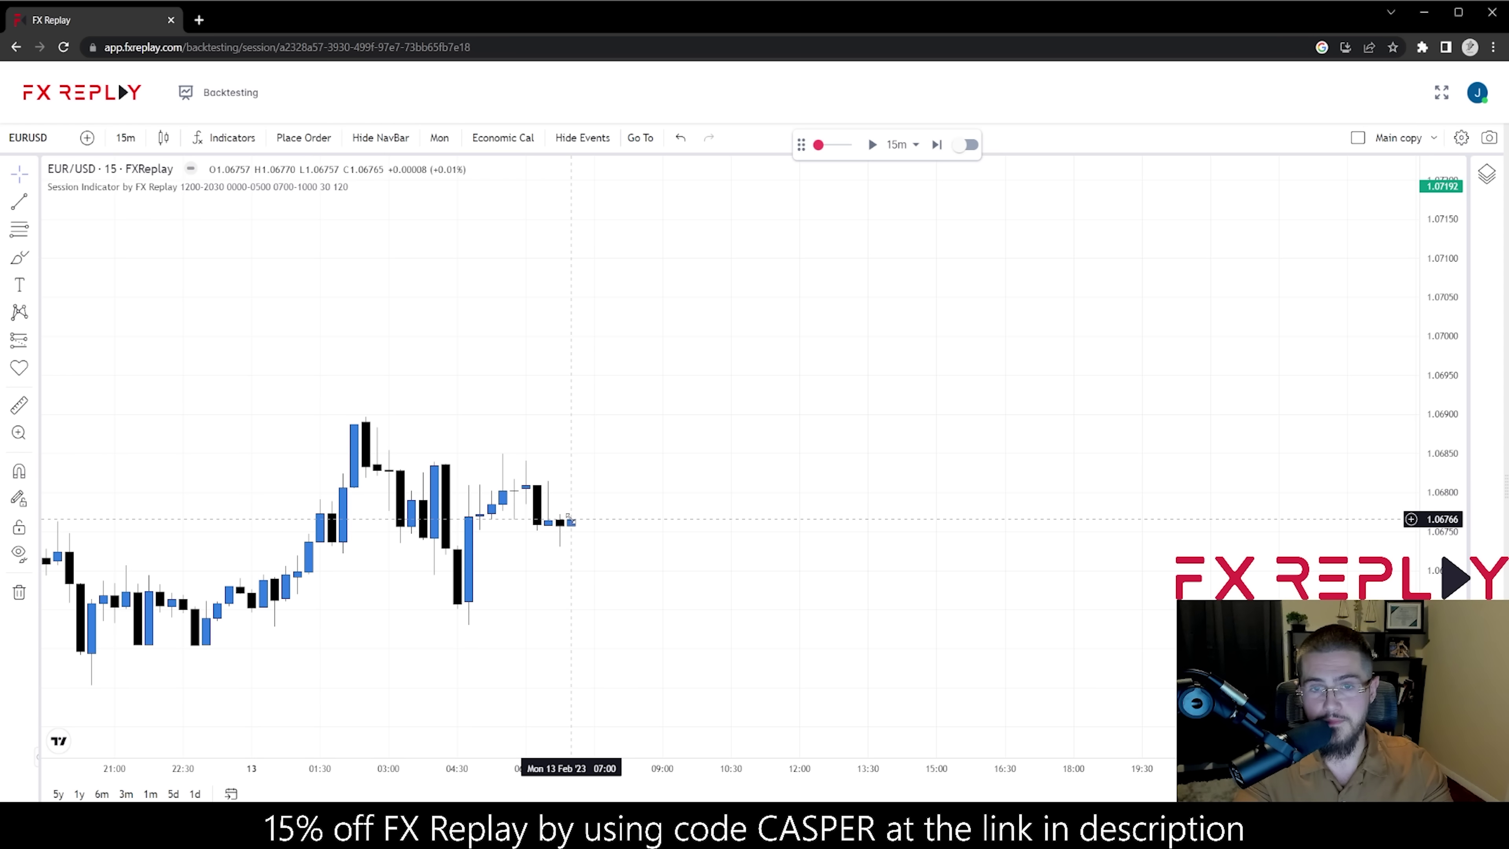
# - Mark the low of the 04:00 candle on 13 February with a horizontal trend line extending to about 06:00
pyautogui.click(19, 201)
pyautogui.press('ctrl')
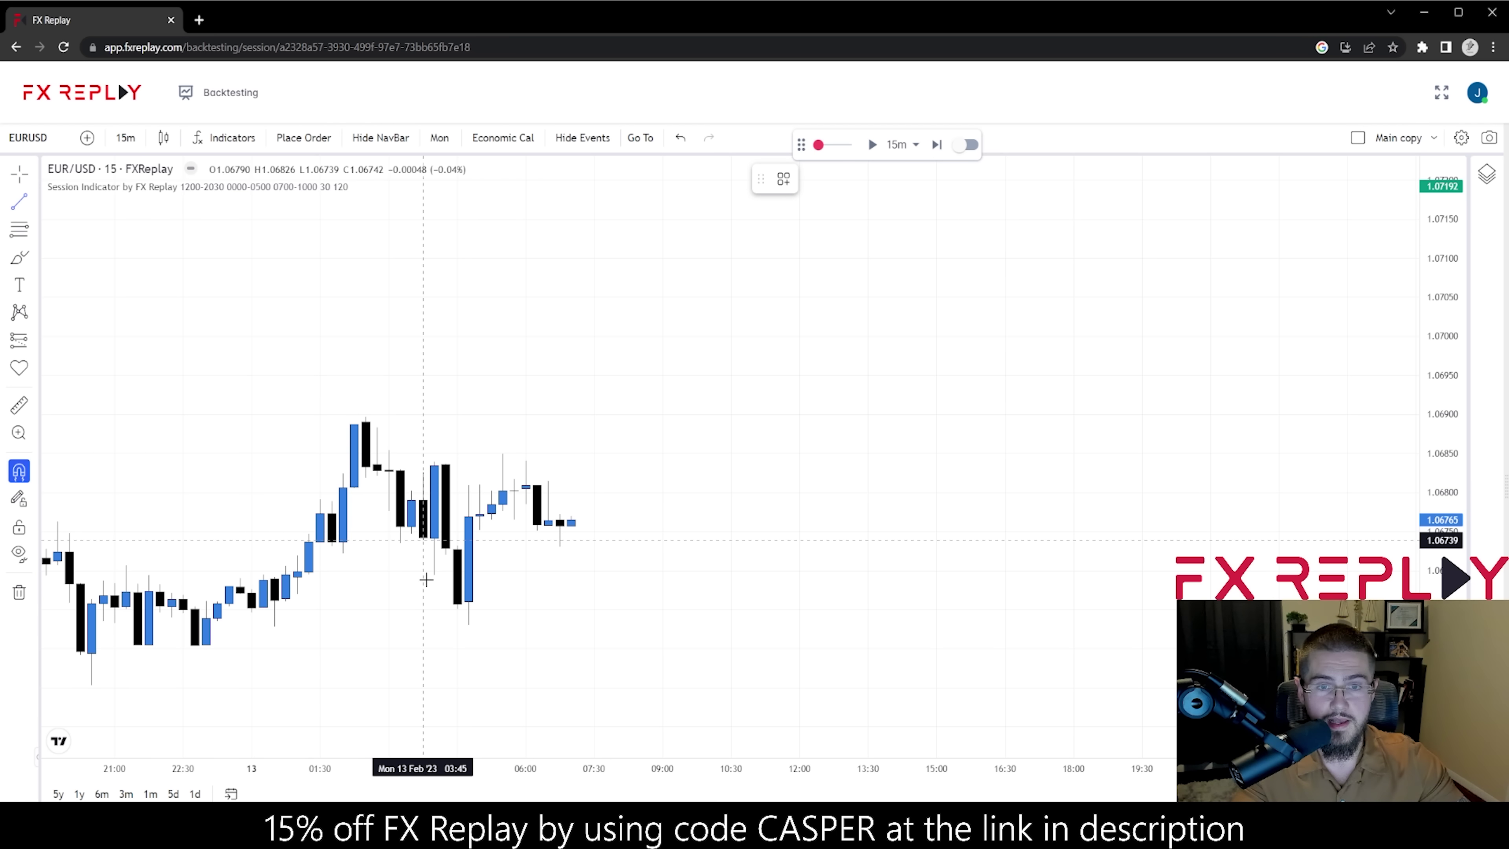
pyautogui.click(434, 575)
pyautogui.click(526, 575)
pyautogui.rightClick(526, 575)
pyautogui.click(441, 433)
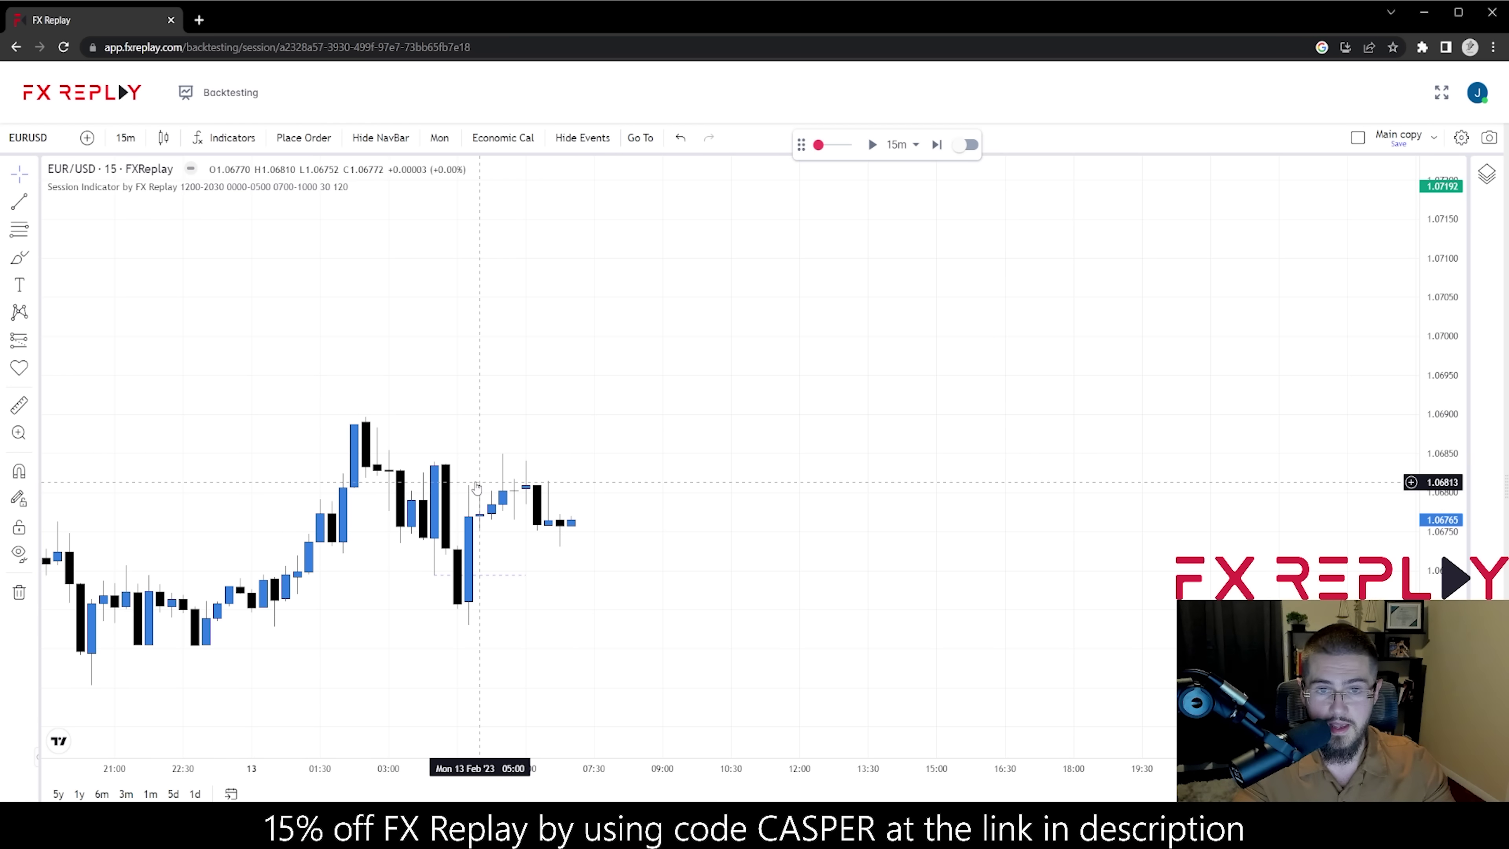
# - Mark the high of the 04:00 candle with a horizontal trend line at 1.06839 extending to 05:45
pyautogui.hotkey('alt', 't')
pyautogui.click(434, 461)
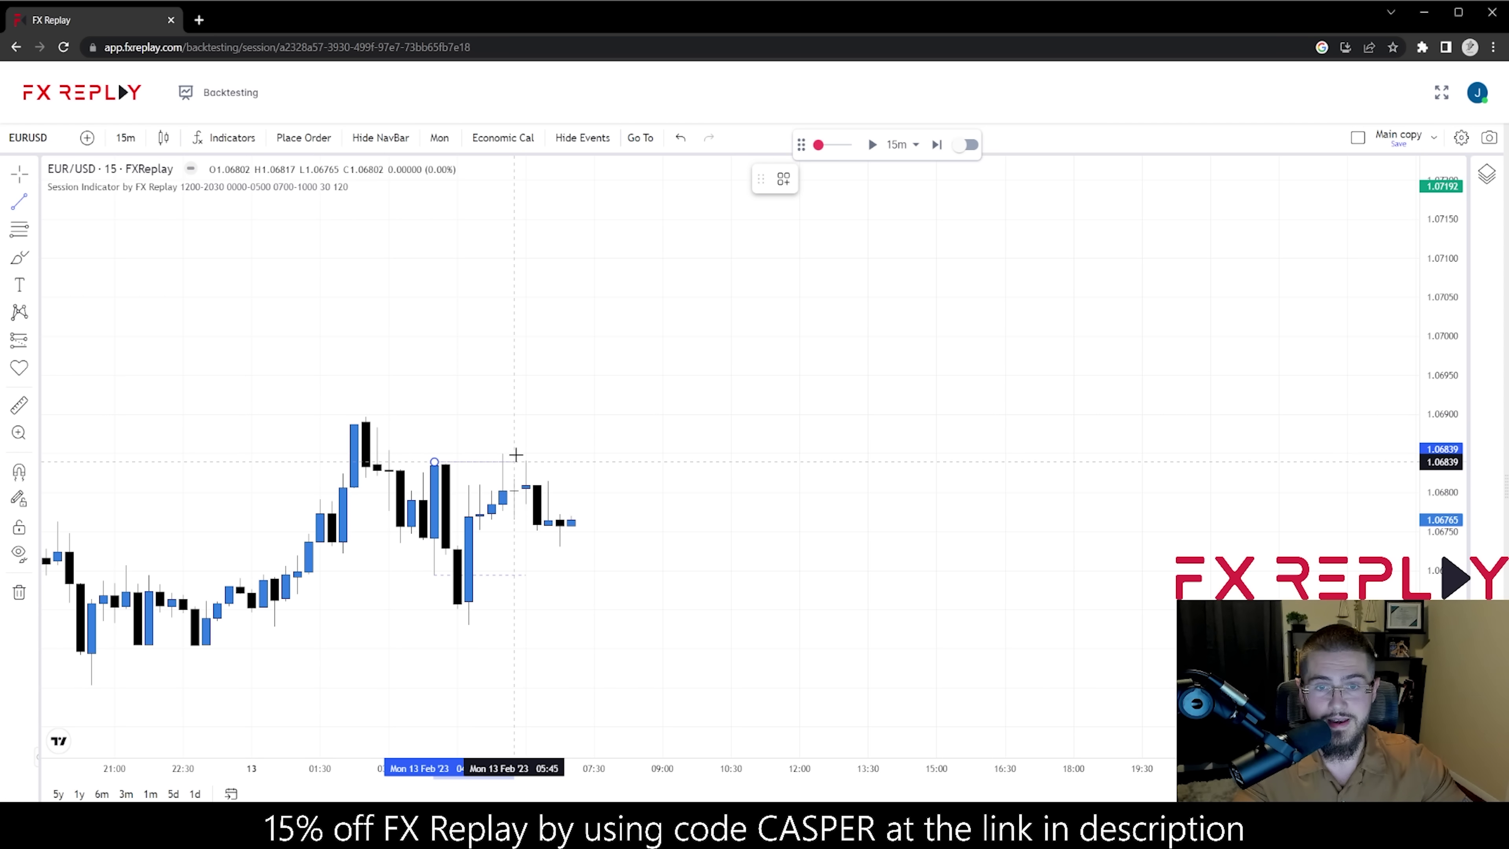
pyautogui.click(515, 454)
pyautogui.rightClick(515, 457)
pyautogui.click(514, 462)
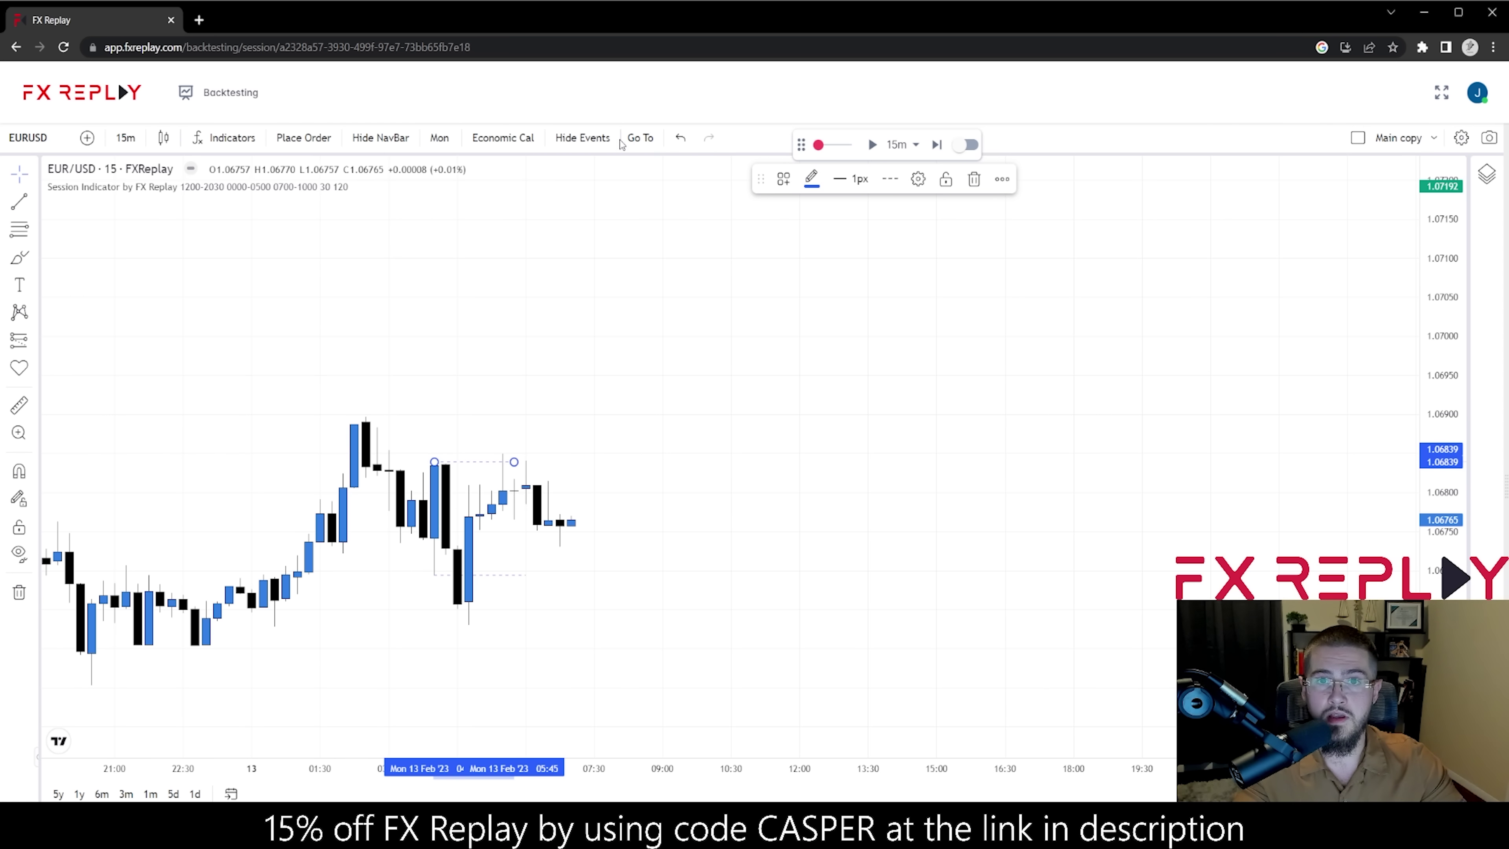
# - Advance the replay from the 07:00 session open to the 07:30 candle on 13 February
pyautogui.click(937, 145)
pyautogui.click(937, 145)
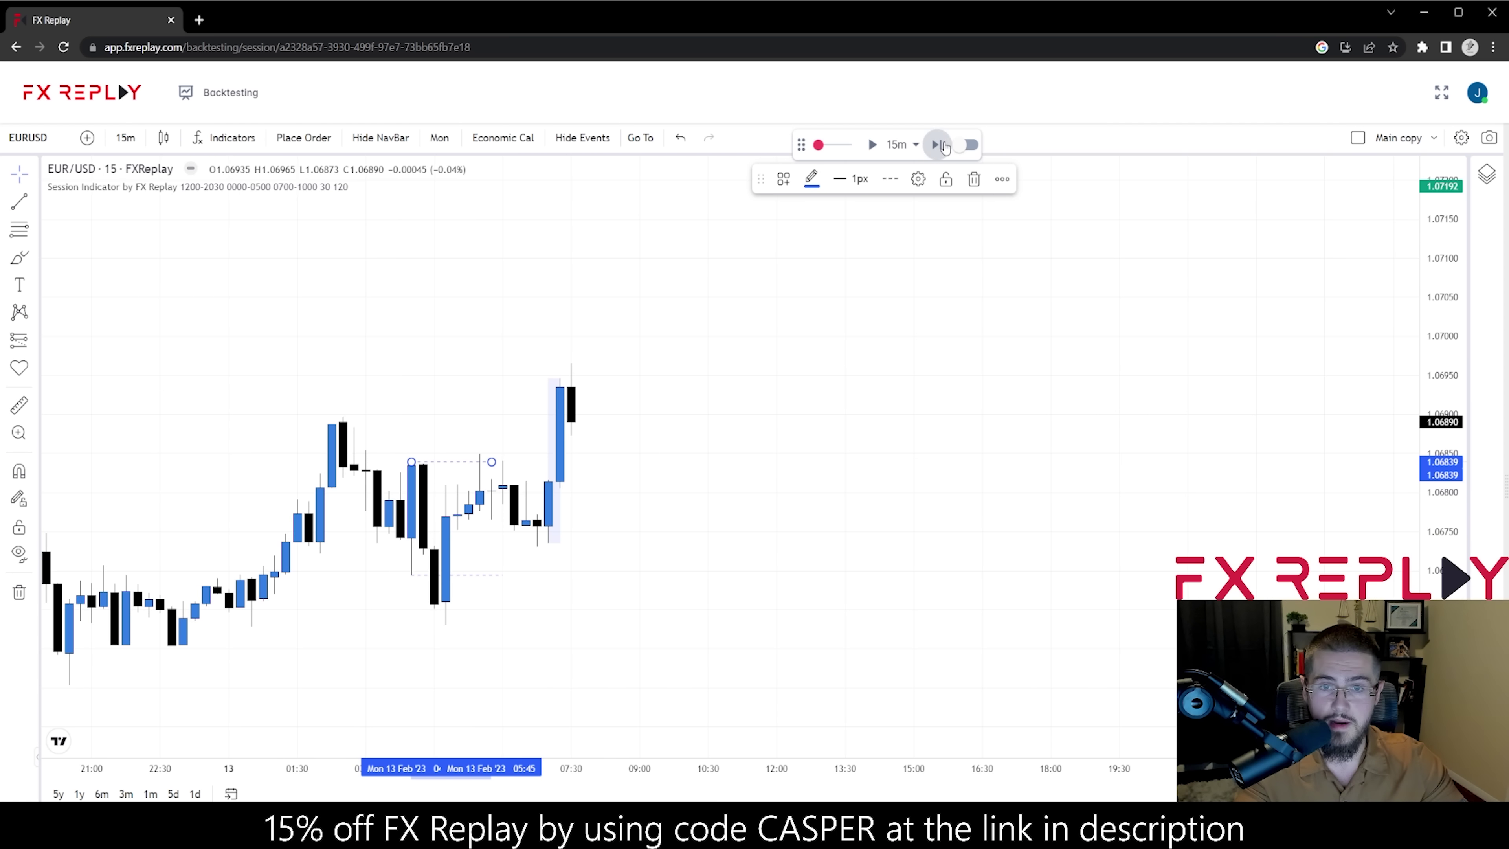
pyautogui.click(937, 144)
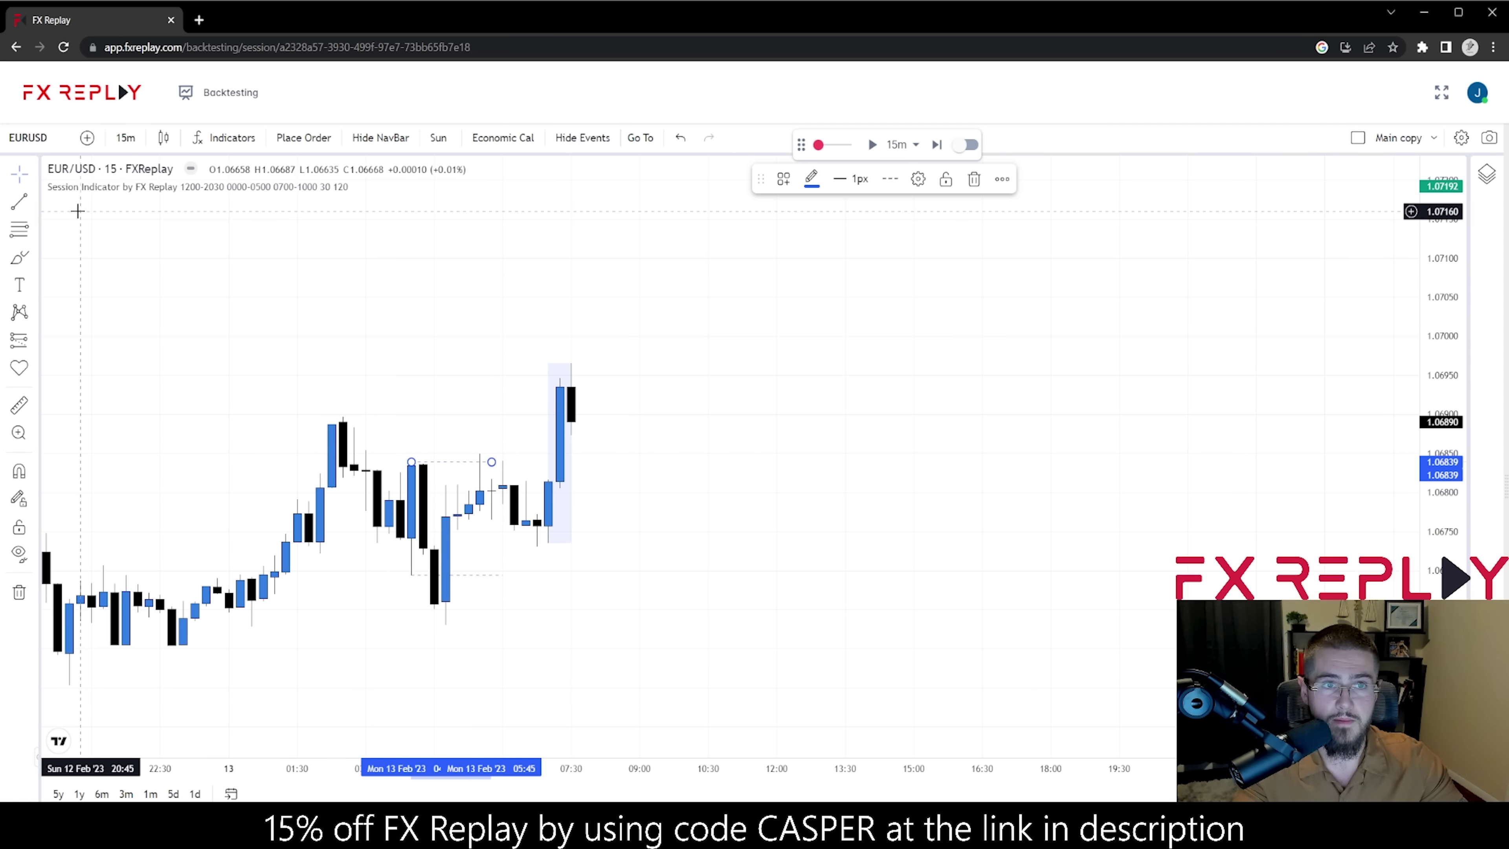
# - Draw a Fibonacci retracement from the 04:45 swing low to the high of the 07:30 candle
pyautogui.click(19, 229)
pyautogui.press('ctrl')
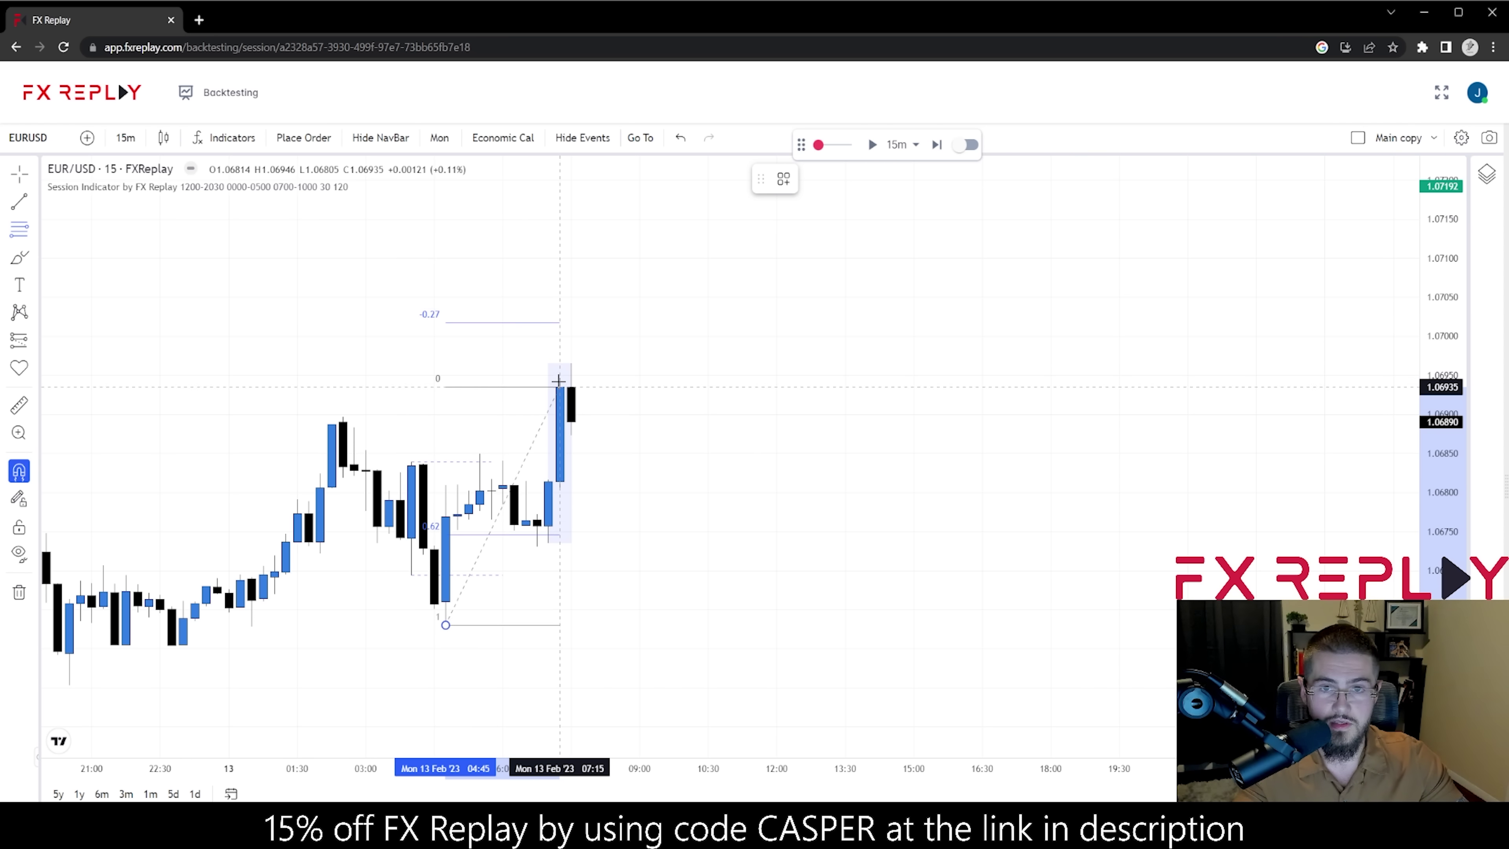
pyautogui.click(571, 364)
pyautogui.click(647, 326)
pyautogui.moveTo(711, 297); pyautogui.dragTo(678, 292)
pyautogui.scroll(1, 475, 321)
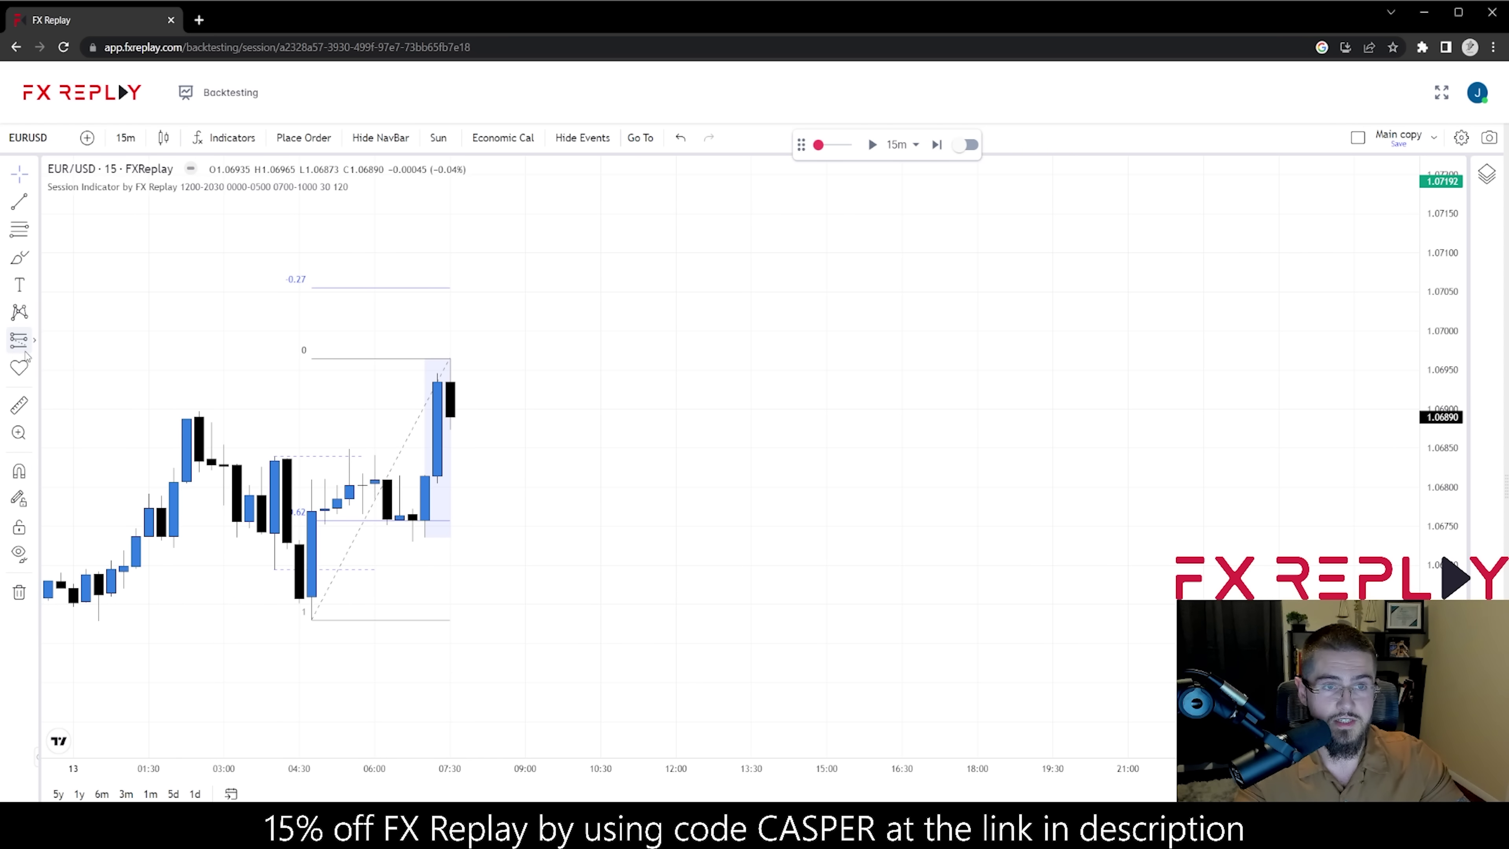
# - Draw a long position with entry 1.06758, stop 1.0663 and target 1.07057, and place it as a 1% risk buy limit order
pyautogui.click(18, 340)
pyautogui.click(83, 341)
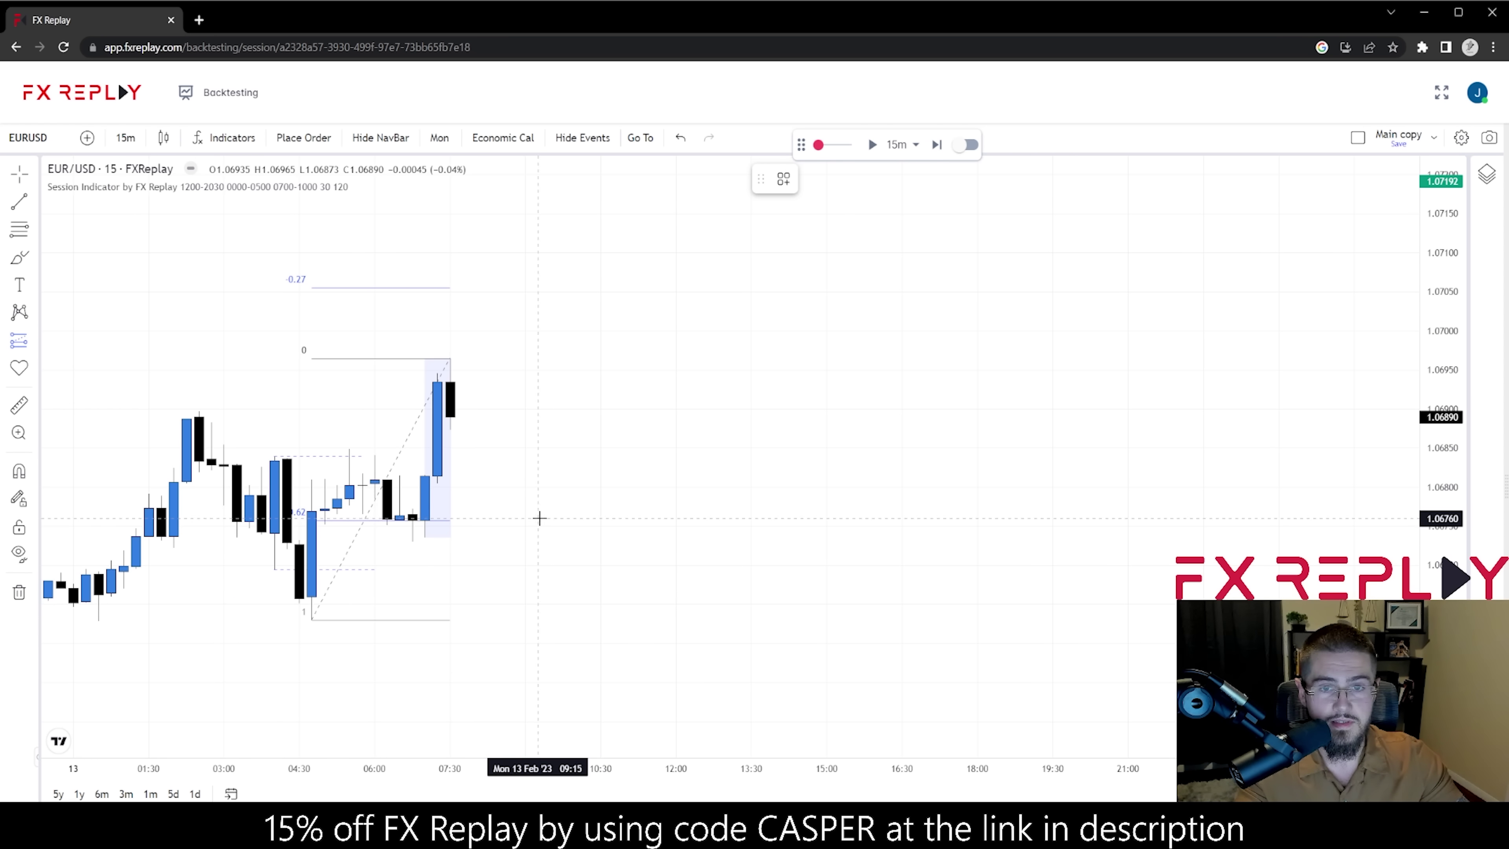
pyautogui.click(488, 521)
pyautogui.moveTo(487, 451); pyautogui.dragTo(473, 286)
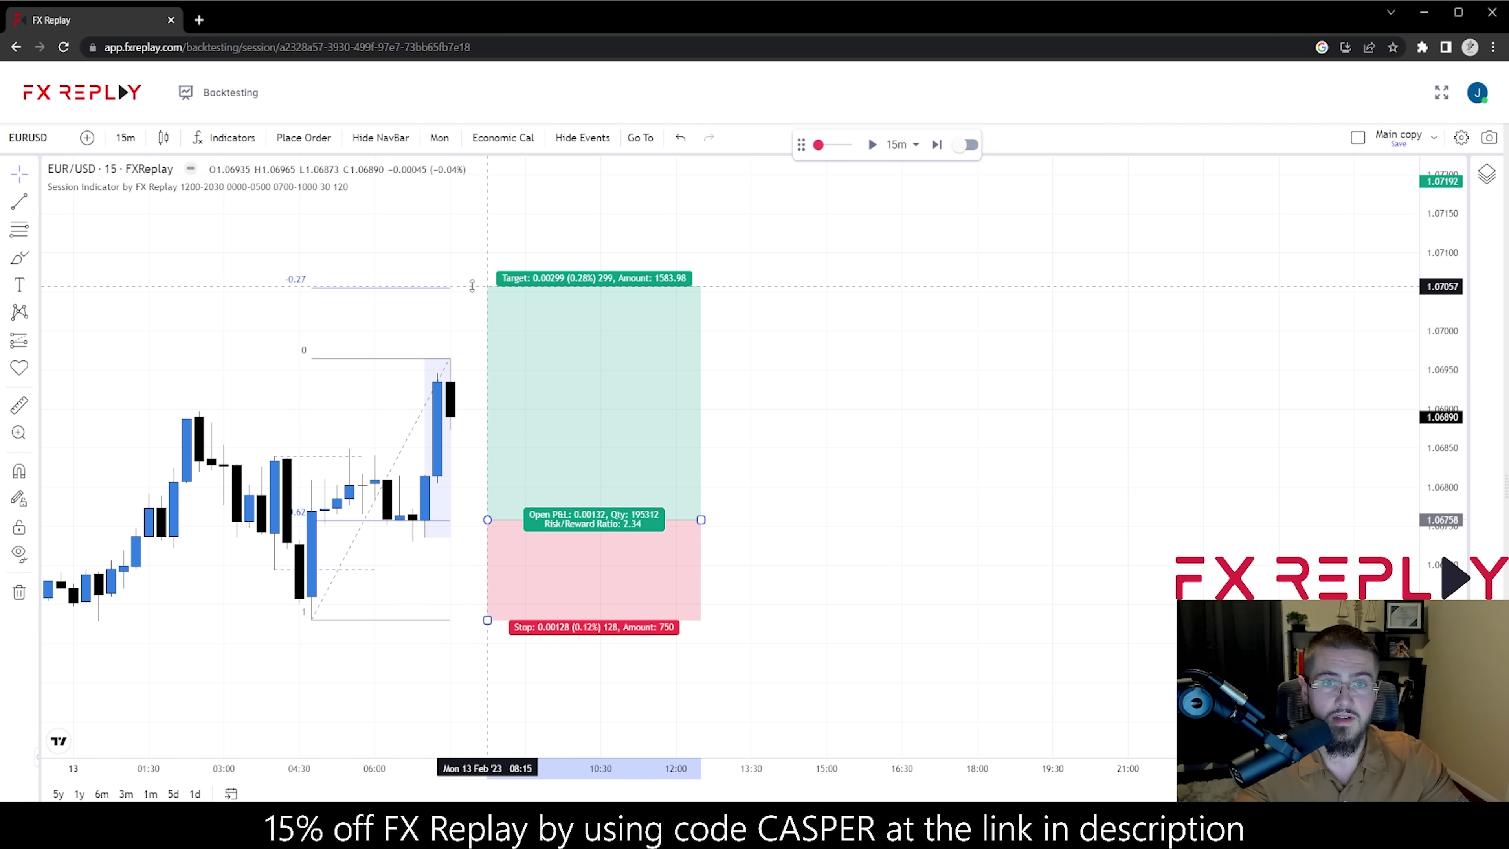
pyautogui.click(304, 137)
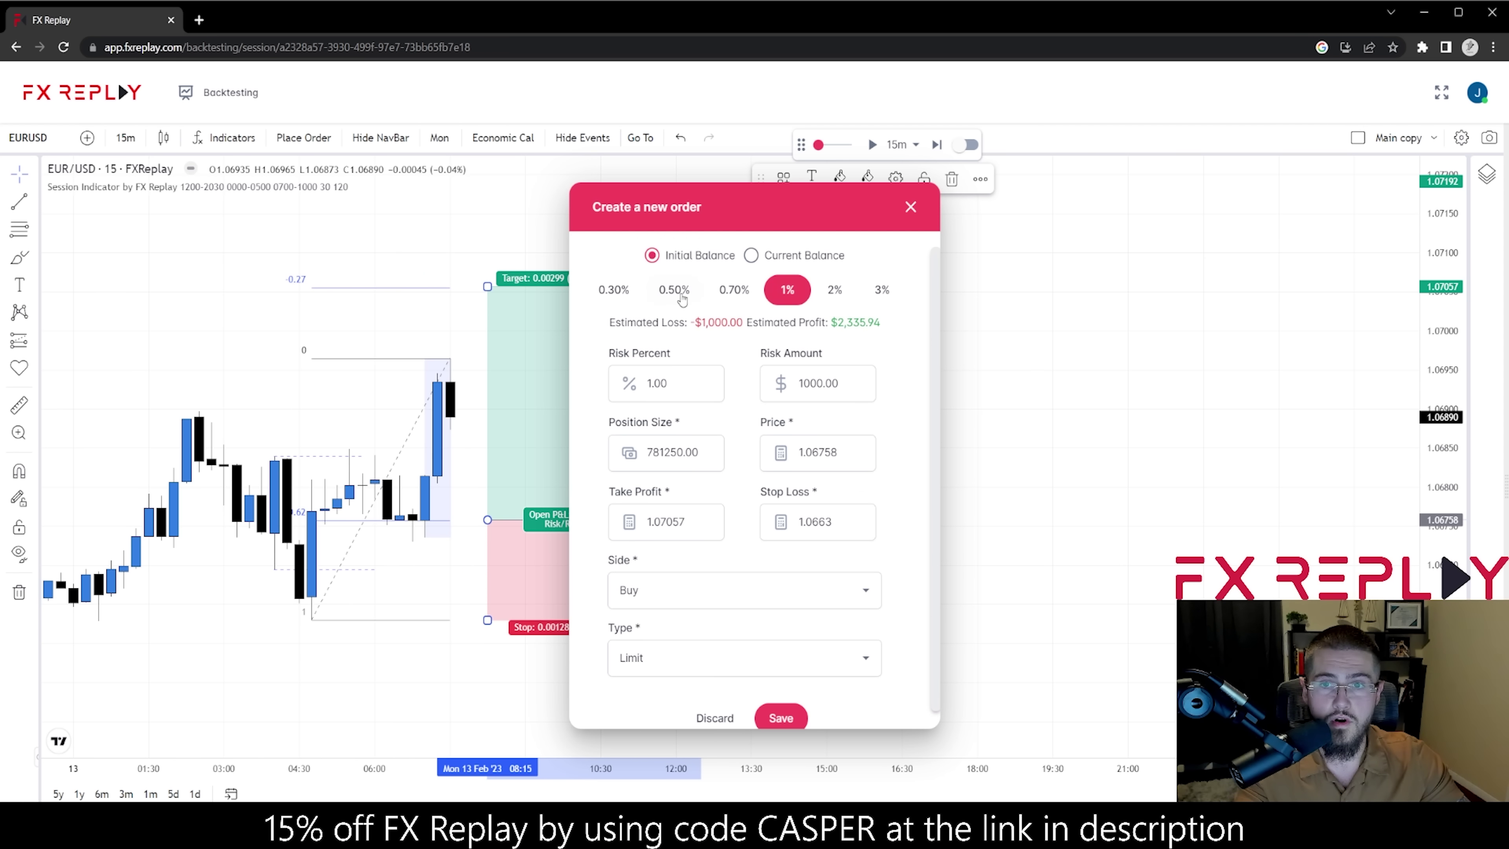
pyautogui.click(780, 718)
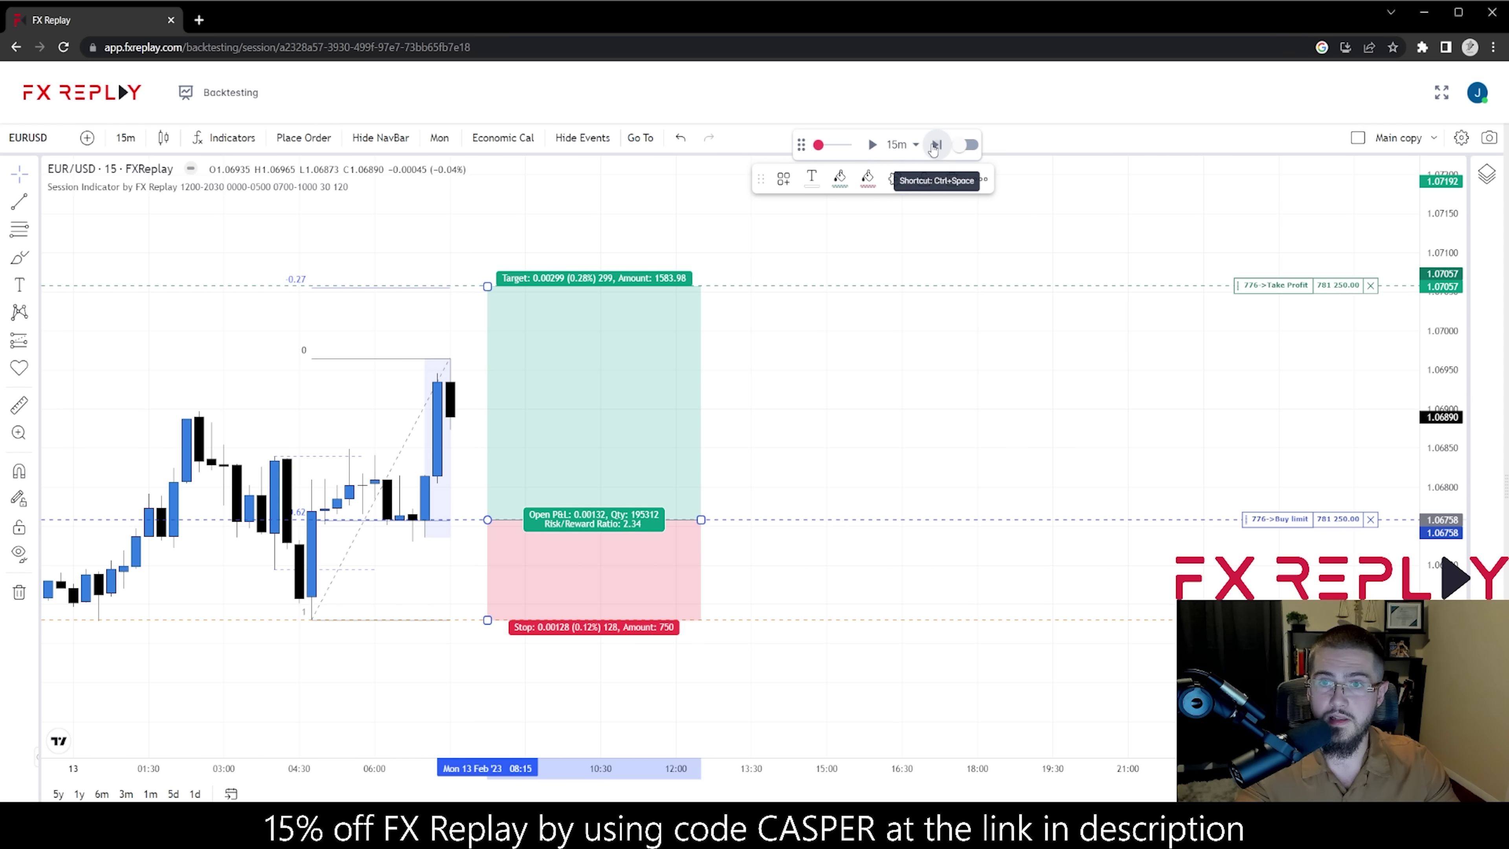
# - Advance the replay candle by candle from 07:30 to the 09:45 candle on 13 February
pyautogui.click(935, 146)
pyautogui.click(935, 146)
pyautogui.click(935, 146)
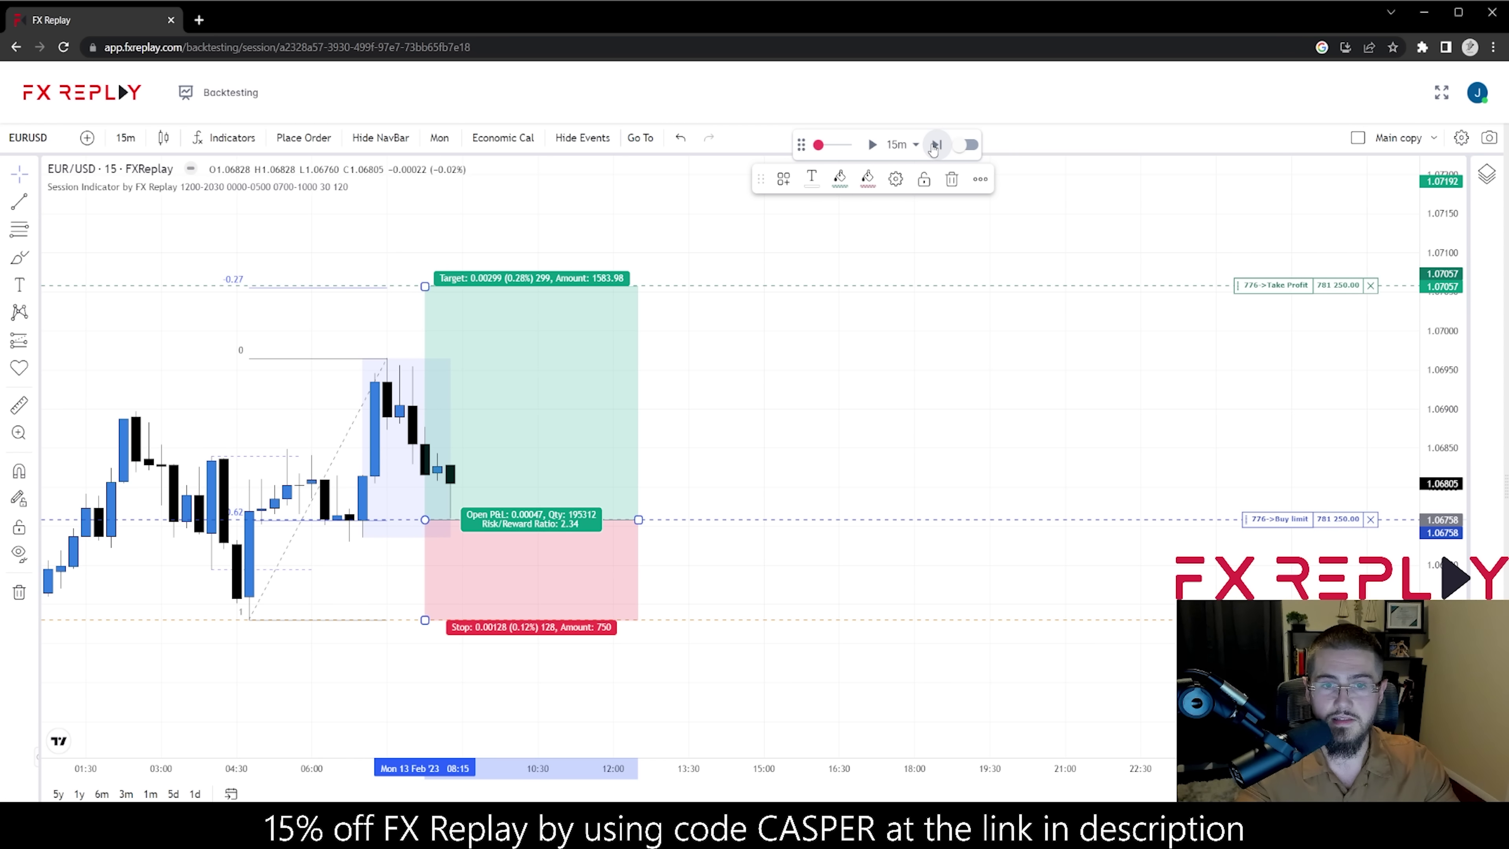
pyautogui.click(935, 146)
pyautogui.click(935, 146)
pyautogui.click(908, 203)
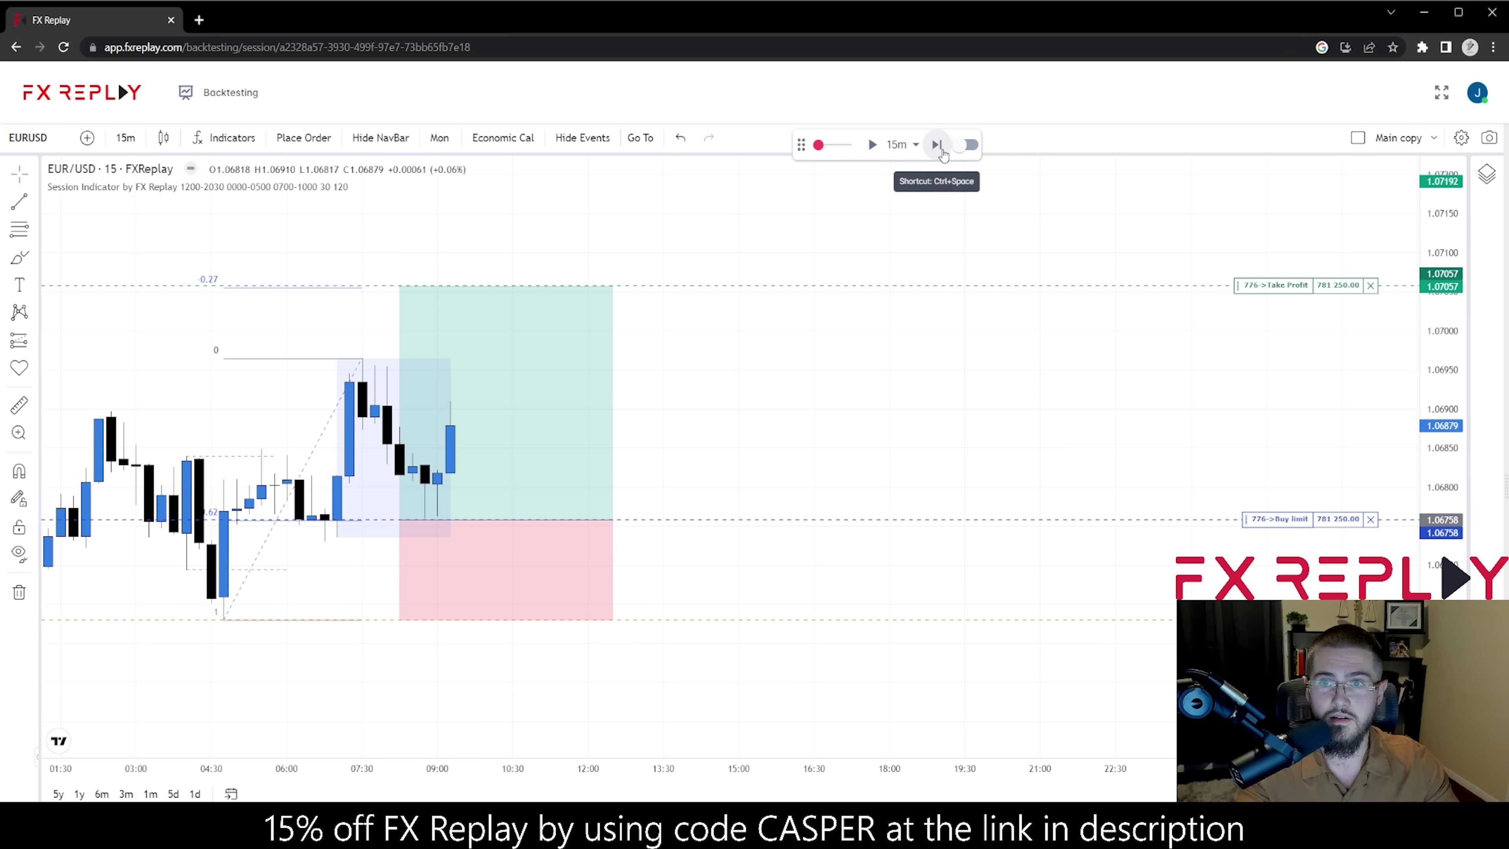
pyautogui.click(936, 145)
pyautogui.click(936, 145)
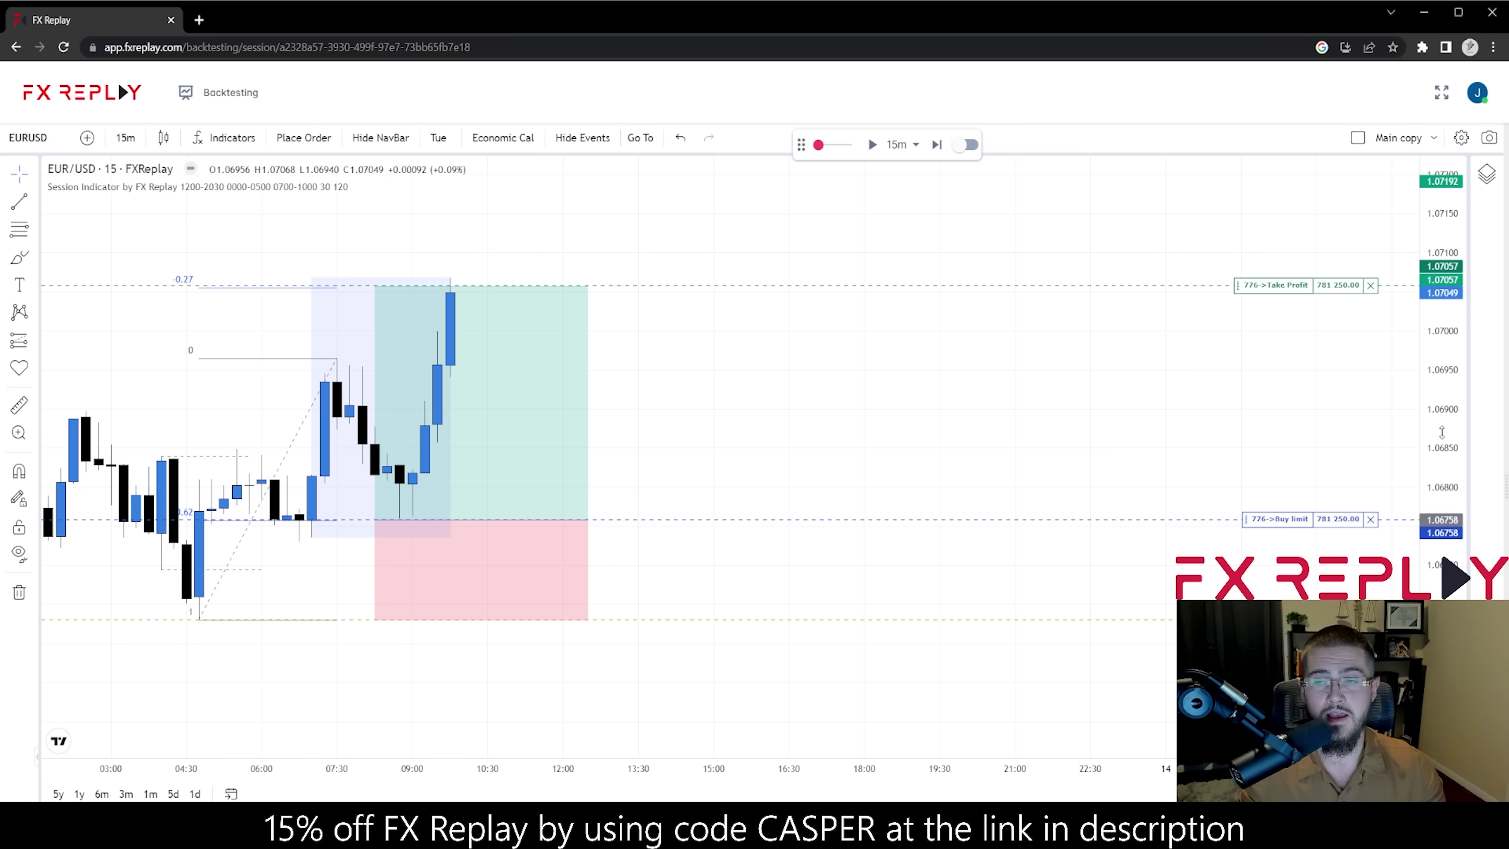
# - Shorten the long position drawing to end just after the 09:45 candle and cancel the pending buy limit order at 1.06758
pyautogui.moveTo(1442, 432); pyautogui.dragTo(1442, 511)
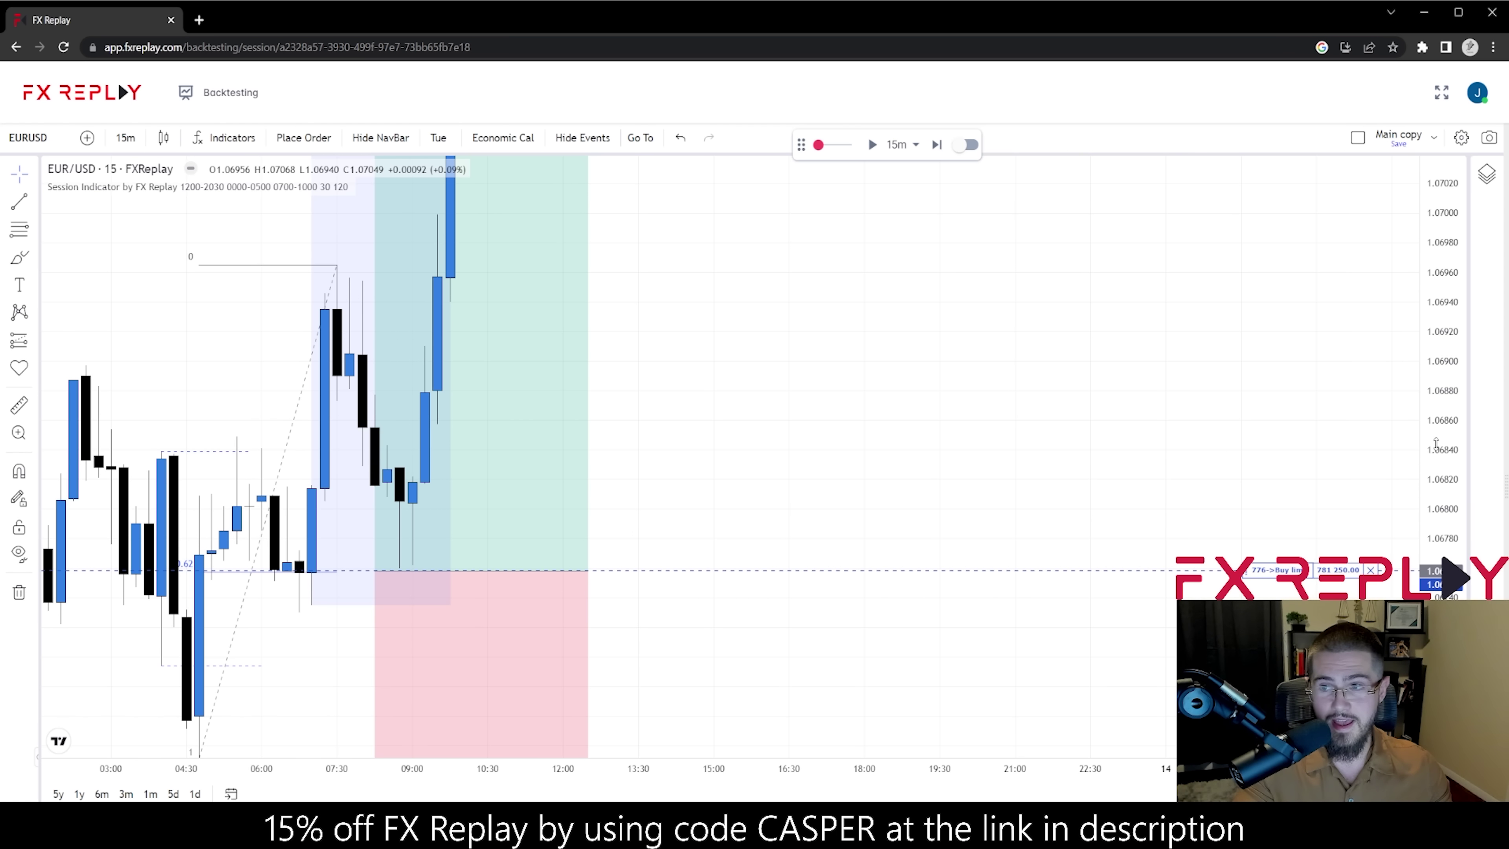
pyautogui.moveTo(1442, 445); pyautogui.dragTo(1442, 515)
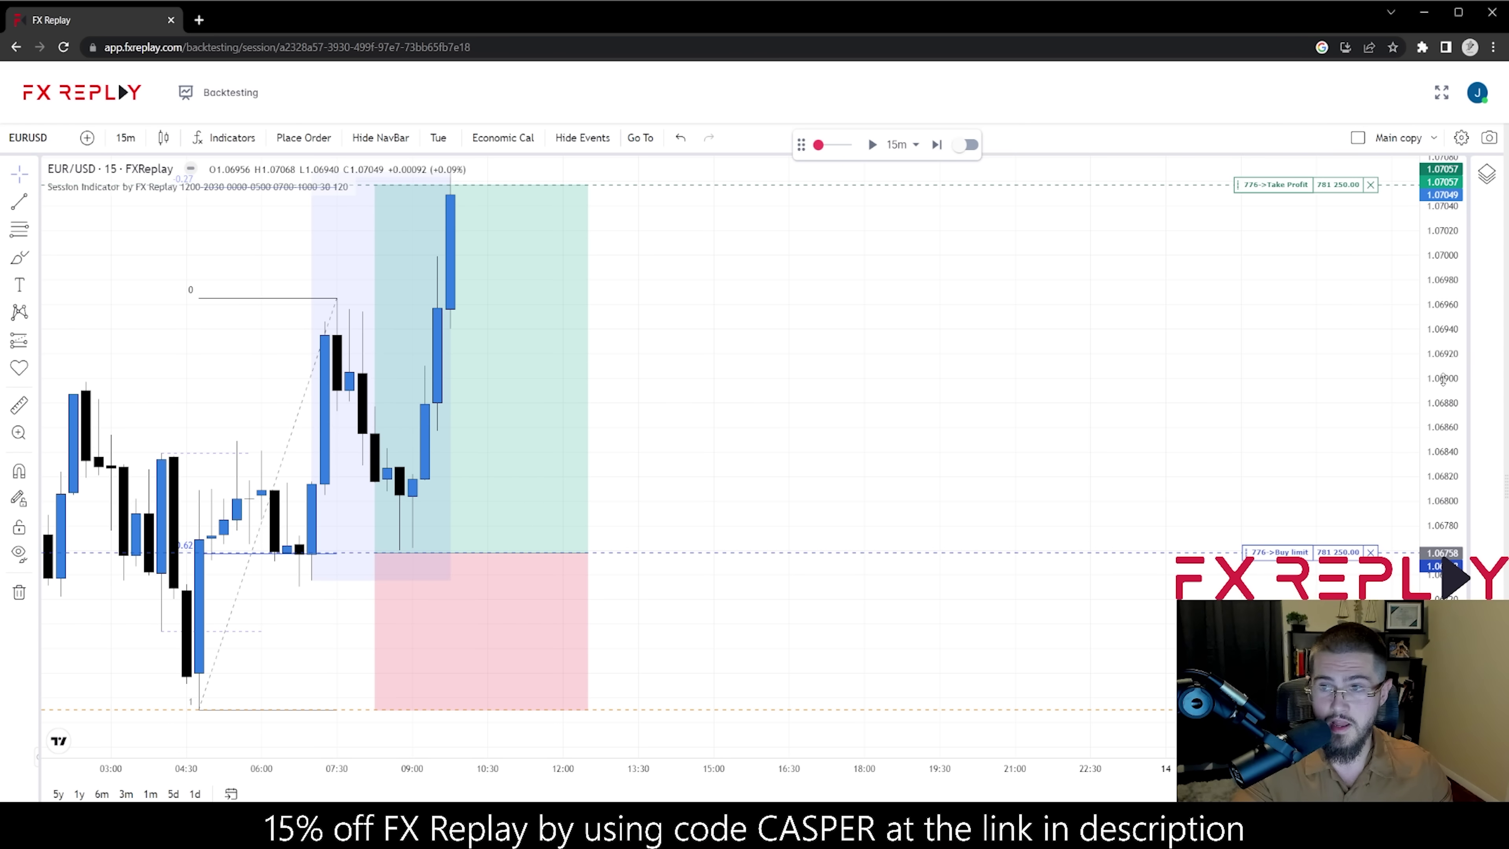
pyautogui.moveTo(839, 415); pyautogui.dragTo(914, 401)
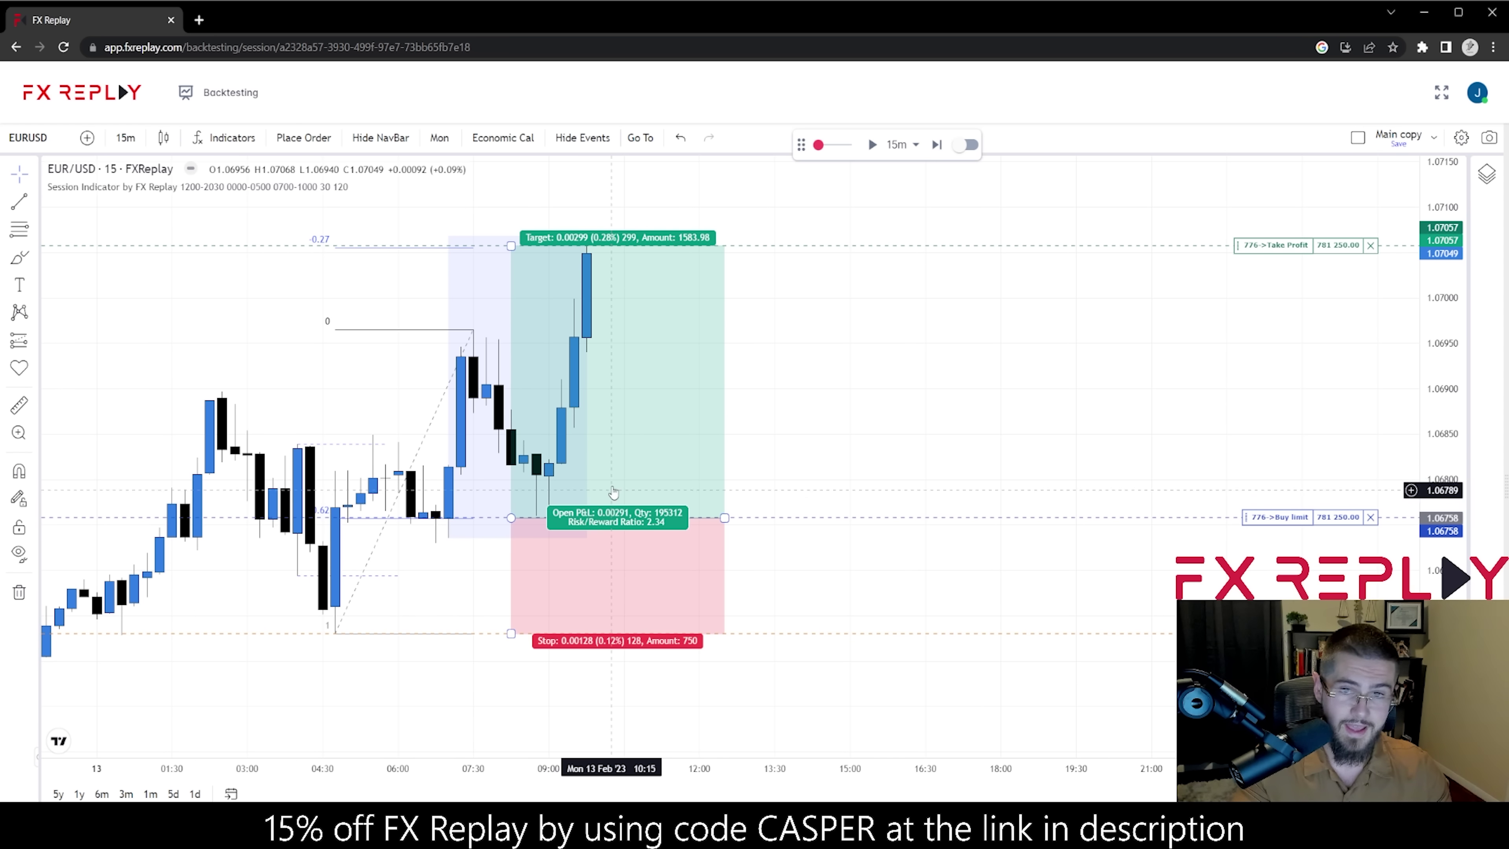
pyautogui.moveTo(724, 518); pyautogui.dragTo(599, 517)
pyautogui.click(774, 472)
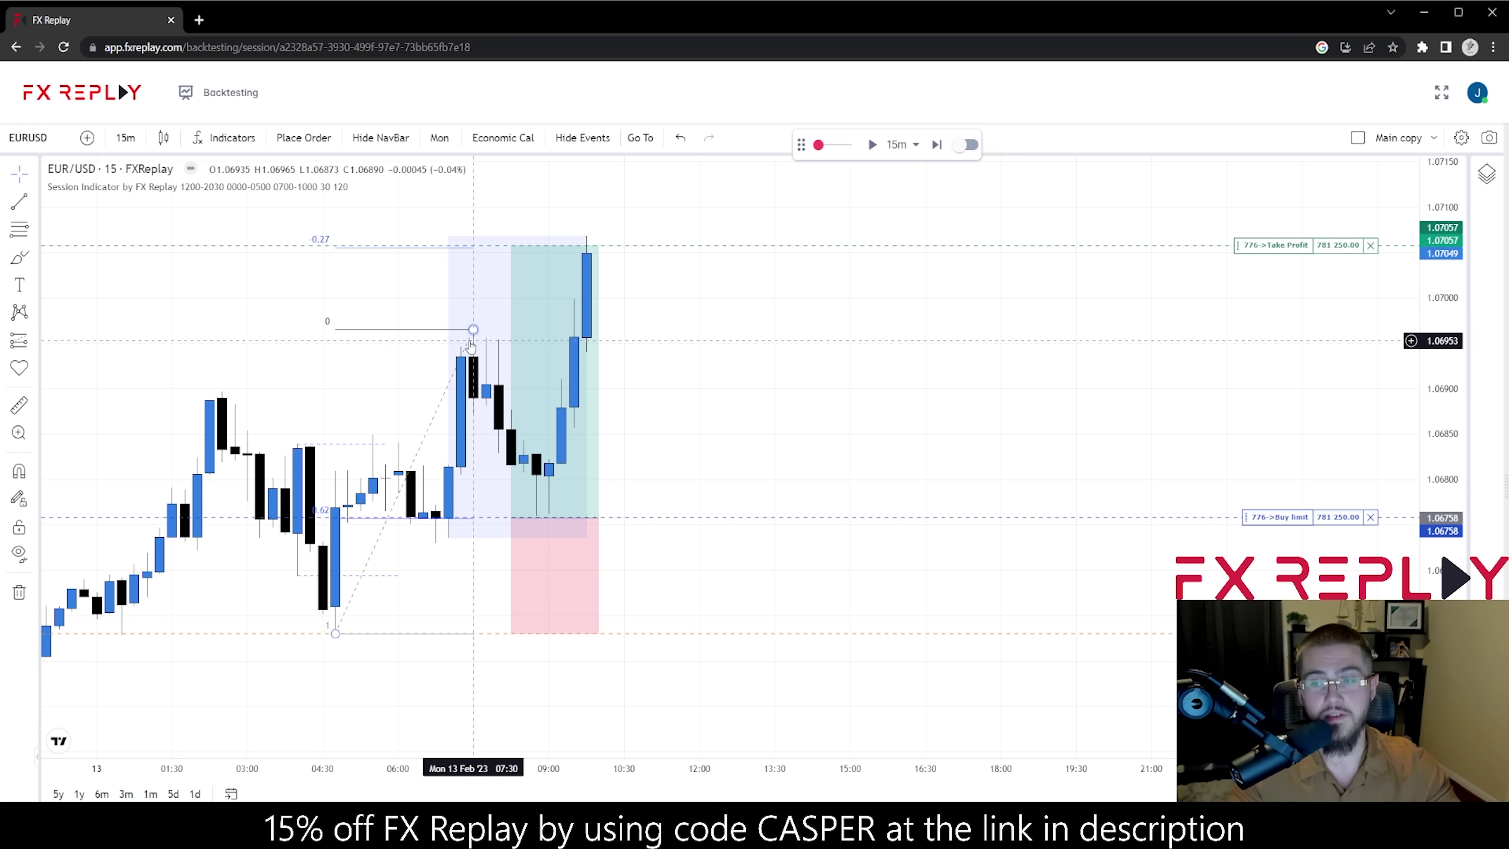
pyautogui.click(1370, 519)
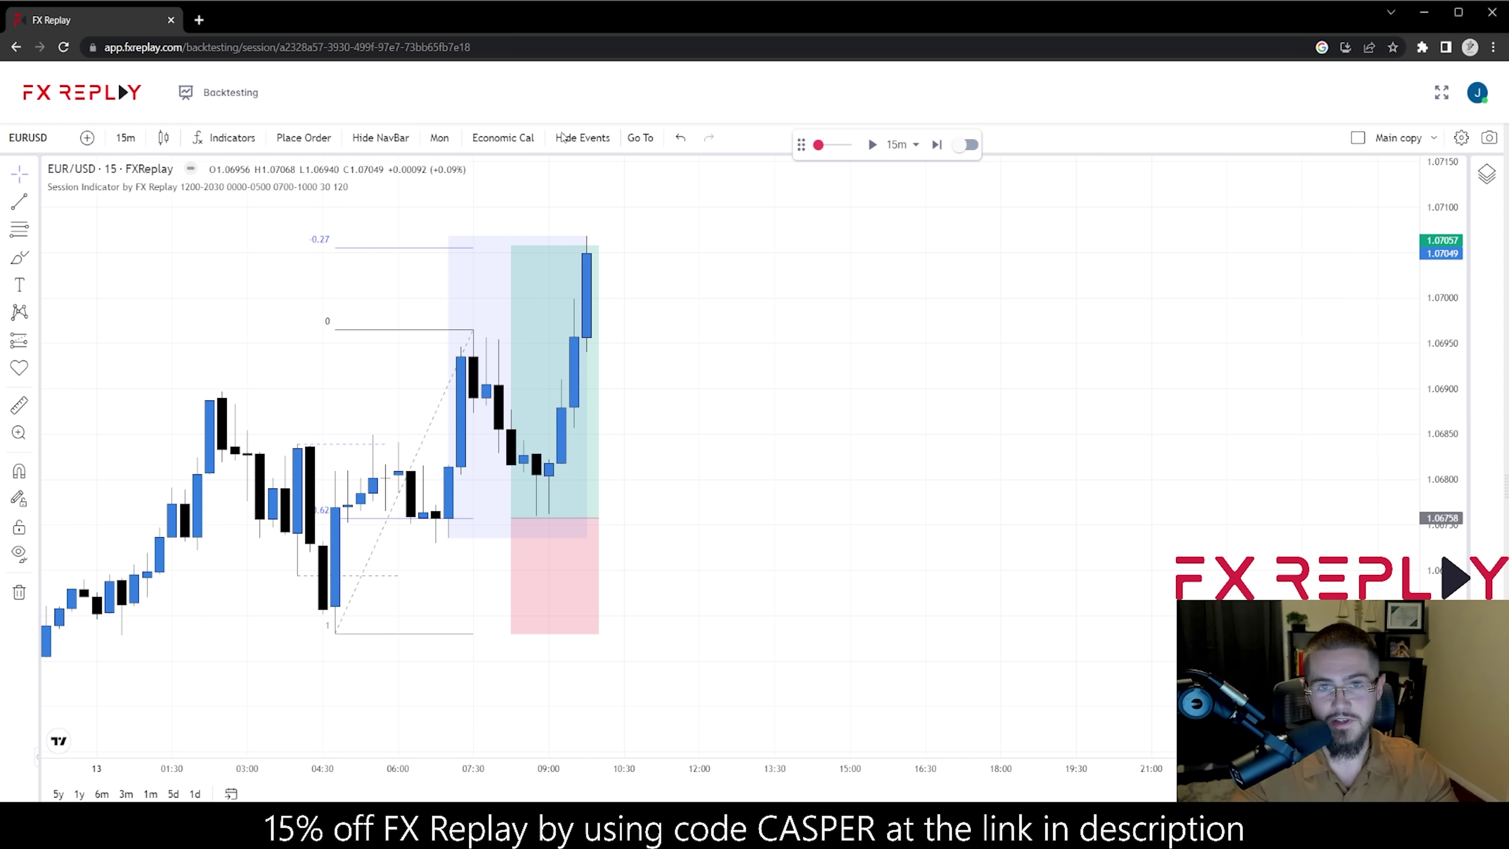
# - Skip the replay past Monday's remaining sessions to the New York open at 07:00 on Tuesday 14 February
pyautogui.click(644, 143)
pyautogui.click(695, 169)
pyautogui.click(642, 138)
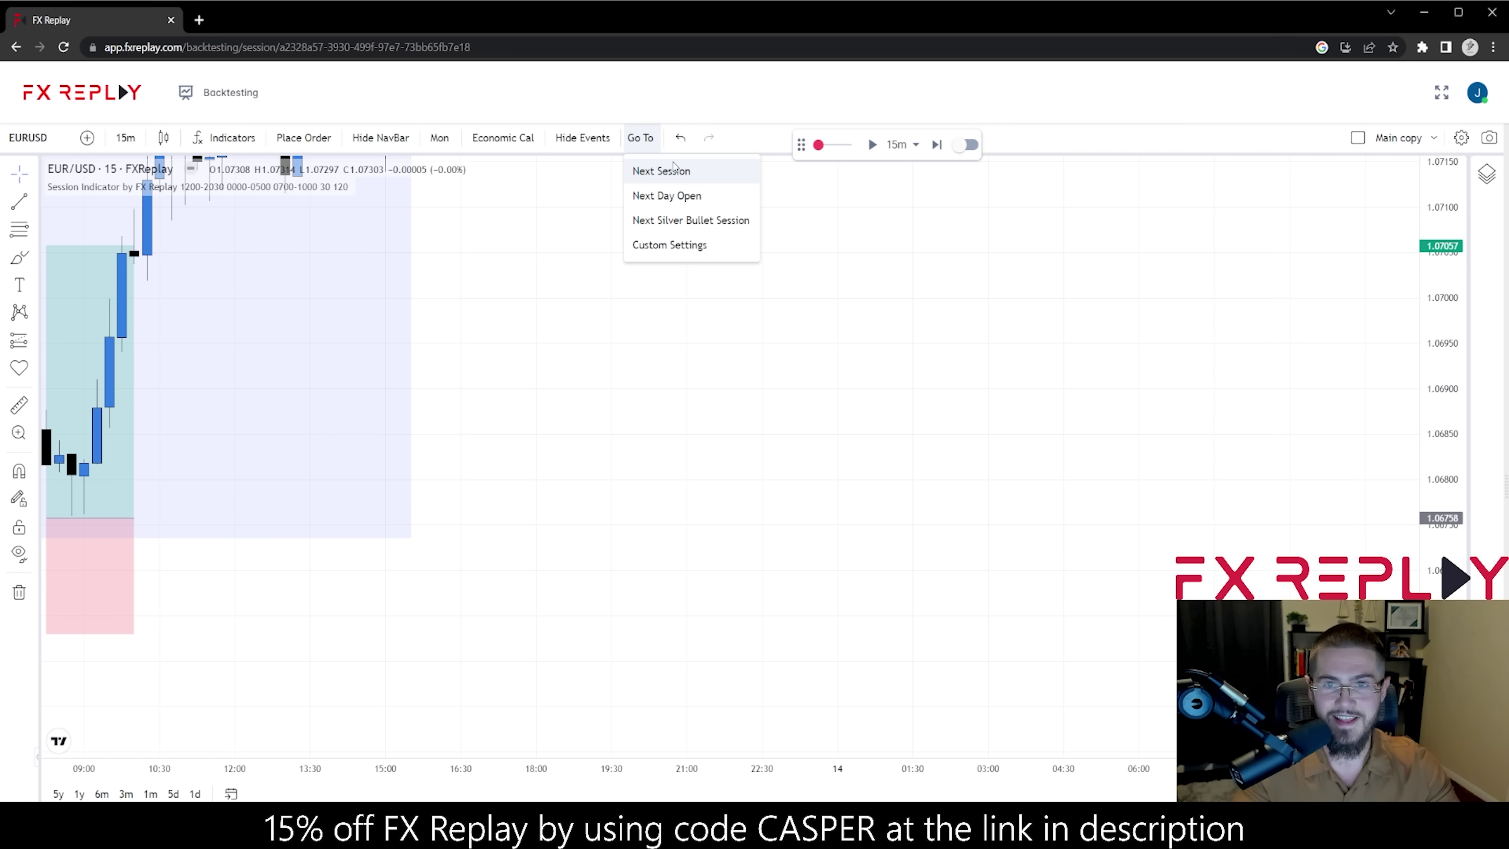
pyautogui.click(677, 170)
pyautogui.moveTo(659, 572); pyautogui.dragTo(659, 583)
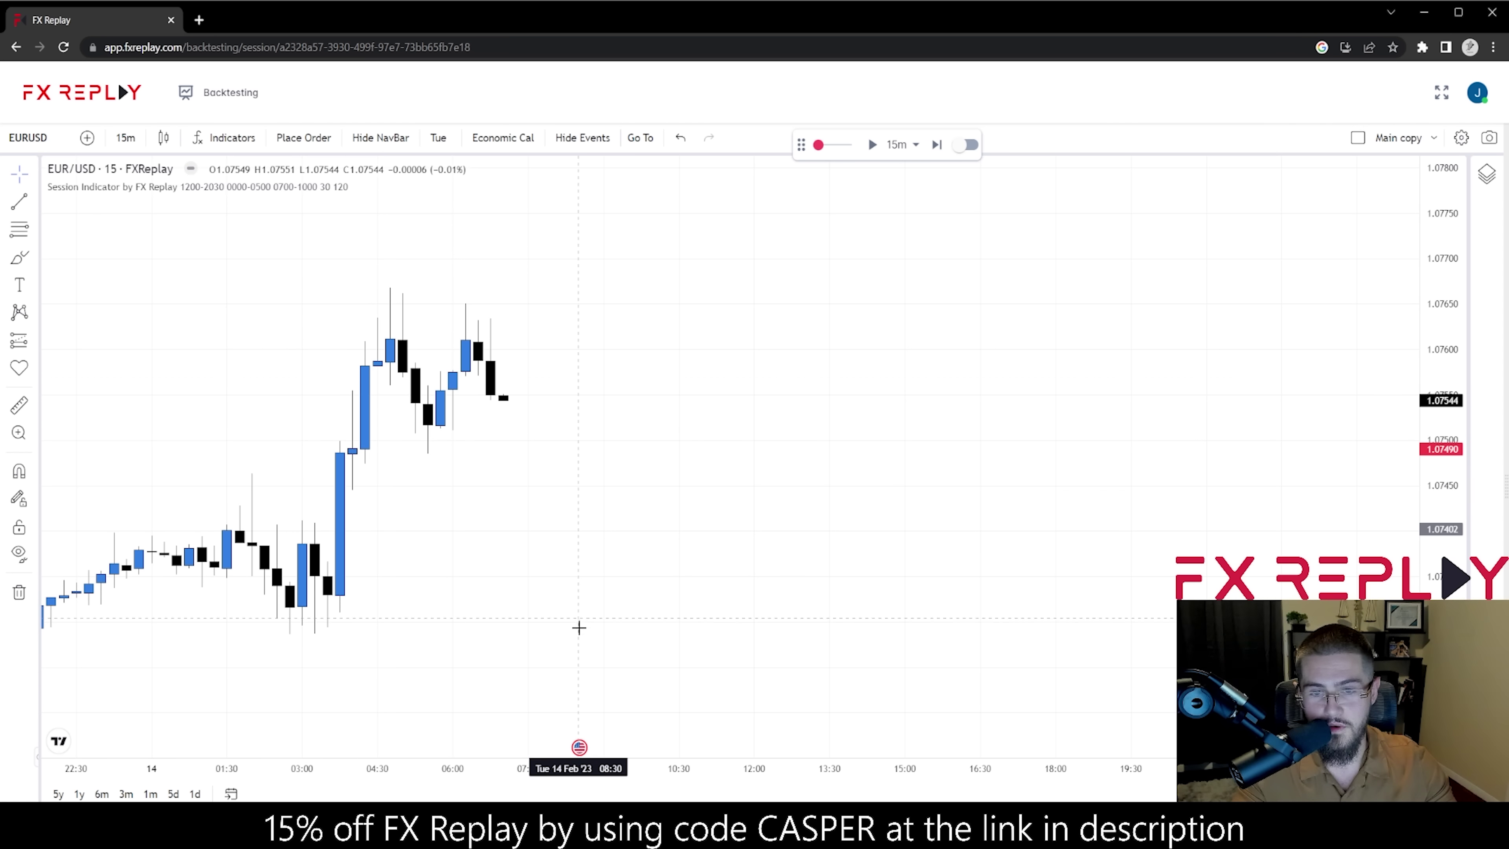
# - Skip the replay past the 14 February news session to the New York open at 07:00 on Wednesday 15 February
pyautogui.click(640, 138)
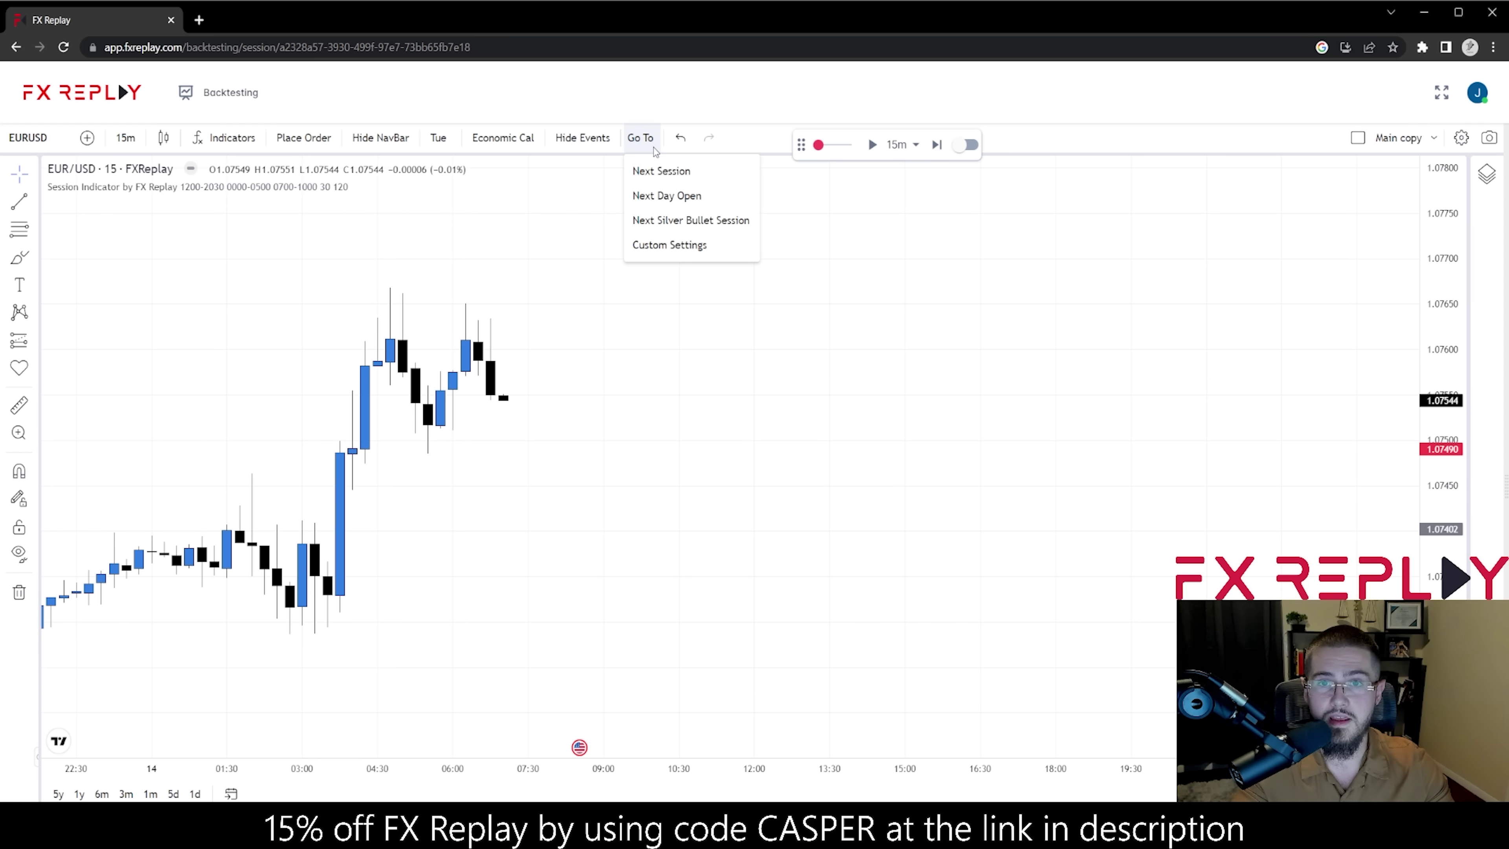
pyautogui.click(651, 167)
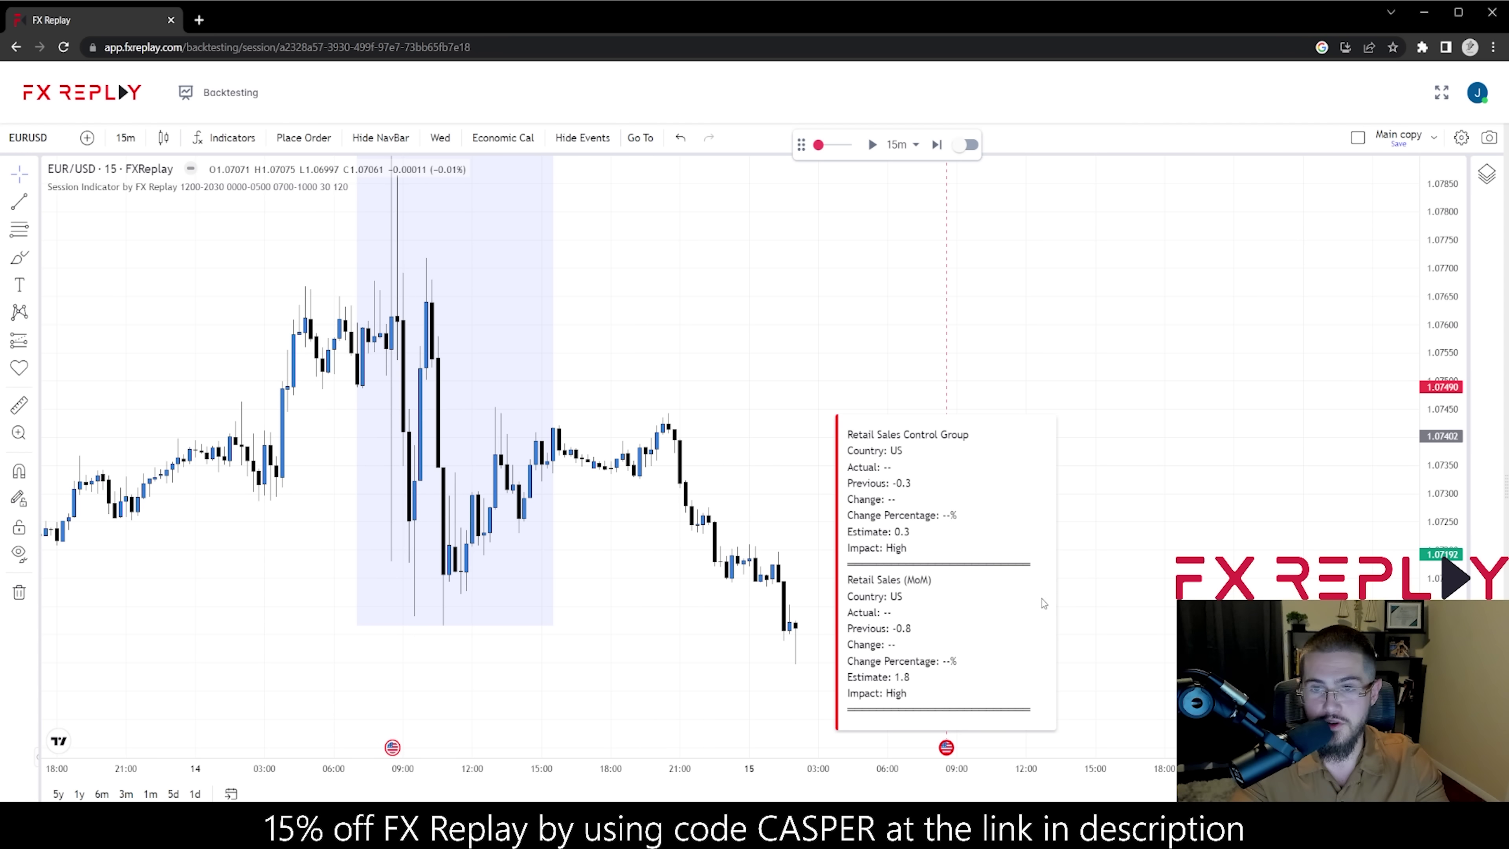
pyautogui.click(639, 138)
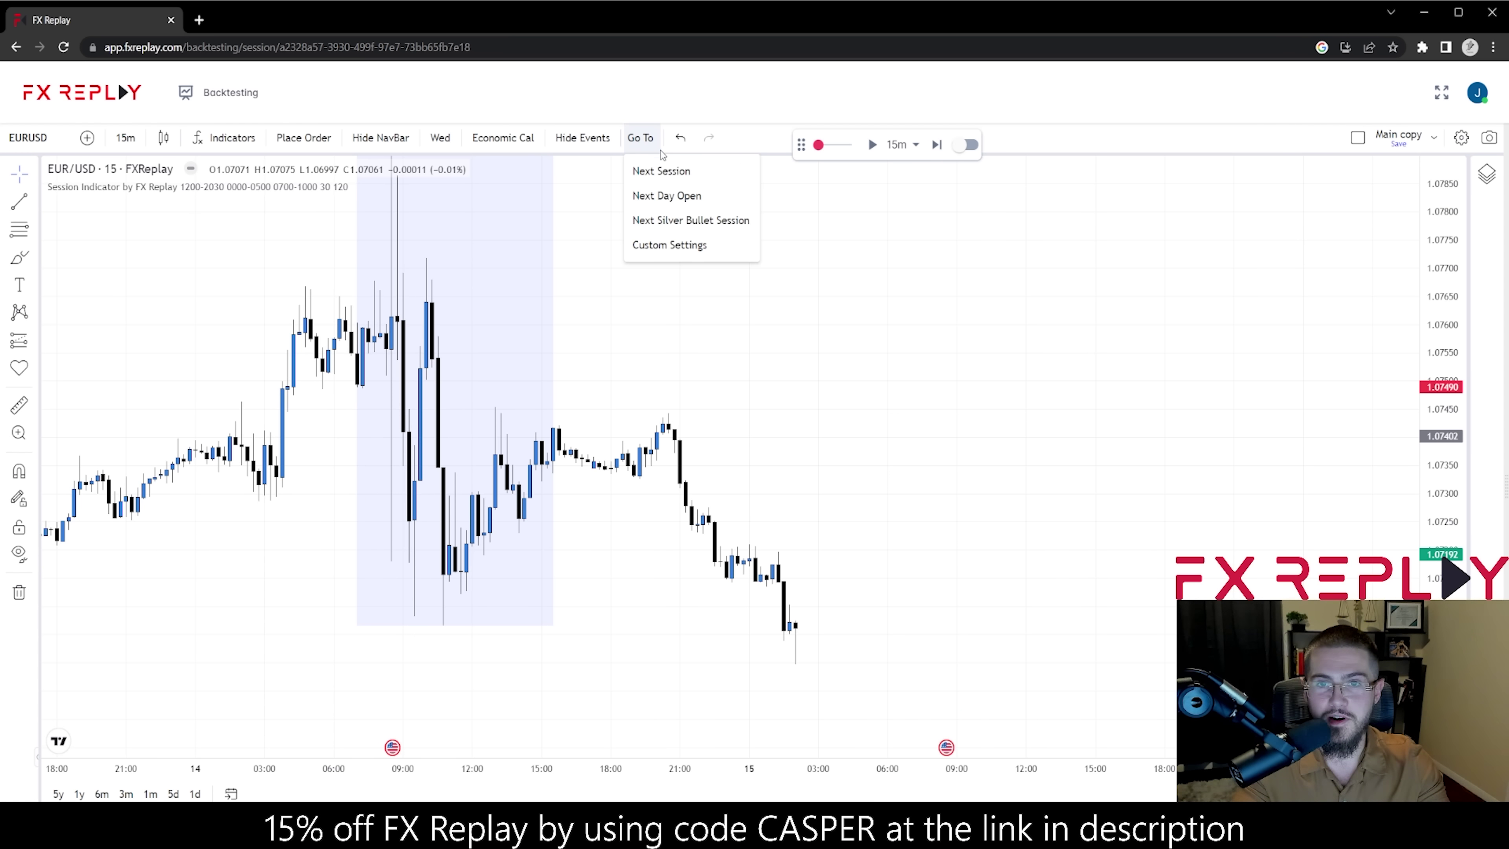
pyautogui.click(681, 172)
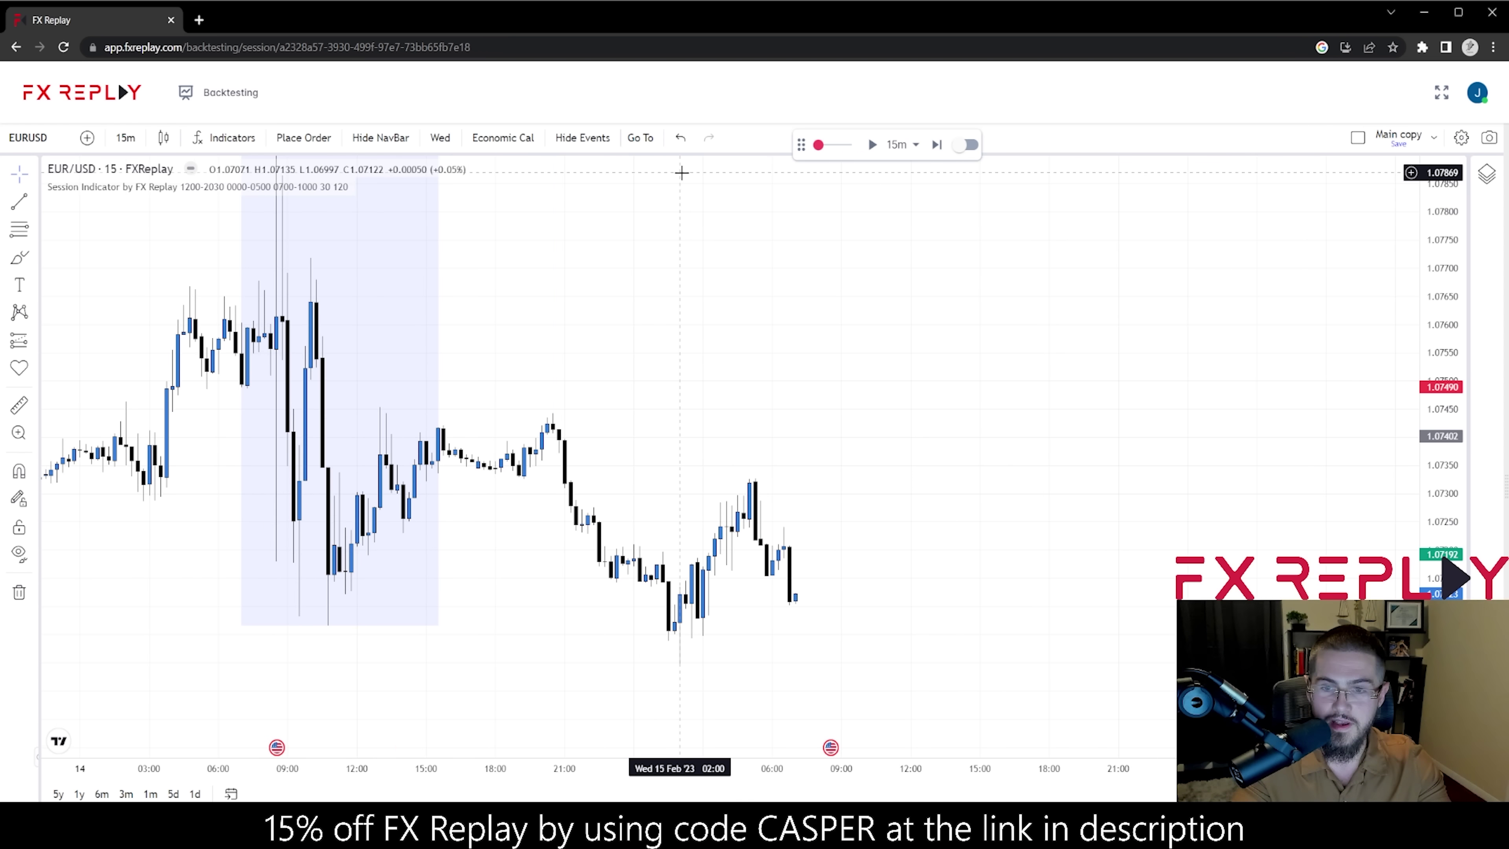
# - Review the price action from 13 to 15 February, including the sessions around the US news event markers
pyautogui.click(639, 138)
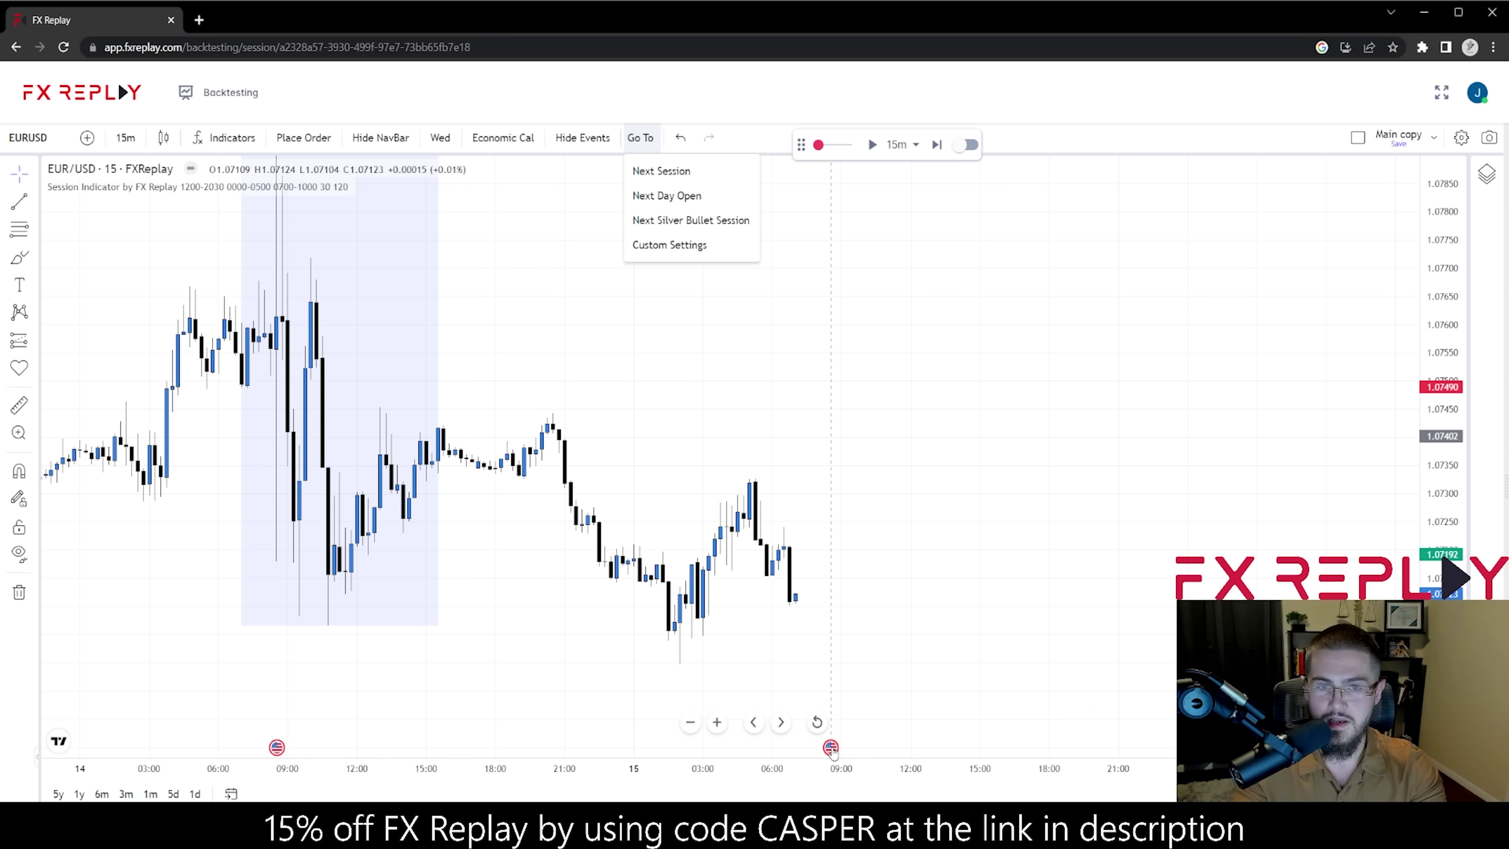
pyautogui.scroll(-4, 832, 748)
pyautogui.moveTo(715, 678); pyautogui.dragTo(696, 381)
pyautogui.moveTo(1423, 421); pyautogui.dragTo(1422, 559)
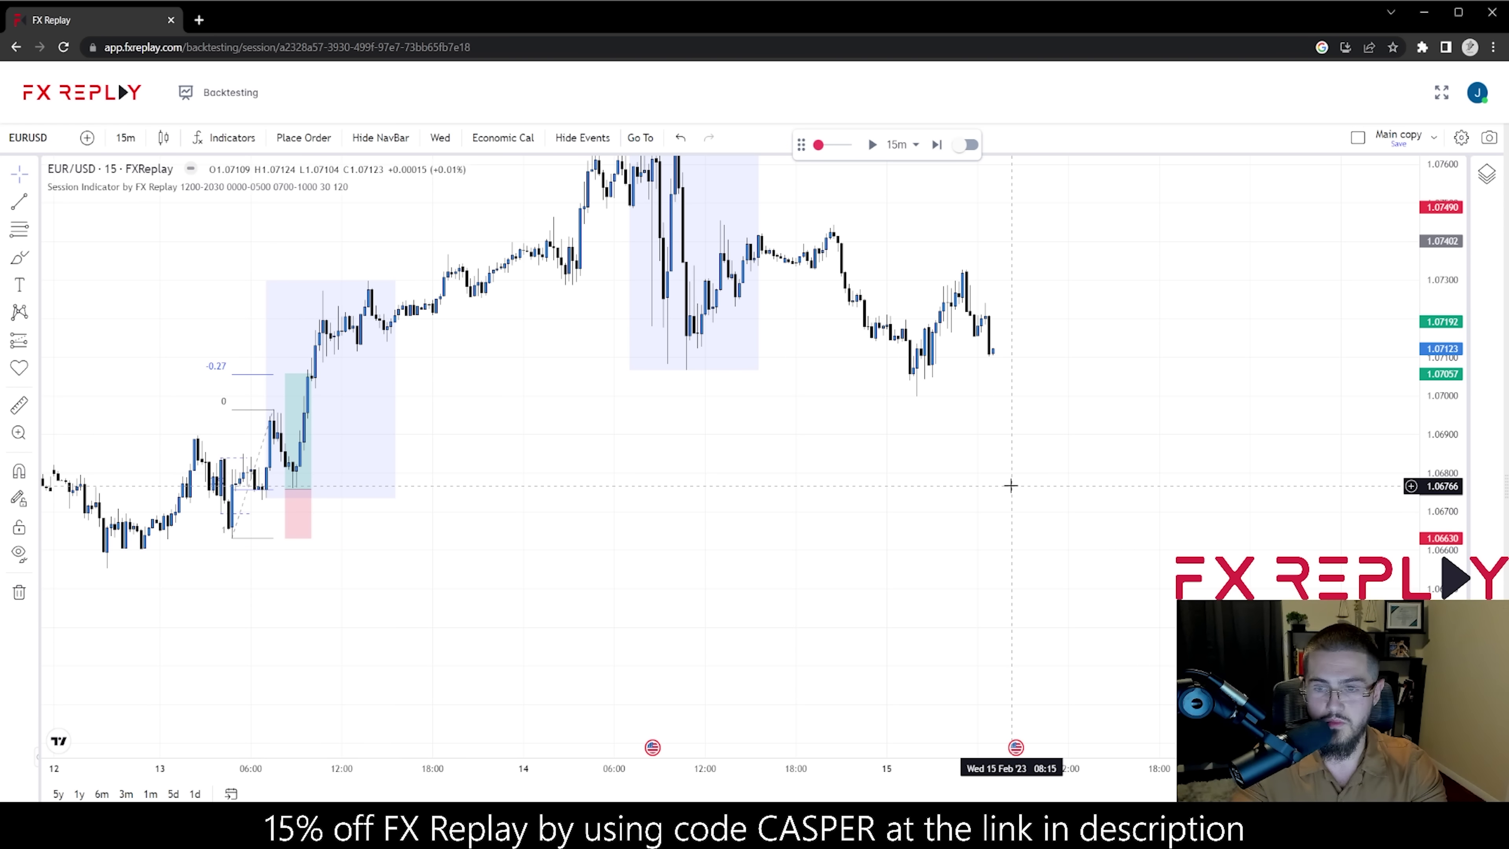
pyautogui.moveTo(1011, 485); pyautogui.dragTo(1007, 617)
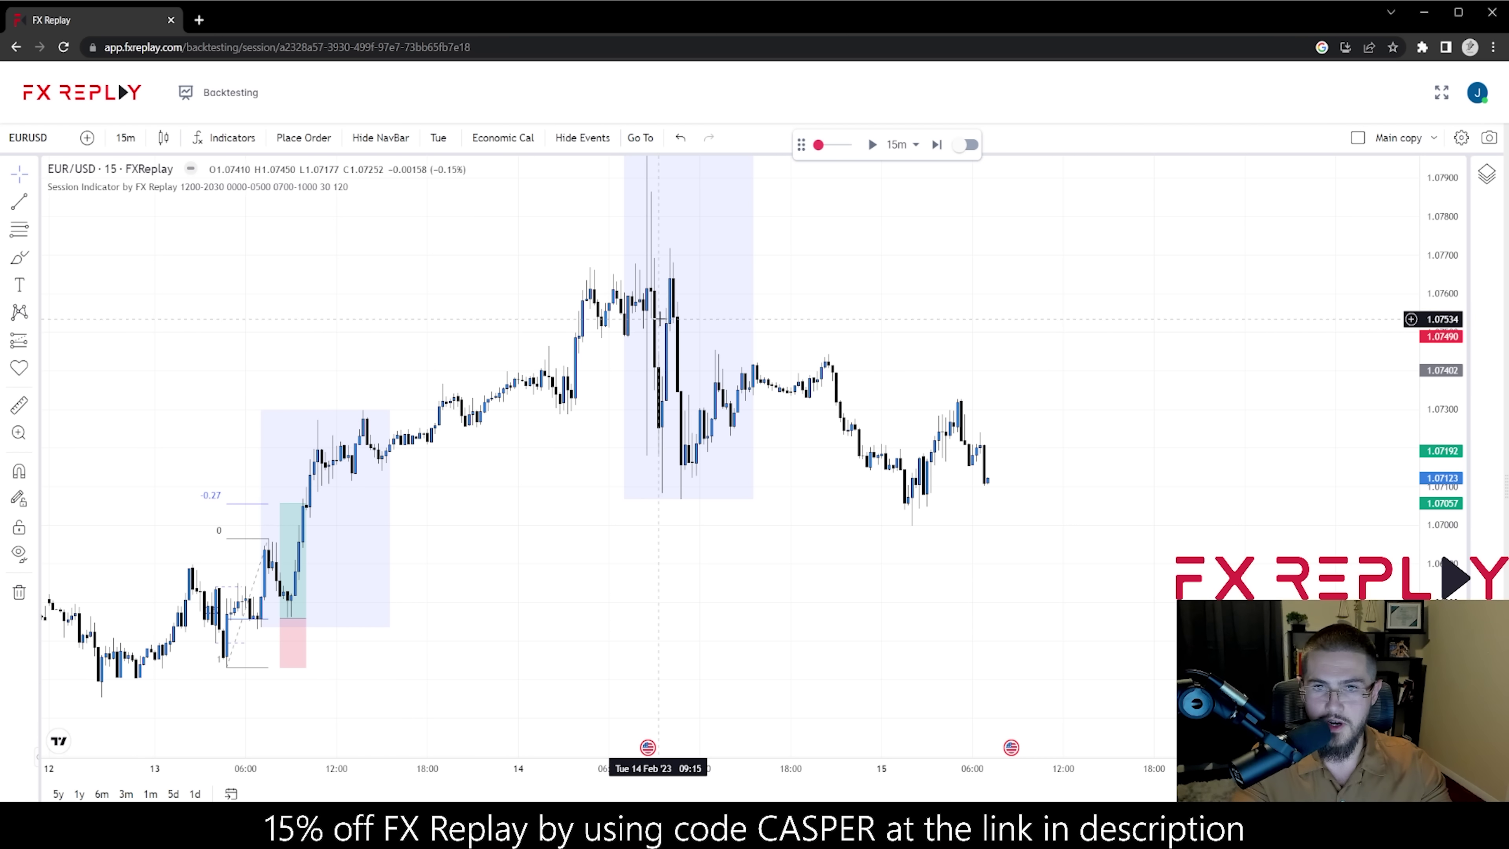
pyautogui.moveTo(674, 326); pyautogui.dragTo(662, 402)
pyautogui.scroll(1, 637, 435)
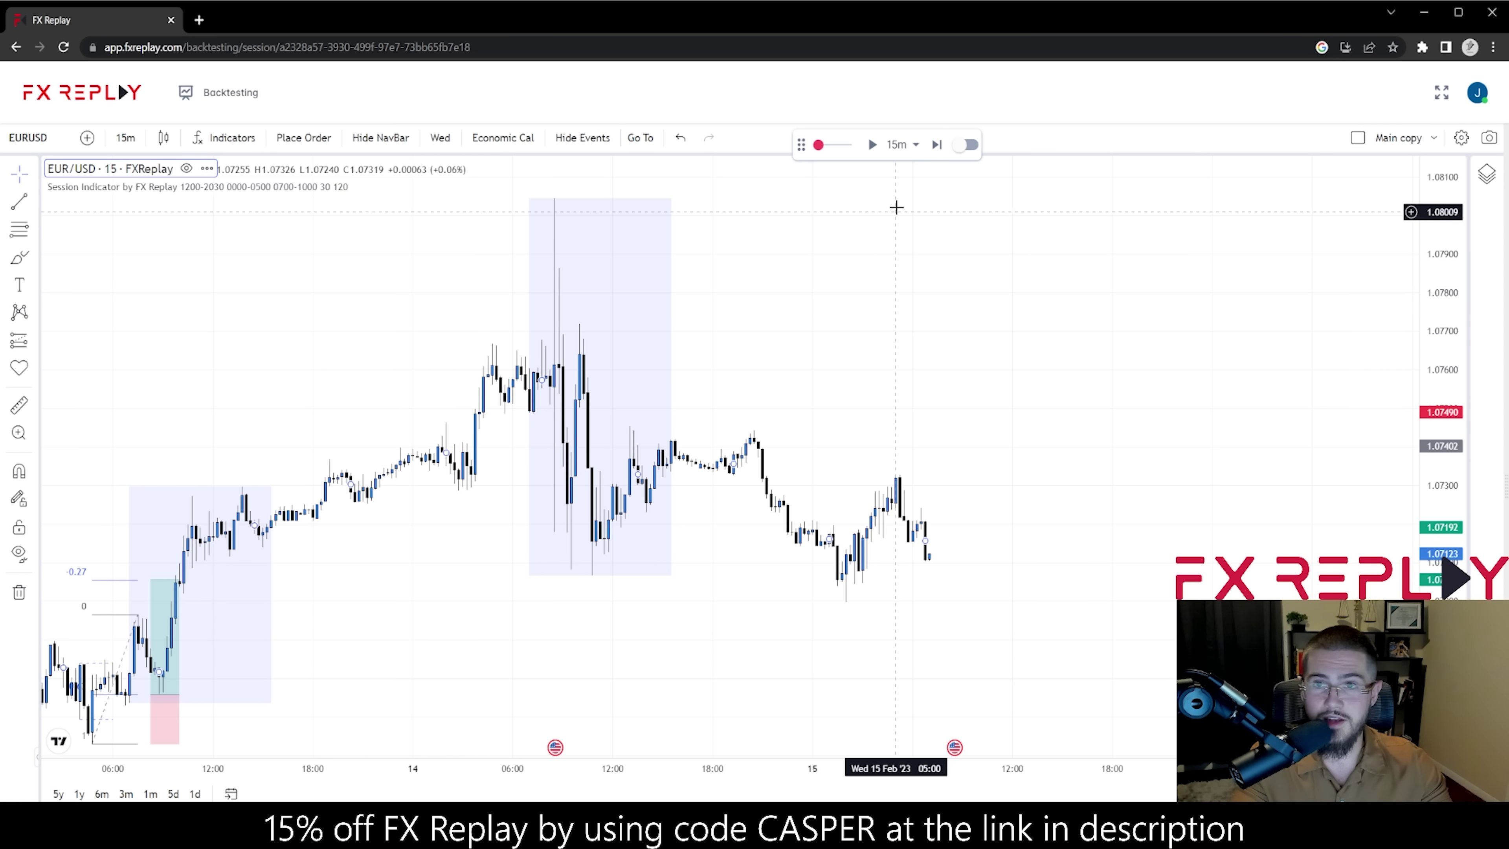
# - Skip the replay past Wednesday's news session to the New York open at 07:00 on Thursday 16 February
pyautogui.click(643, 139)
pyautogui.click(659, 171)
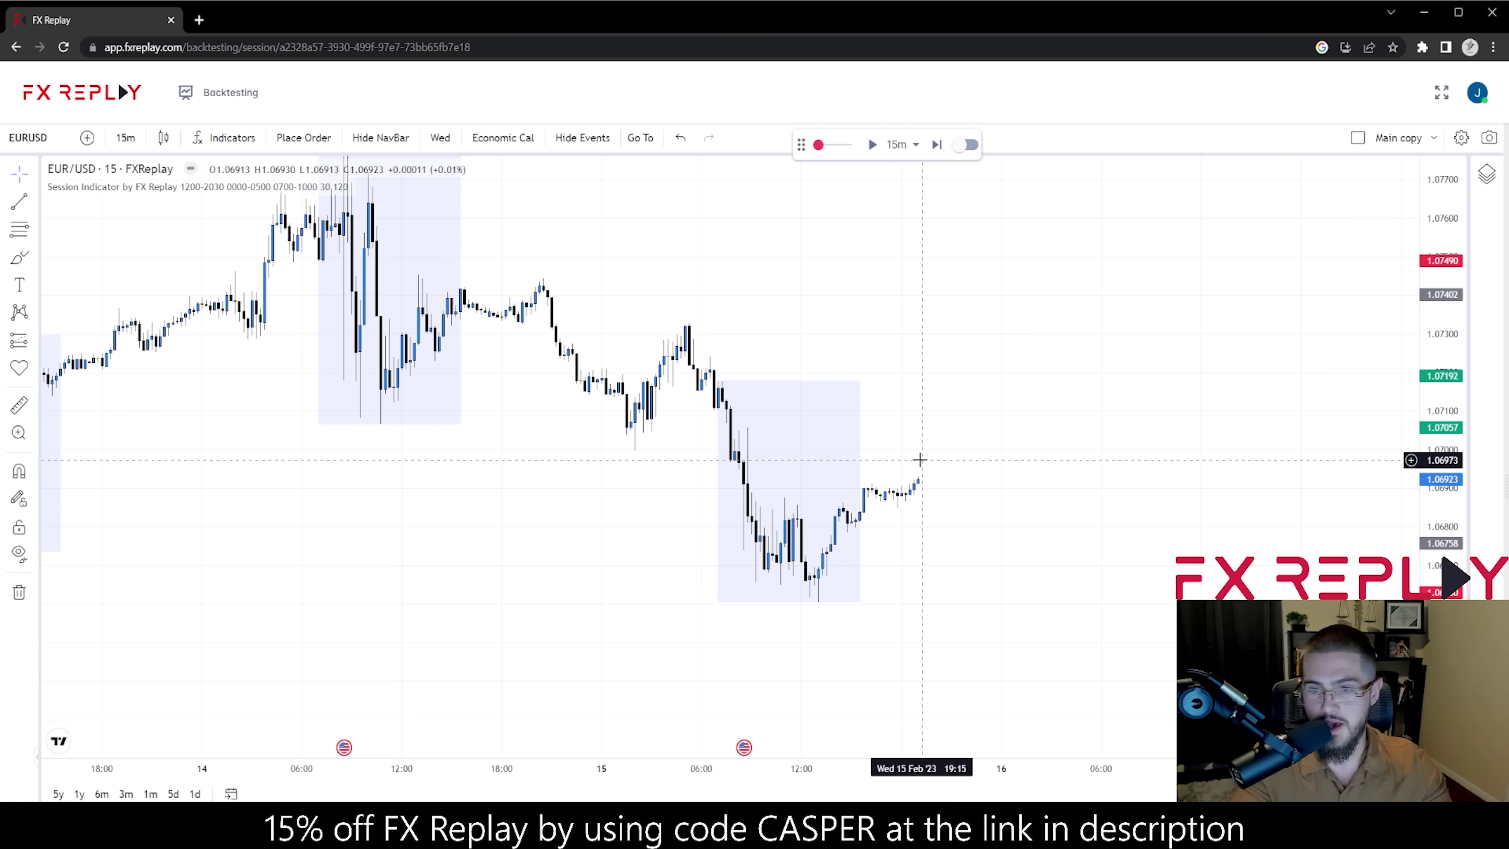
pyautogui.click(641, 143)
pyautogui.click(661, 172)
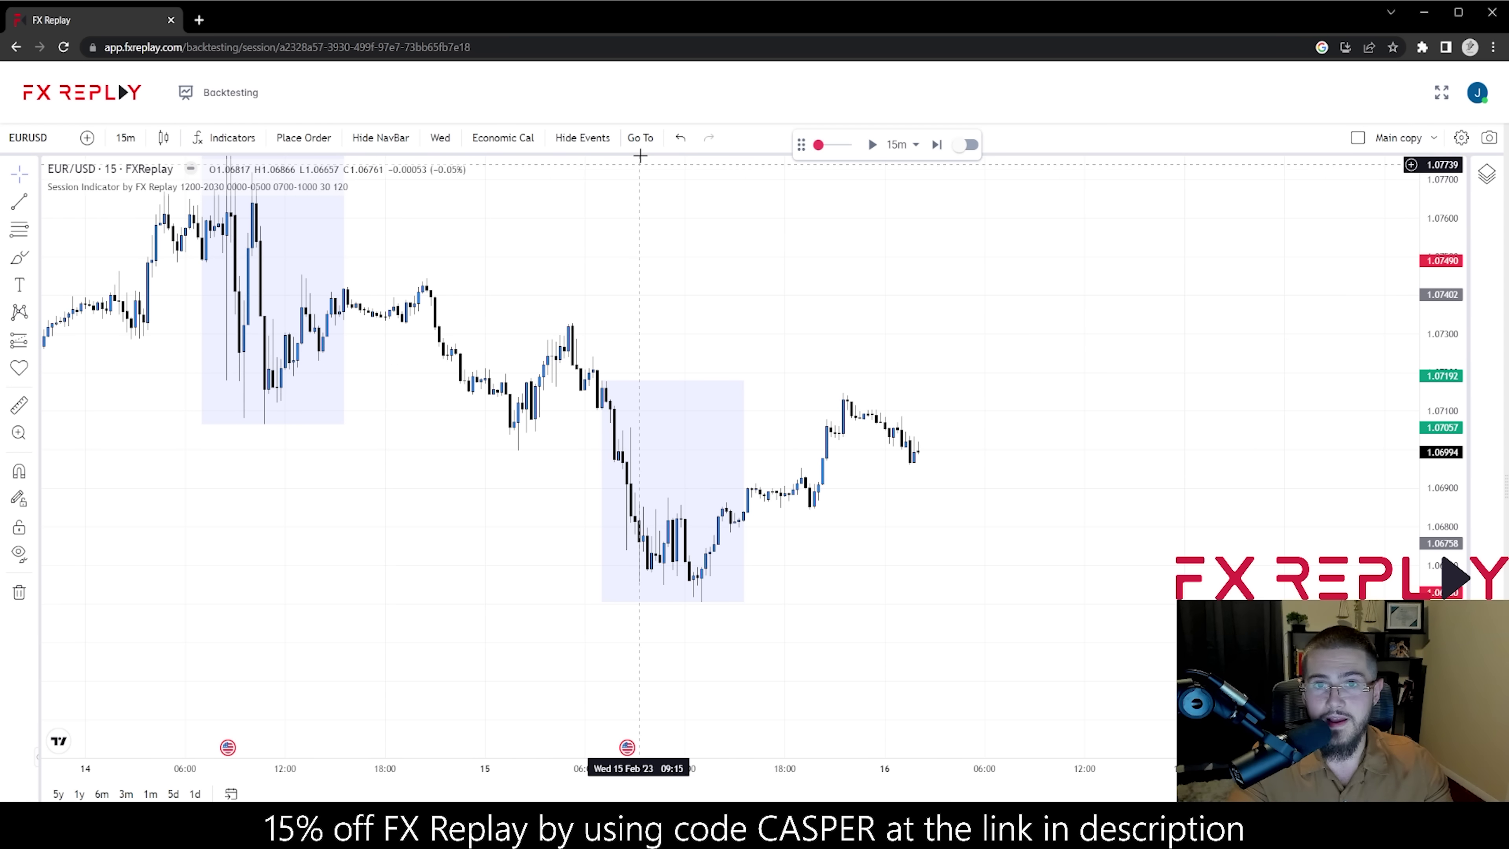
pyautogui.click(640, 139)
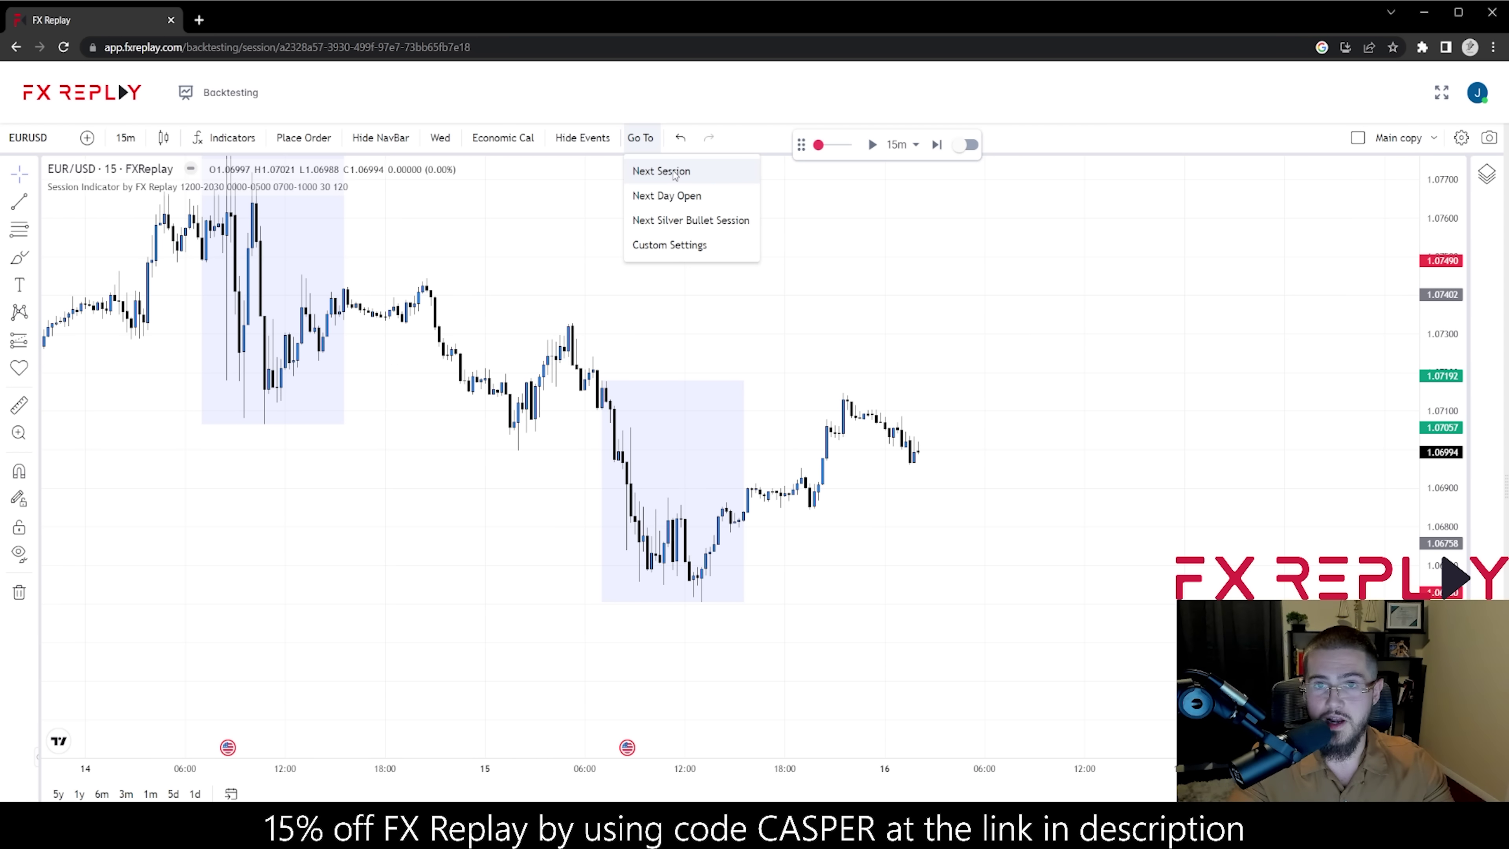
pyautogui.click(675, 174)
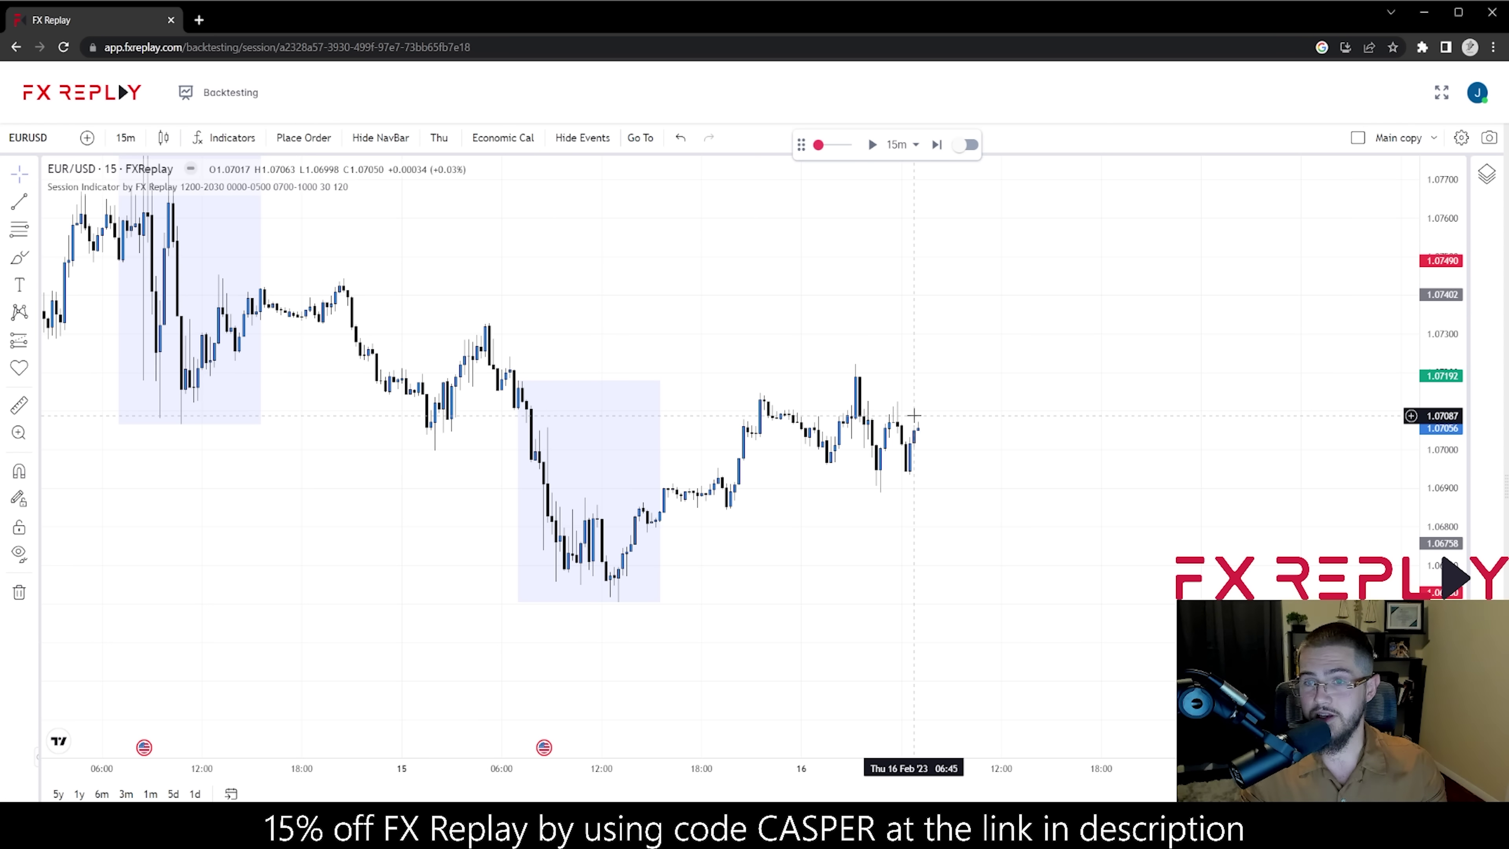
pyautogui.scroll(-4, 916, 412)
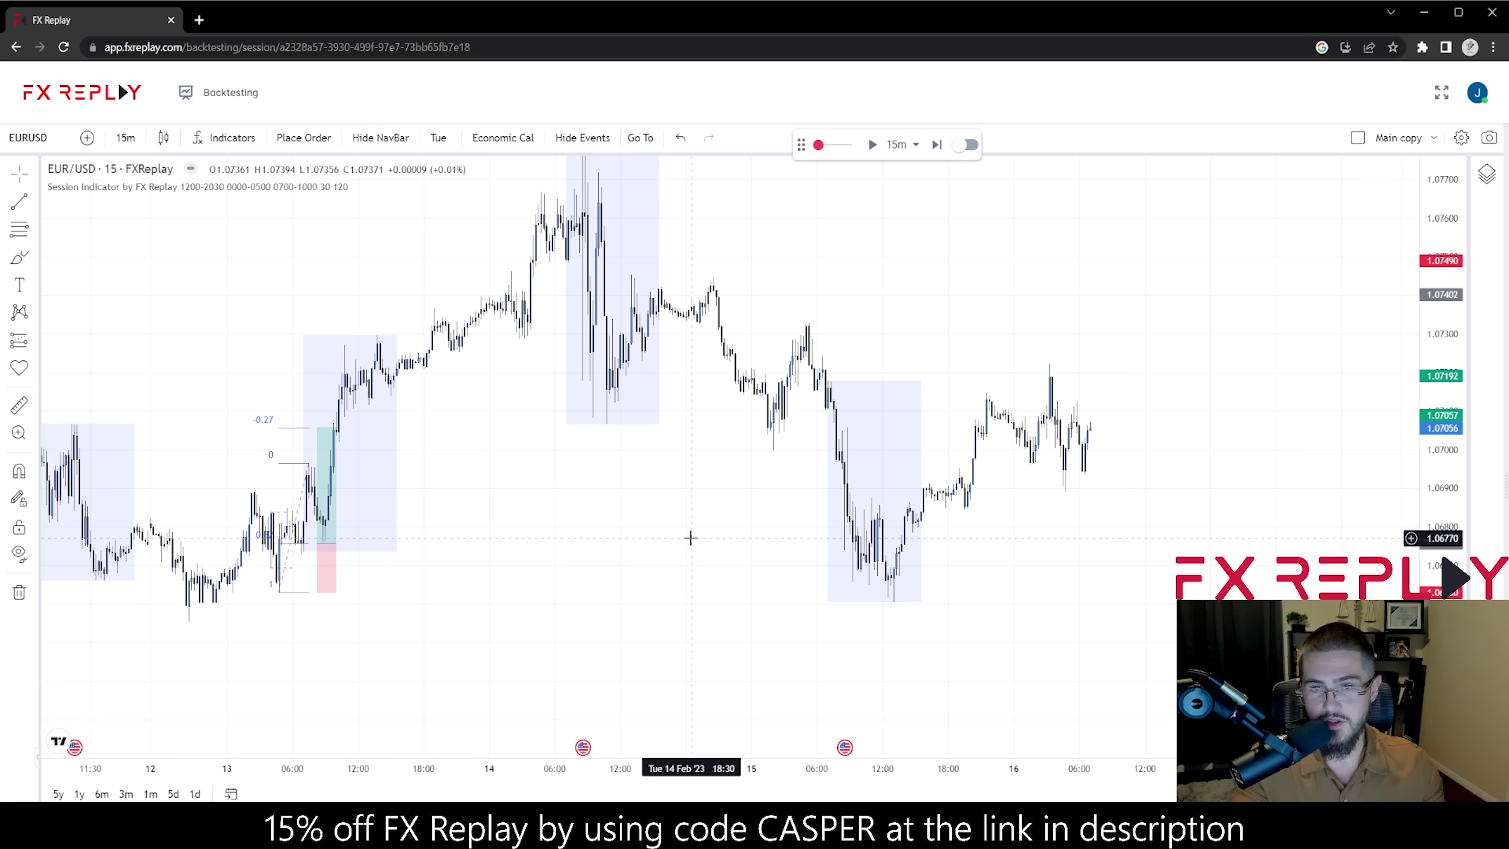
# - Advance the replay on Thursday 16 February candle by candle from the 07:00 New York open to the 08:30 candle
pyautogui.moveTo(1434, 355); pyautogui.dragTo(1435, 427)
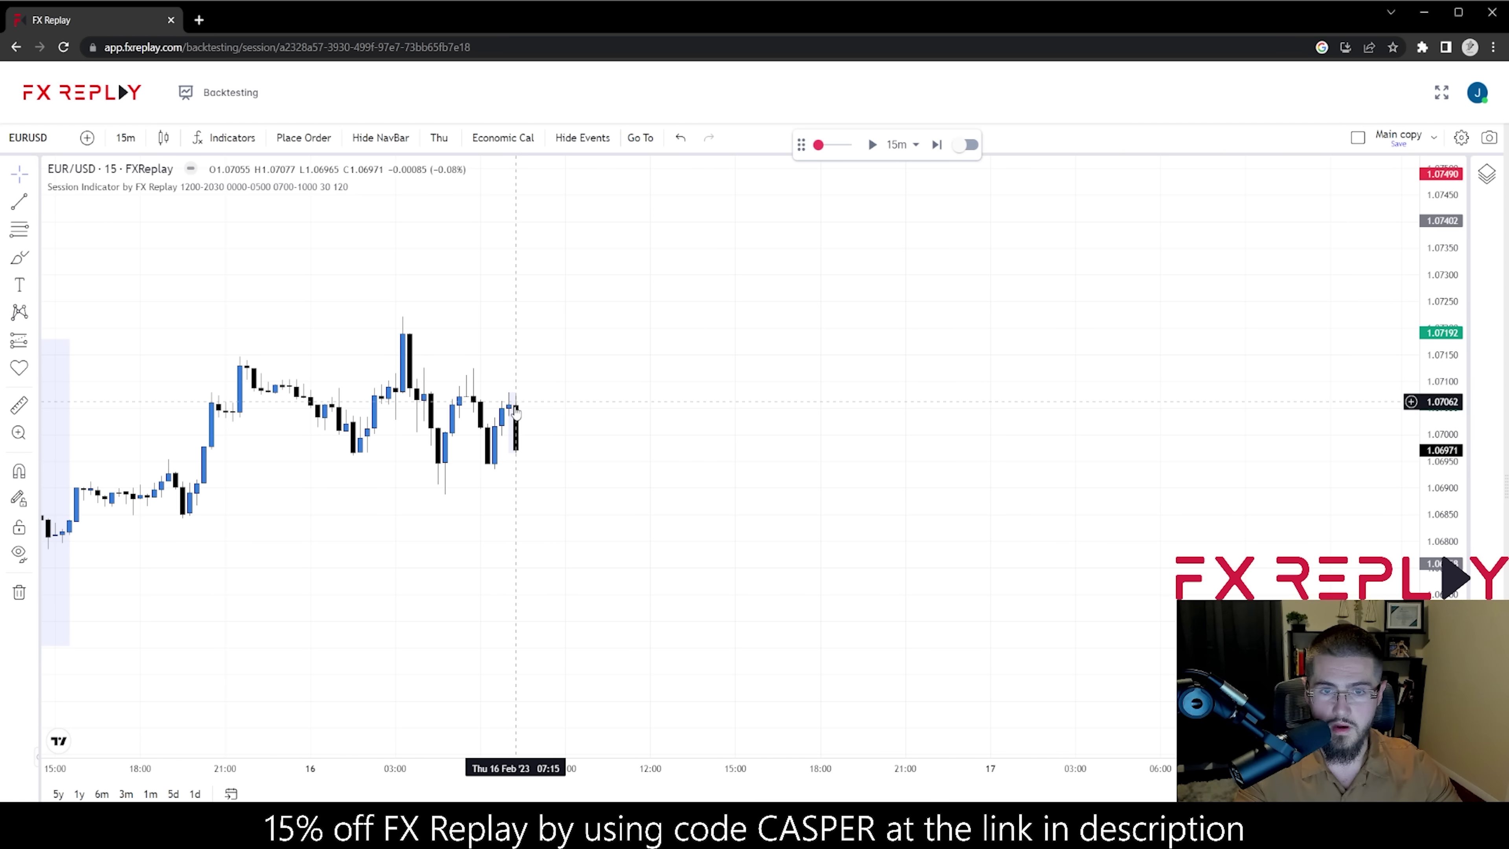
pyautogui.click(937, 144)
pyautogui.click(937, 145)
pyautogui.click(937, 145)
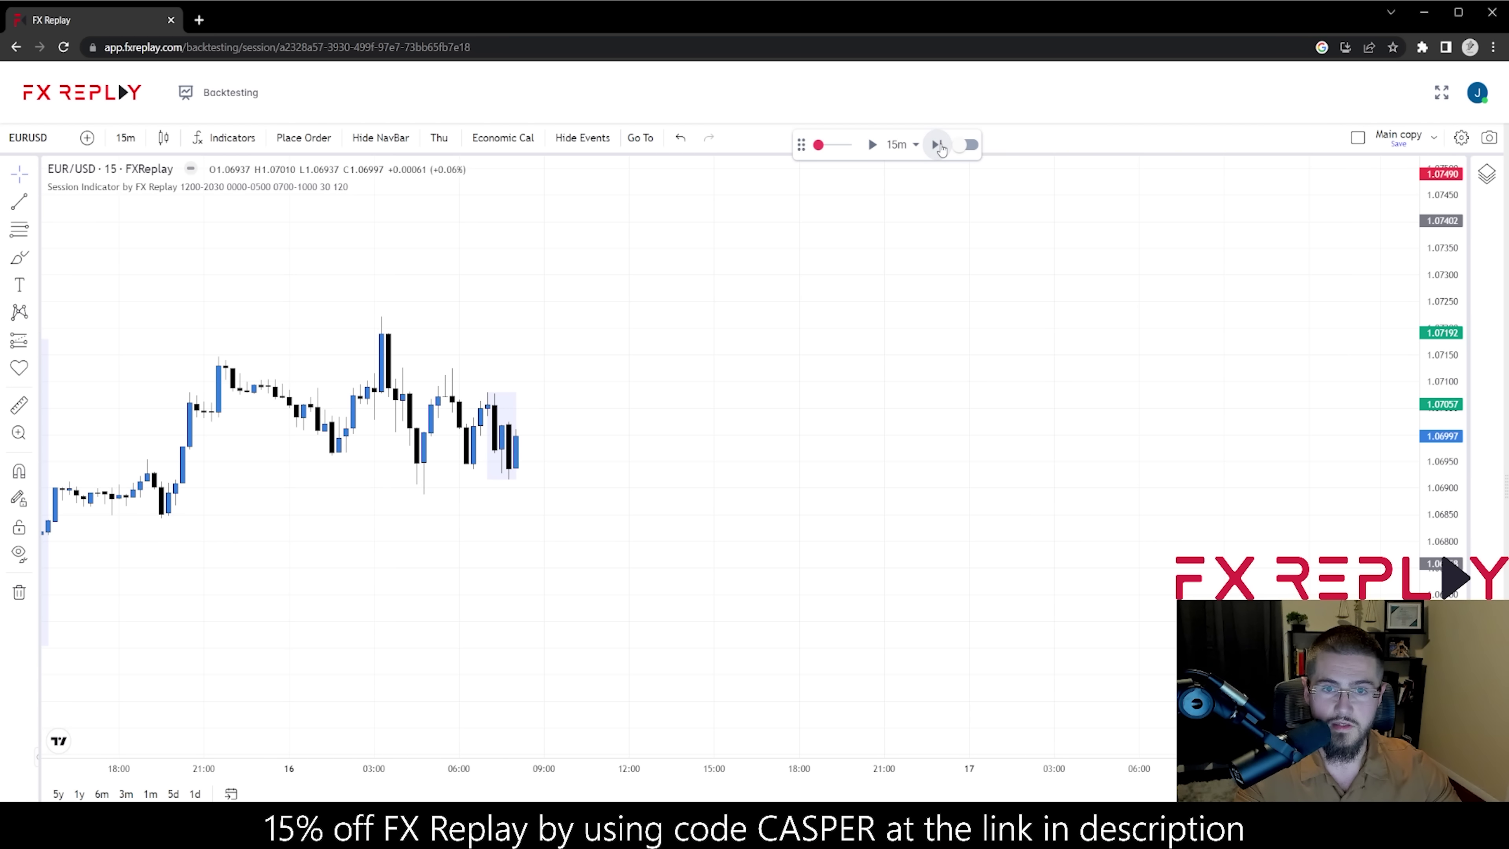
pyautogui.click(937, 144)
pyautogui.click(938, 144)
# - Mark the high of the New York session's opening candles with a short horizontal trend line running to the 08:30 candle
pyautogui.hotkey('alt', 't')
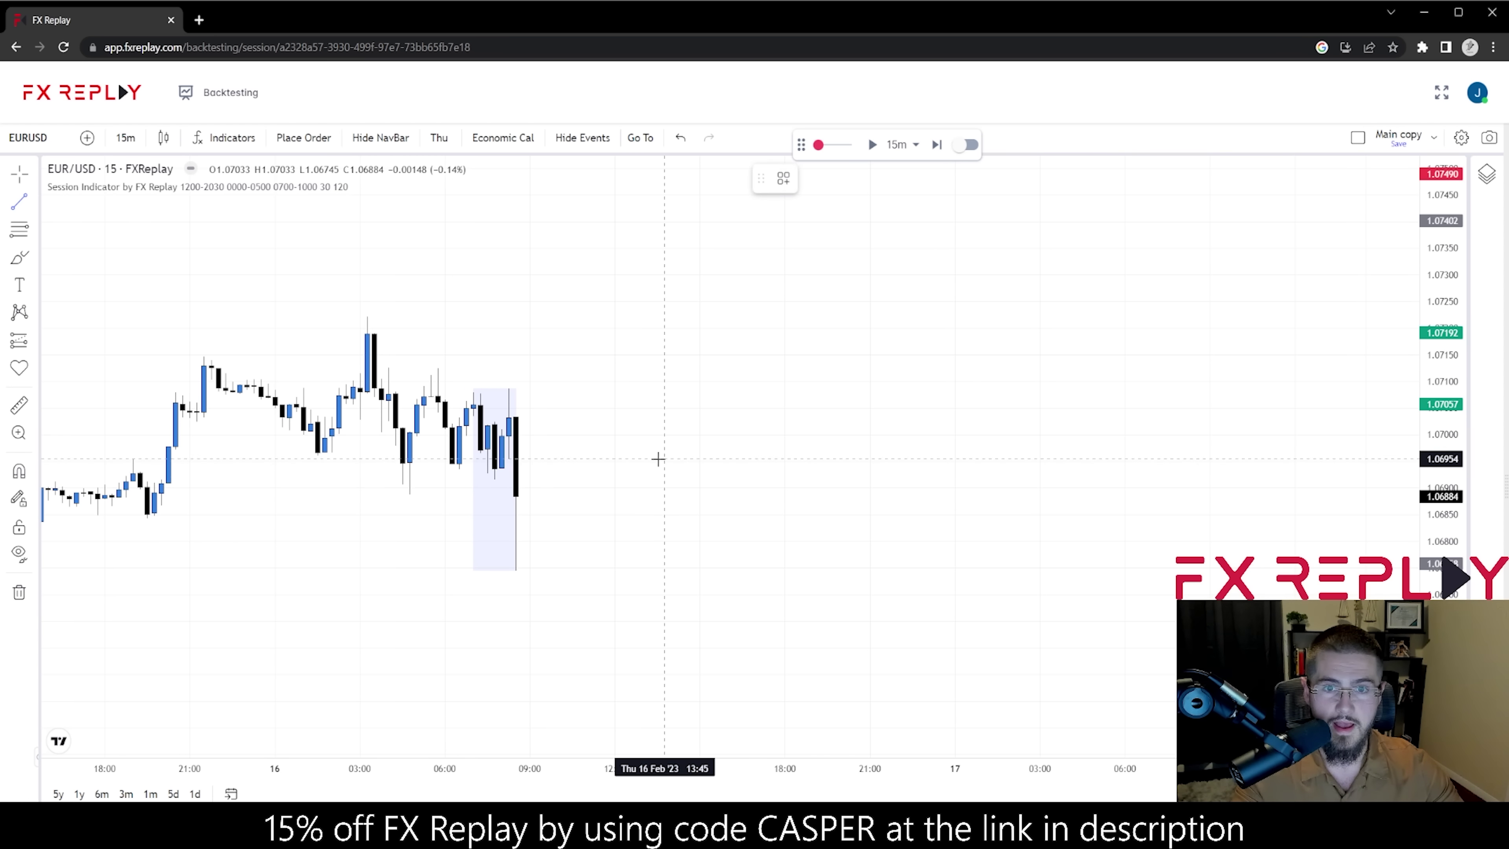
pyautogui.keyDown('ctrl'); pyautogui.click(473, 389); pyautogui.keyUp('ctrl')
pyautogui.keyDown('shift'); pyautogui.click(522, 392); pyautogui.keyUp('shift')
pyautogui.rightClick(526, 391)
pyautogui.click(595, 307)
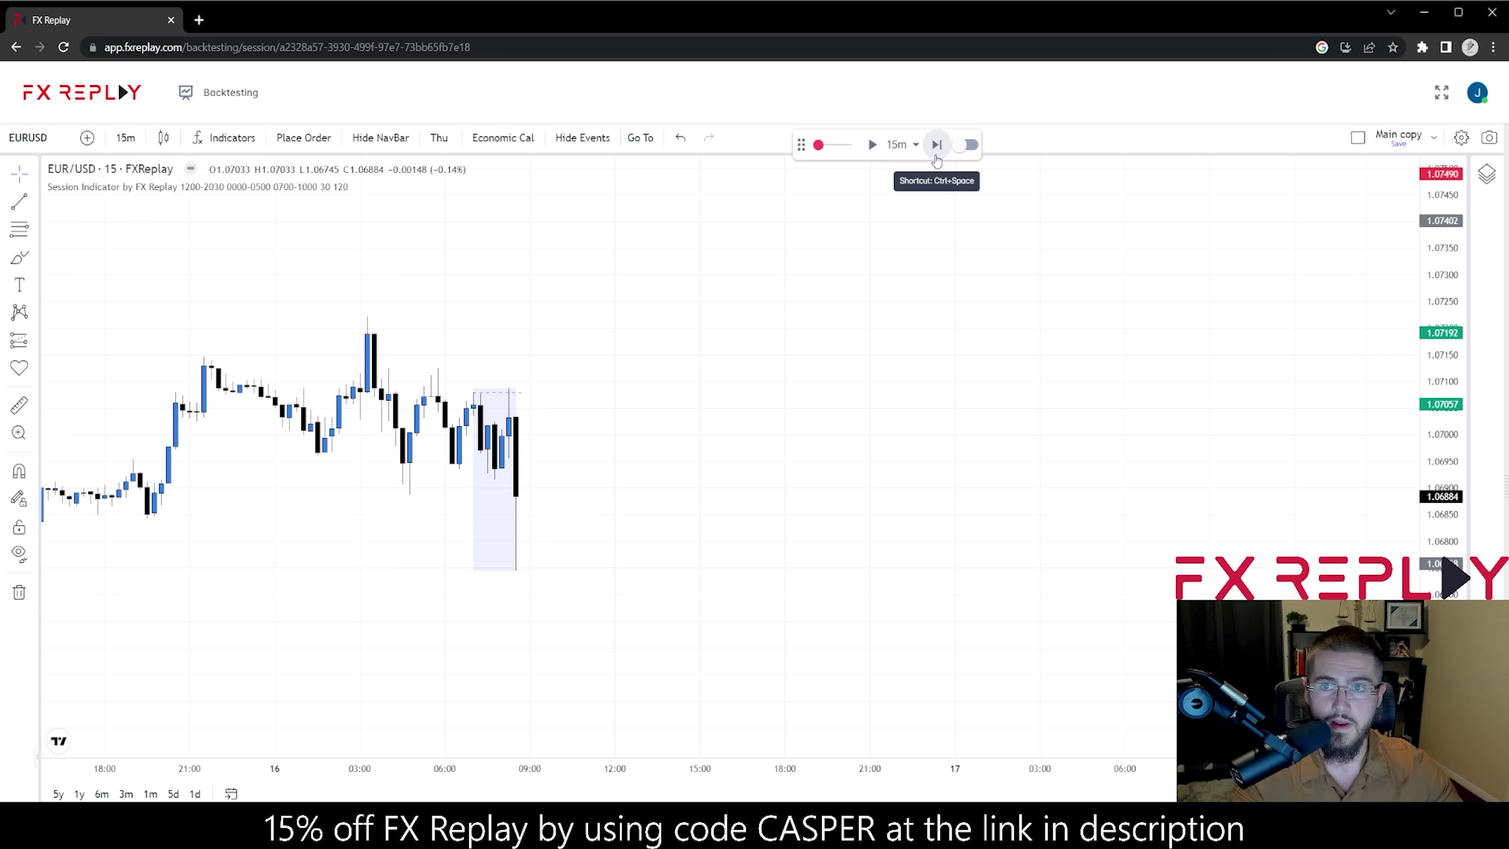
# - Advance the replay to the 09:30 candle and draw a Fibonacci retracement from the session's swing high to the sell-off low
pyautogui.click(937, 154)
pyautogui.click(936, 153)
pyautogui.click(937, 153)
pyautogui.click(937, 149)
pyautogui.click(19, 231)
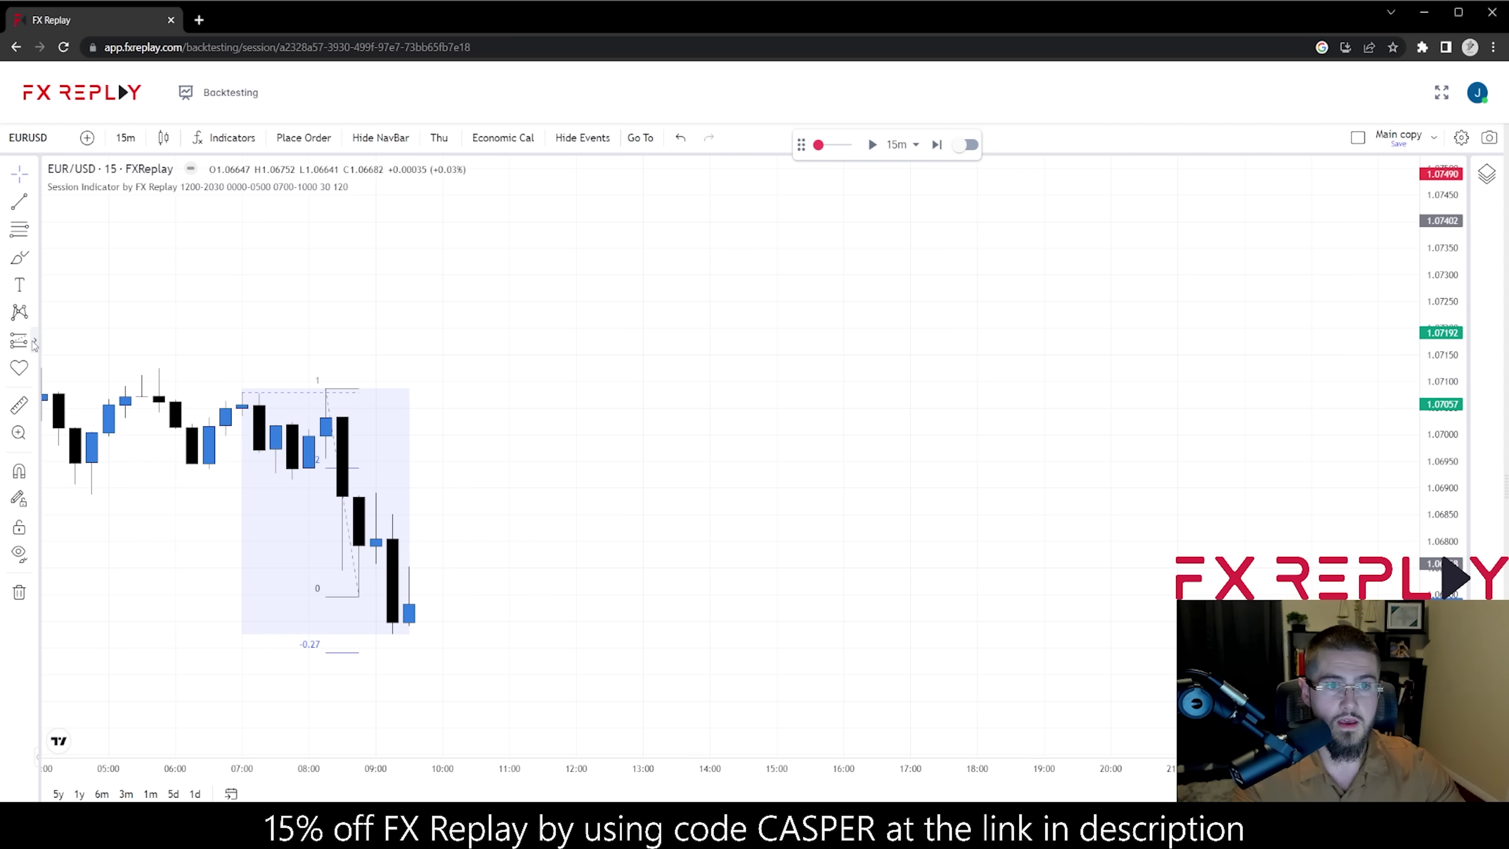
# - Place a short position beside the 09:30 candle with its entry at 1.06938 and its stop at the swing high, 1.07088
pyautogui.click(34, 344)
pyautogui.click(101, 375)
pyautogui.click(411, 467)
pyautogui.rightClick(412, 467)
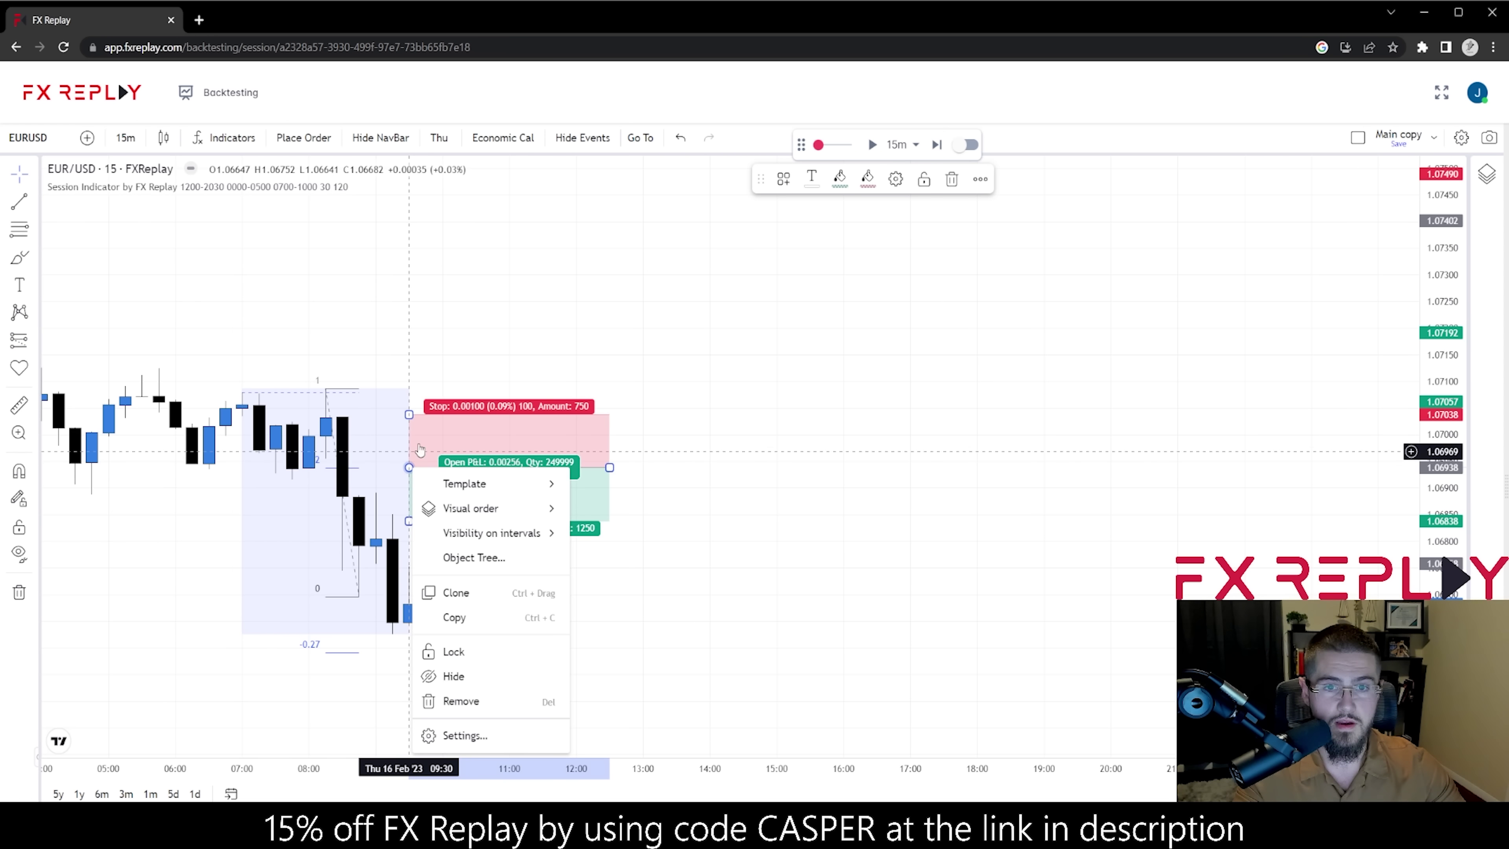
pyautogui.moveTo(410, 414); pyautogui.dragTo(410, 387)
pyautogui.click(423, 338)
# - Advance the replay to the 10:15 candle and extend the Fibonacci retracement down to the new session low
pyautogui.scroll(-3, 423, 338)
pyautogui.click(943, 148)
pyautogui.click(944, 152)
pyautogui.moveTo(741, 575); pyautogui.dragTo(785, 650)
pyautogui.scroll(2, 994, 476)
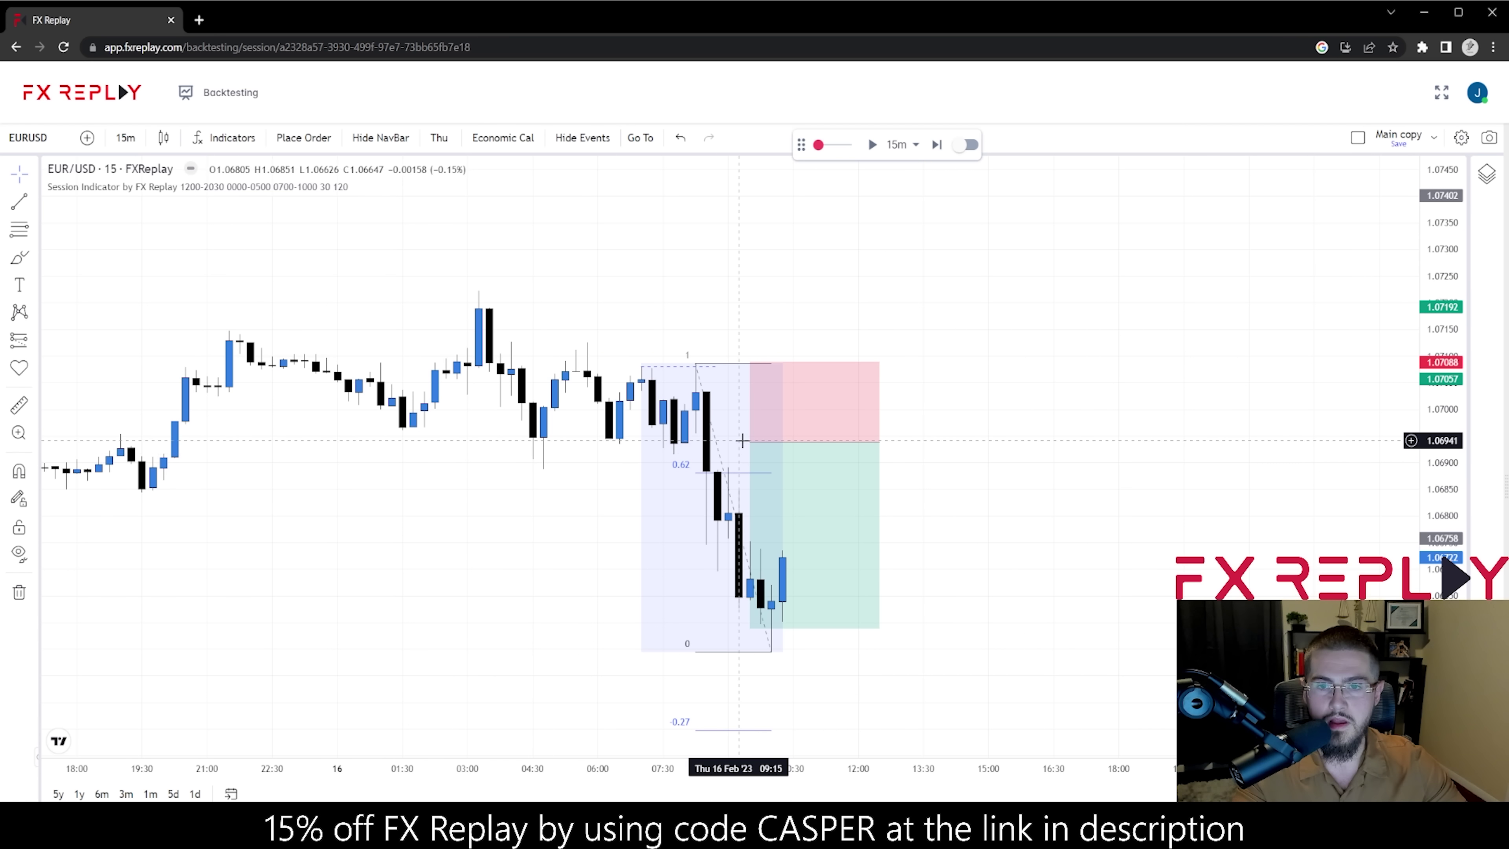
# - Move the short position's entry to the 0.62 level at 1.06881, set its target at the -0.27 level, and extend it to about 14:45
pyautogui.moveTo(741, 441); pyautogui.dragTo(793, 473)
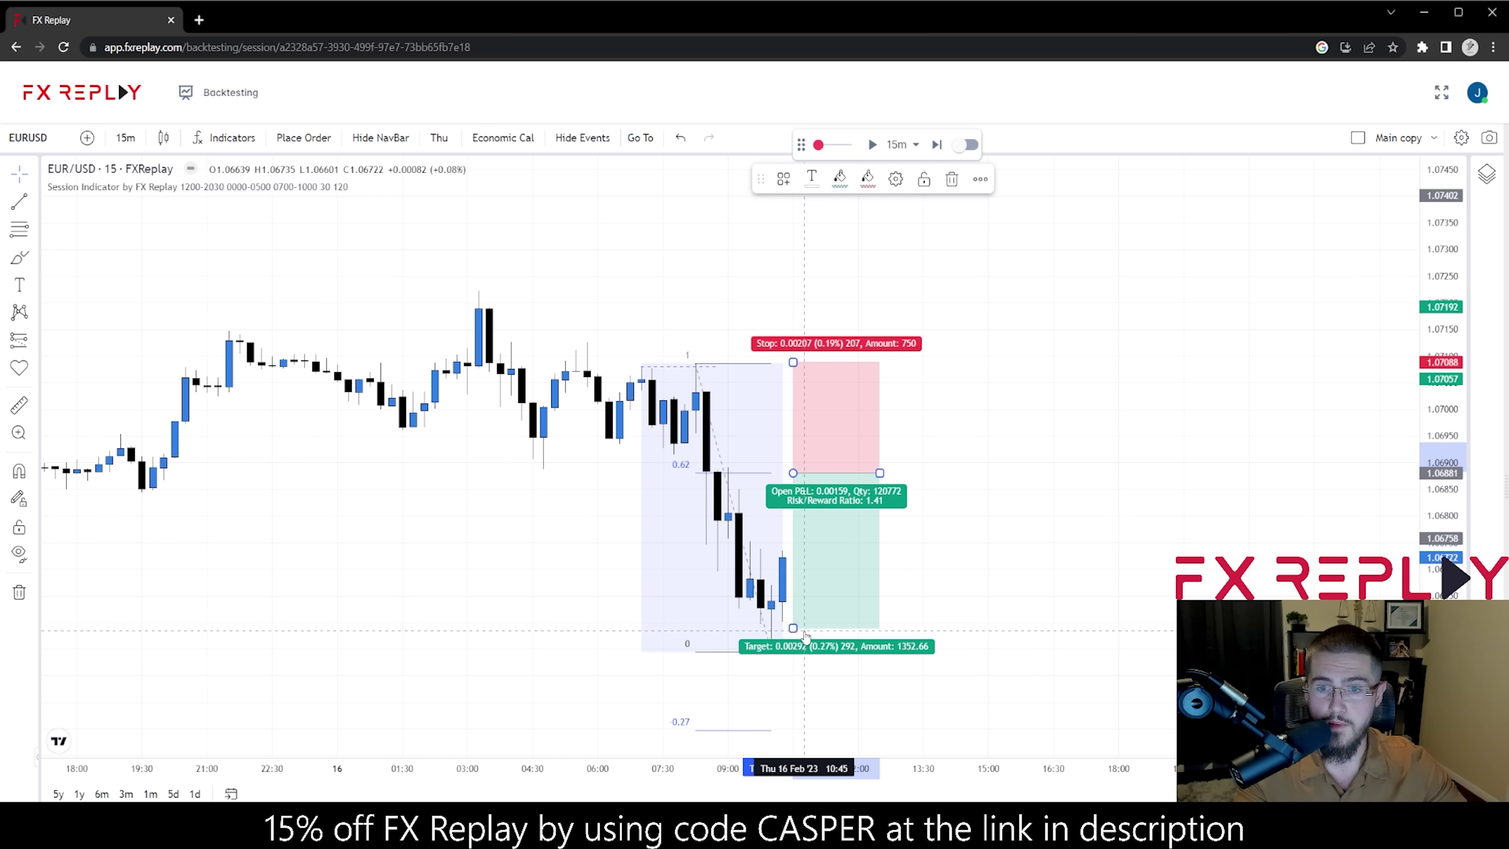
pyautogui.moveTo(805, 631); pyautogui.dragTo(800, 726)
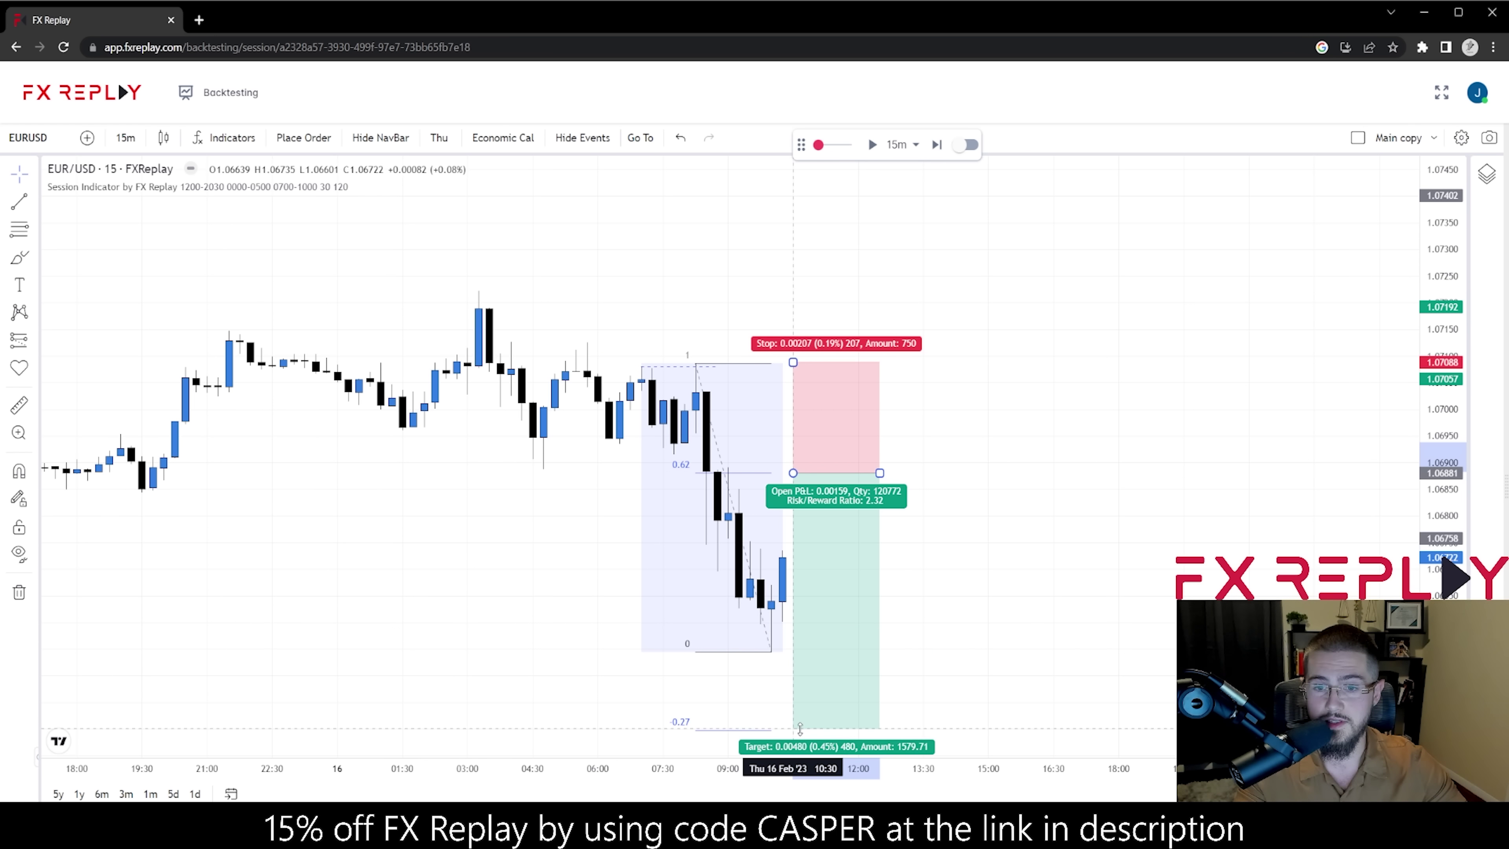
pyautogui.click(950, 573)
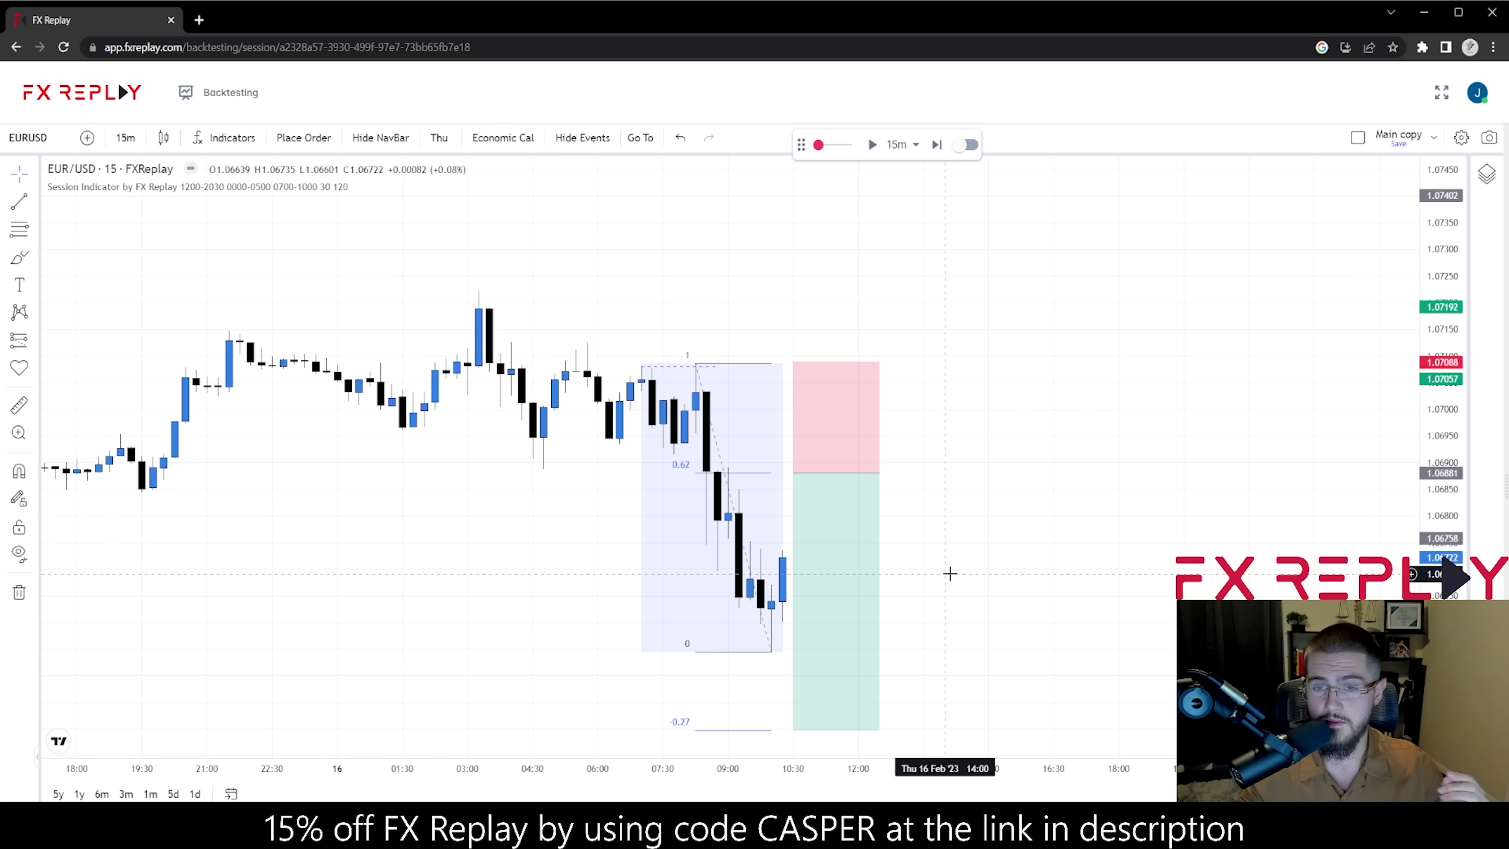
pyautogui.moveTo(879, 473); pyautogui.dragTo(981, 474)
pyautogui.click(1105, 394)
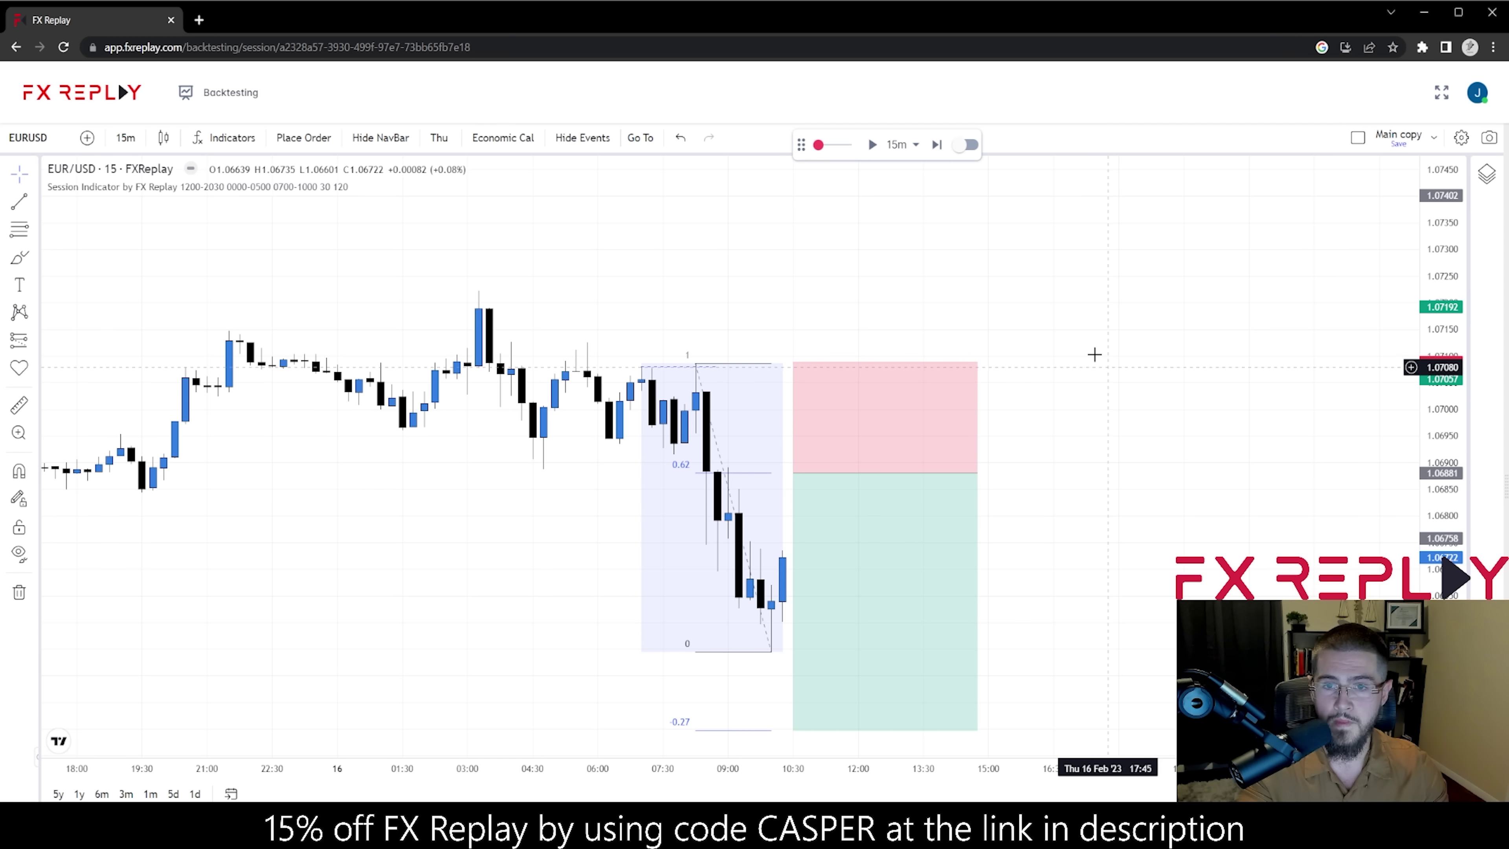
pyautogui.moveTo(1004, 315); pyautogui.dragTo(947, 268)
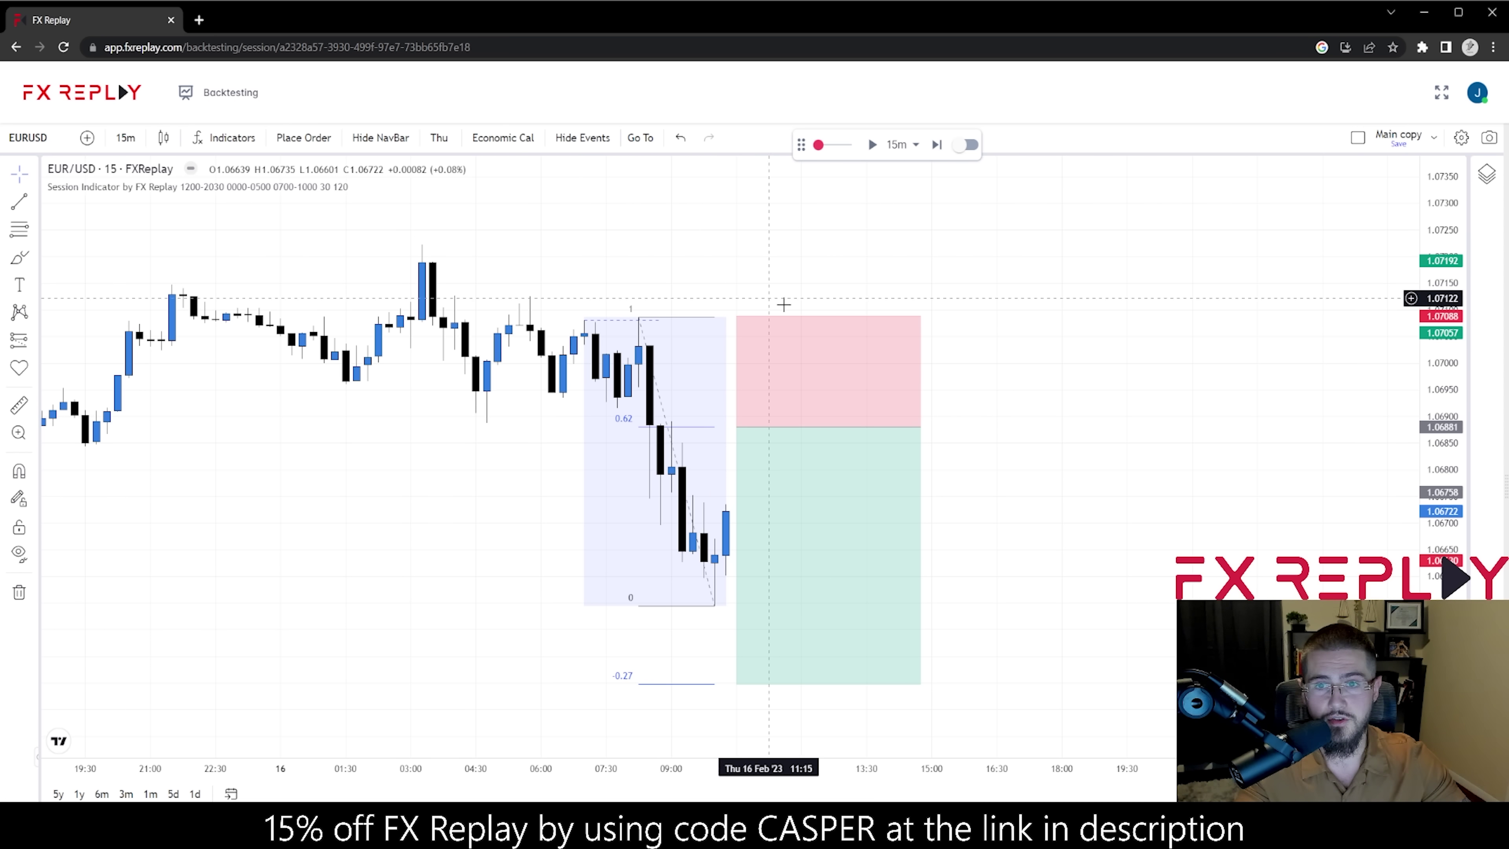
# - Refine the short position's stop to 1.07086 and place a 1% risk sell limit order at 1.06881 with take profit at 1.06398
pyautogui.click(804, 331)
pyautogui.moveTo(737, 427); pyautogui.dragTo(740, 427)
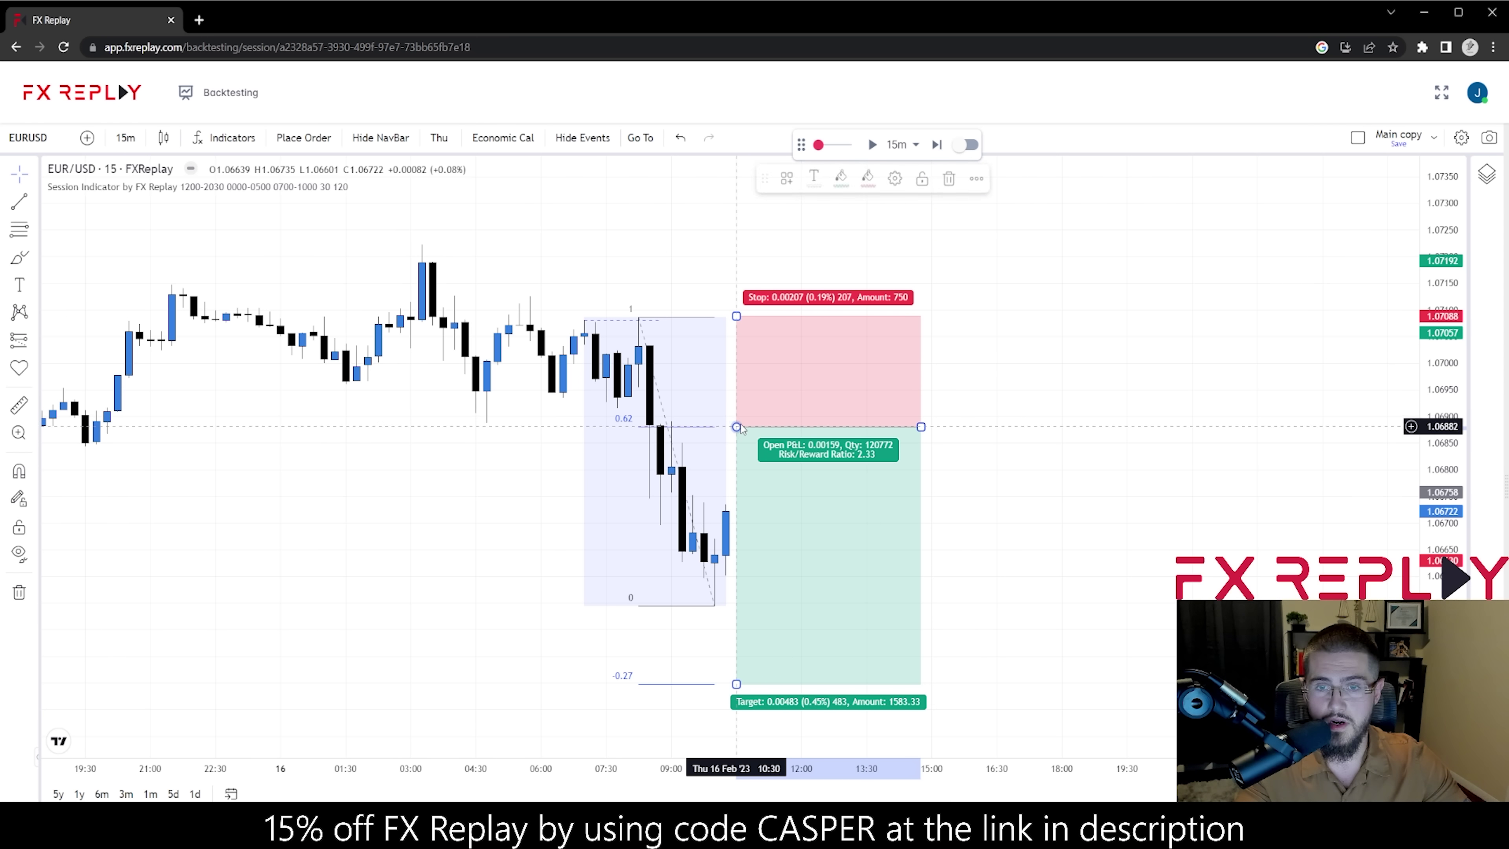
pyautogui.moveTo(737, 316); pyautogui.dragTo(737, 318)
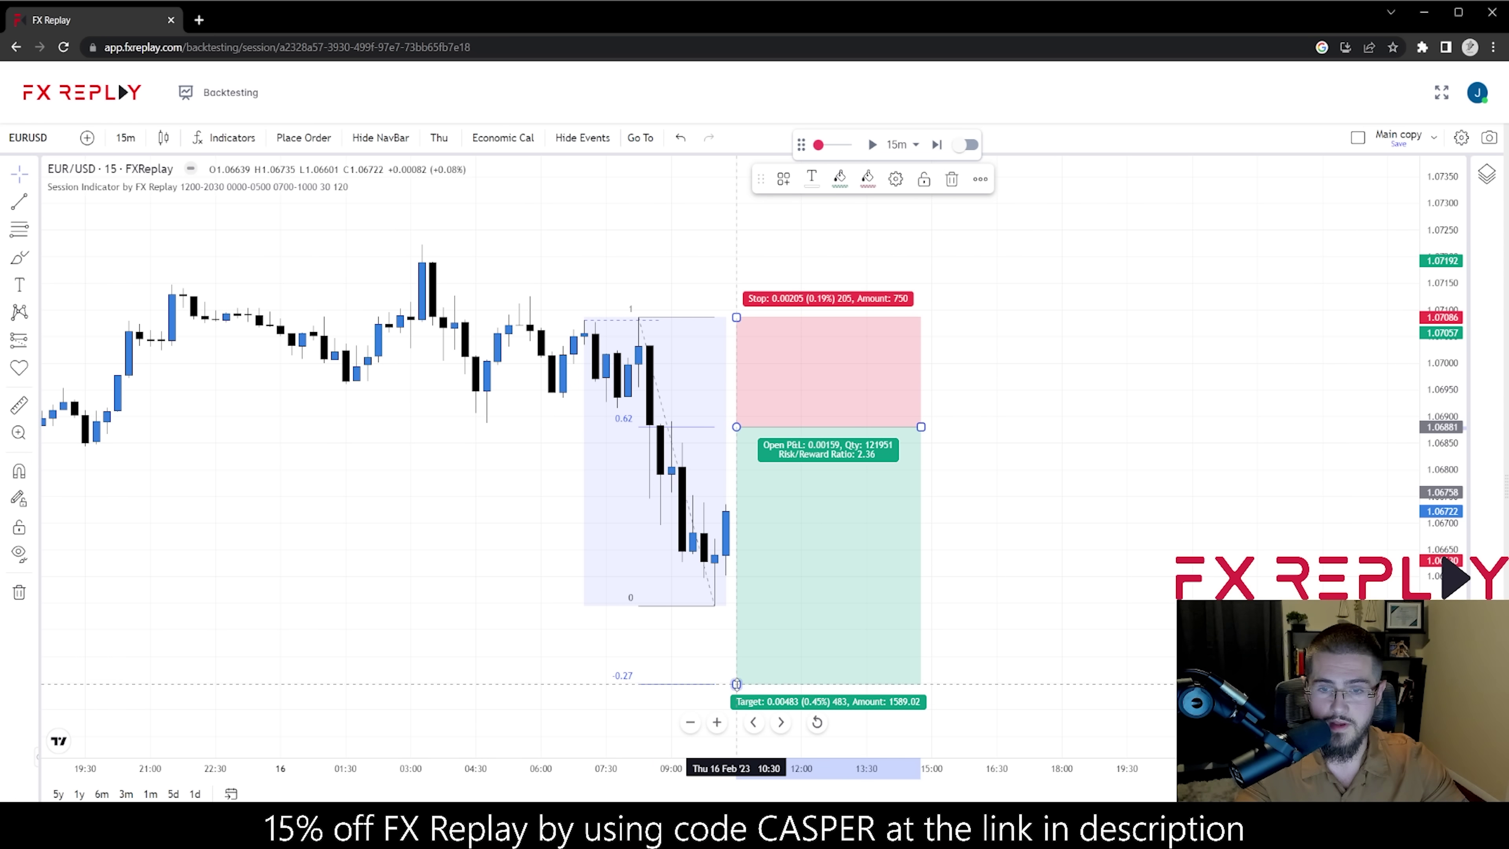
pyautogui.moveTo(736, 684); pyautogui.dragTo(736, 684)
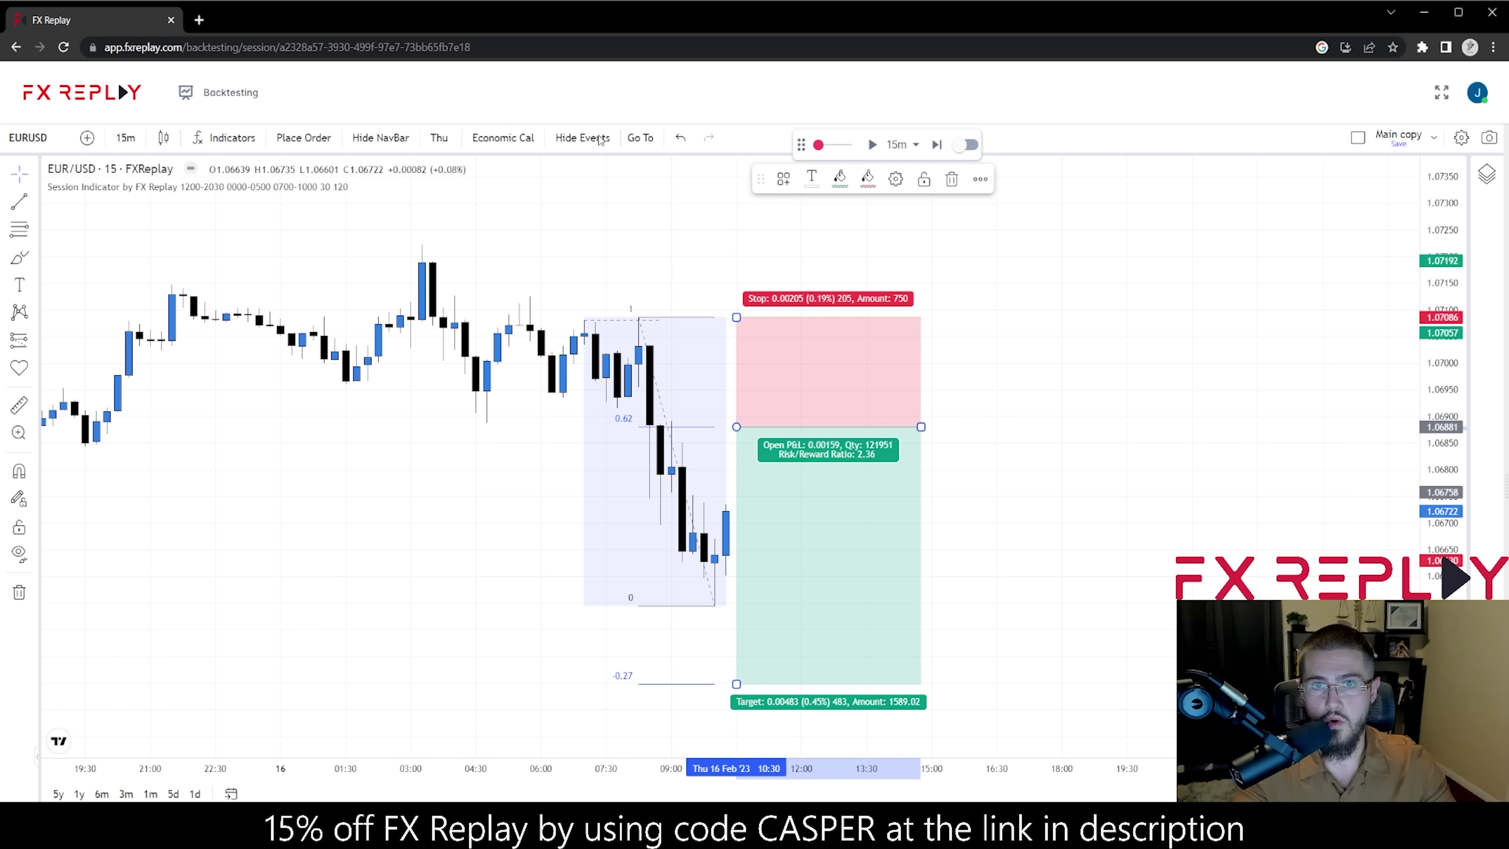
pyautogui.click(302, 138)
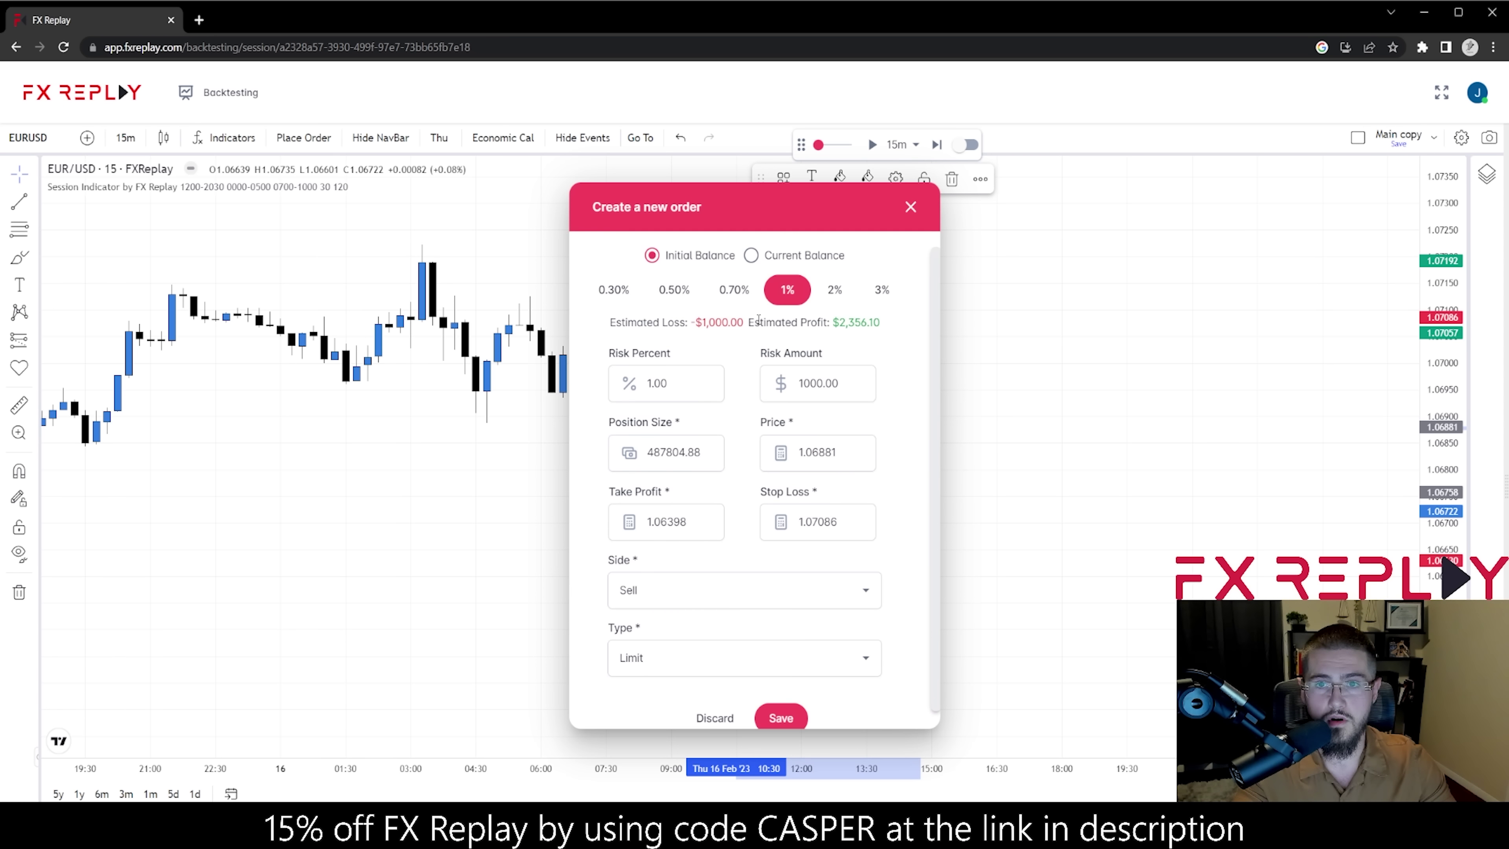
pyautogui.click(781, 718)
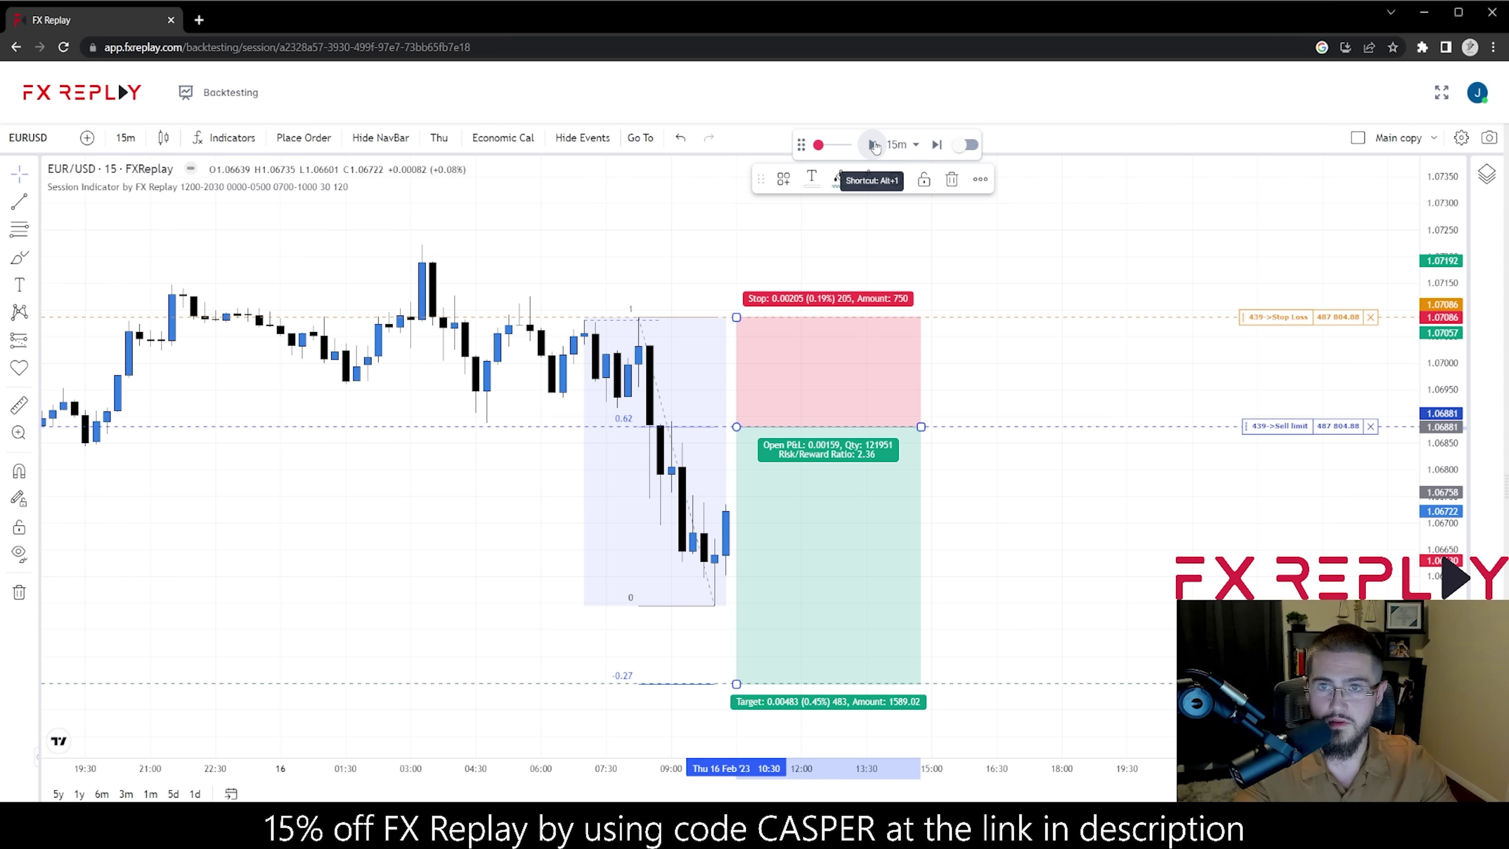
# - Advance the replay candle by candle to 11:45, until price triggers the sell limit order
pyautogui.click(937, 146)
pyautogui.click(936, 147)
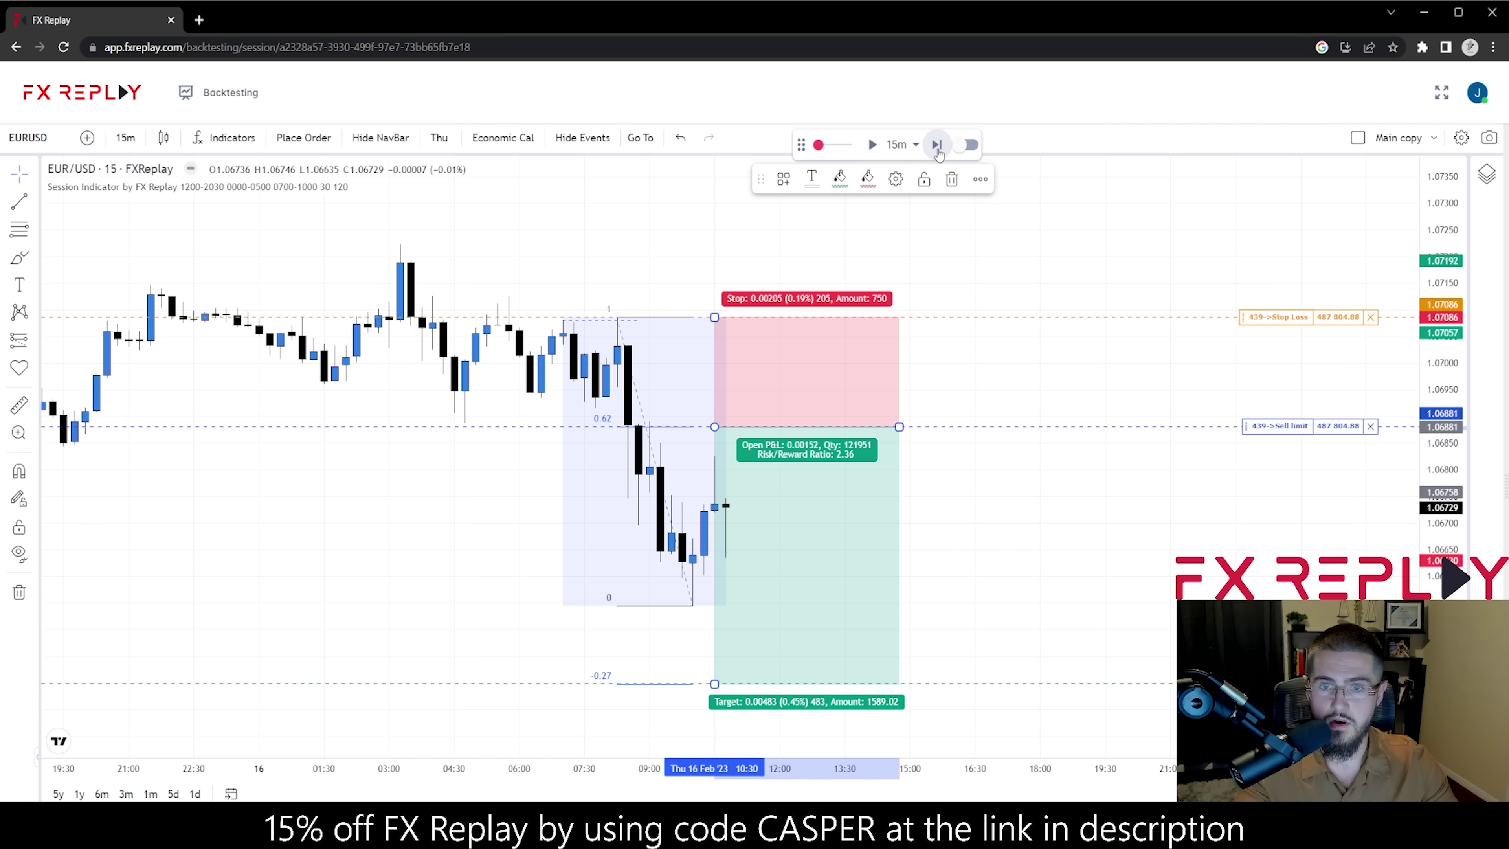
pyautogui.click(937, 147)
pyautogui.click(937, 145)
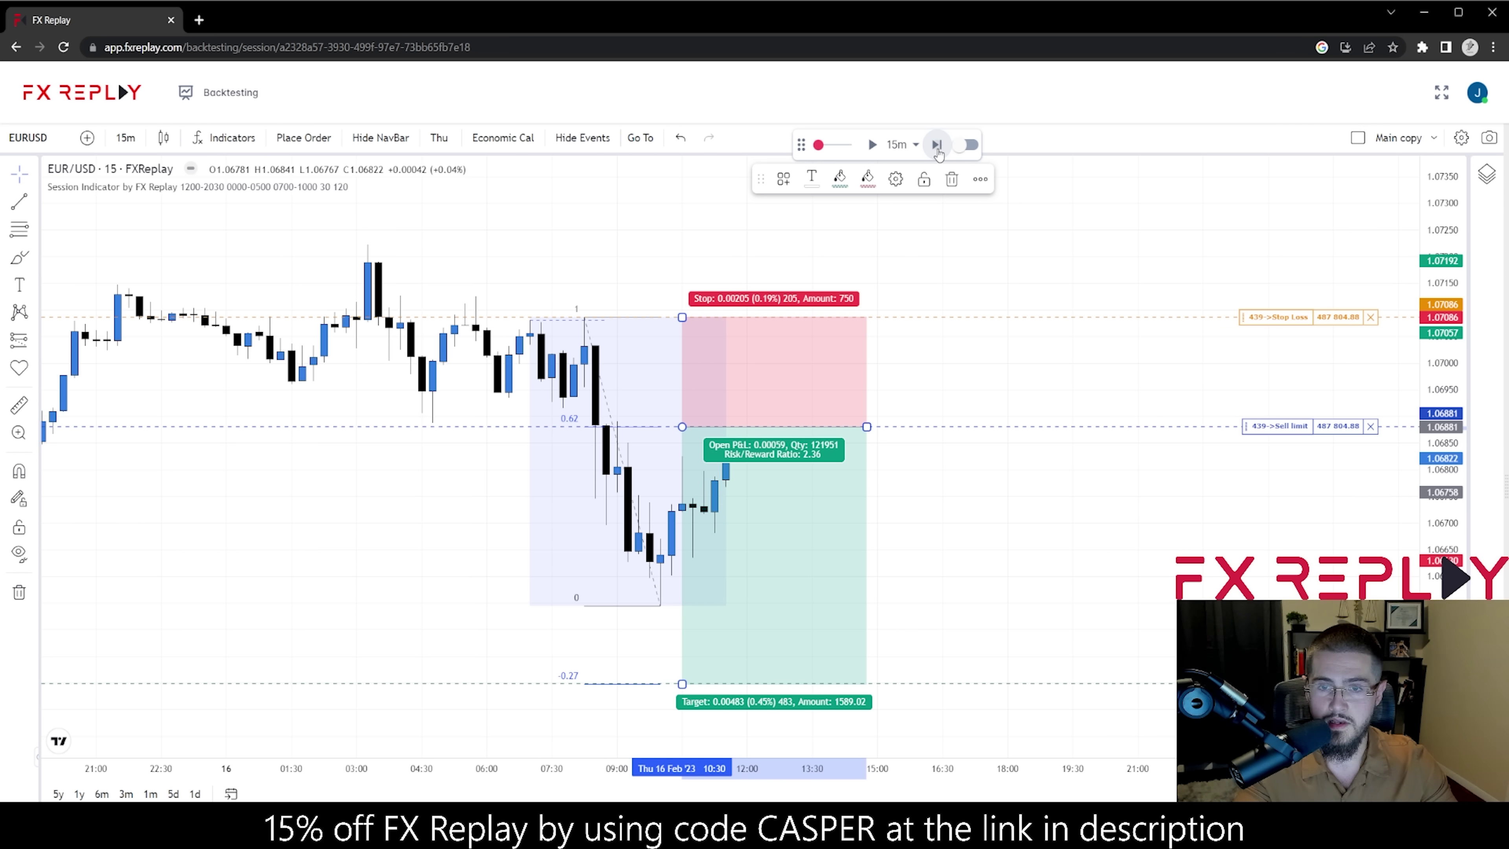
pyautogui.click(936, 146)
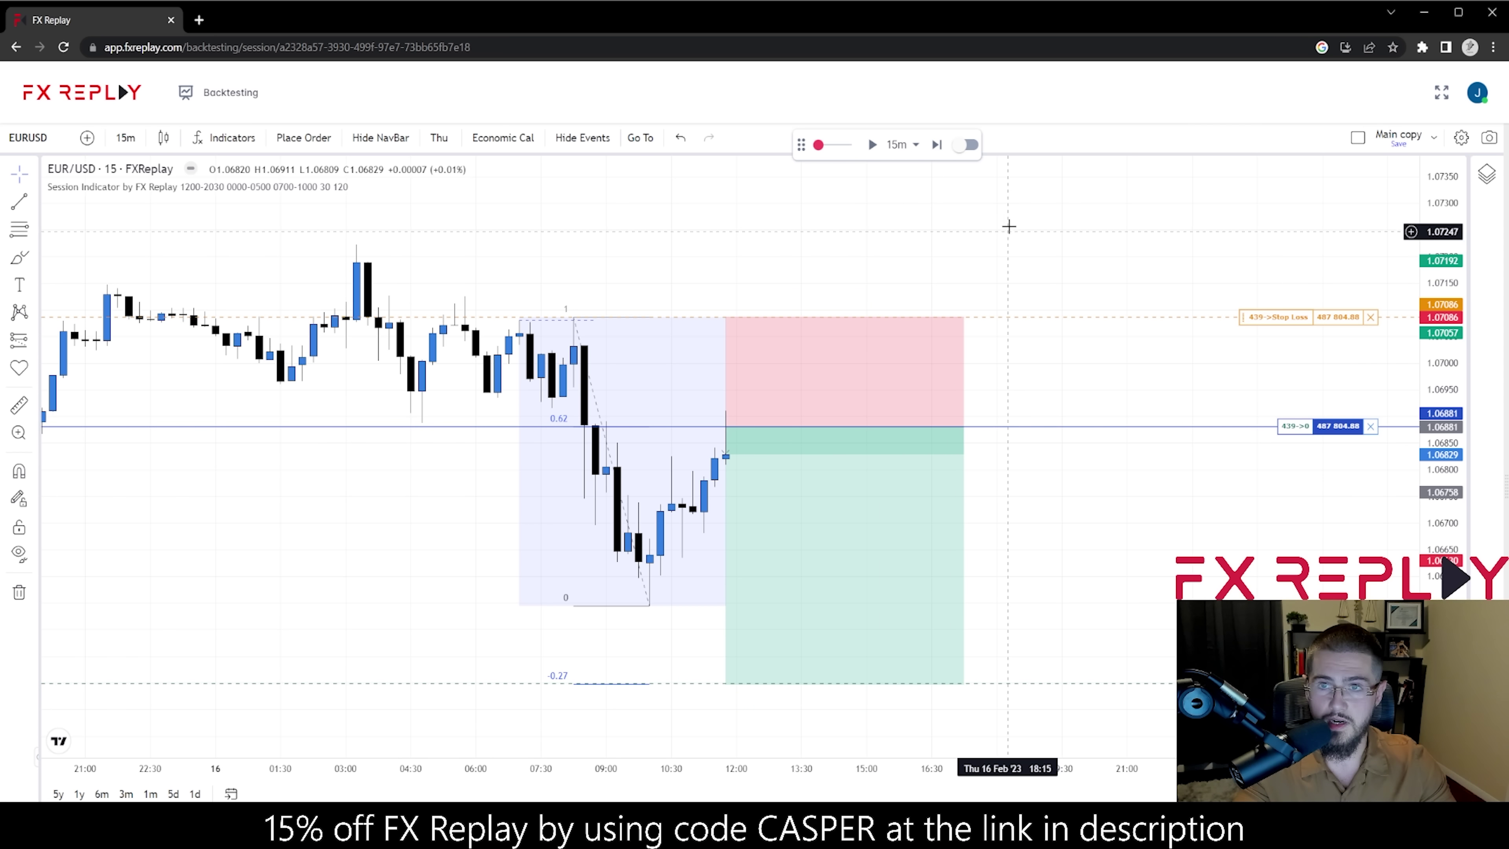
# - Advance the replay through the afternoon of 16 February to 18:00 while the short trade runs
pyautogui.click(937, 145)
pyautogui.click(937, 145)
pyautogui.click(937, 145)
pyautogui.click(937, 145)
pyautogui.click(937, 145)
pyautogui.click(937, 145)
pyautogui.click(937, 145)
pyautogui.click(936, 145)
pyautogui.click(937, 145)
pyautogui.click(936, 145)
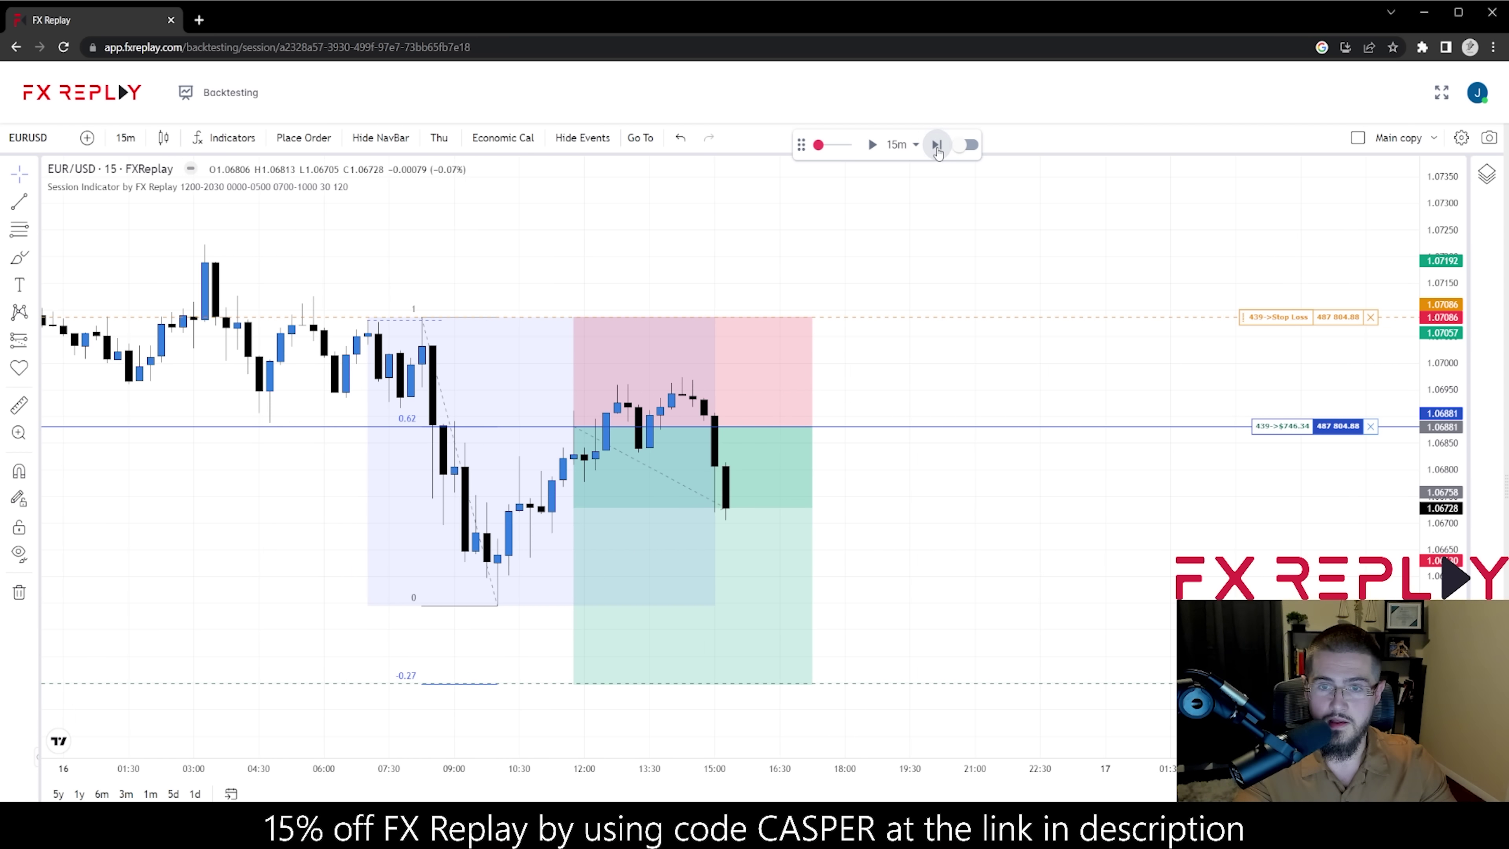
pyautogui.click(937, 145)
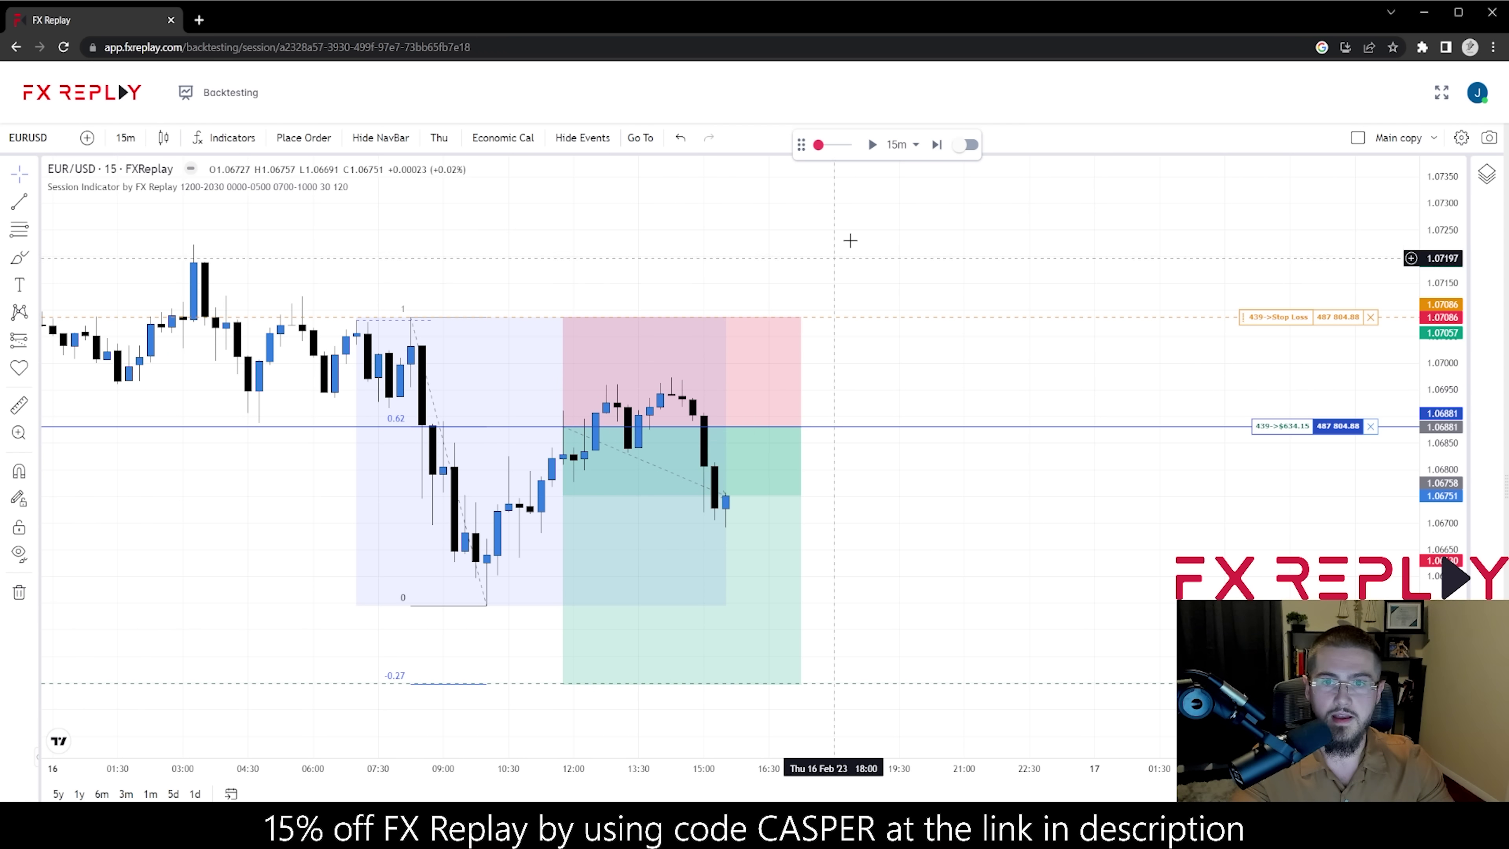
pyautogui.click(937, 145)
pyautogui.click(937, 145)
pyautogui.click(937, 145)
pyautogui.click(936, 145)
pyautogui.click(937, 145)
pyautogui.click(937, 145)
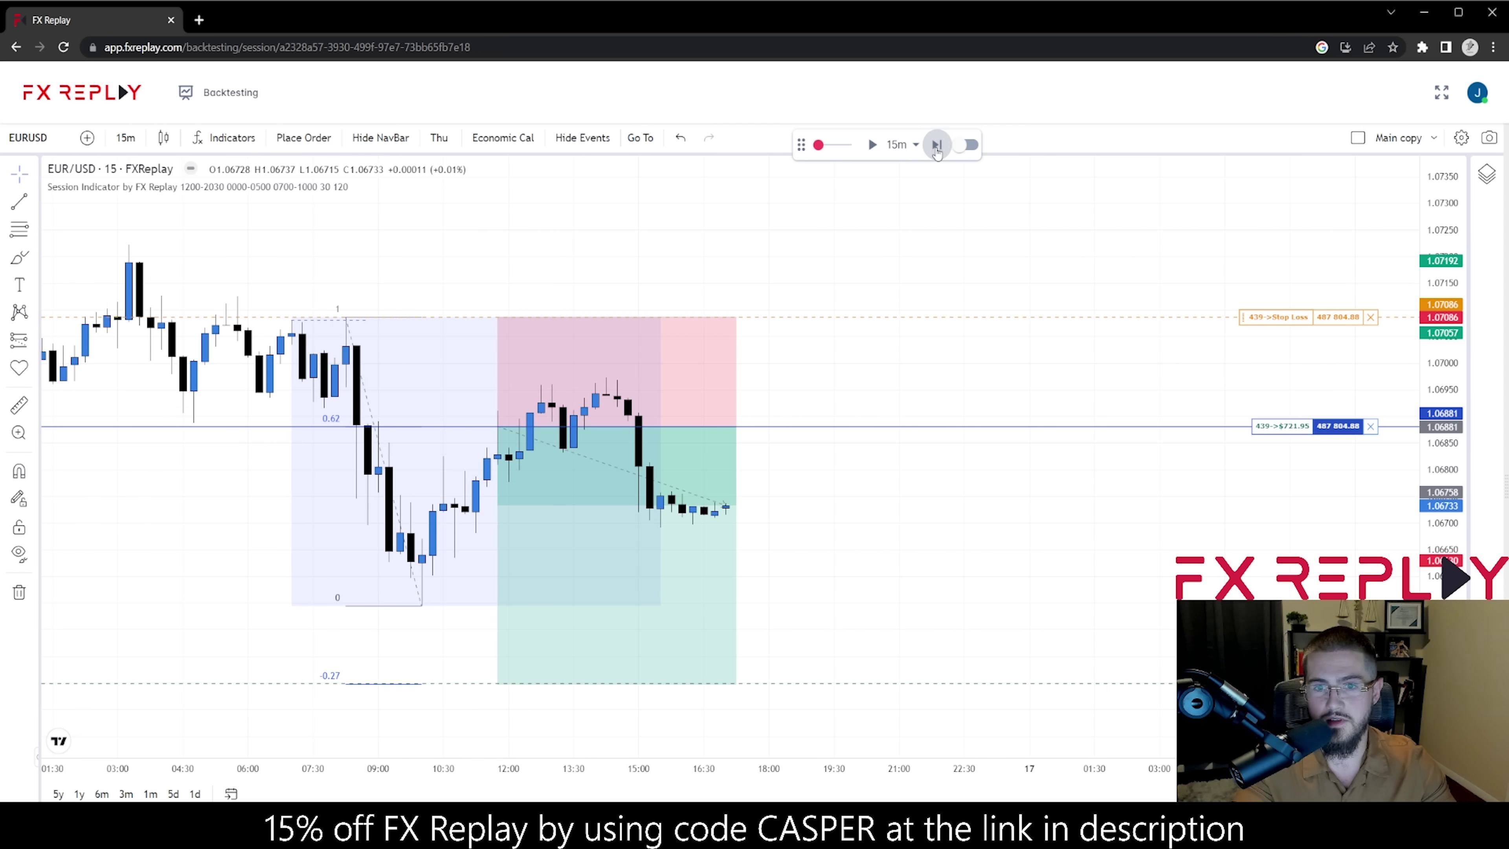
pyautogui.click(937, 145)
pyautogui.click(937, 145)
pyautogui.click(937, 145)
pyautogui.click(937, 145)
# - Extend the short position in time and advance the replay until price reaches the 1.06398 take profit
pyautogui.click(694, 427)
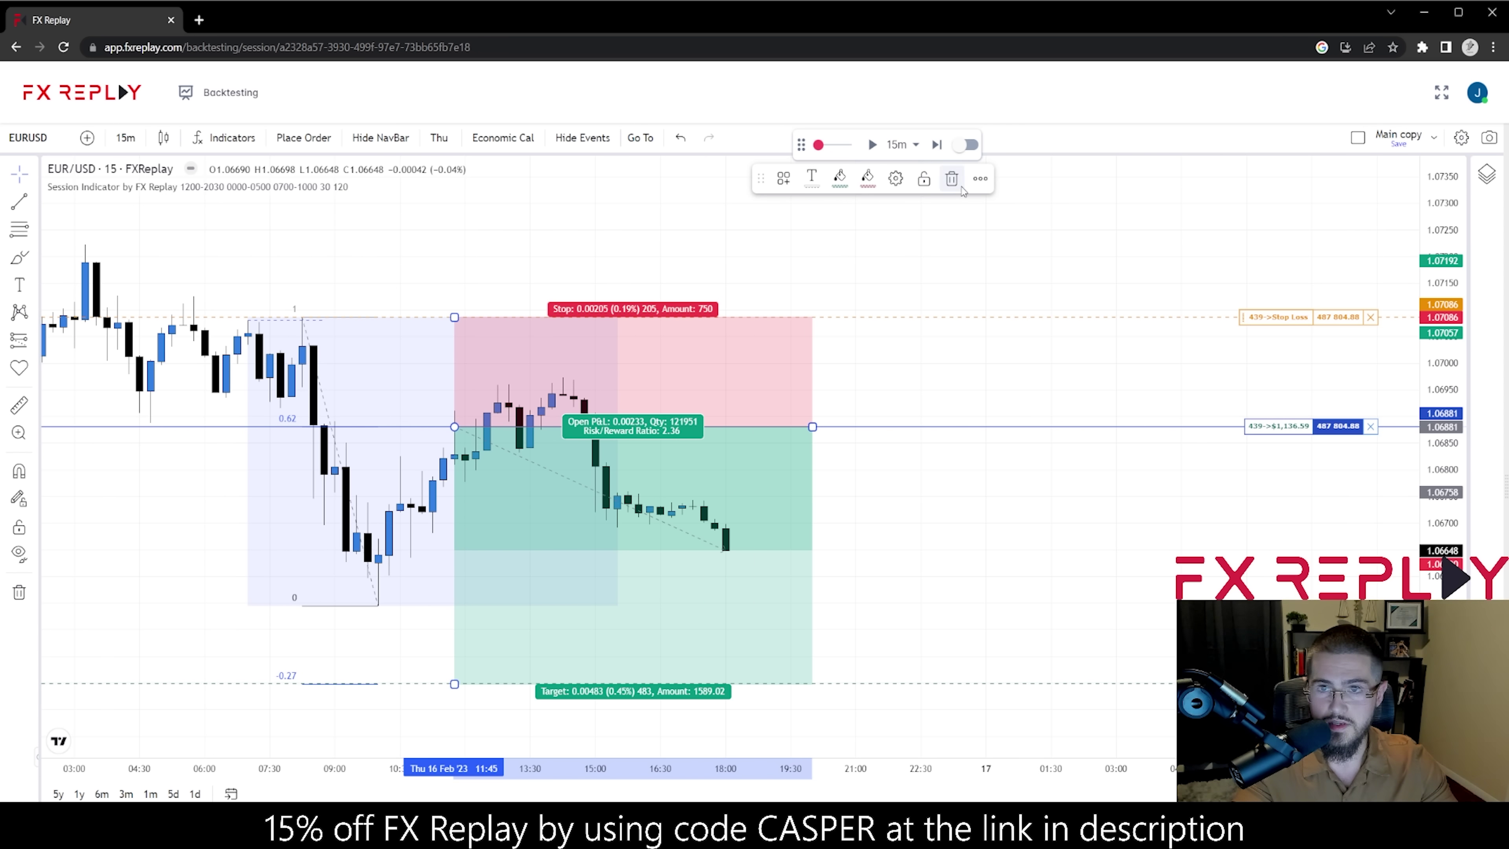
pyautogui.click(943, 147)
pyautogui.click(944, 147)
pyautogui.click(944, 148)
pyautogui.click(943, 147)
pyautogui.click(944, 148)
pyautogui.click(944, 147)
pyautogui.click(943, 147)
pyautogui.click(945, 148)
pyautogui.click(945, 148)
pyautogui.click(946, 149)
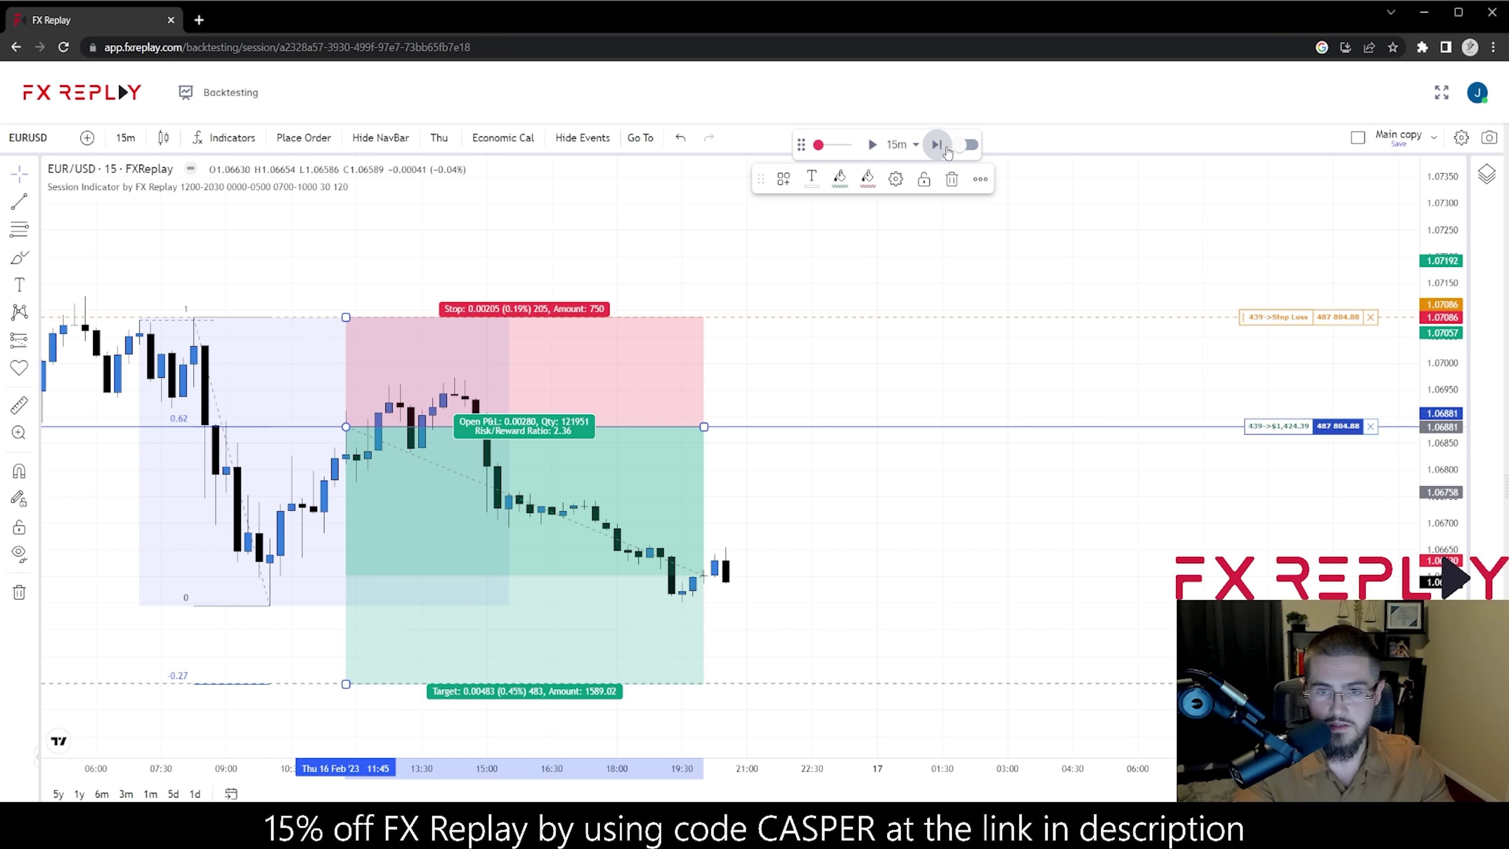
pyautogui.click(945, 149)
pyautogui.click(945, 149)
pyautogui.click(945, 148)
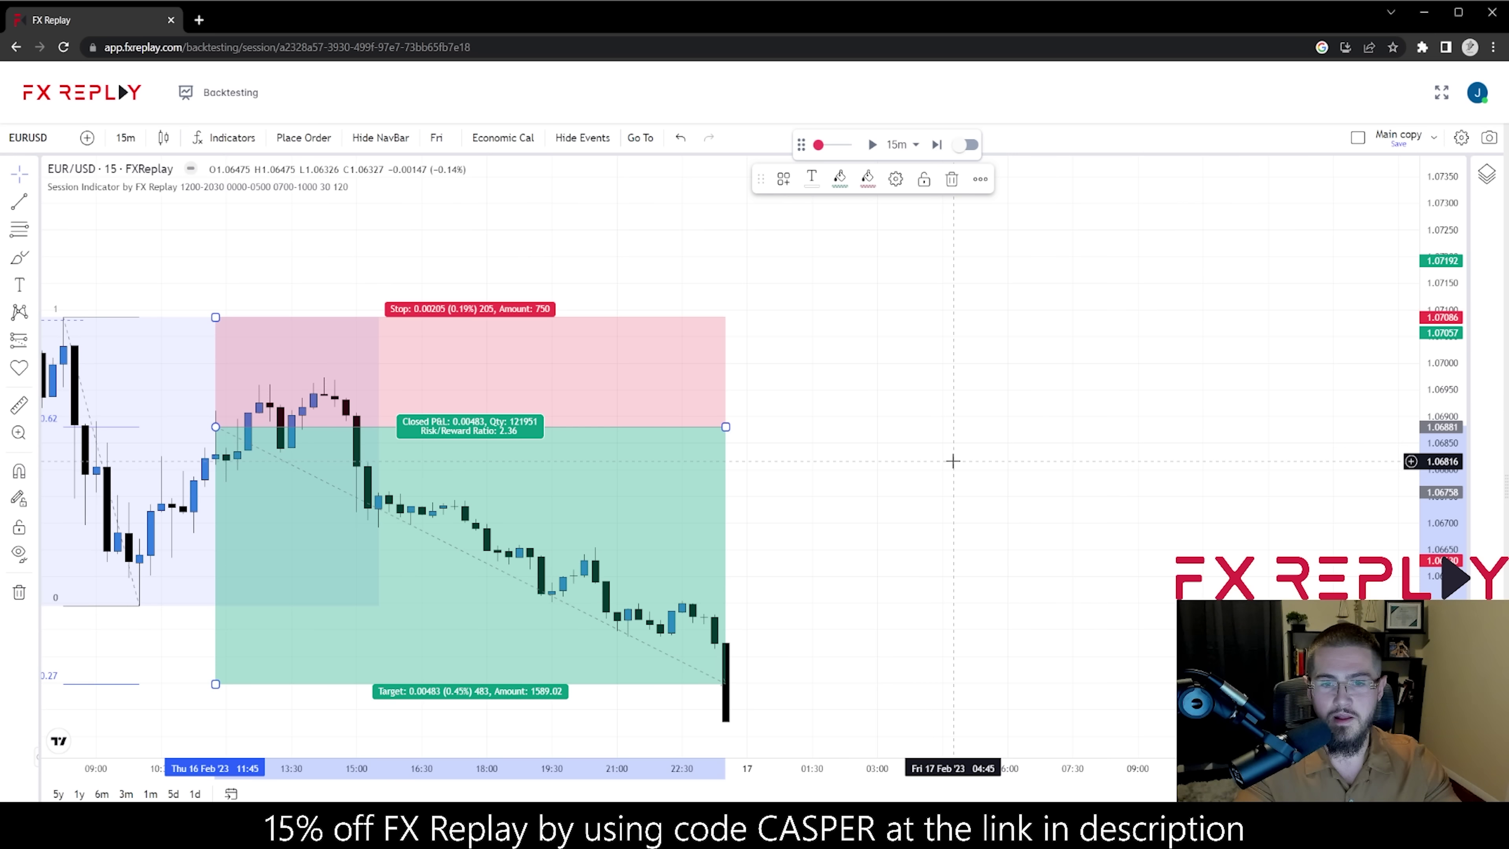
pyautogui.scroll(-2, 945, 470)
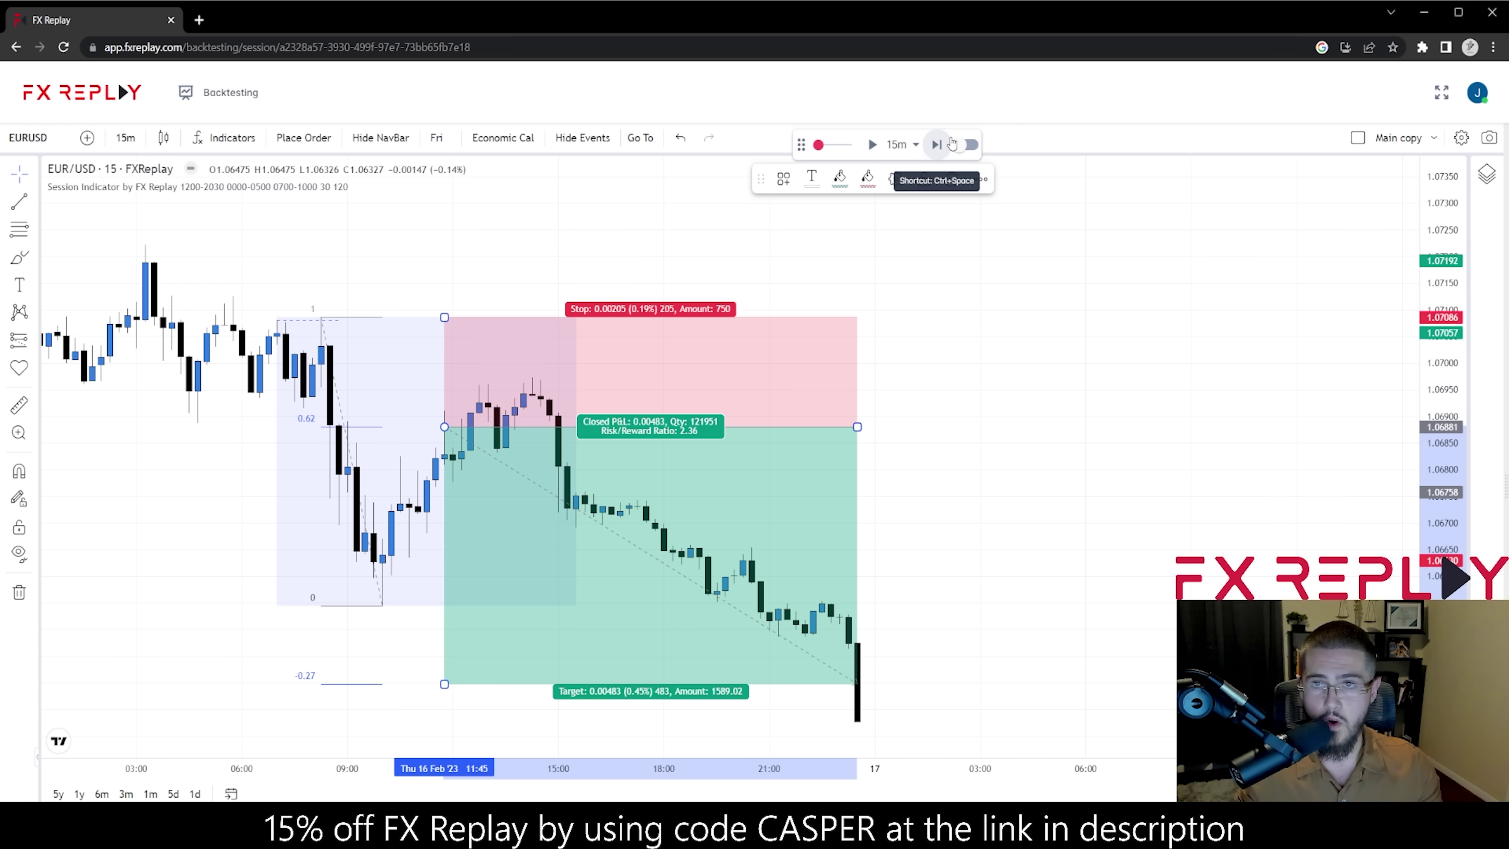
# - Skip the replay to the New York session on Friday 17 February and play it through the 09:15 candle
pyautogui.click(641, 138)
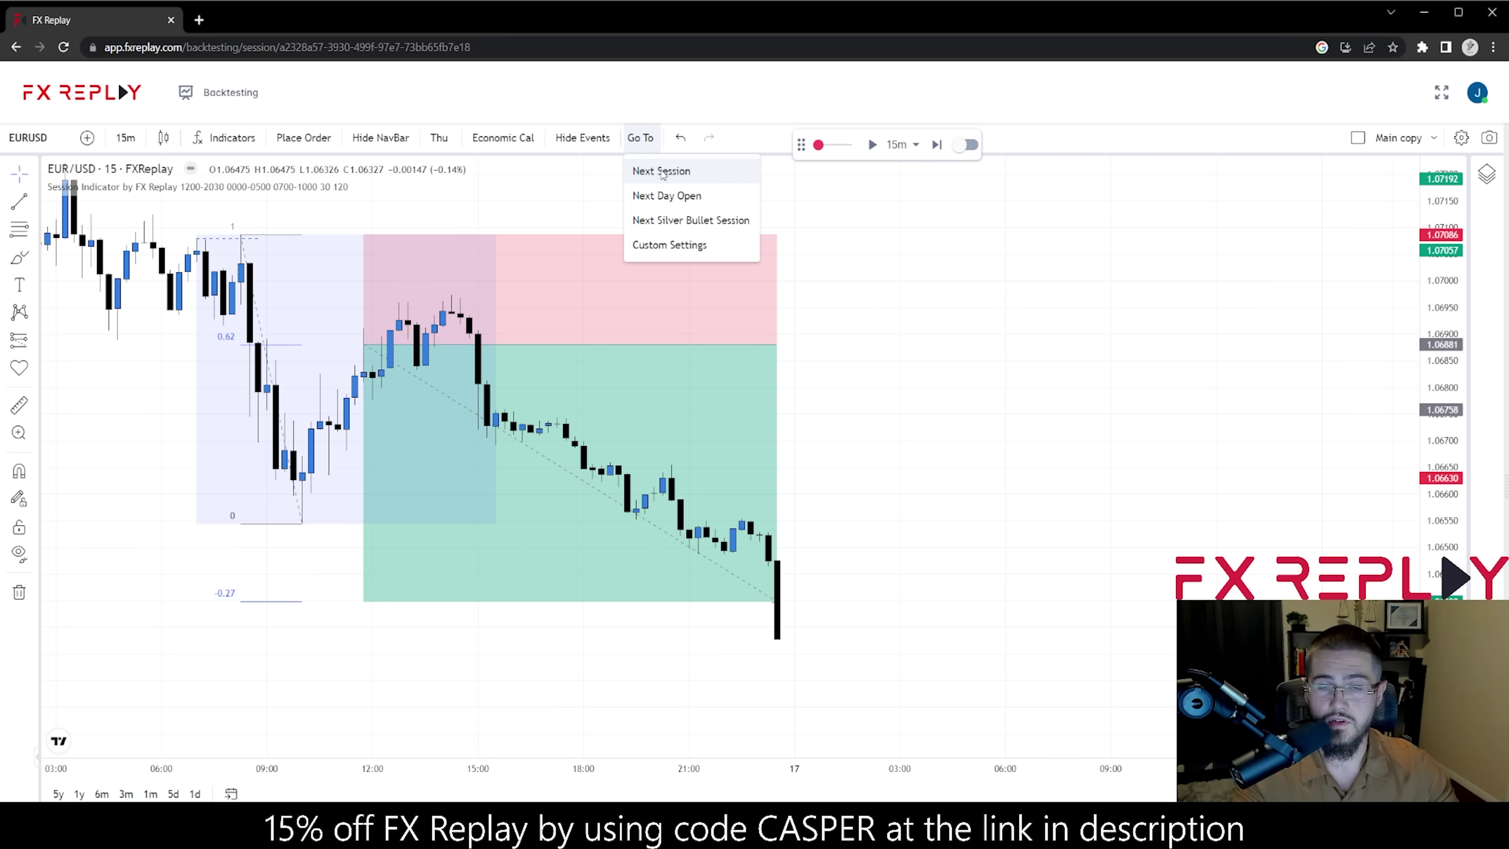
pyautogui.click(660, 171)
pyautogui.click(641, 139)
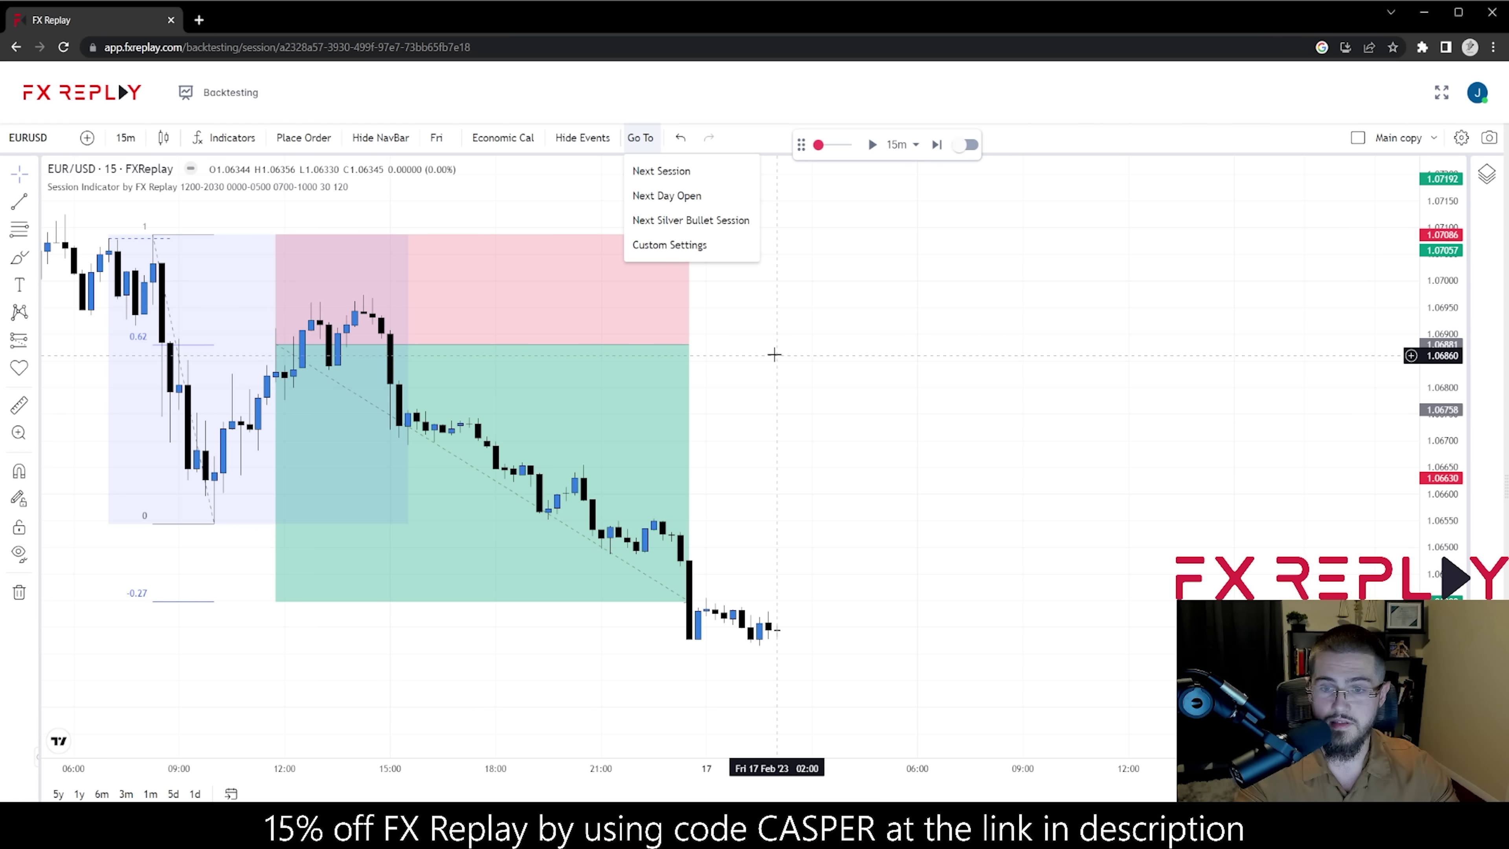
pyautogui.click(654, 170)
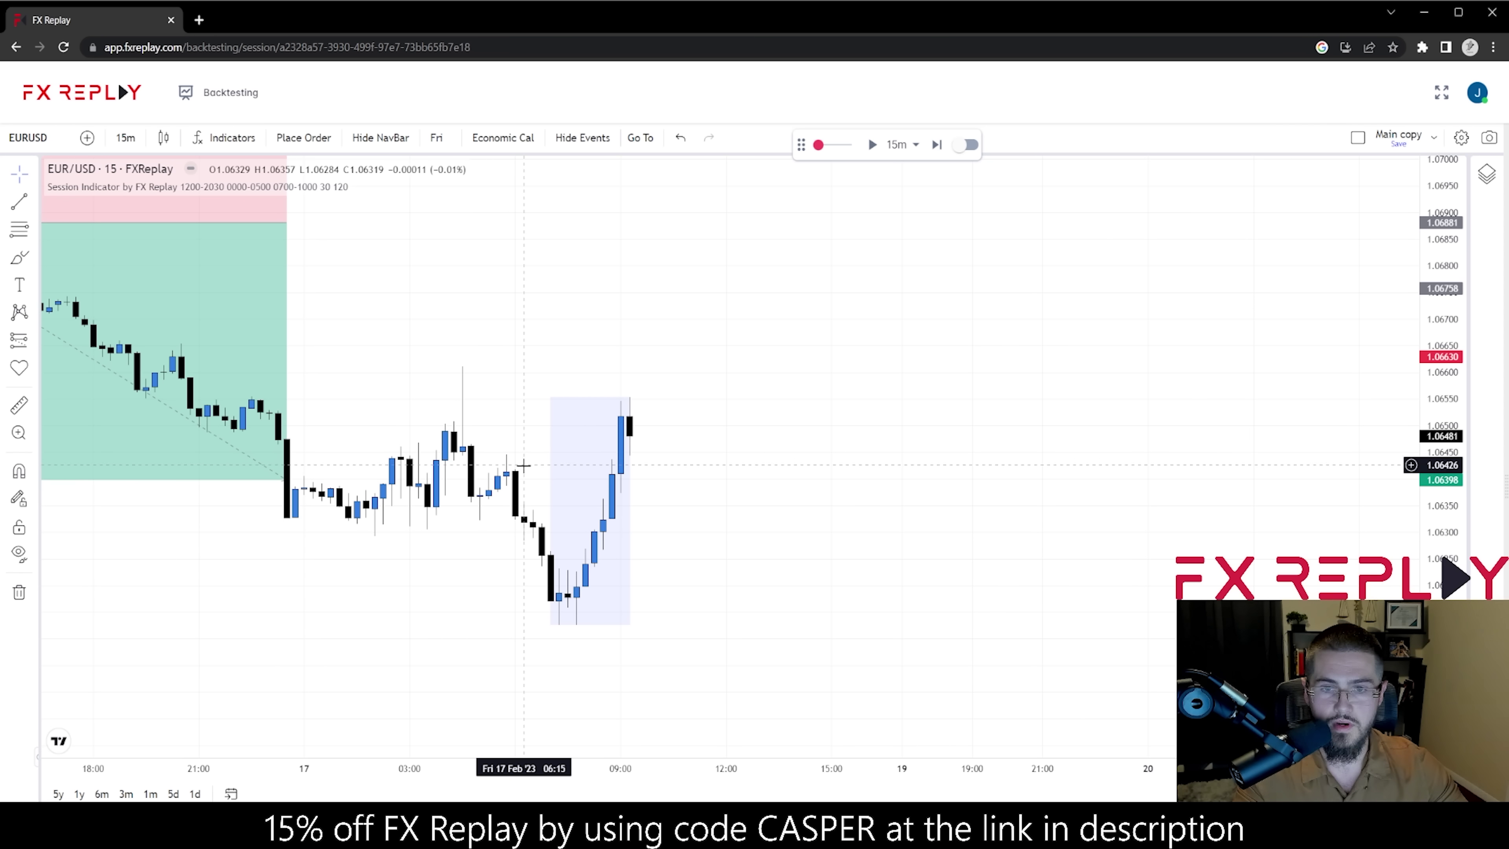
# - Mark the 02:00 low at 1.06292 with a horizontal trend line running to the 07:00 candle
pyautogui.hotkey('alt', 't')
pyautogui.click(375, 536)
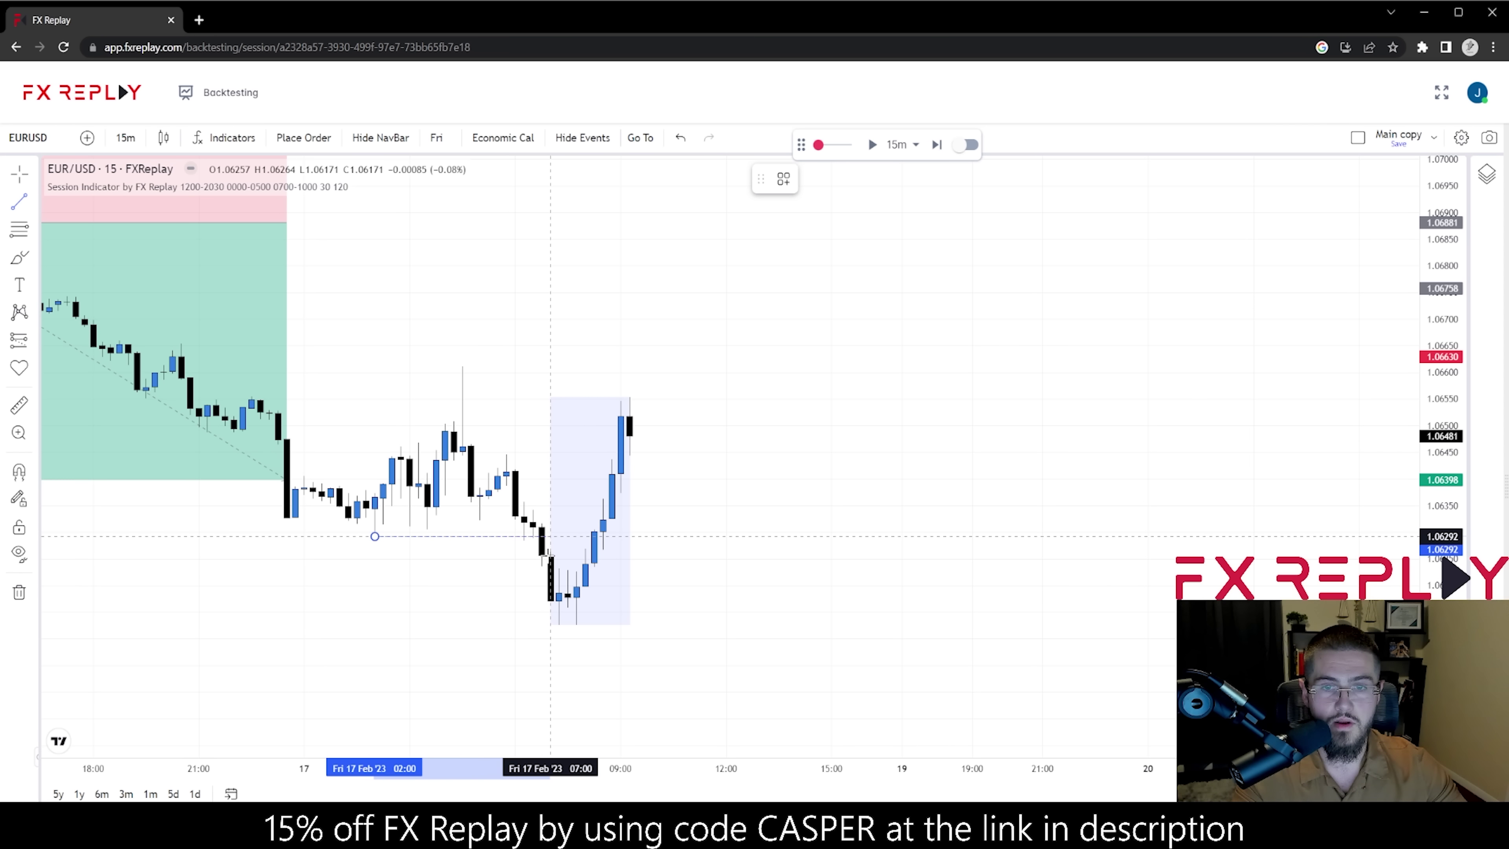
pyautogui.click(549, 537)
pyautogui.rightClick(546, 540)
pyautogui.click(627, 486)
# - Mark the 05:45 swing high with a horizontal trend line running to the session candle that breaks it
pyautogui.click(19, 201)
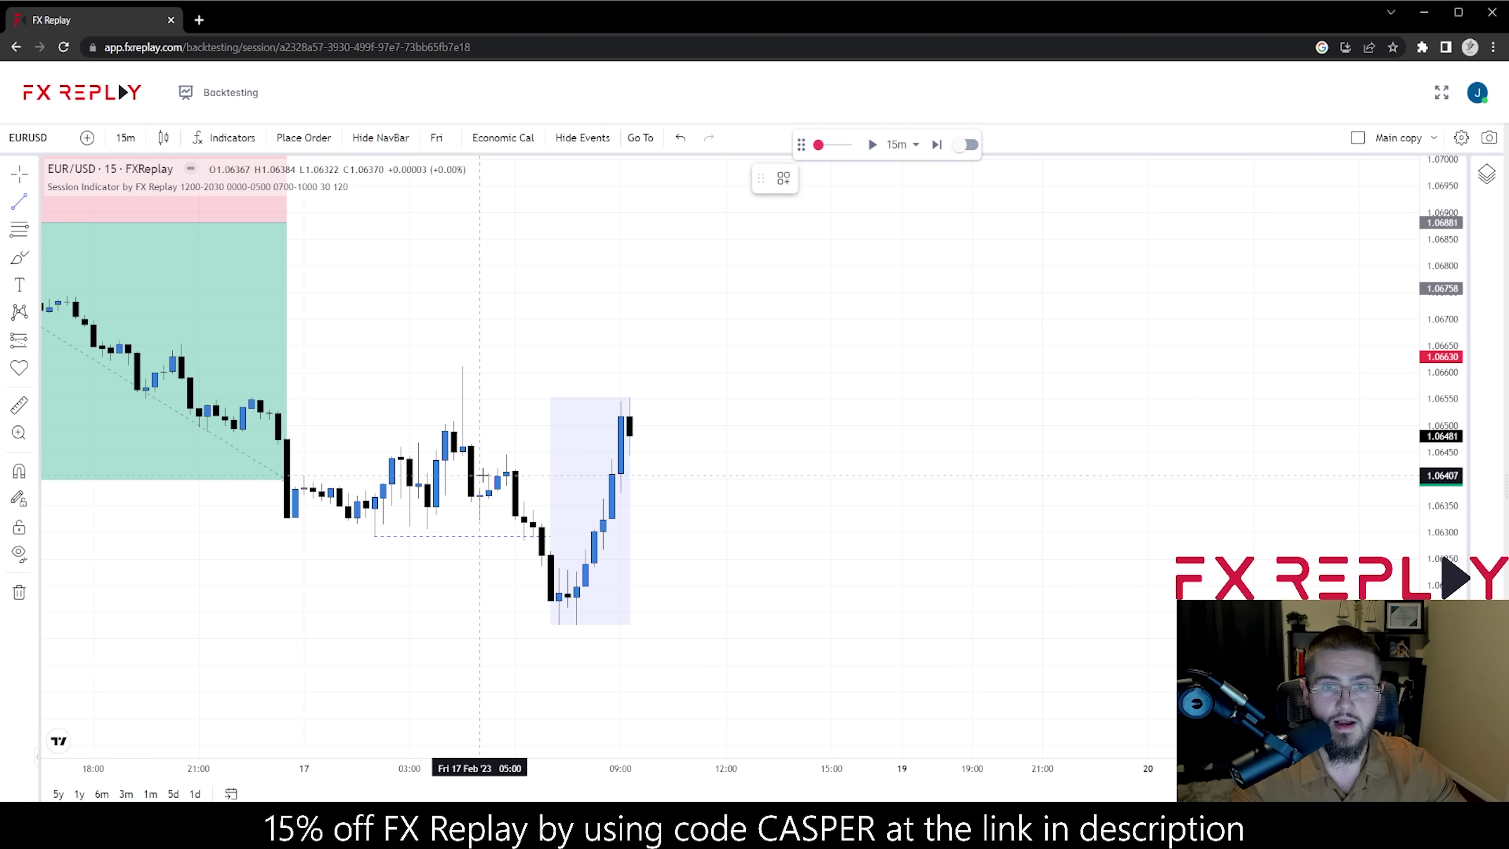
pyautogui.keyDown('ctrl'); pyautogui.click(506, 456); pyautogui.keyUp('ctrl')
pyautogui.keyDown('shift'); pyautogui.click(620, 453); pyautogui.keyUp('shift')
pyautogui.rightClick(621, 450)
pyautogui.click(826, 219)
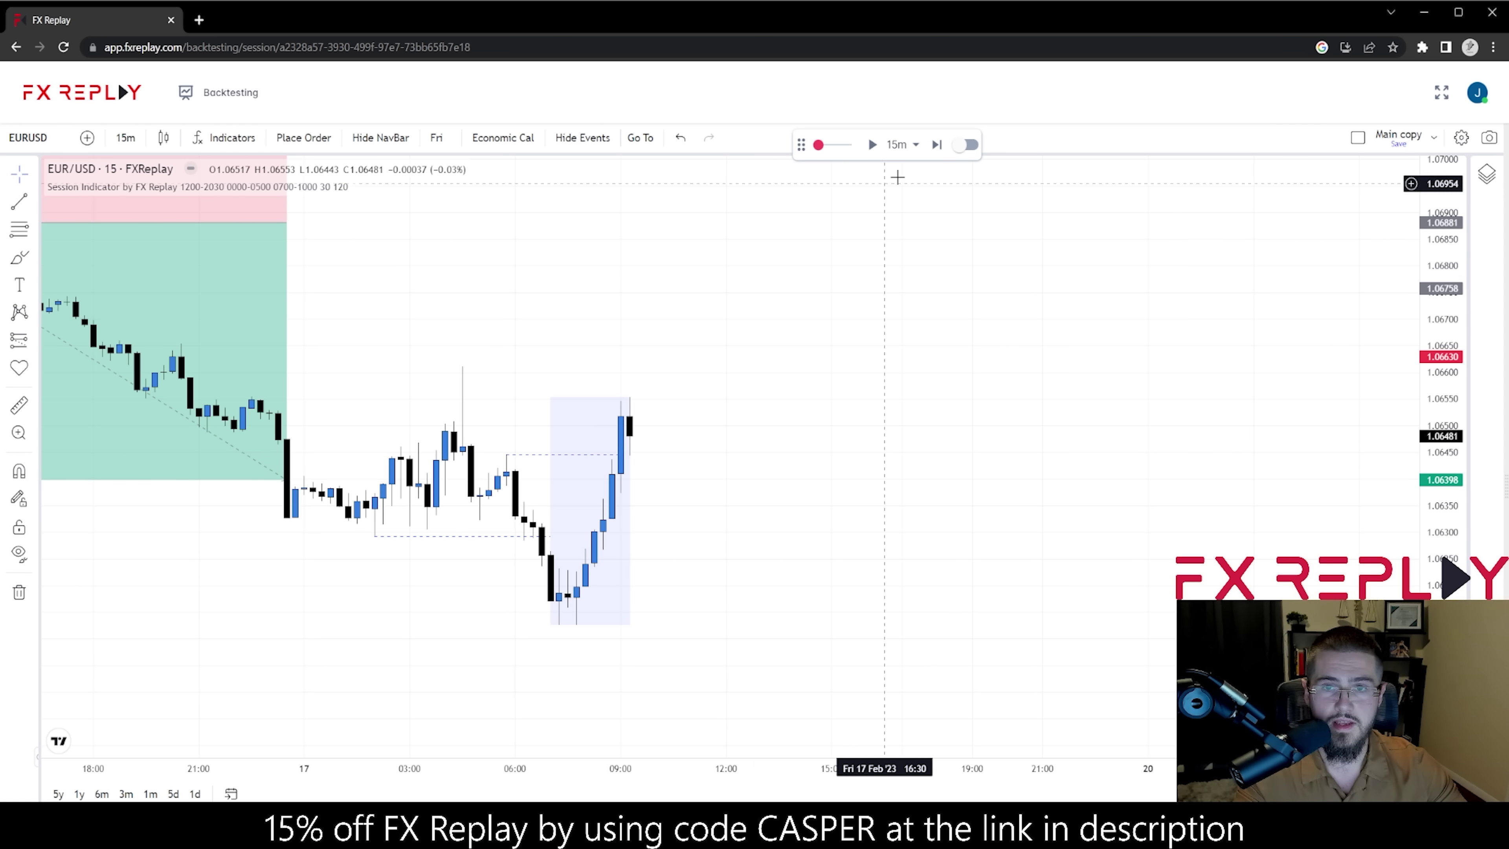
# - Advance the replay to the 09:45 candle and draw a Fibonacci retracement from the session low to the 09:15 high
pyautogui.click(937, 146)
pyautogui.click(937, 149)
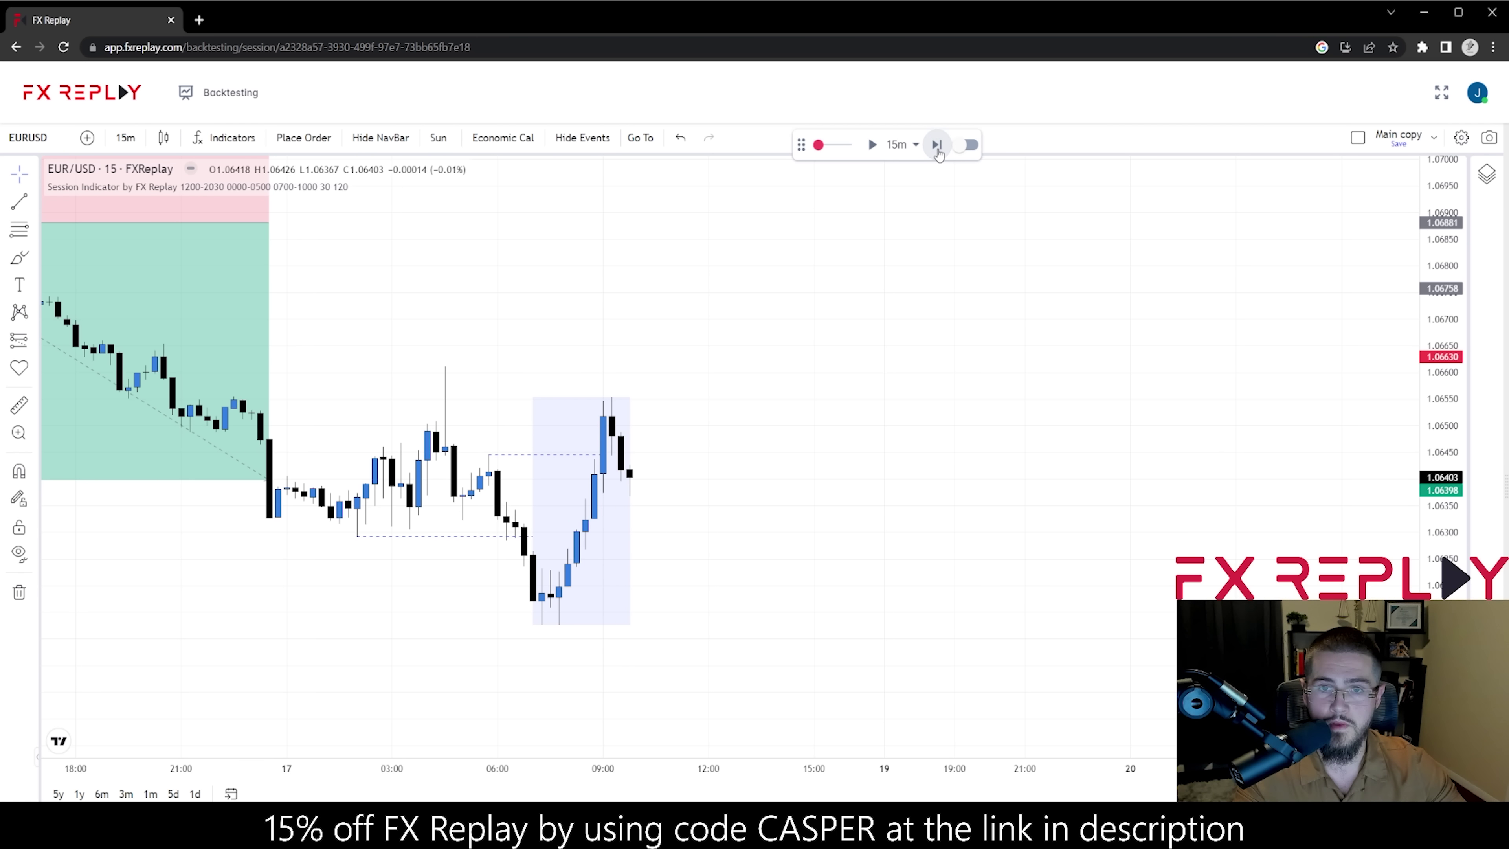
pyautogui.click(21, 229)
pyautogui.keyDown('ctrl'); pyautogui.click(542, 627); pyautogui.keyUp('ctrl')
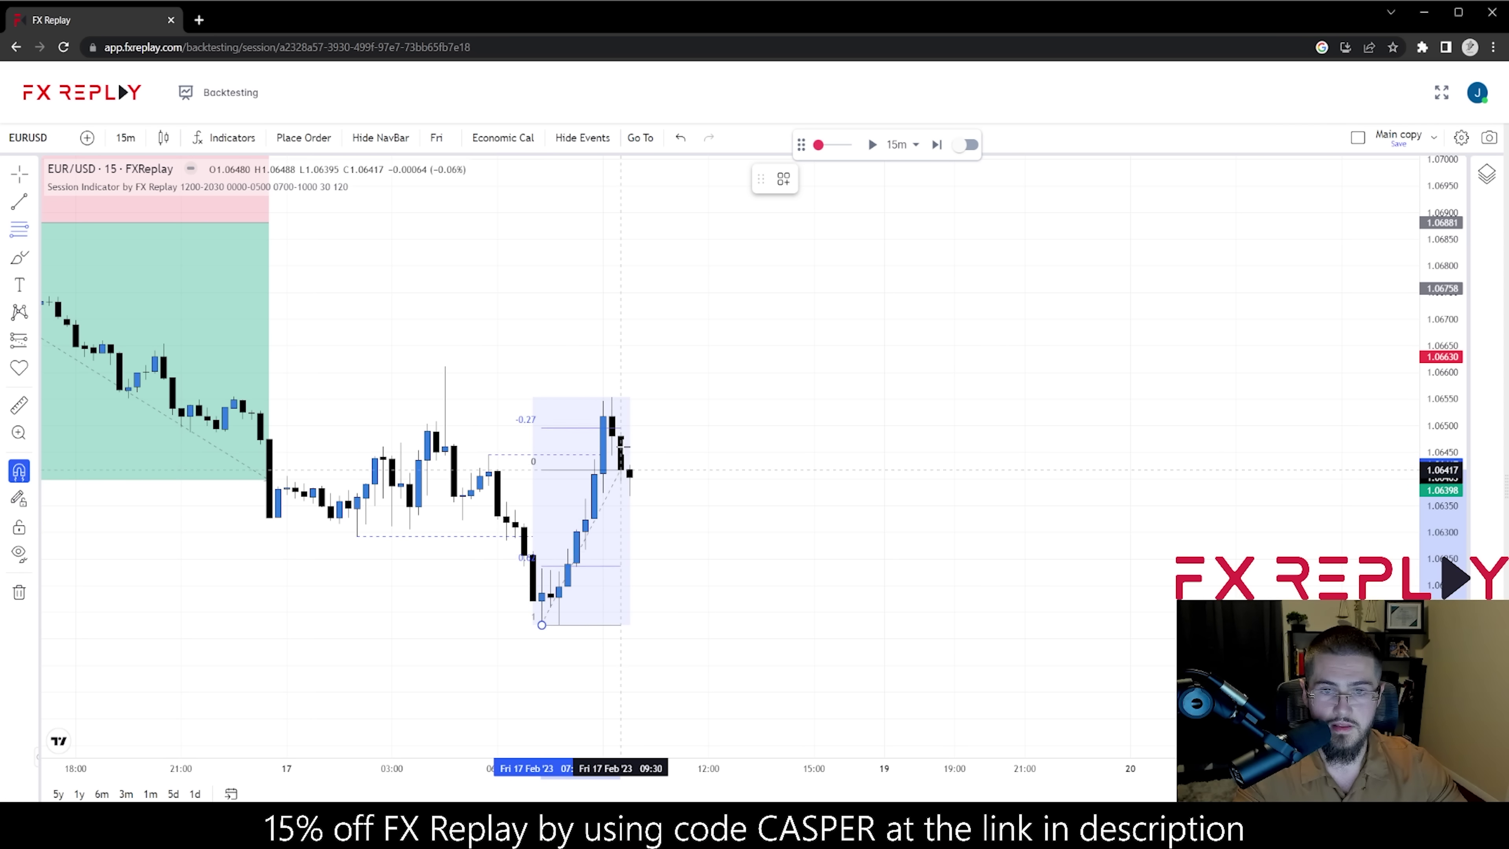
pyautogui.keyDown('ctrl'); pyautogui.click(611, 392); pyautogui.keyUp('ctrl')
pyautogui.rightClick(615, 388)
pyautogui.click(707, 354)
# - Place a long position at the 0.62 level, 1.06288, with the stop at 1.06126 and the target at the -0.27 level, 1.06670
pyautogui.scroll(3, 702, 351)
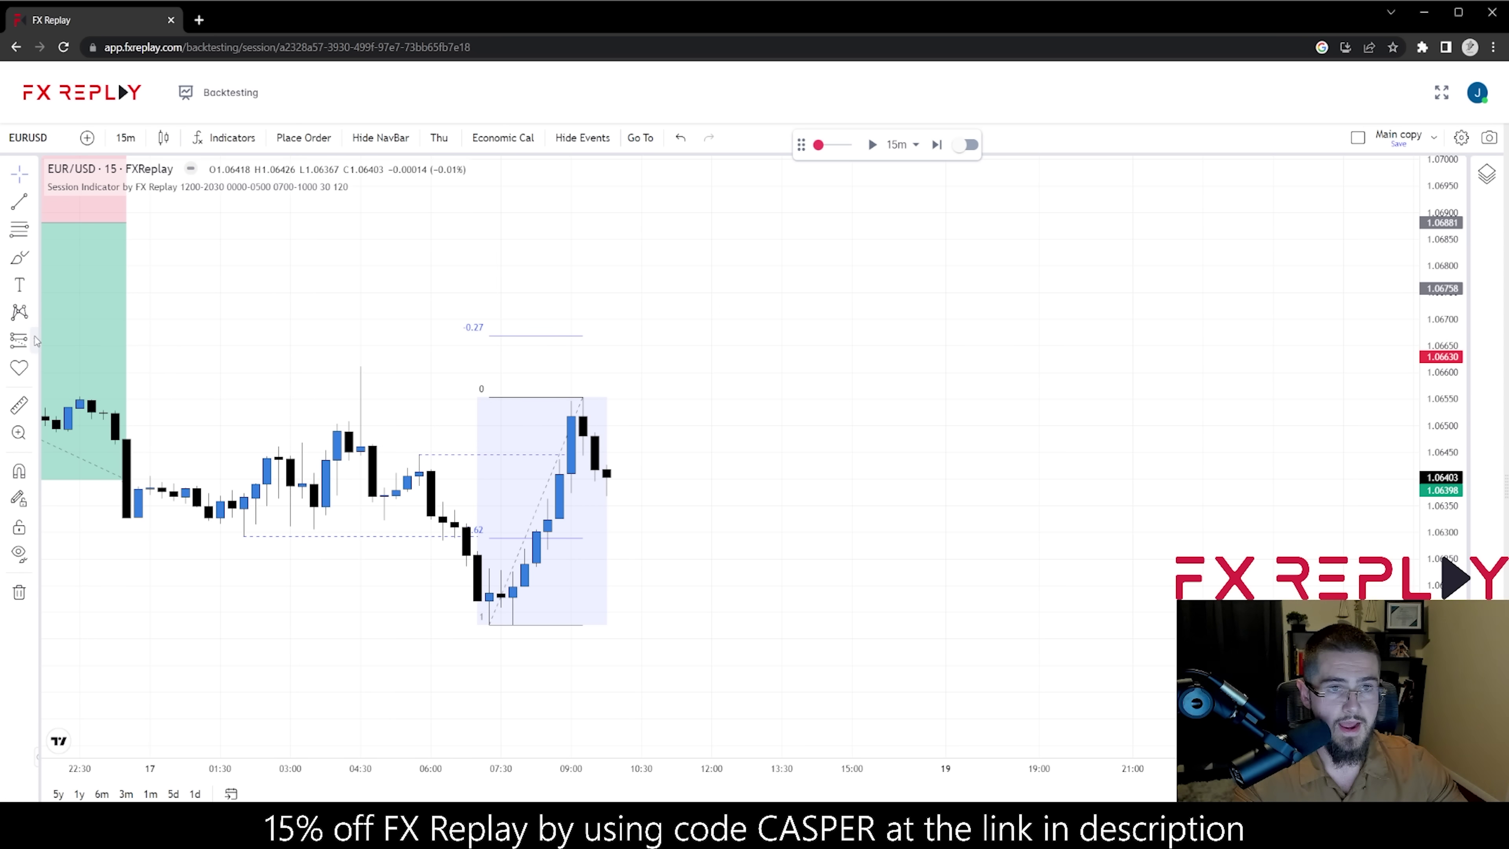
pyautogui.click(19, 340)
pyautogui.click(642, 539)
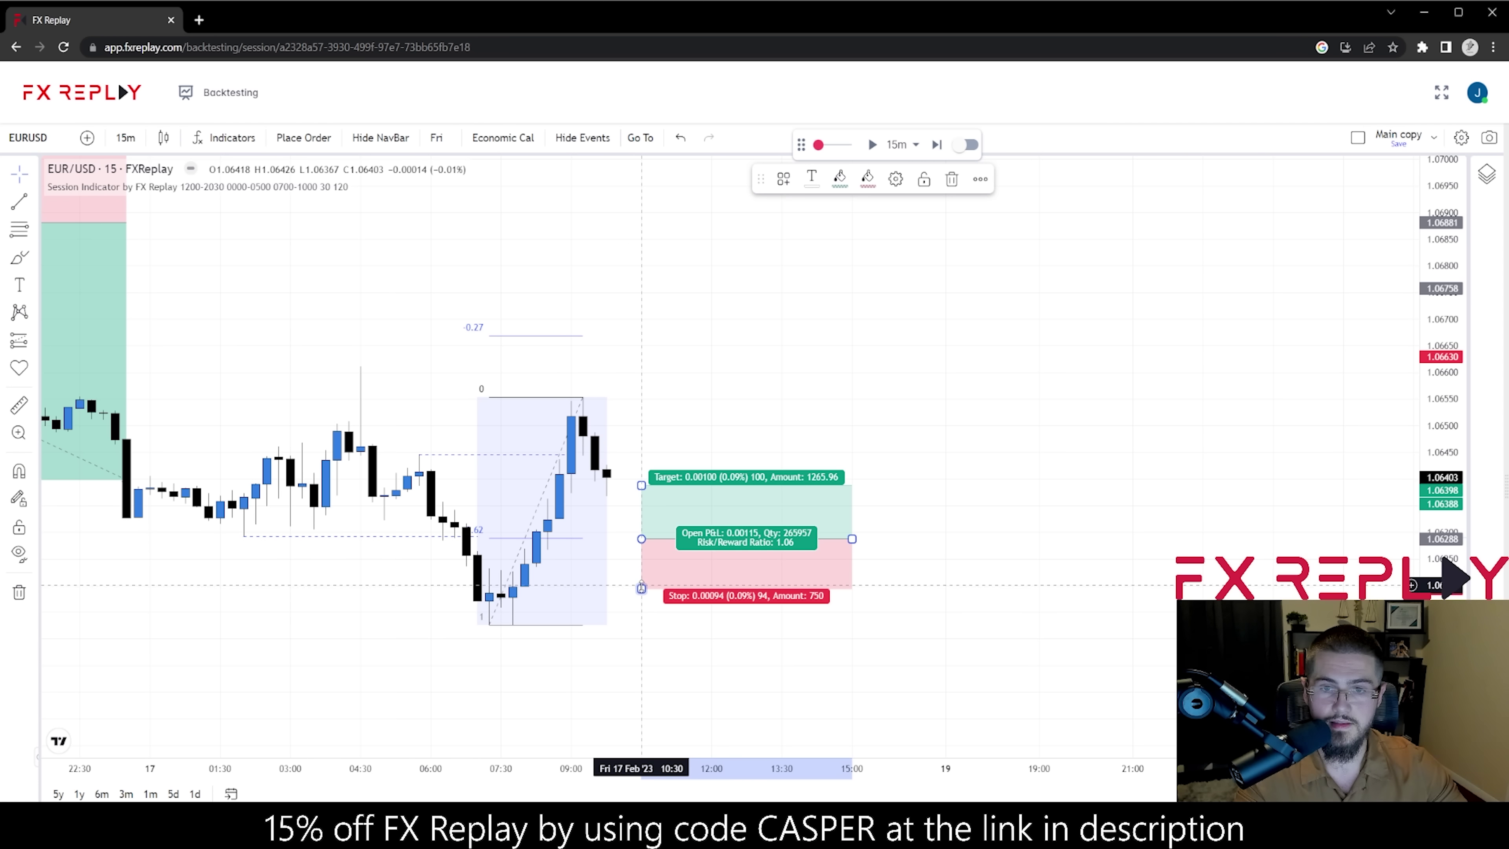
pyautogui.moveTo(641, 589); pyautogui.dragTo(641, 625)
pyautogui.moveTo(642, 485); pyautogui.dragTo(642, 335)
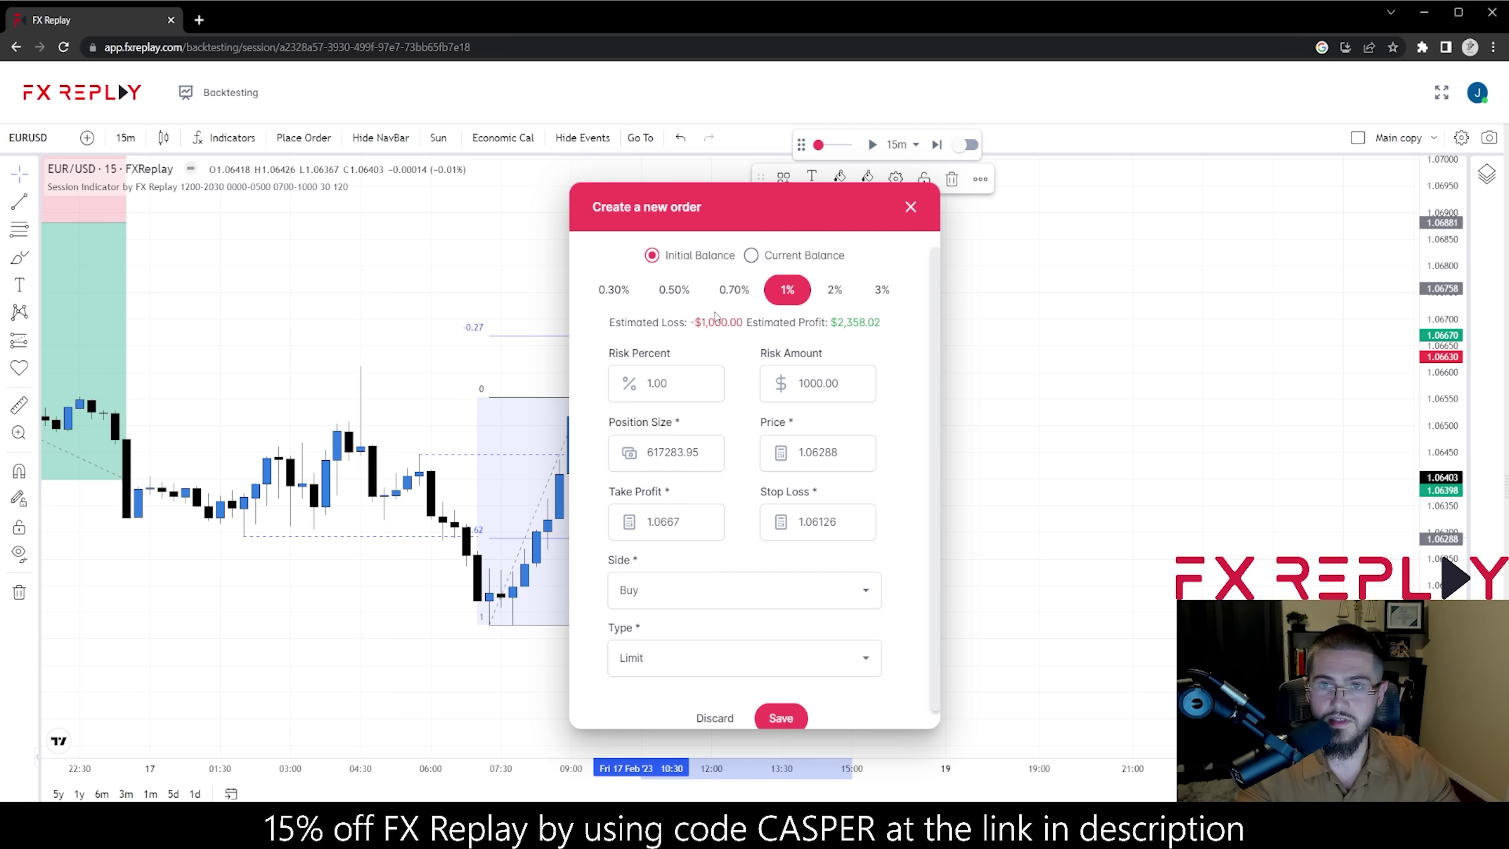
# - Place the 1% risk buy limit order at 1.06288 and play the replay forward to the 10:00 candle
pyautogui.click(780, 716)
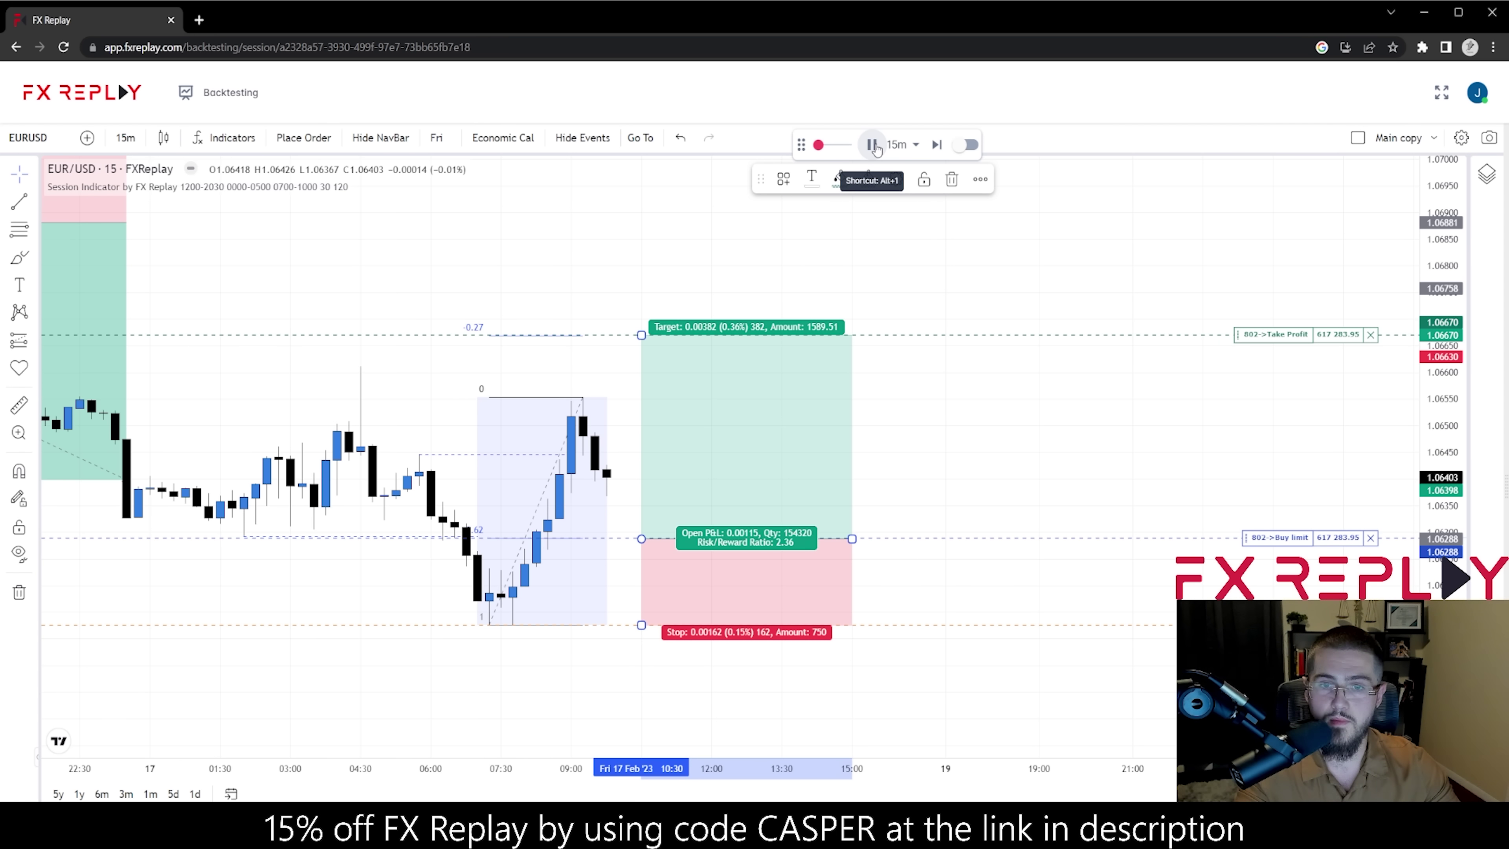
pyautogui.click(872, 144)
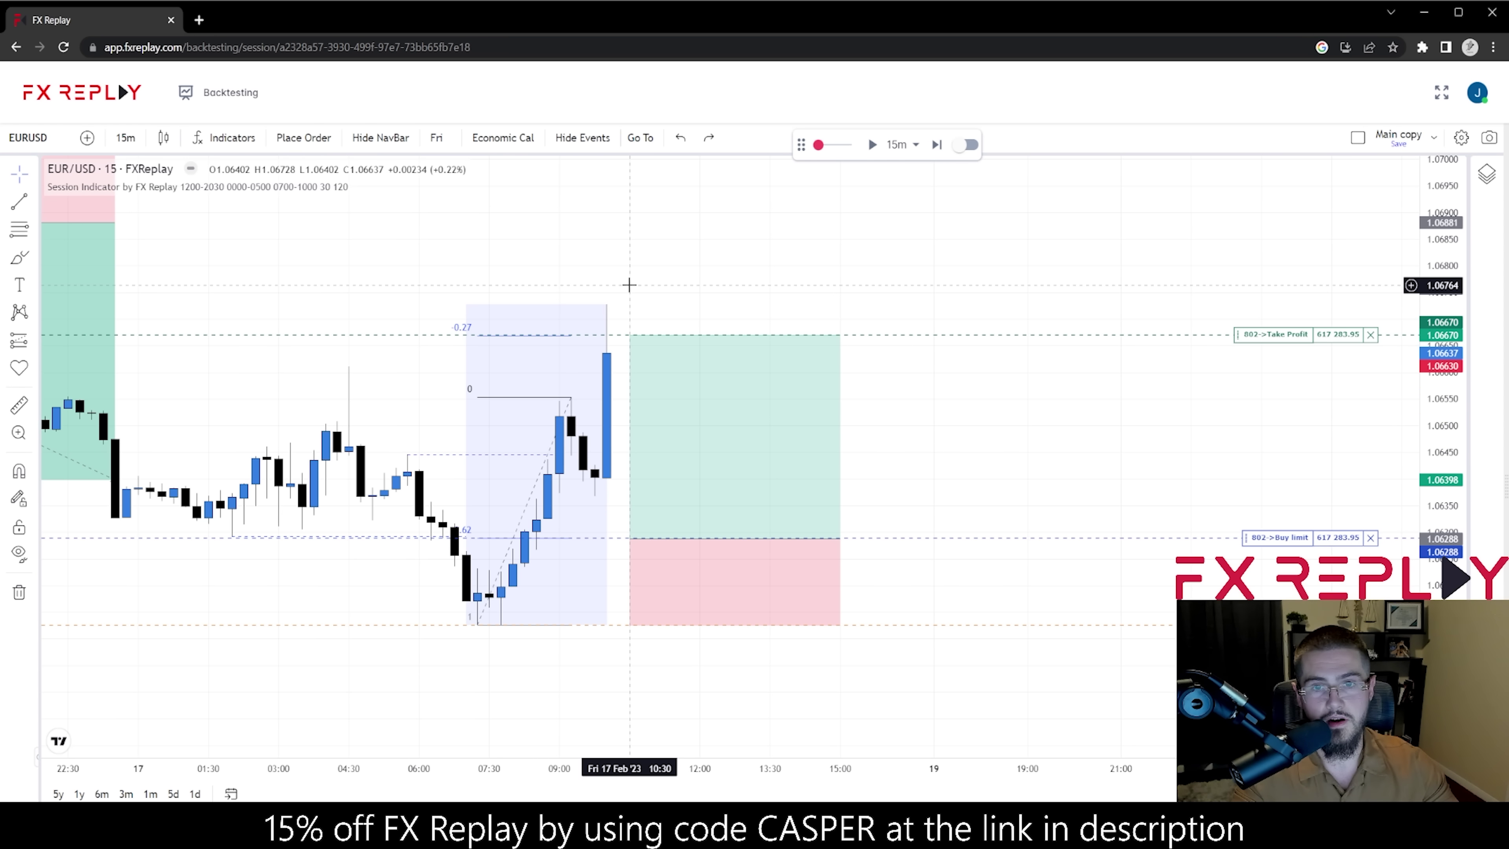
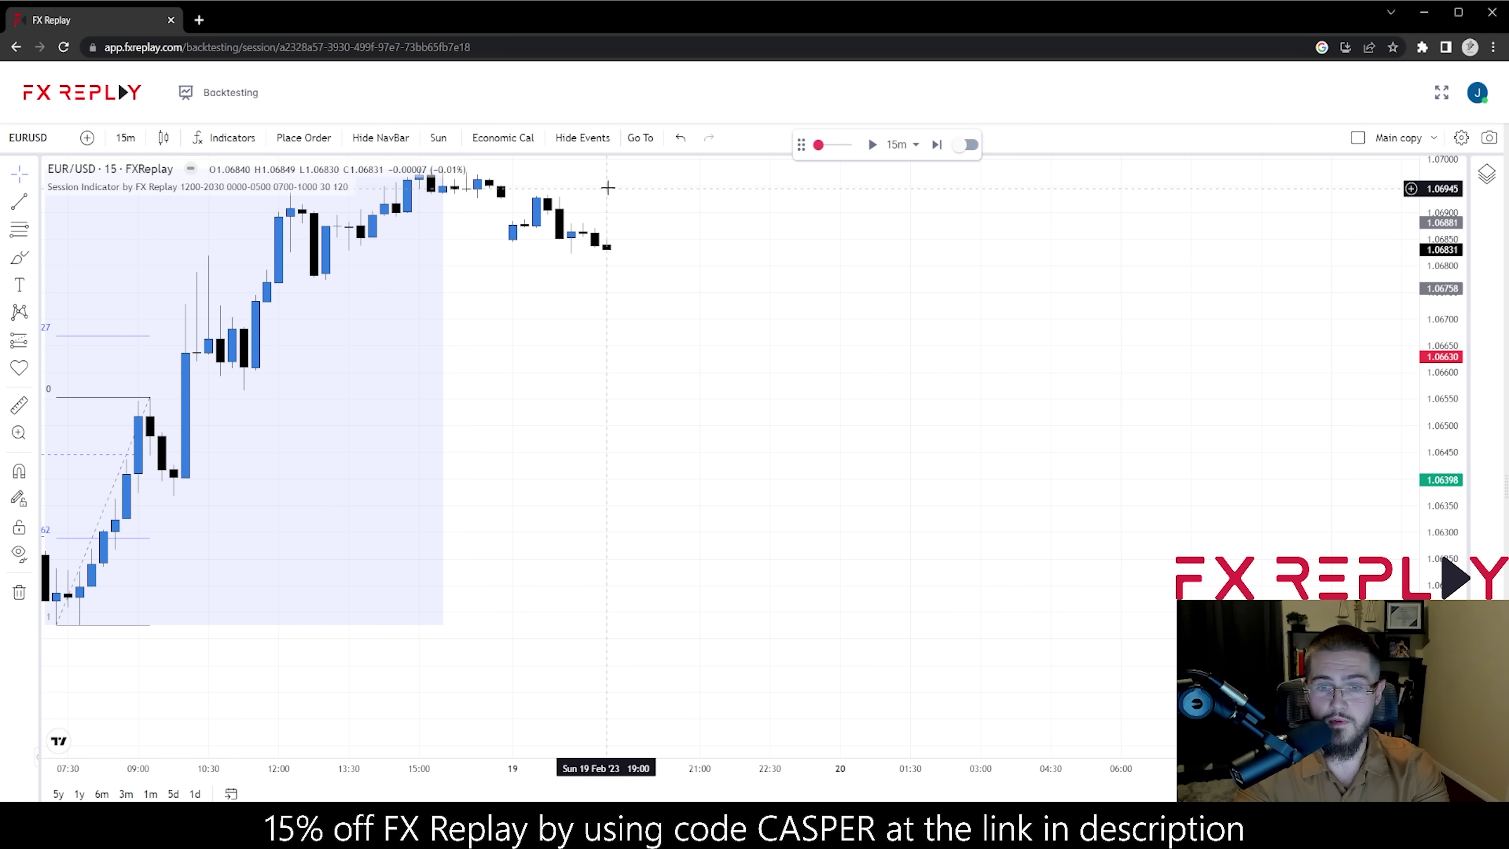
# - Jump to the 20 February New York session and advance the replay to the 08:30 candle
pyautogui.click(648, 143)
pyautogui.click(668, 169)
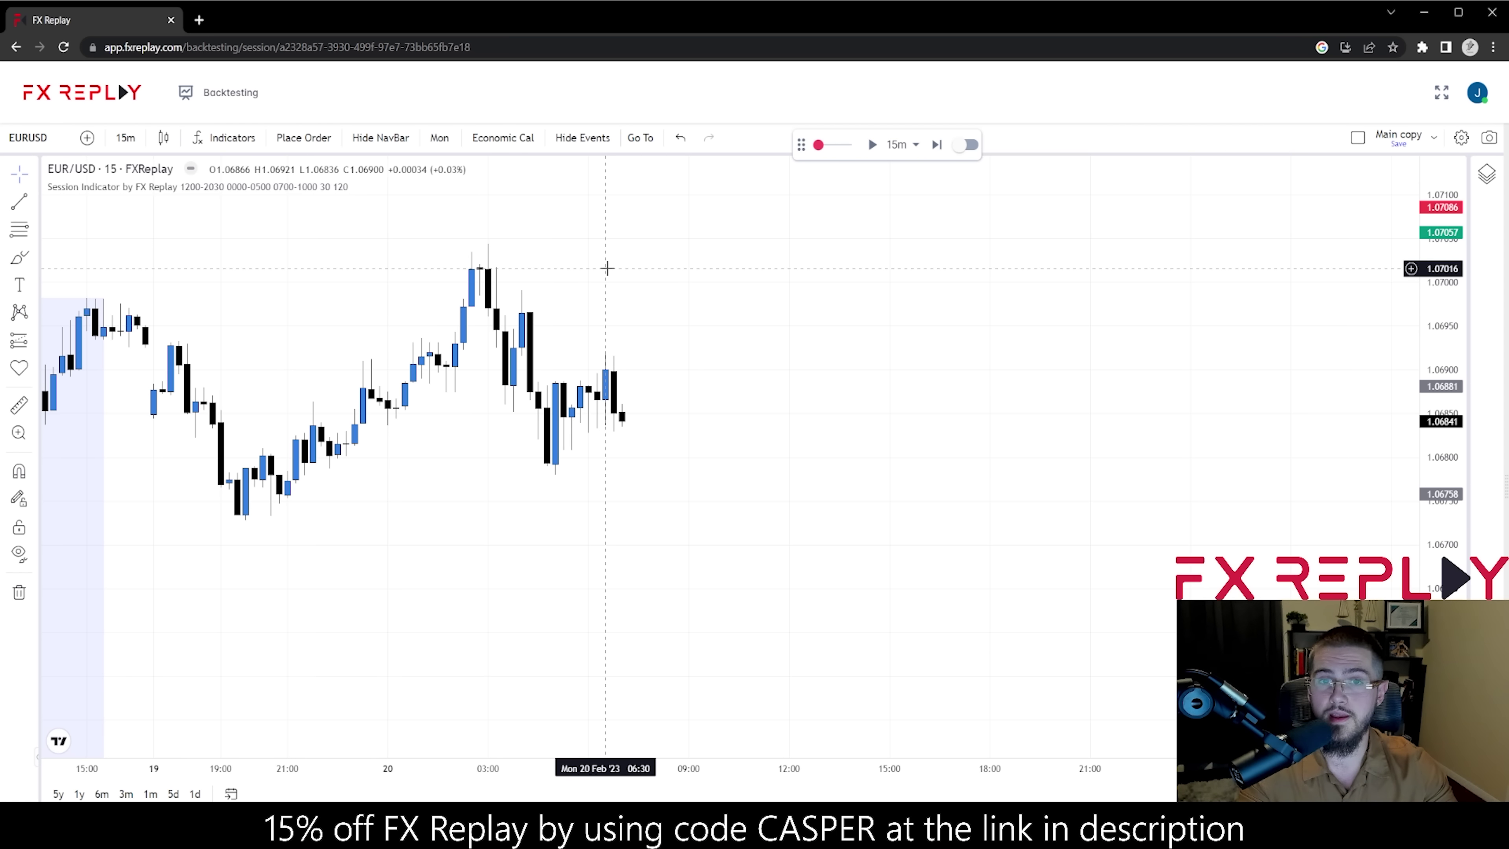
pyautogui.moveTo(616, 232); pyautogui.dragTo(642, 285)
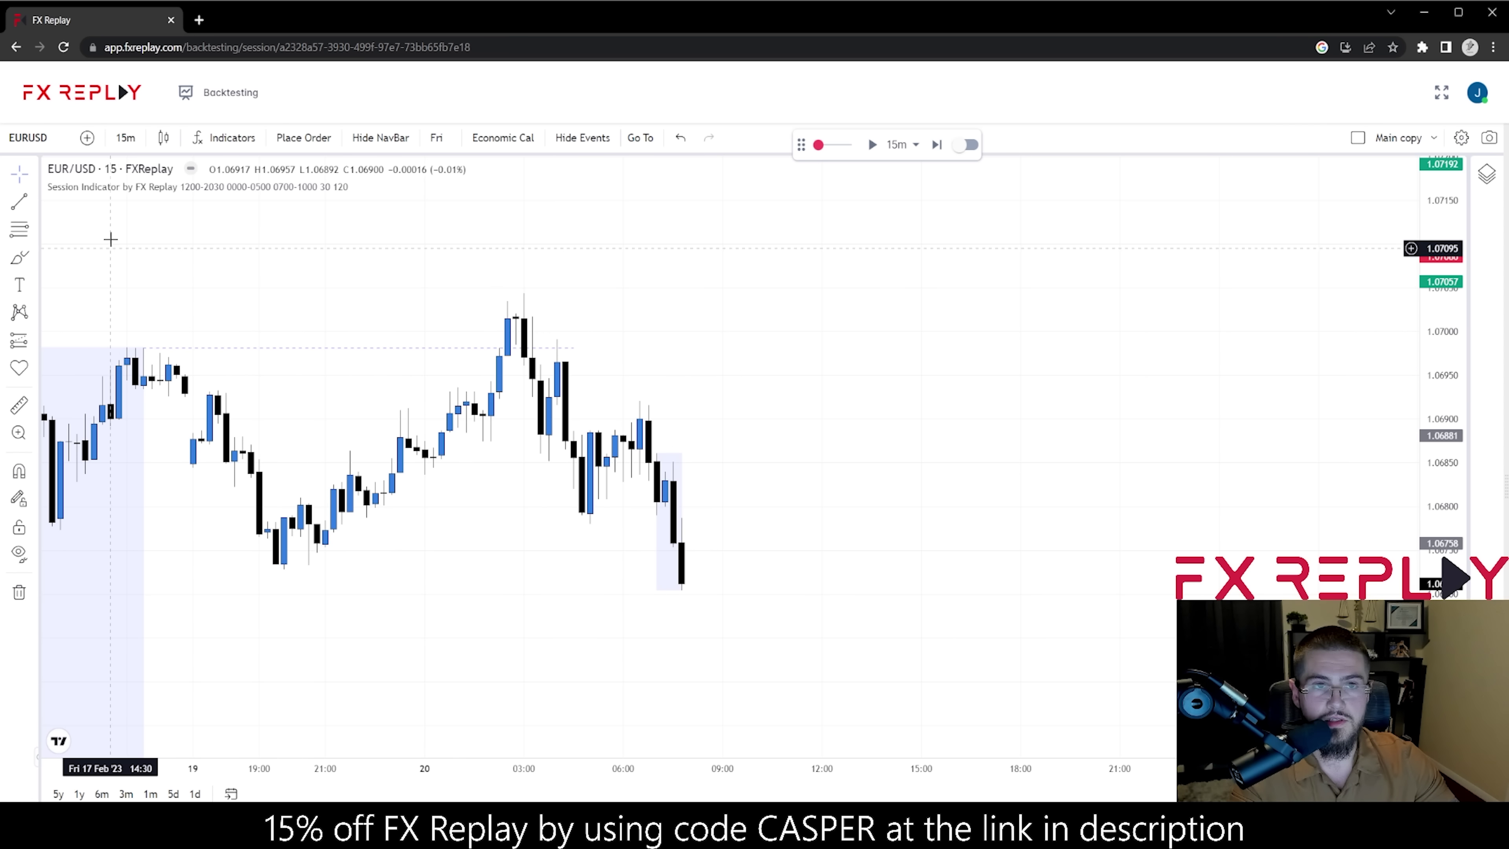
pyautogui.click(937, 146)
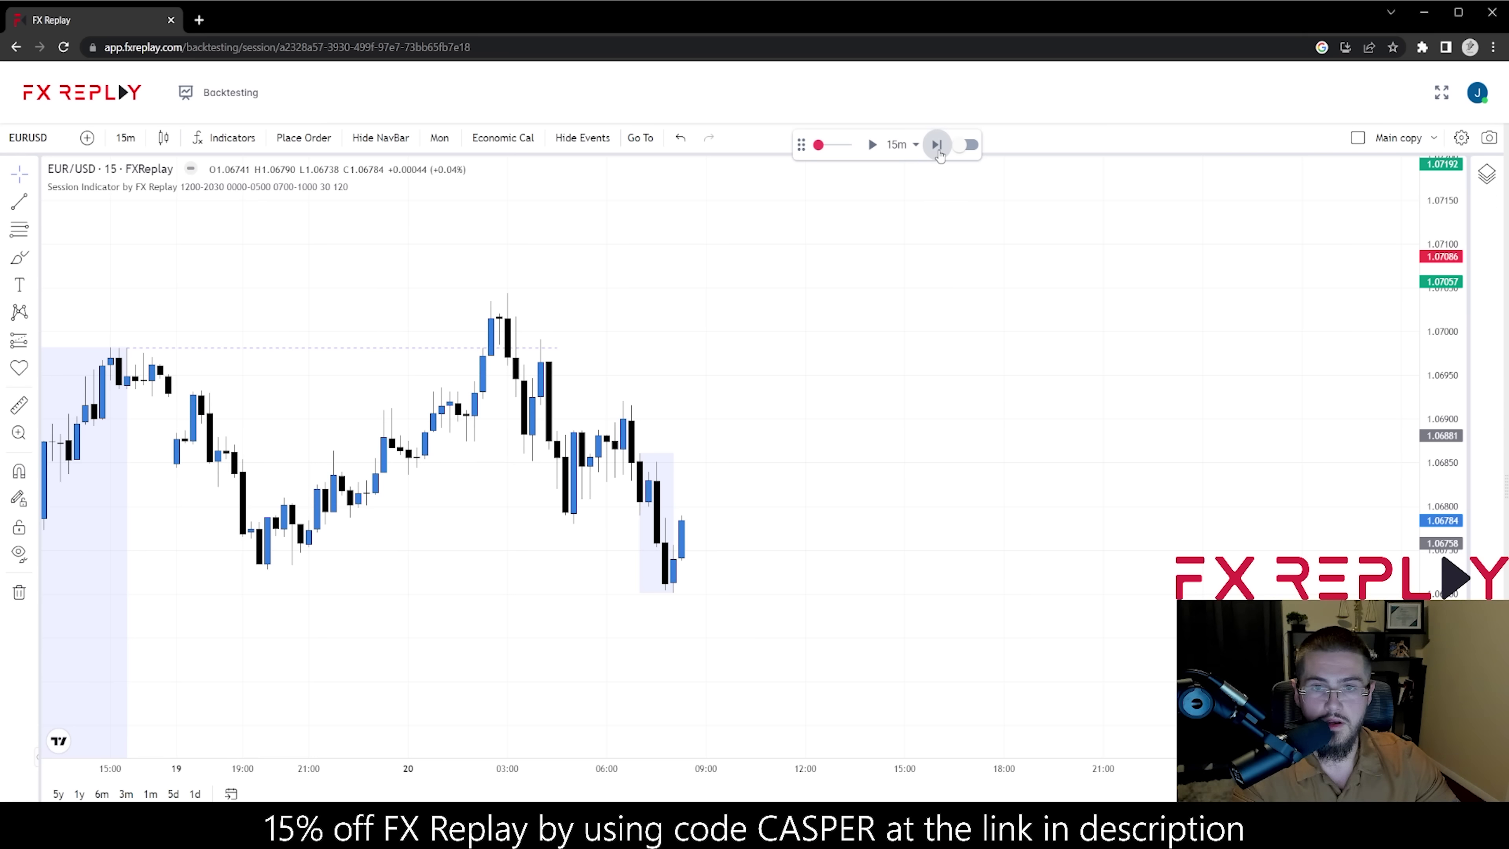
pyautogui.click(938, 147)
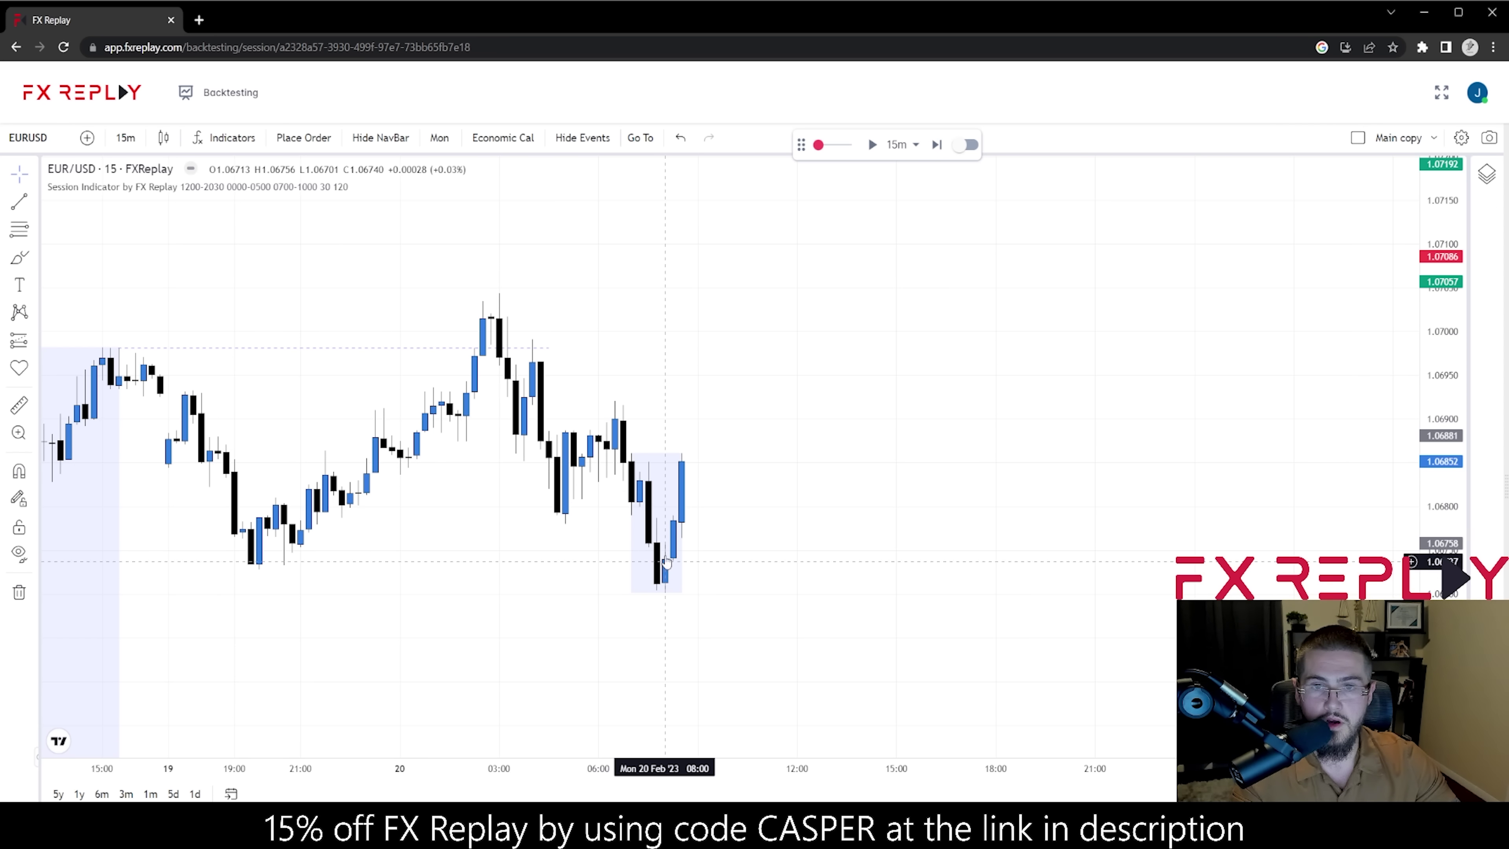
# - Draw a Fibonacci retracement from the 03:00 swing high at 1.07044 down to the 20 February session low
pyautogui.moveTo(432, 440); pyautogui.dragTo(401, 437)
pyautogui.click(18, 229)
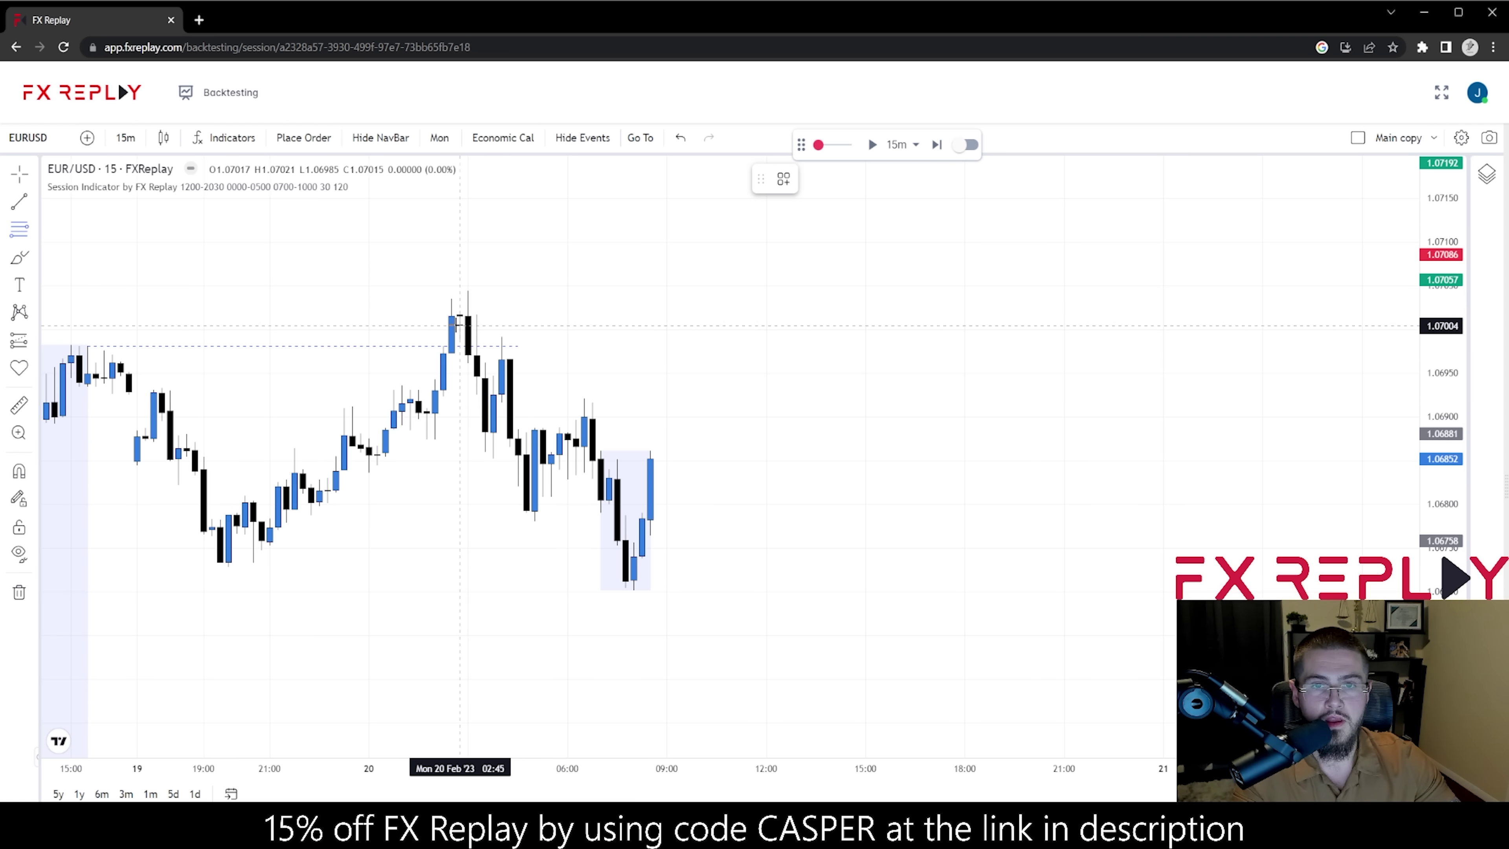
pyautogui.click(468, 292)
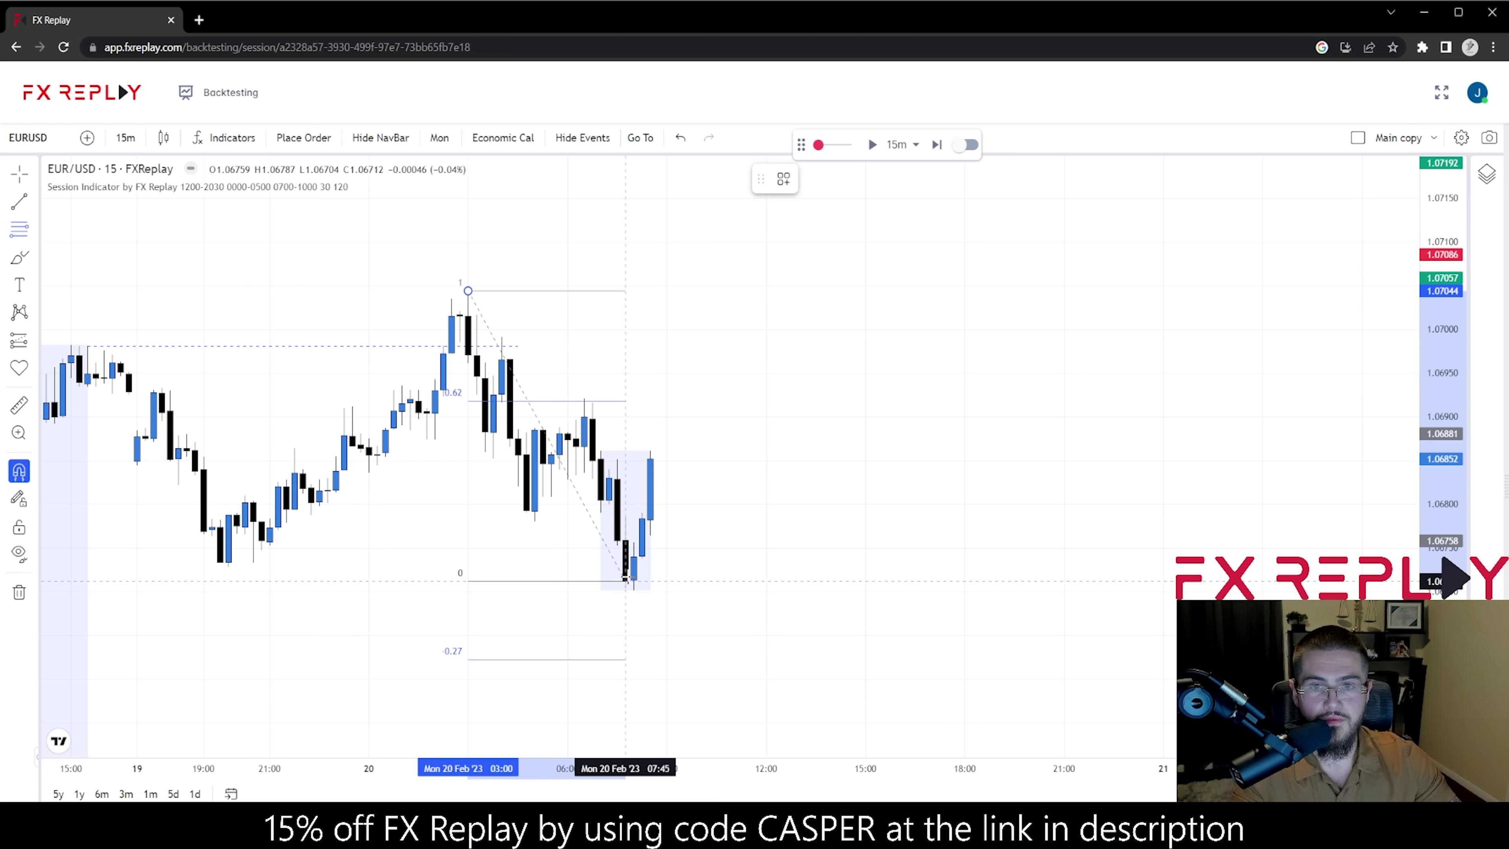
pyautogui.click(630, 593)
pyautogui.rightClick(633, 597)
pyautogui.click(707, 367)
pyautogui.scroll(1, 687, 360)
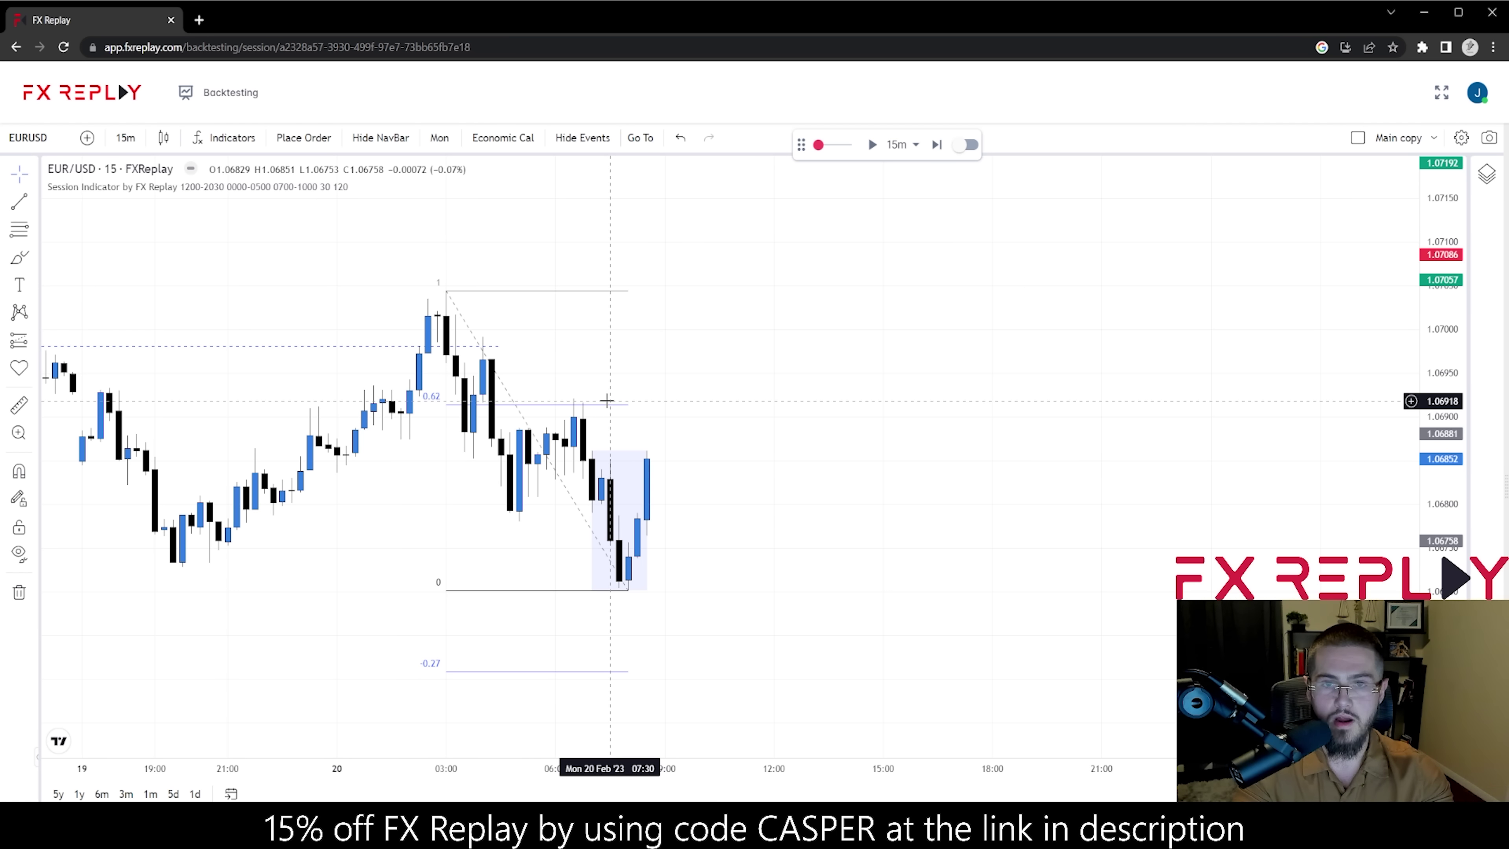
# - Place a short position at the 0.62 level, 1.06913, with the stop at 1.07044 and the target at the -0.27 level, 1.06608
pyautogui.moveTo(607, 401); pyautogui.dragTo(580, 396)
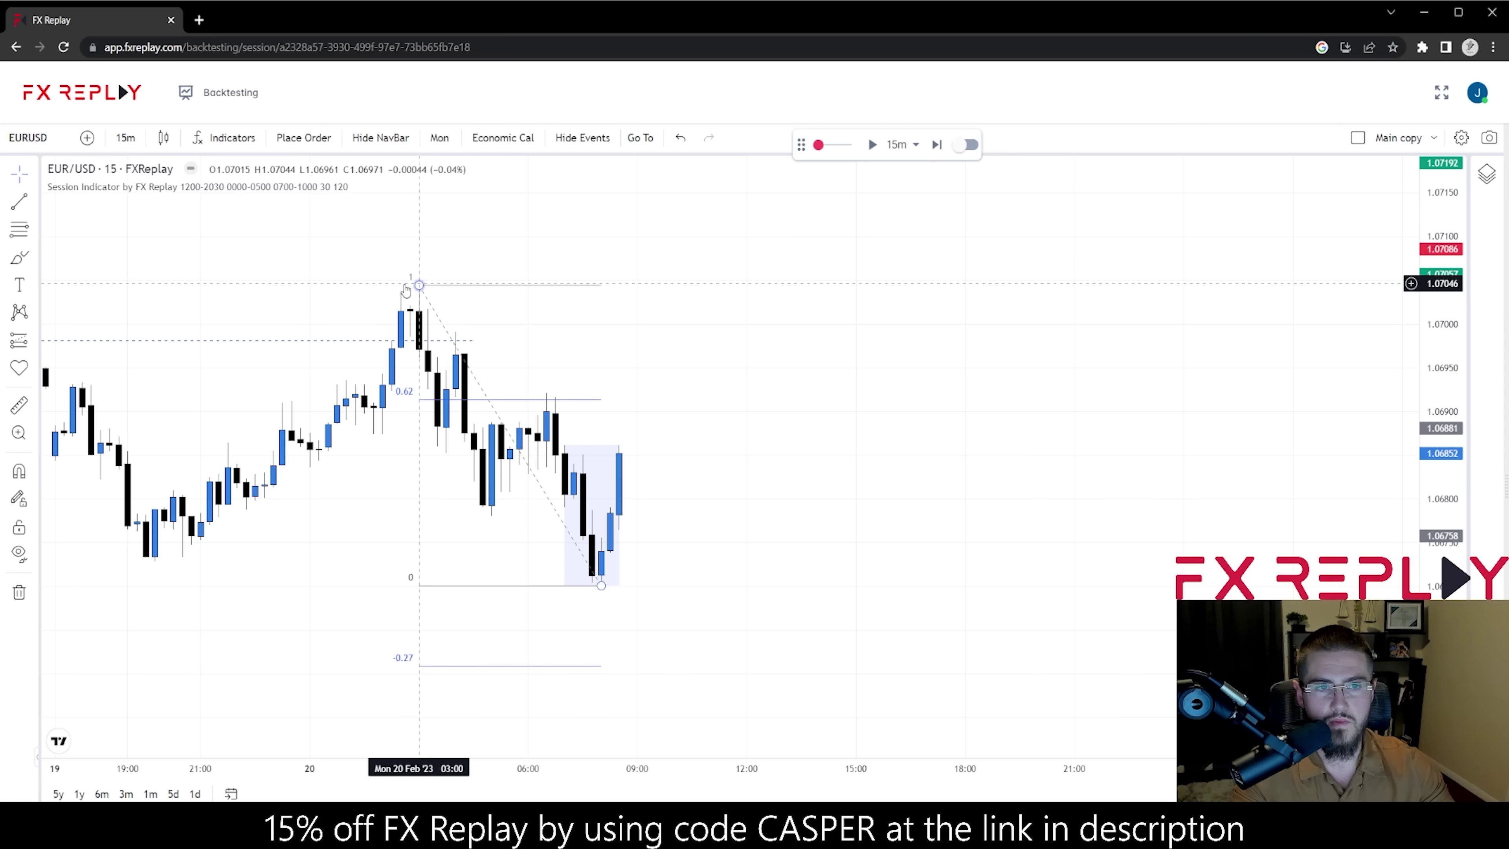
pyautogui.click(19, 340)
pyautogui.click(665, 400)
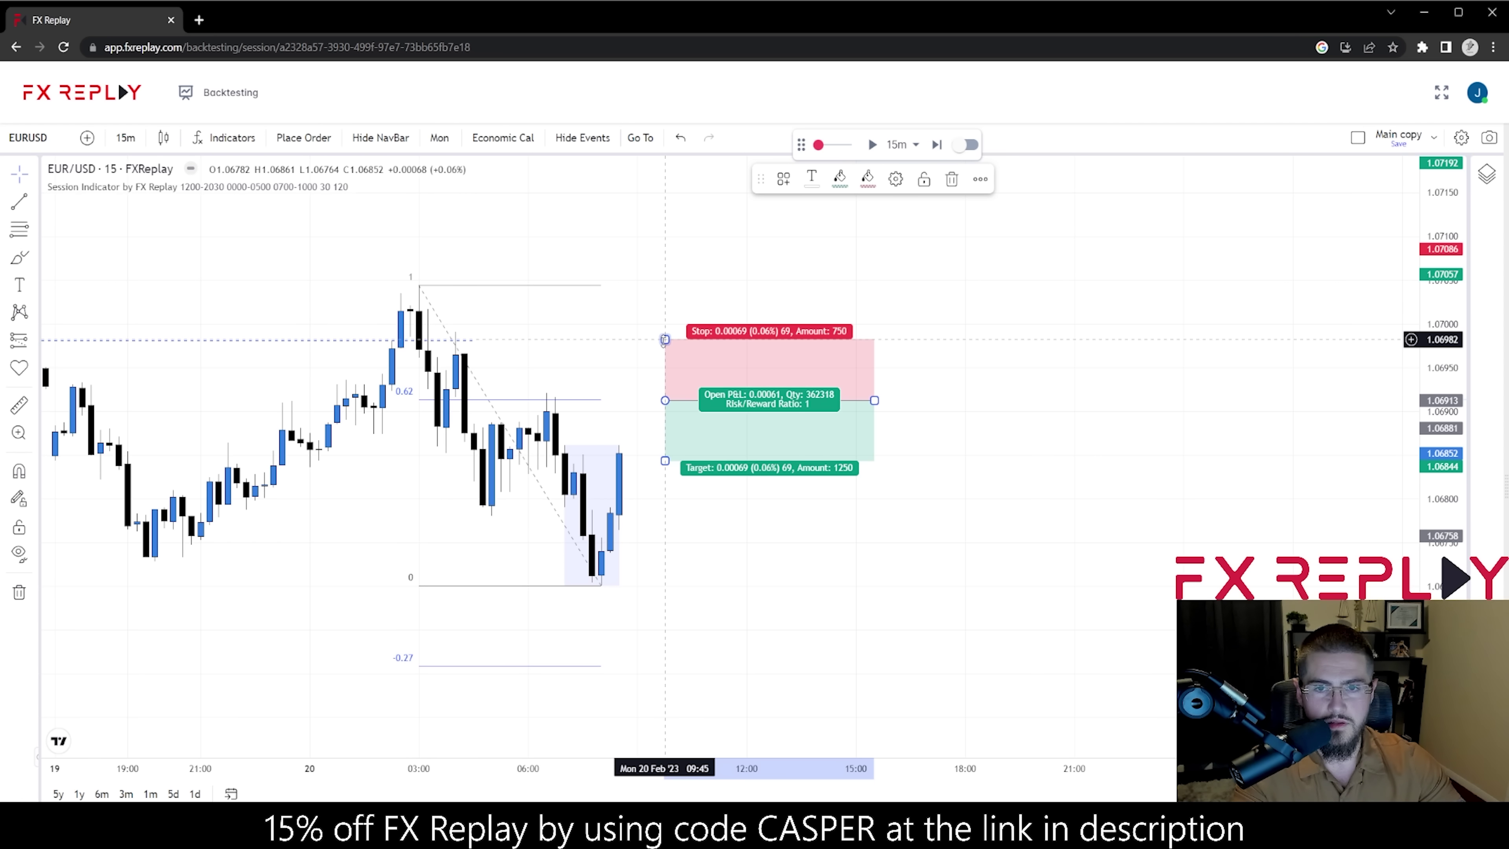
pyautogui.moveTo(665, 340); pyautogui.dragTo(419, 285)
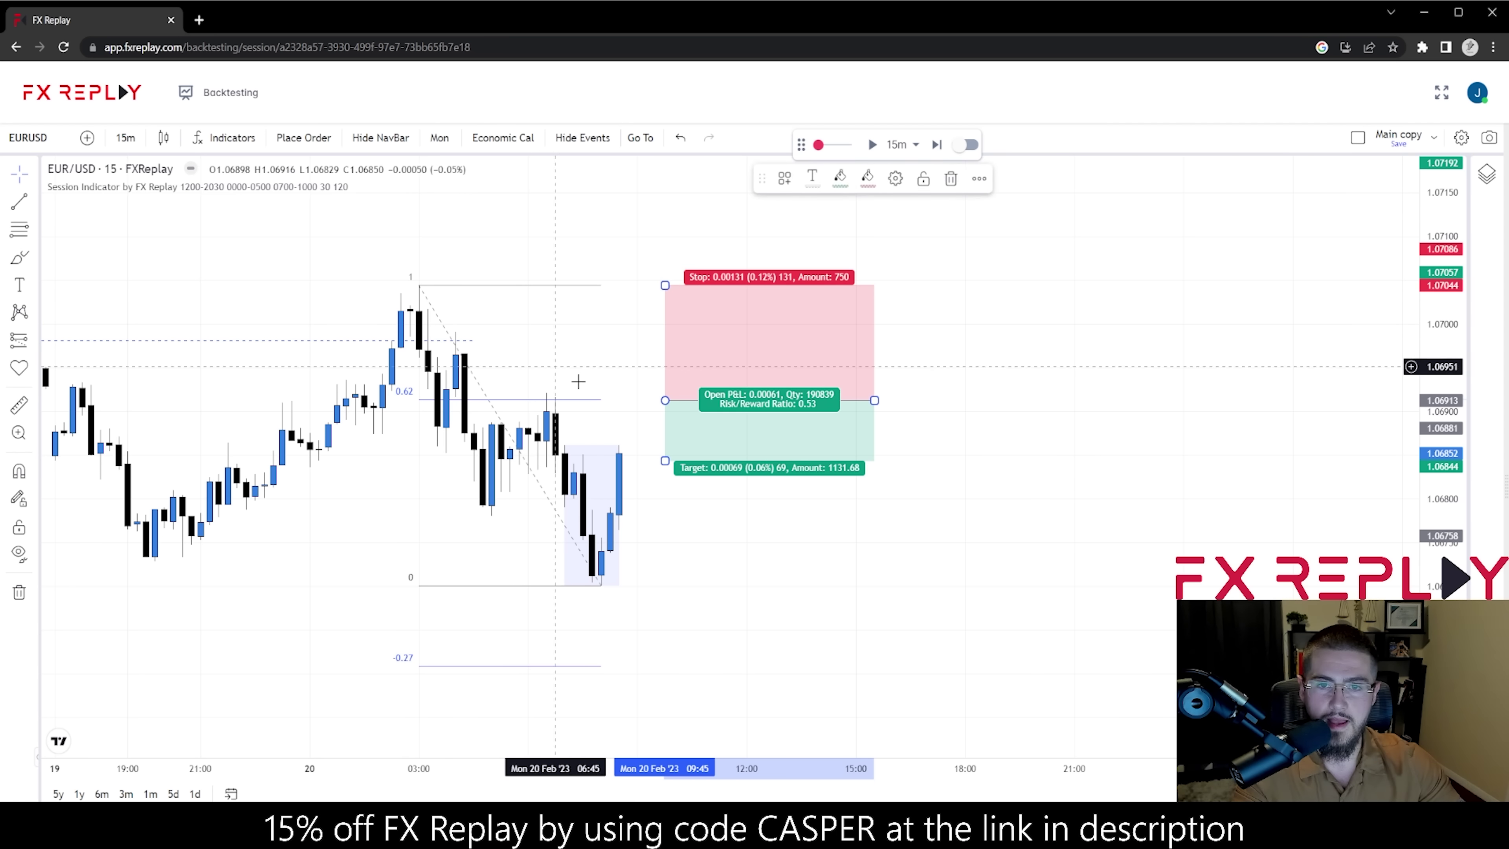
pyautogui.moveTo(666, 463); pyautogui.dragTo(621, 666)
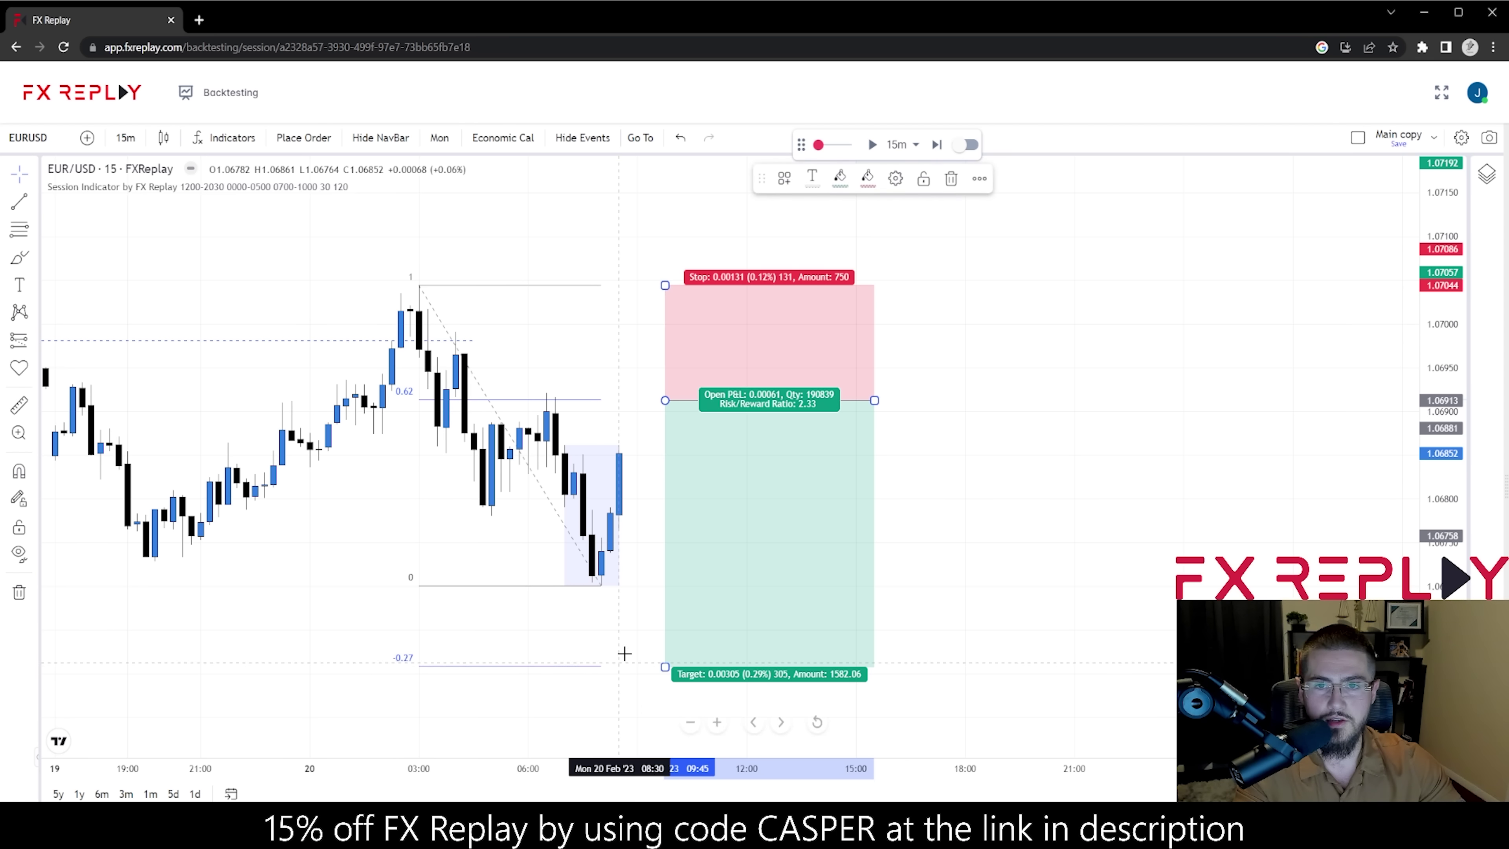
# - Place the 1% risk sell limit order at 1.06913 and advance the replay to the 02:00 candle on 21 February
pyautogui.click(315, 143)
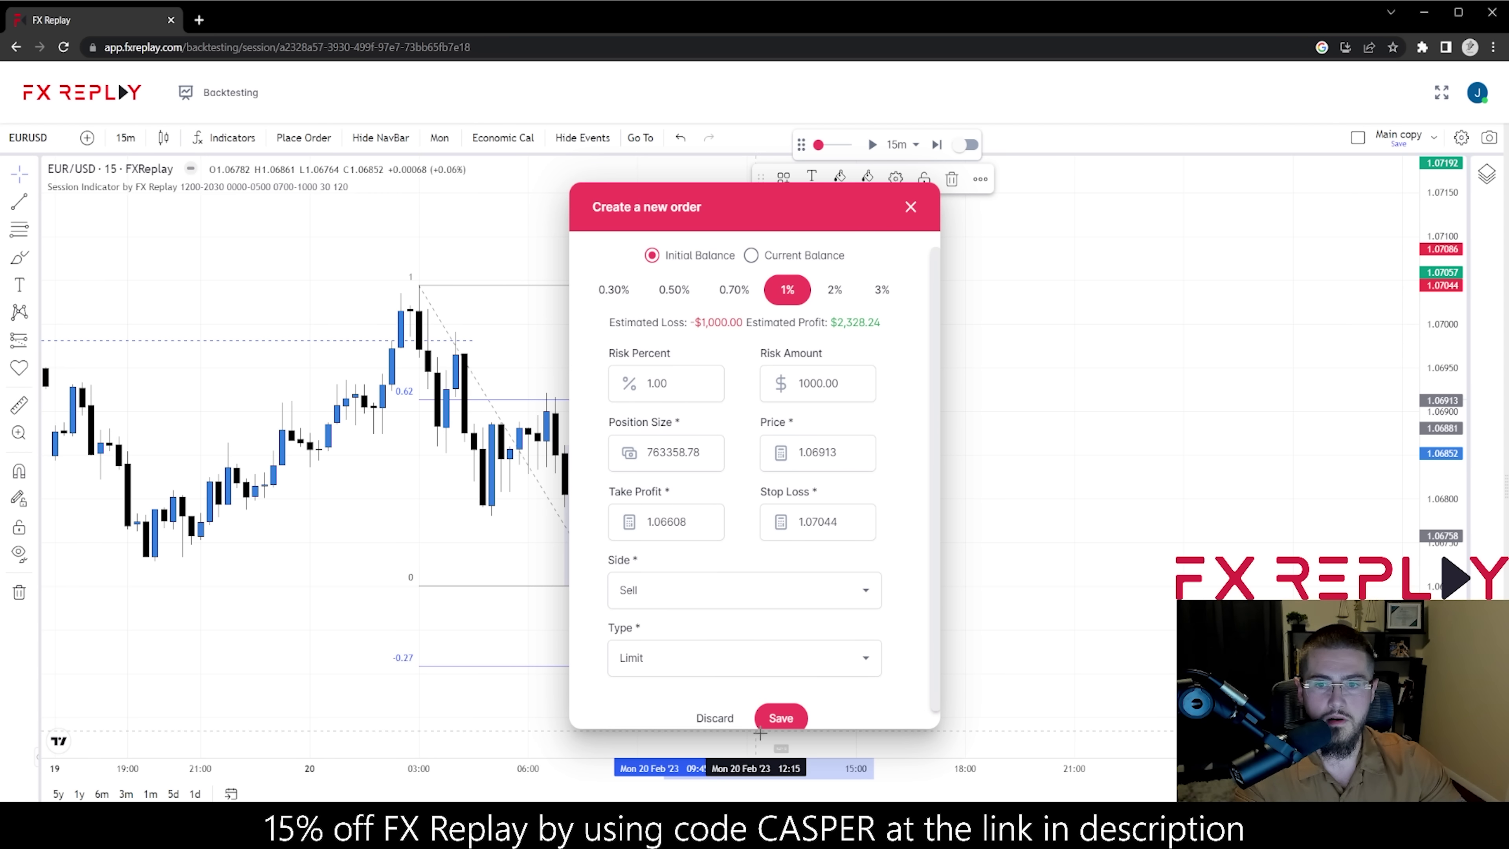
pyautogui.click(781, 715)
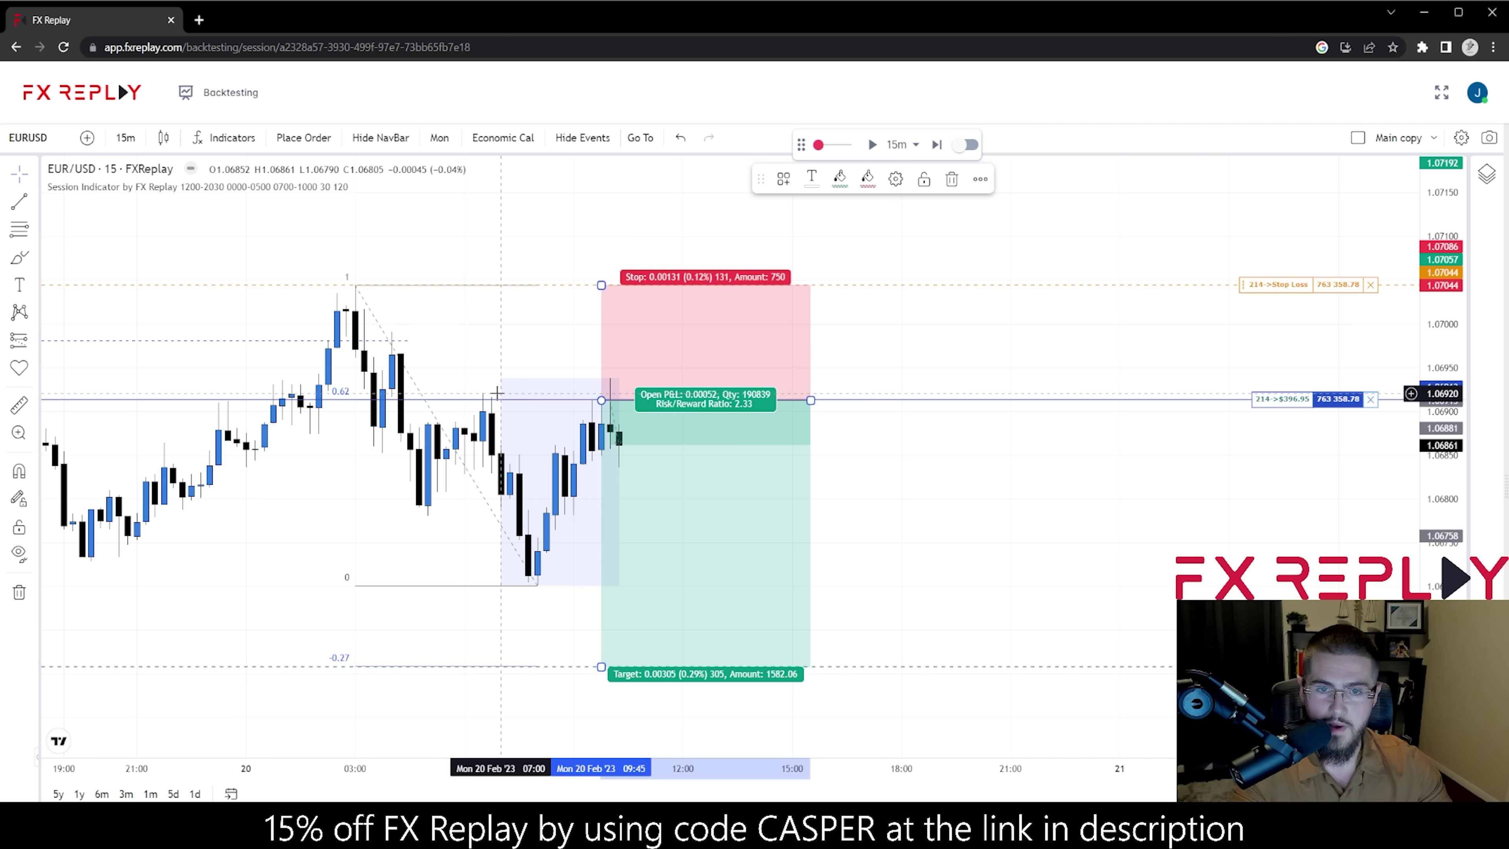
pyautogui.click(937, 144)
pyautogui.click(937, 144)
pyautogui.click(937, 145)
pyautogui.click(936, 145)
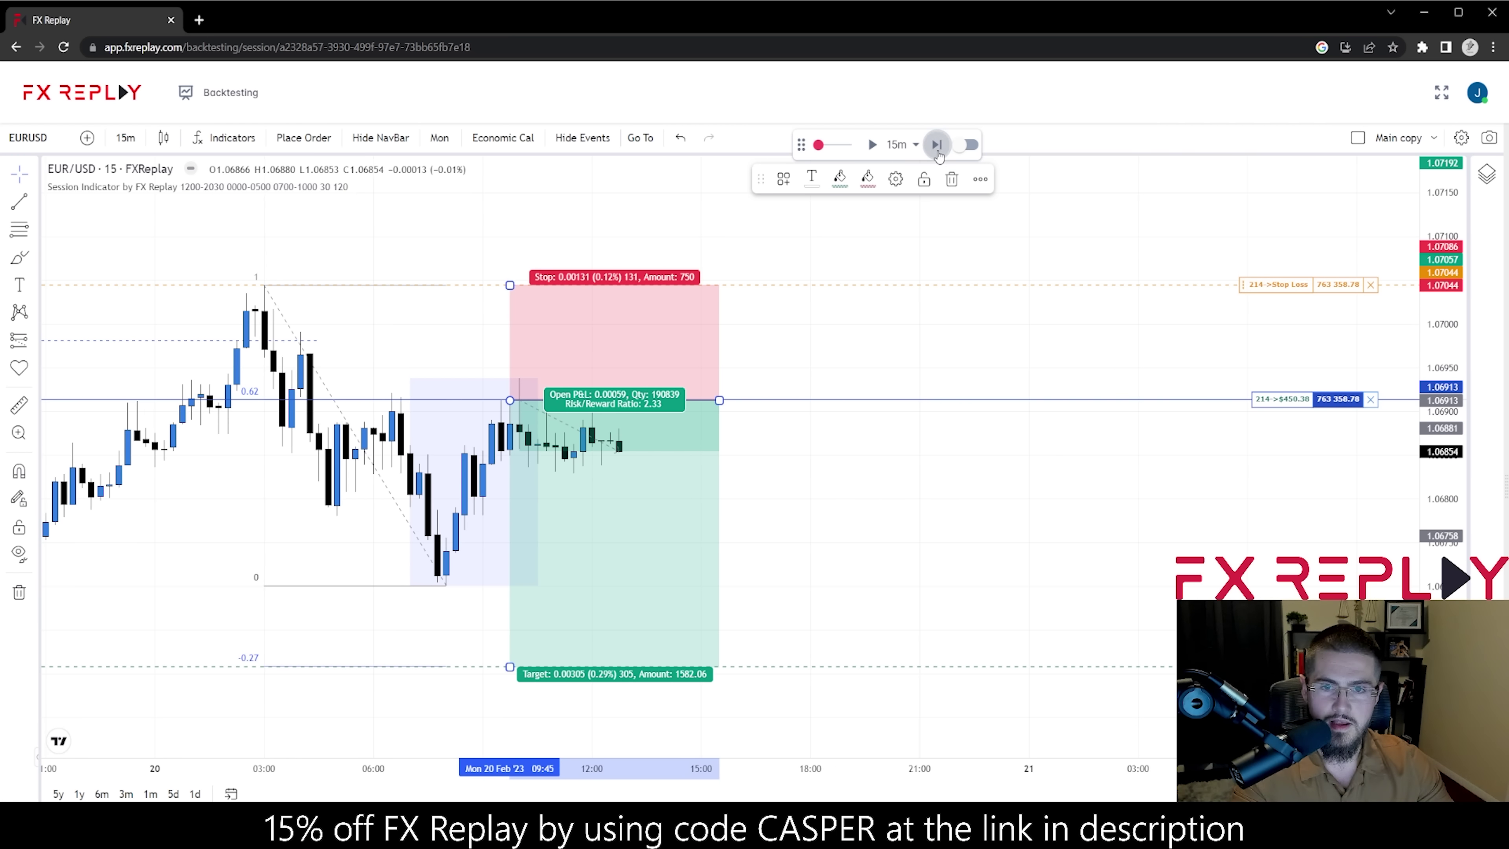
pyautogui.click(936, 144)
pyautogui.click(937, 145)
pyautogui.click(937, 145)
pyautogui.click(937, 144)
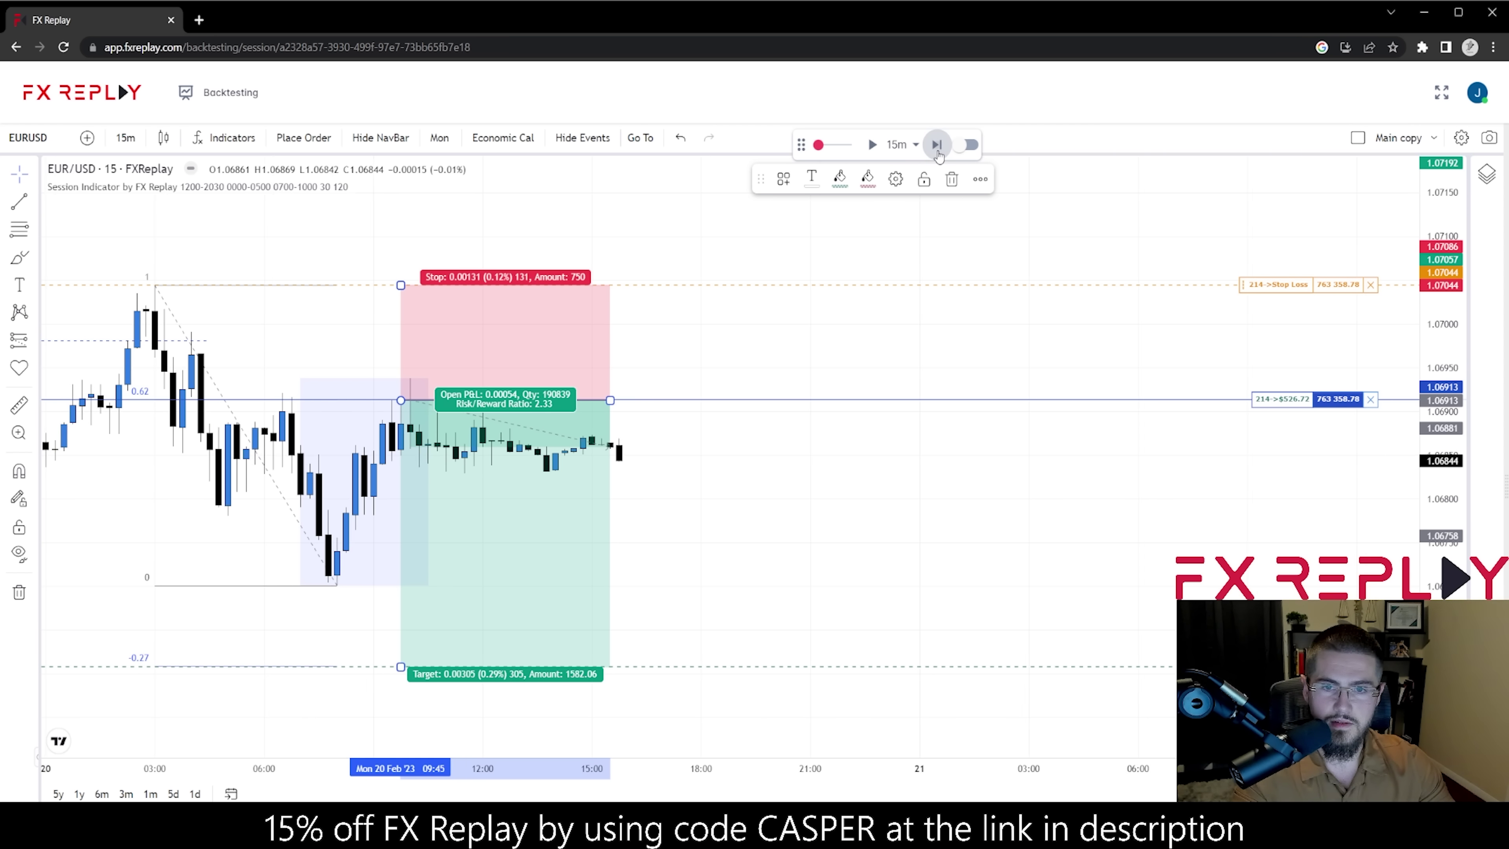
pyautogui.click(937, 145)
pyautogui.click(937, 145)
pyautogui.click(937, 145)
pyautogui.click(937, 145)
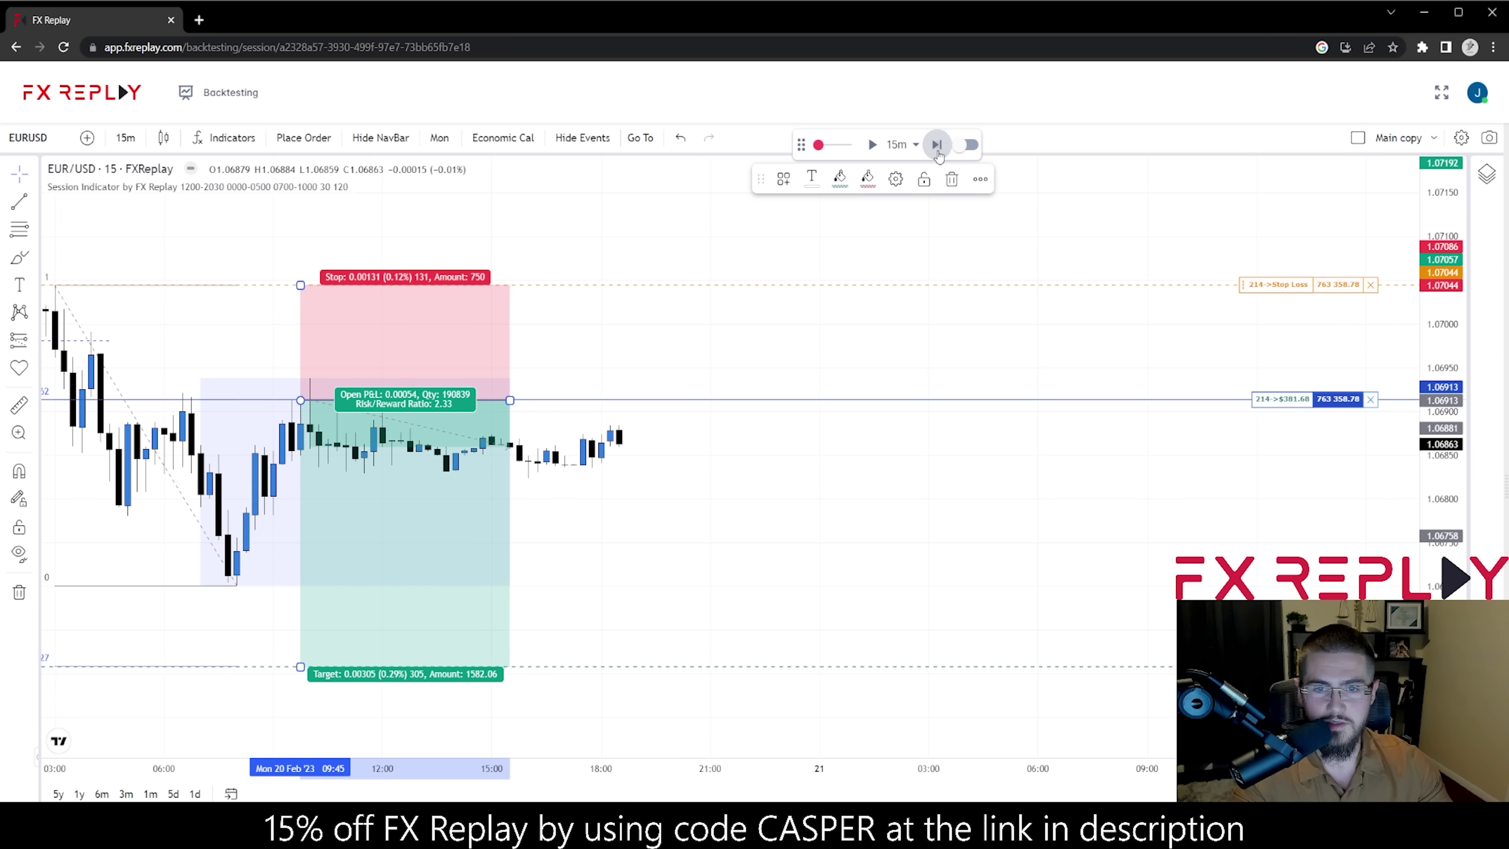
pyautogui.click(937, 145)
pyautogui.click(937, 144)
pyautogui.click(937, 145)
pyautogui.click(937, 145)
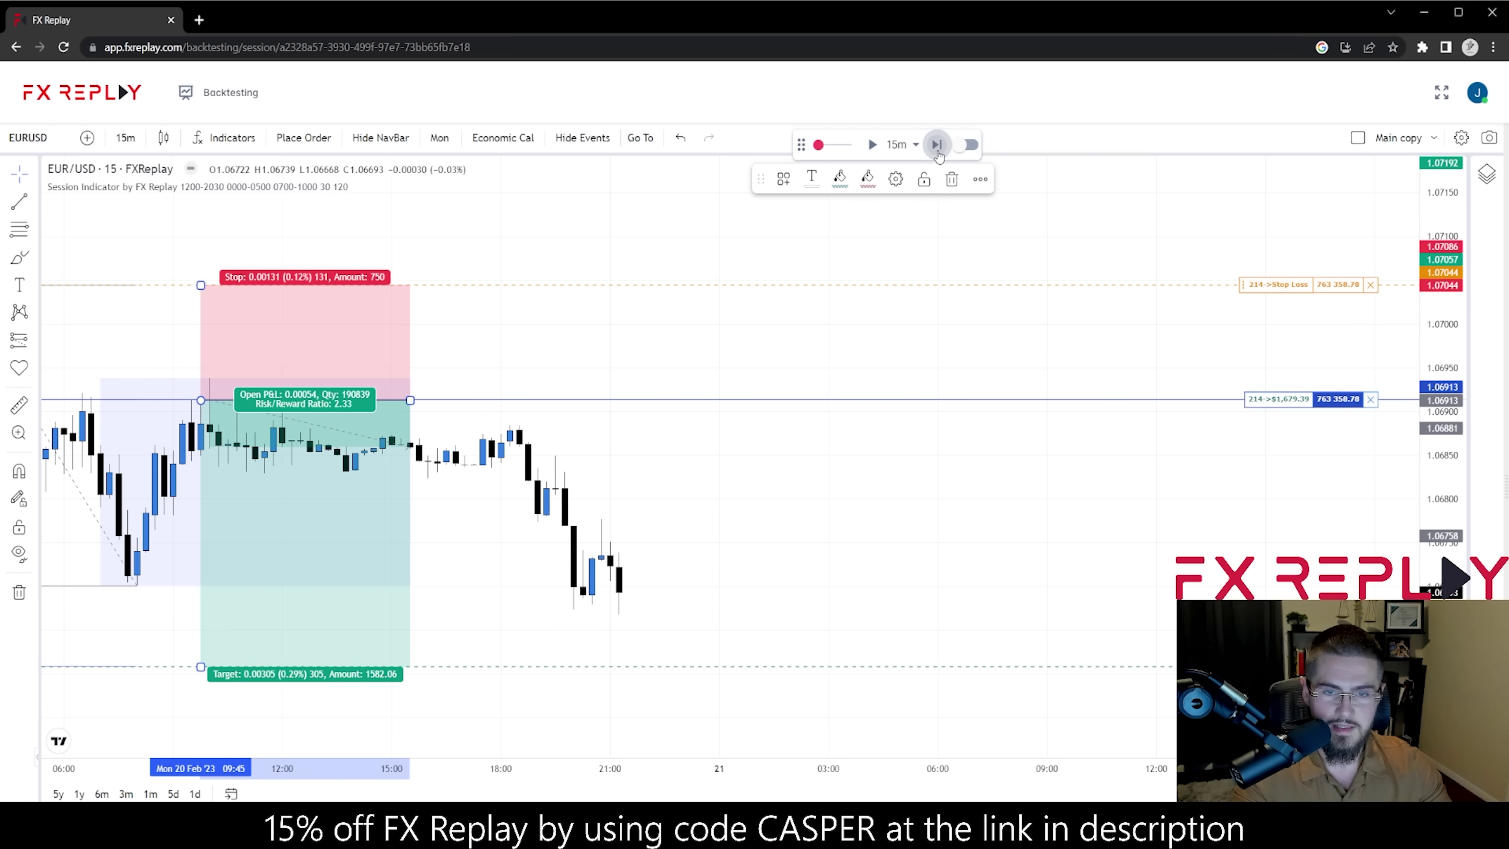
pyautogui.click(937, 145)
pyautogui.click(937, 145)
pyautogui.click(937, 144)
pyautogui.click(937, 144)
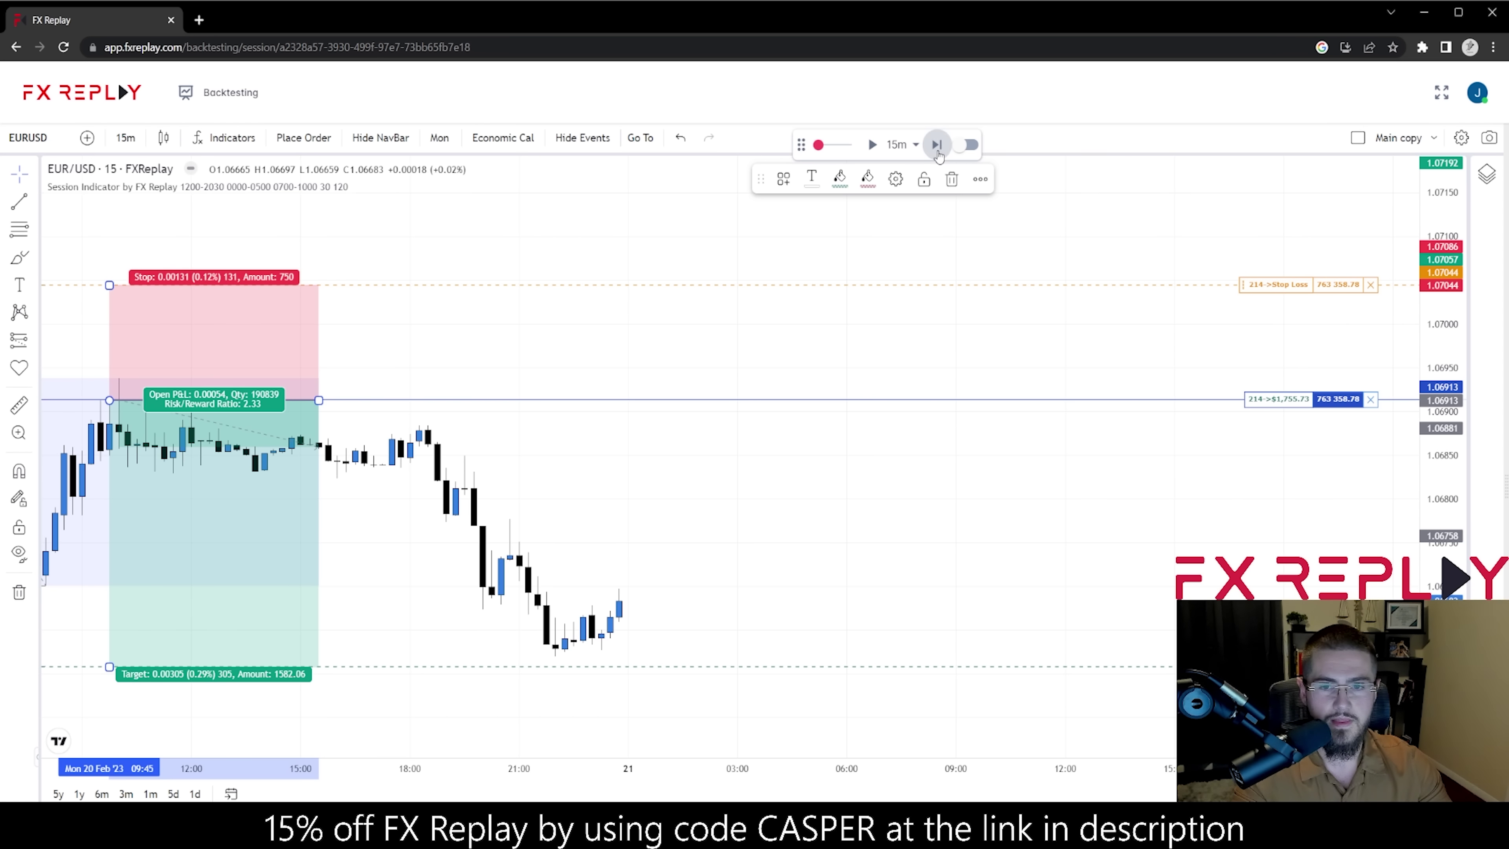
pyautogui.click(937, 144)
pyautogui.click(937, 144)
pyautogui.scroll(-2, 618, 598)
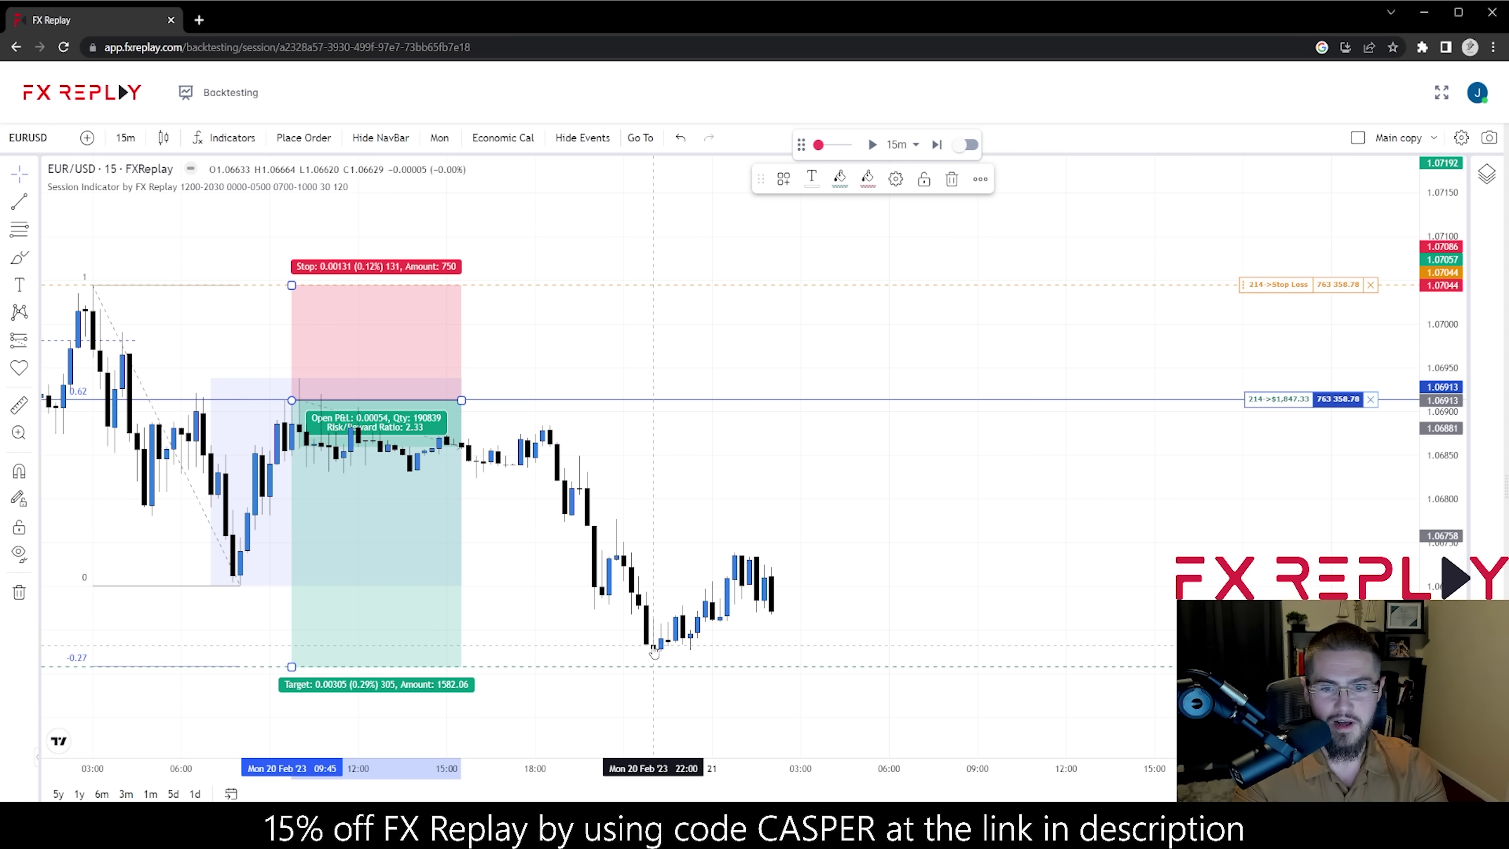
# - Extend the short position to the latest candle, and try a closer target at a 1.38 risk/reward ratio before undoing it
pyautogui.moveTo(461, 400); pyautogui.dragTo(778, 412)
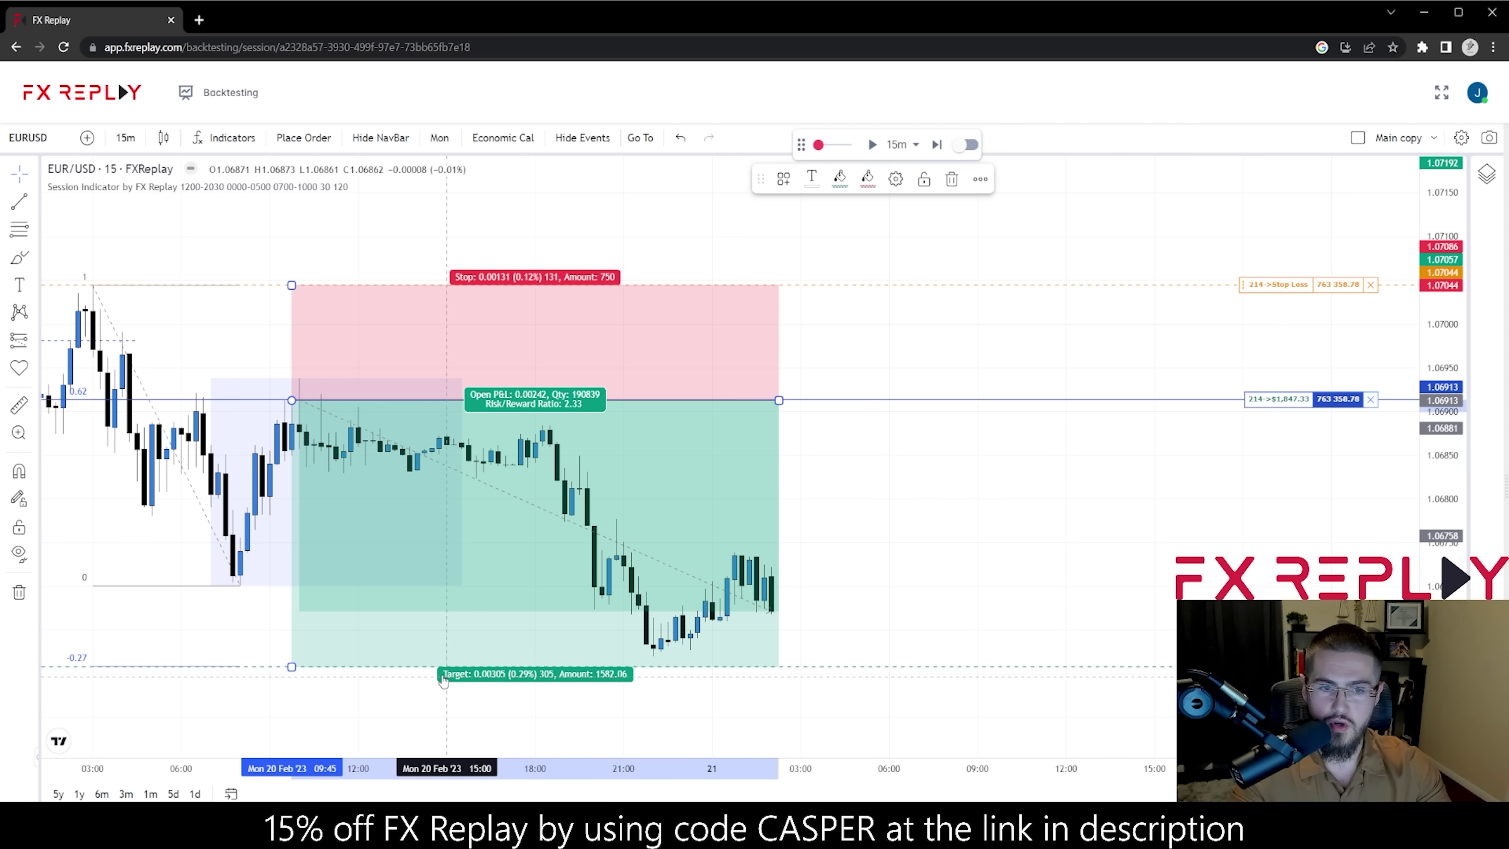
pyautogui.moveTo(291, 666); pyautogui.dragTo(291, 558)
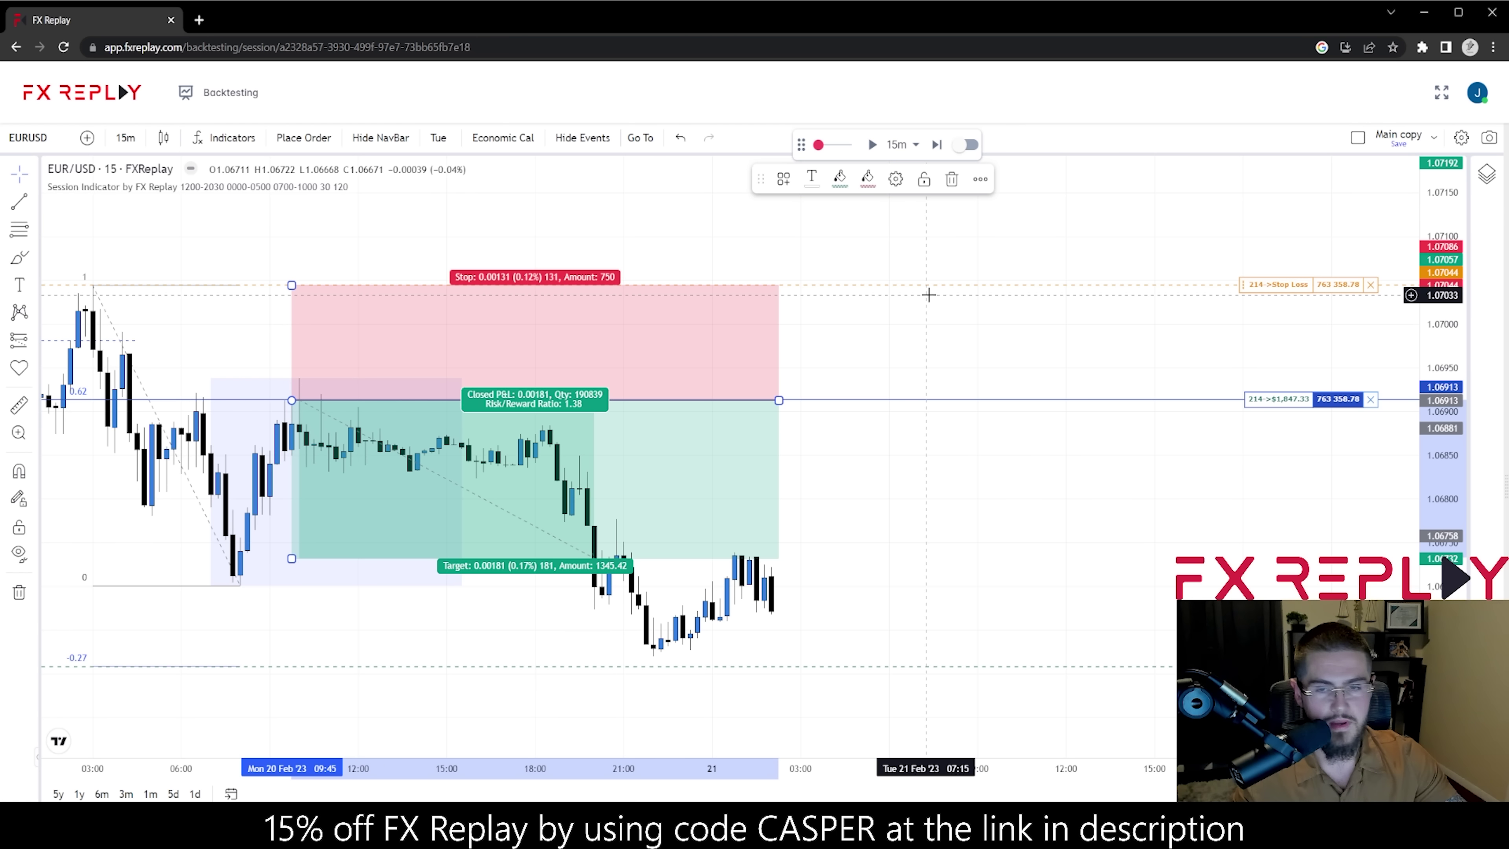
pyautogui.hotkey('ctrl', 'z')
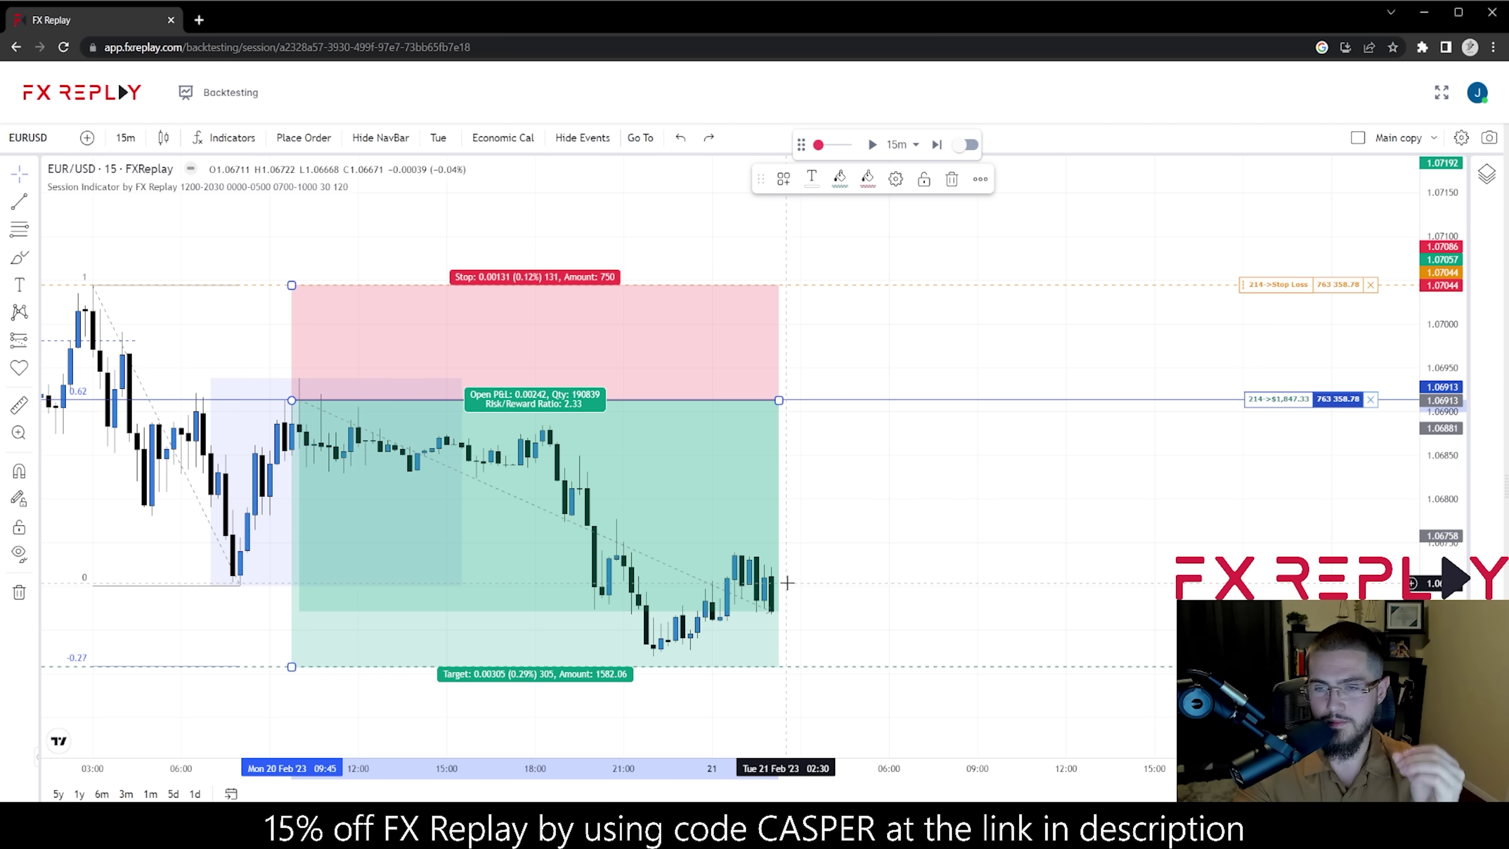
# - Advance the replay to the 02:30 candle, and try a target at a 1.41 risk/reward ratio before undoing it
pyautogui.click(939, 146)
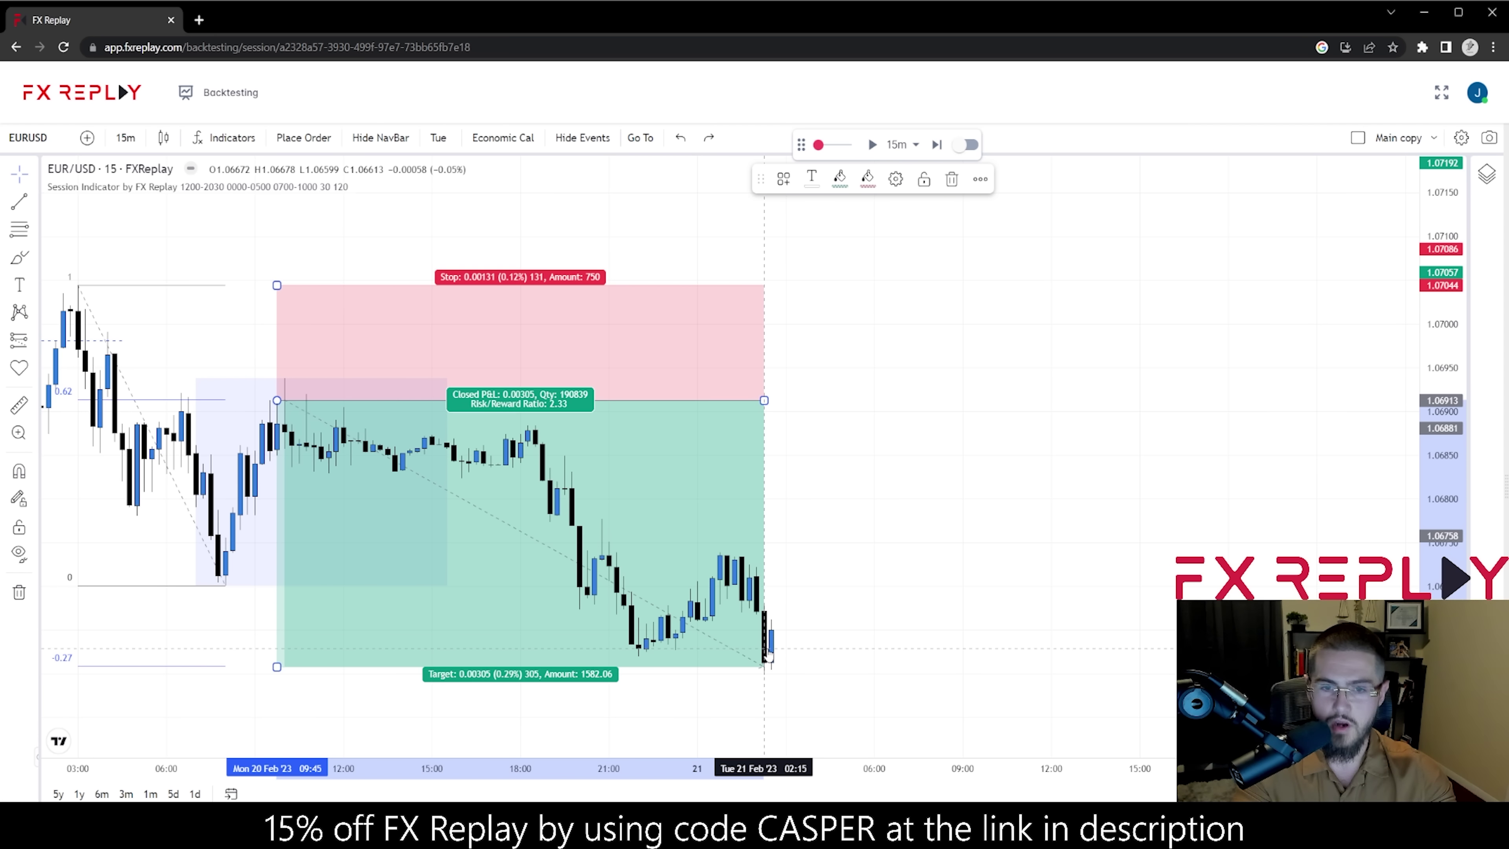
pyautogui.moveTo(277, 667)
pyautogui.mouseDown()
pyautogui.moveTo(321, 572)
pyautogui.moveTo(361, 561)
pyautogui.mouseUp()
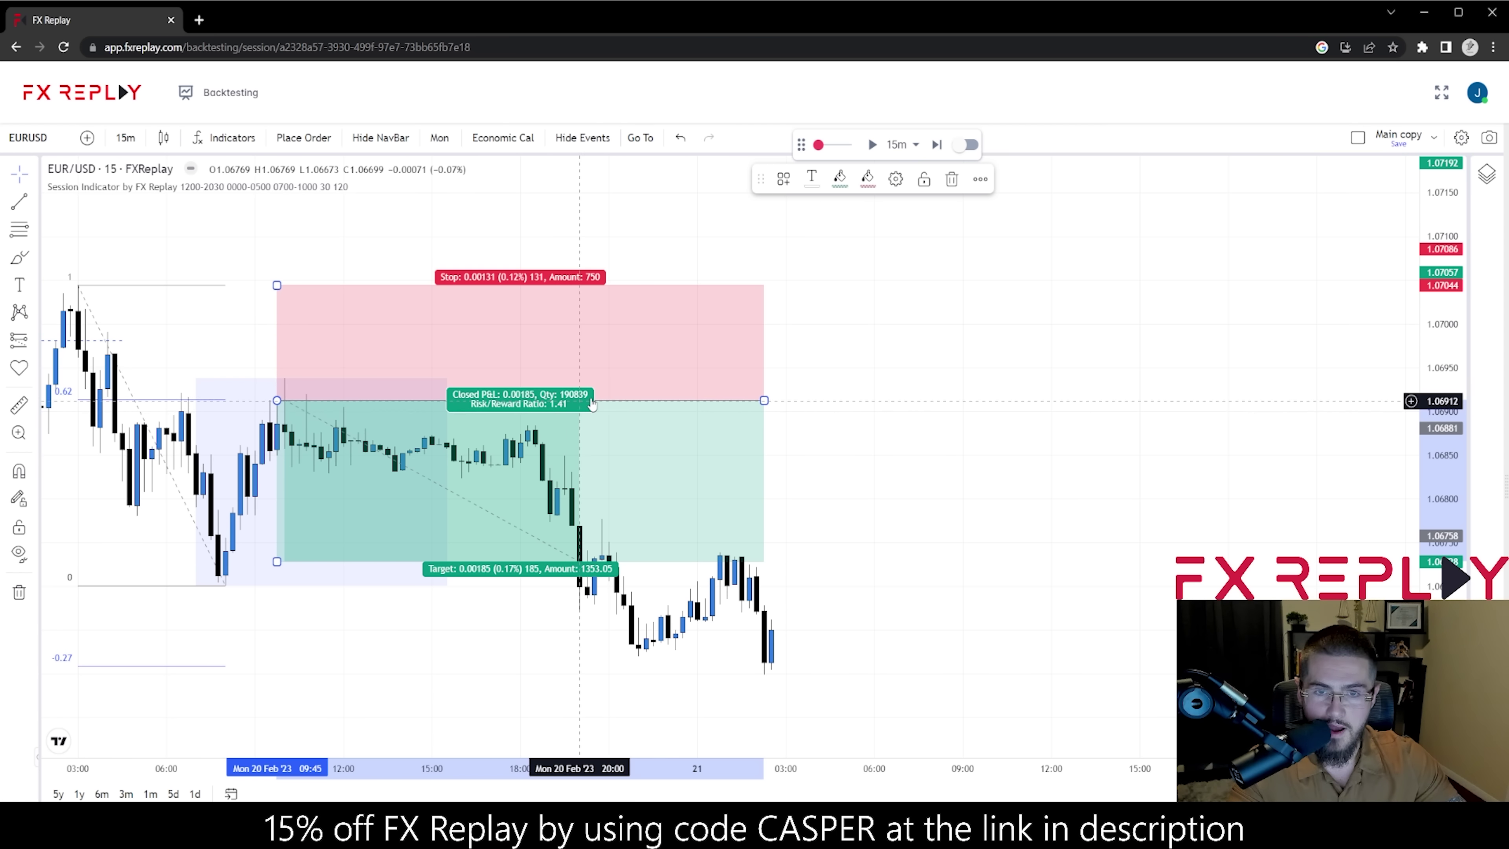
pyautogui.hotkey('ctrl', 'z')
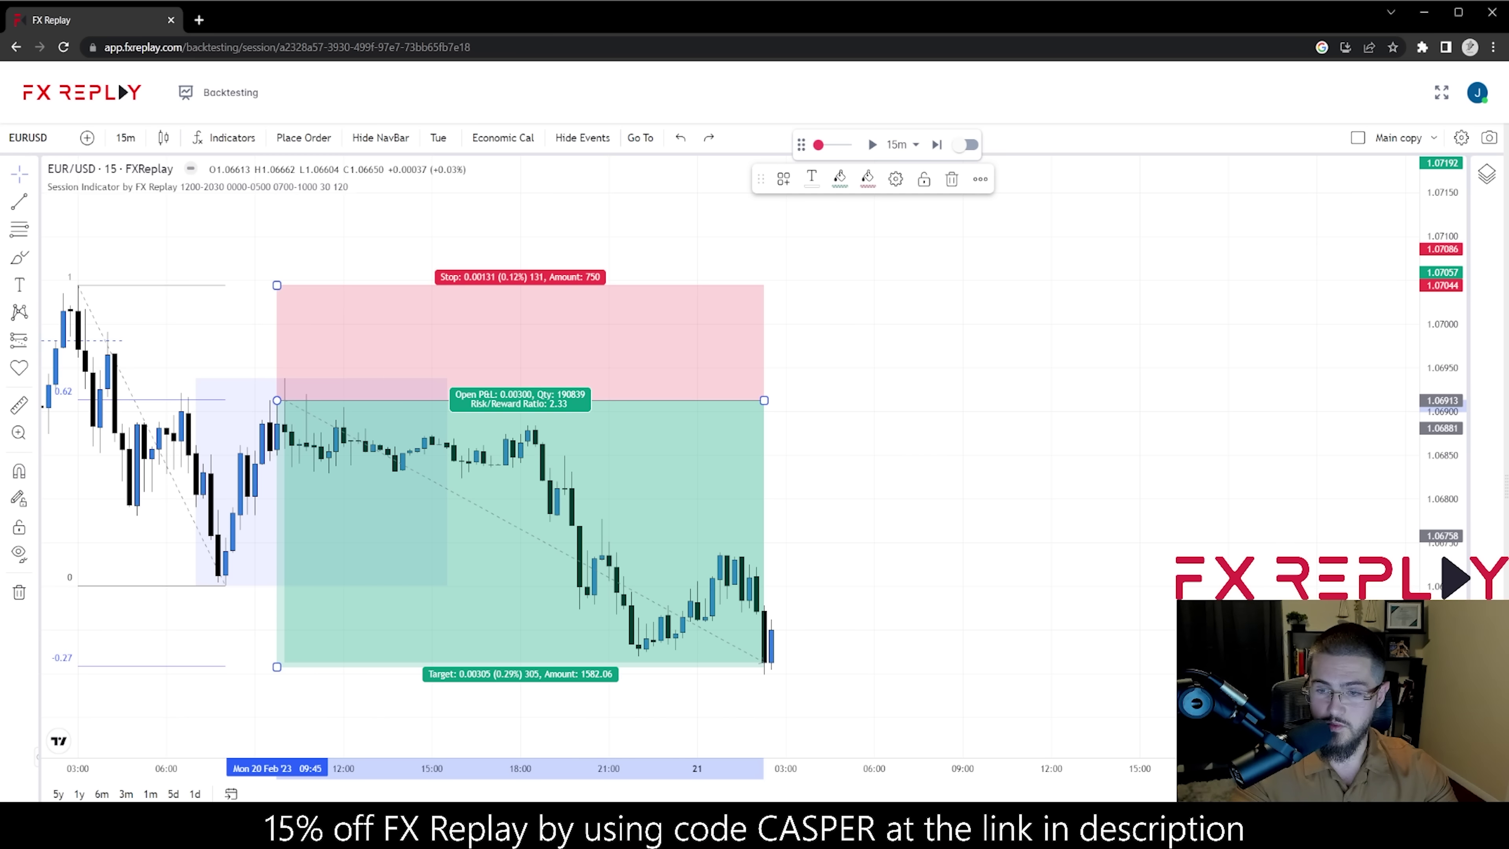
# - Jump the replay to the 21 February New York session and on to the next day open
pyautogui.click(872, 145)
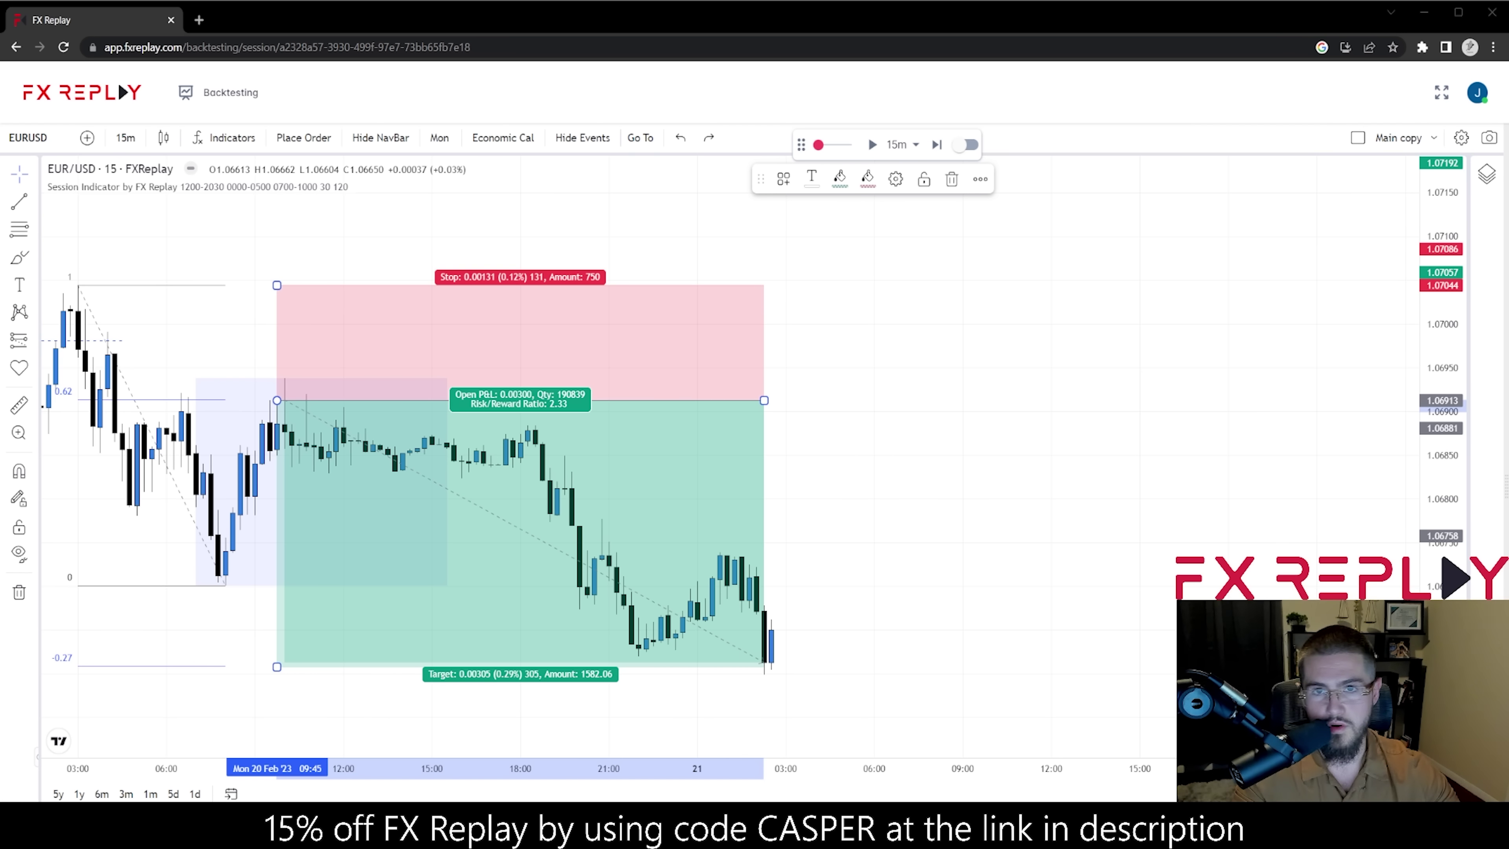
pyautogui.click(640, 137)
pyautogui.click(670, 192)
pyautogui.click(641, 137)
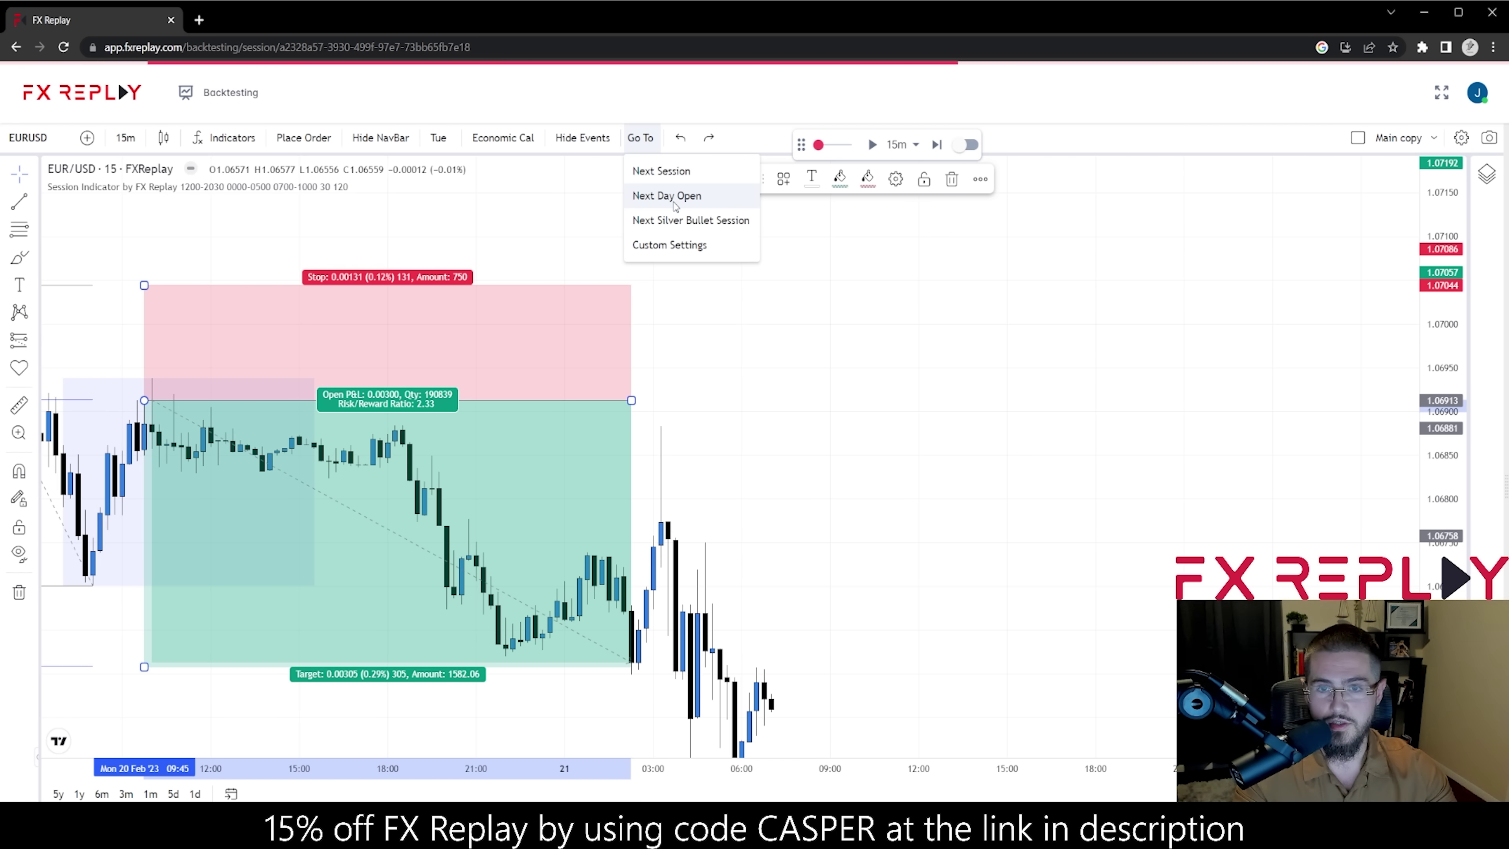
pyautogui.click(670, 192)
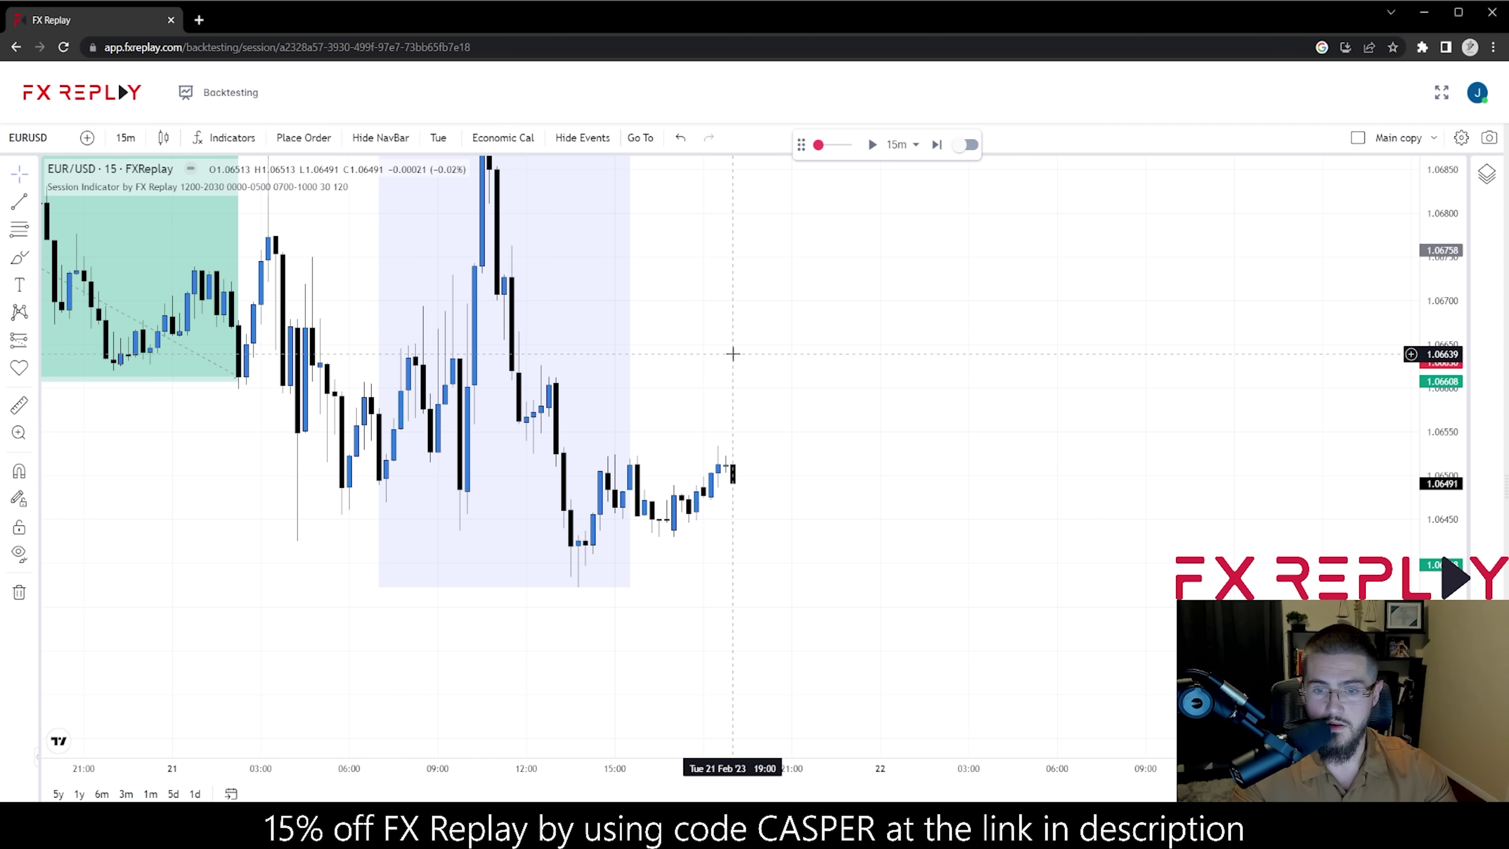
# - Mark the 17 February 11:15 low at 1.06566 with a horizontal trend line running to the 21 February candle that breaks it
pyautogui.moveTo(841, 375); pyautogui.dragTo(716, 380)
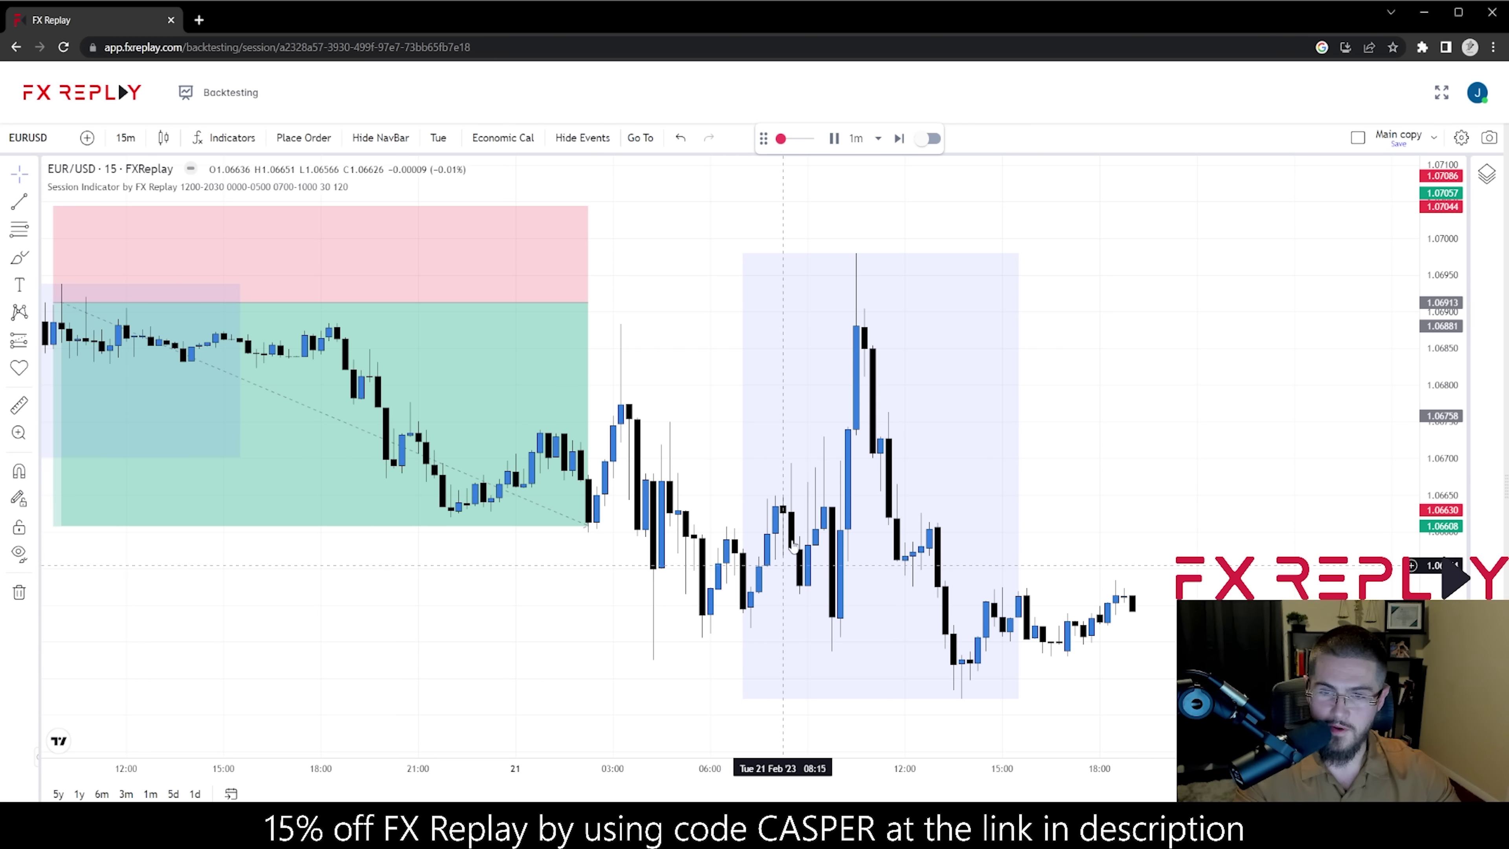
pyautogui.hotkey('alt', 't')
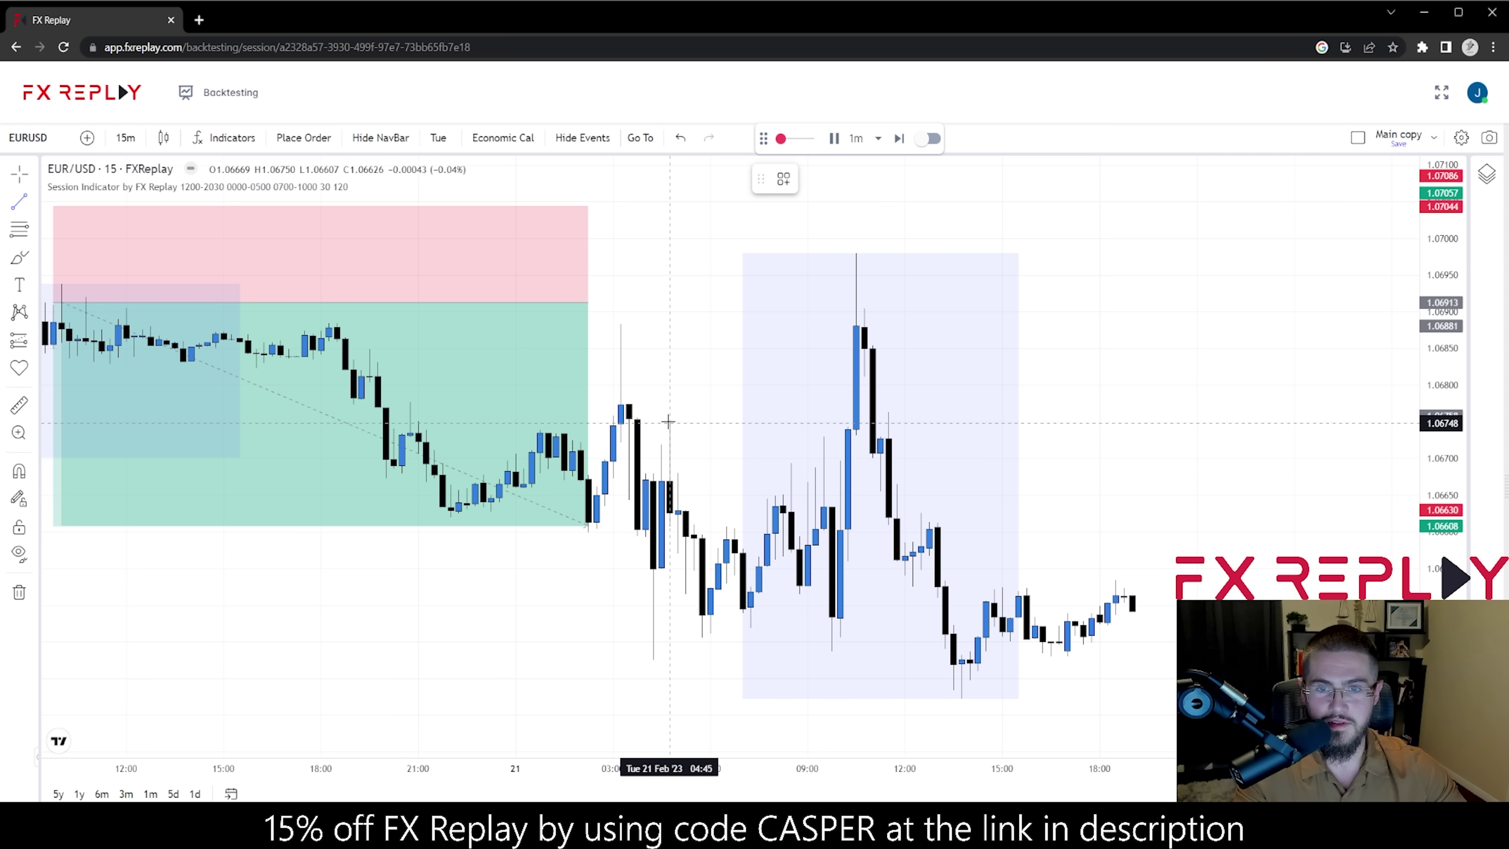
pyautogui.scroll(-4, 887, 538)
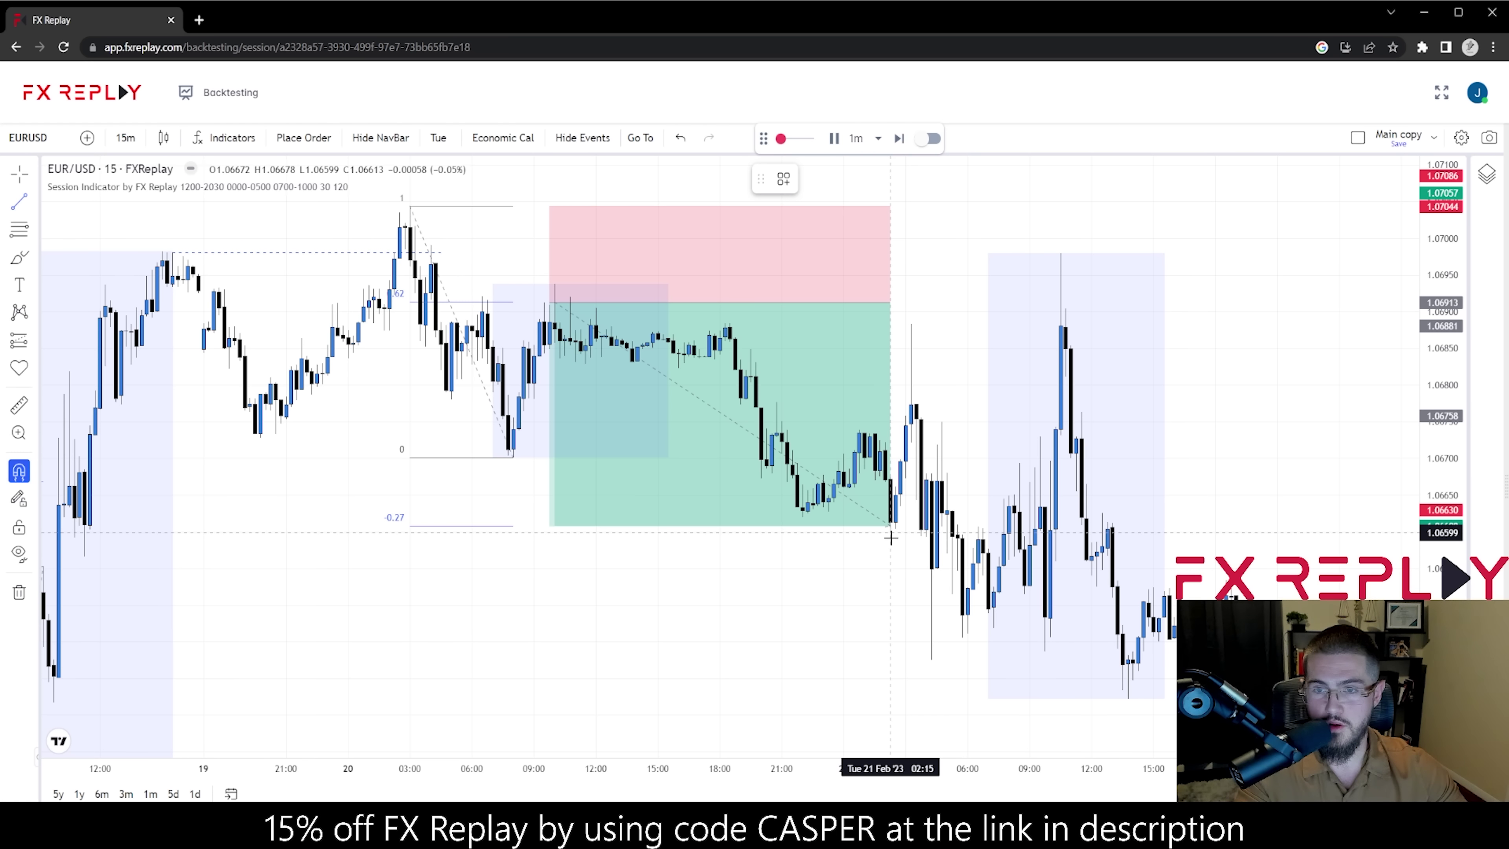
pyautogui.click(85, 556)
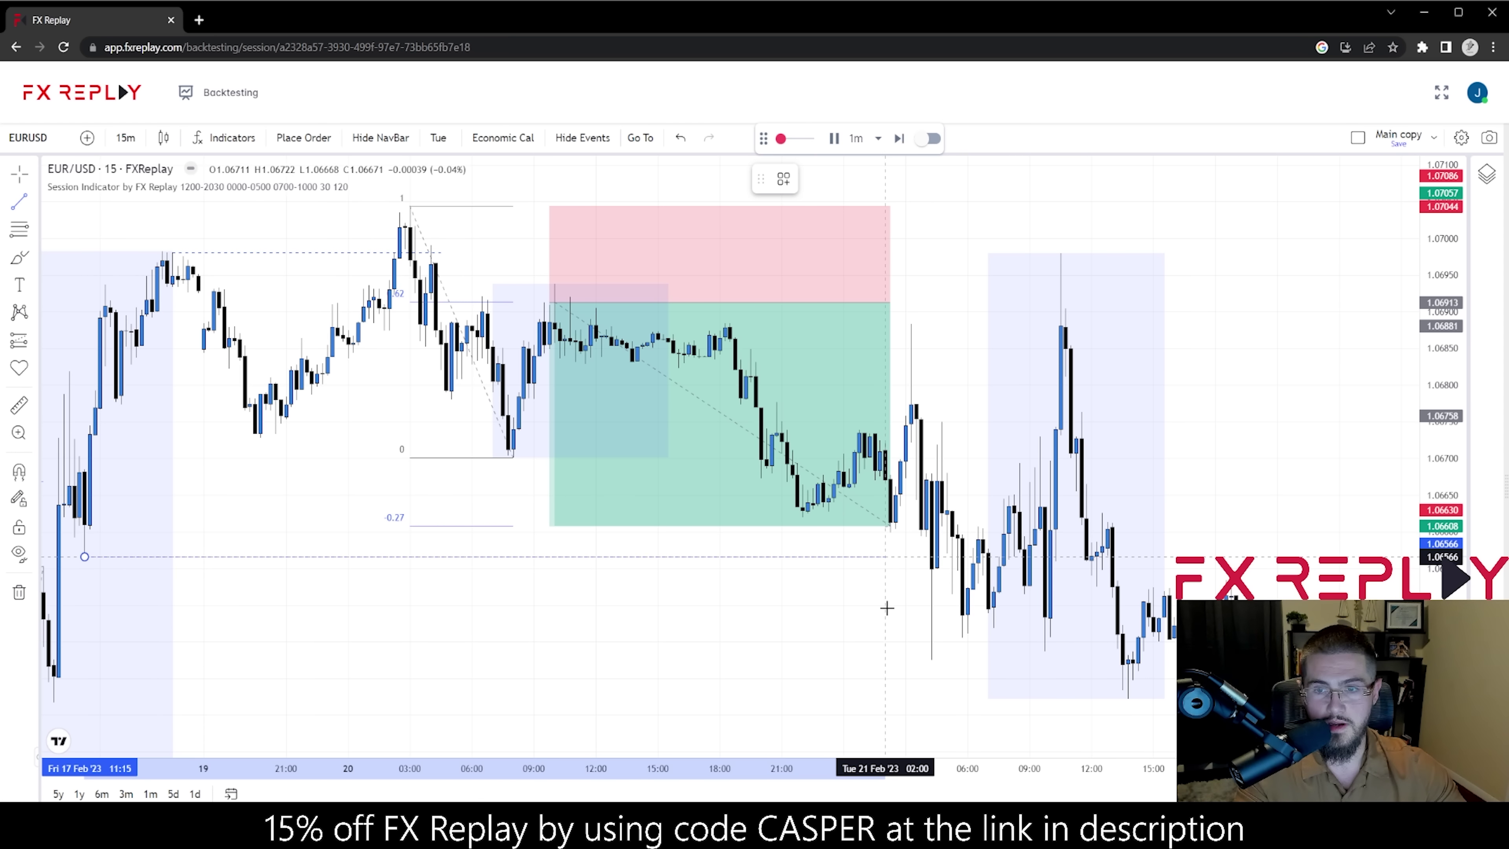
pyautogui.keyDown('shift'); pyautogui.click(932, 599); pyautogui.keyUp('shift')
pyautogui.rightClick(944, 543)
pyautogui.click(954, 375)
pyautogui.scroll(5, 951, 547)
# - Mark the 06:30 high on 21 February with a horizontal trend line running to the 08:00 session candle that breaks it
pyautogui.moveTo(917, 577); pyautogui.dragTo(756, 581)
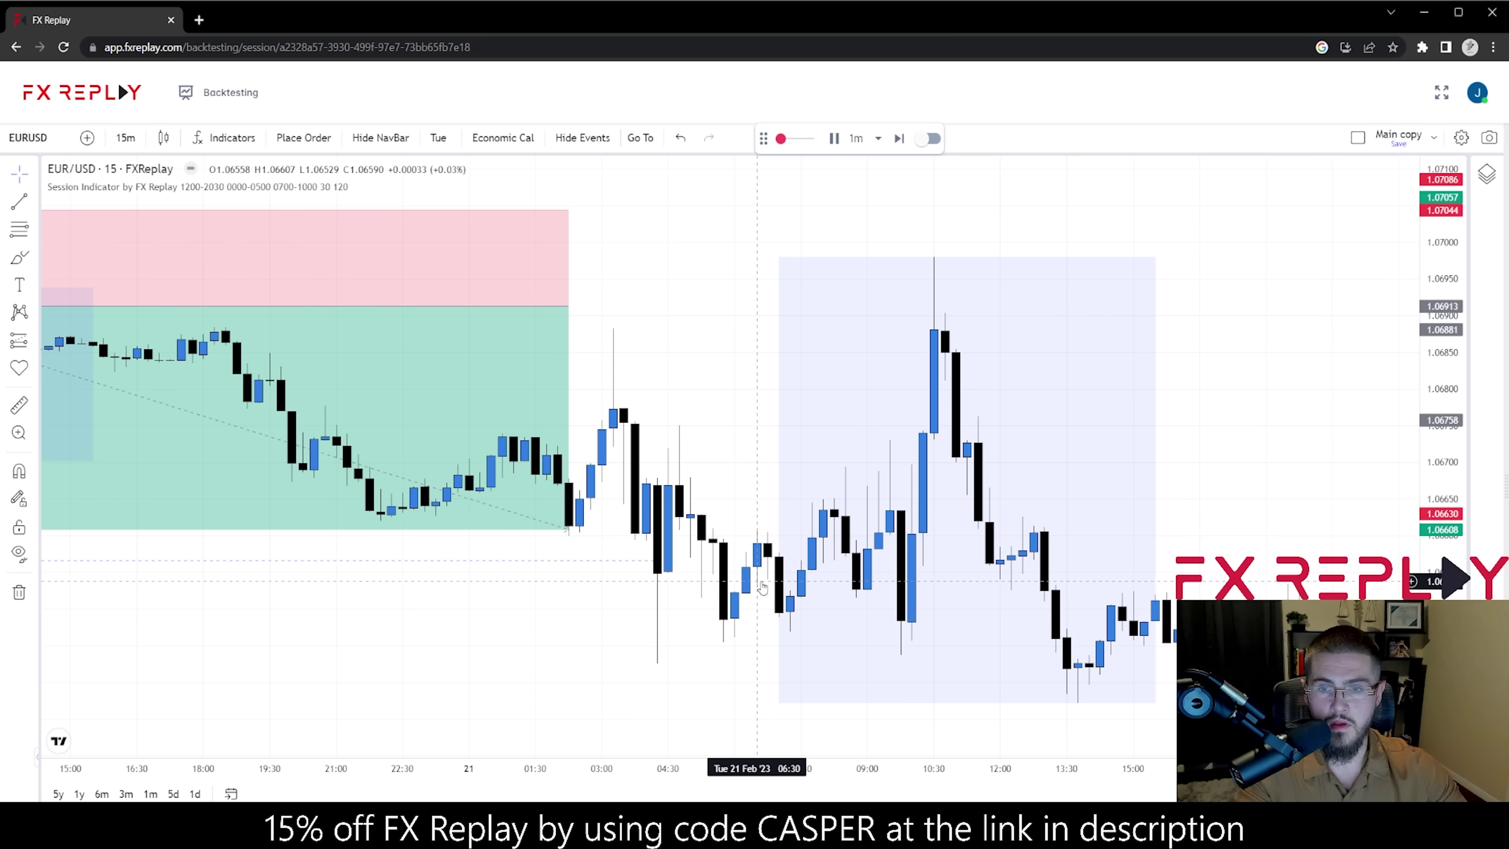
pyautogui.click(17, 201)
pyautogui.press('ctrl')
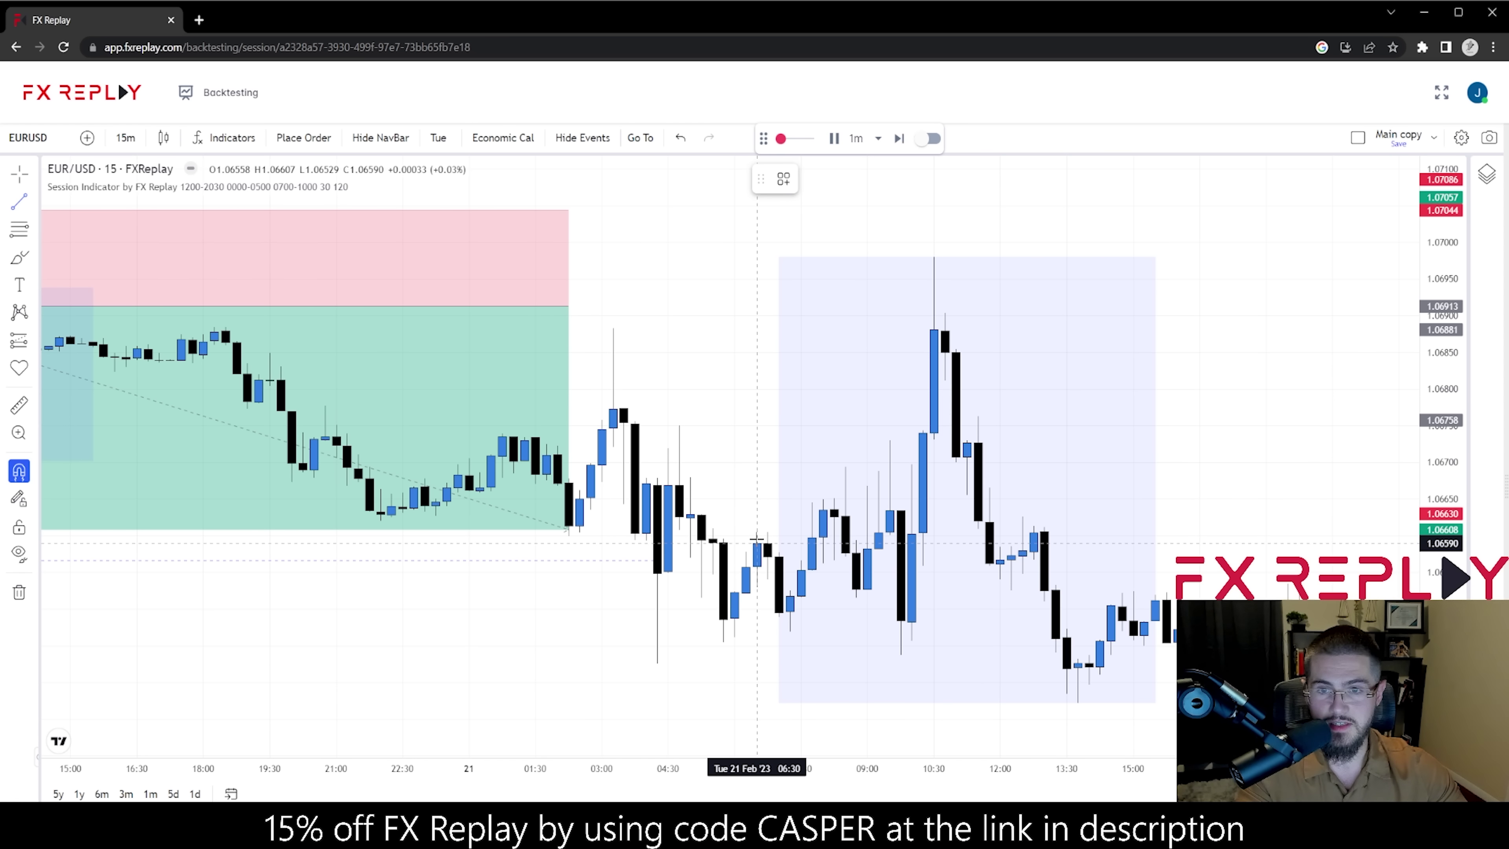
pyautogui.click(757, 538)
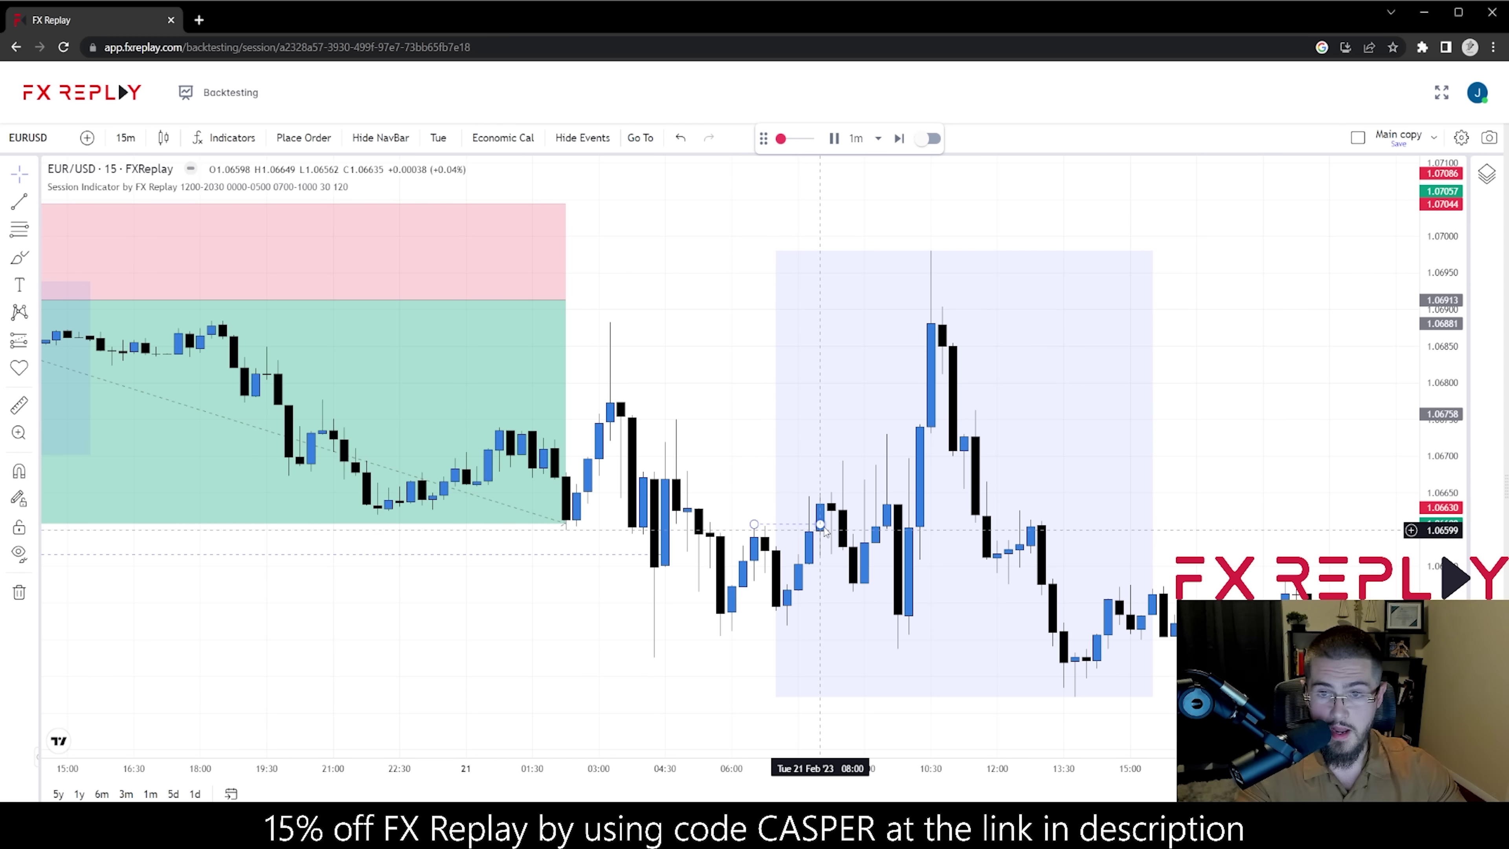
# - Draw a Fibonacci retracement from the 04:15 low to the 08:30 high on 21 February
pyautogui.click(19, 229)
pyautogui.click(654, 656)
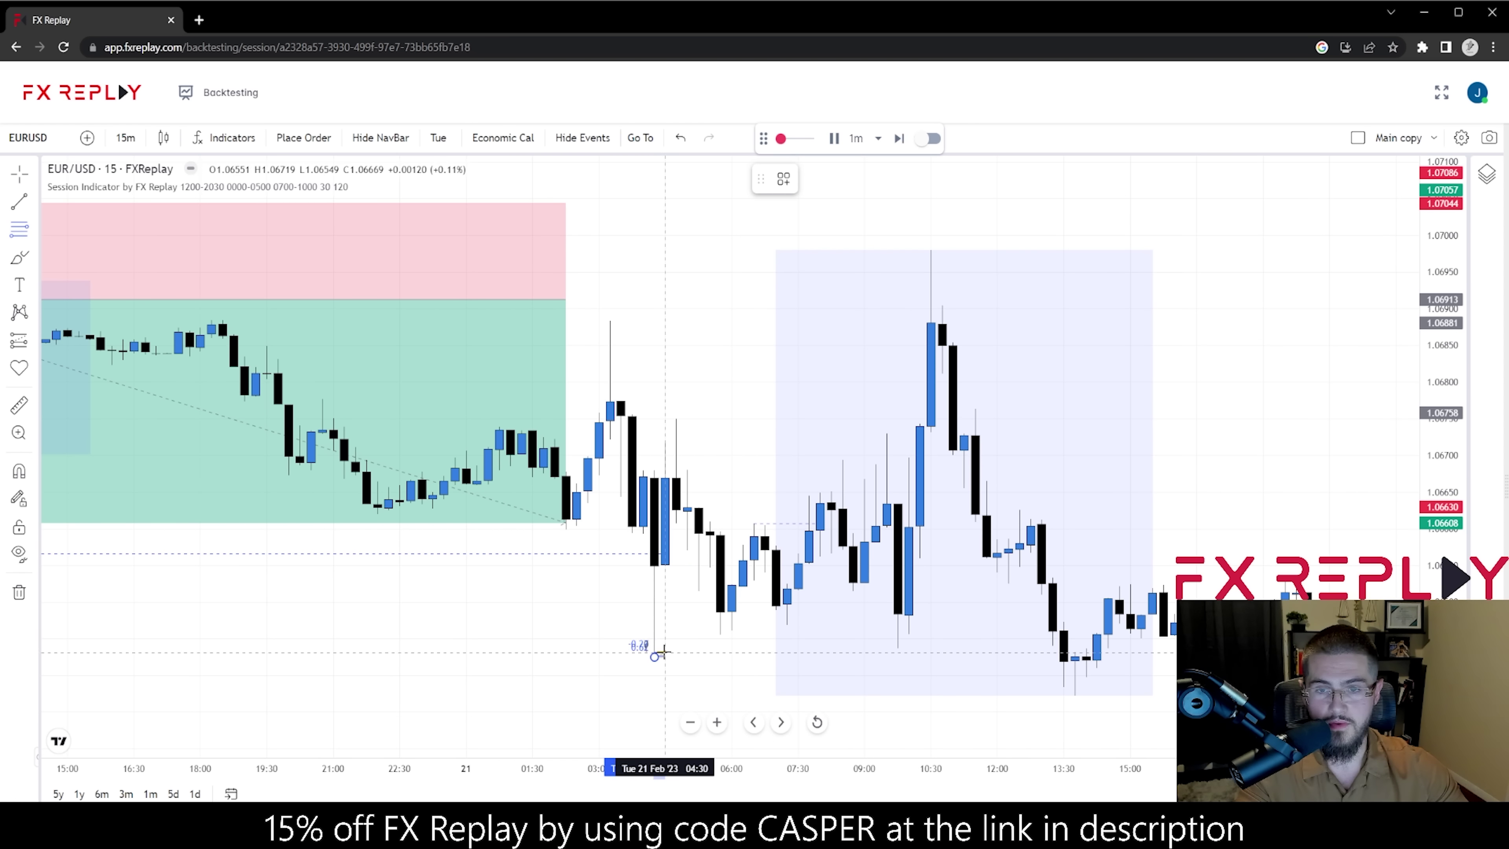
pyautogui.keyDown('ctrl'); pyautogui.click(841, 460); pyautogui.keyUp('ctrl')
# - Place a long position at the 0.62 retracement level from 08:30, with stop at level 1, target at -0.27 and its end at the 10:30 candle
pyautogui.rightClick(839, 458)
pyautogui.click(725, 404)
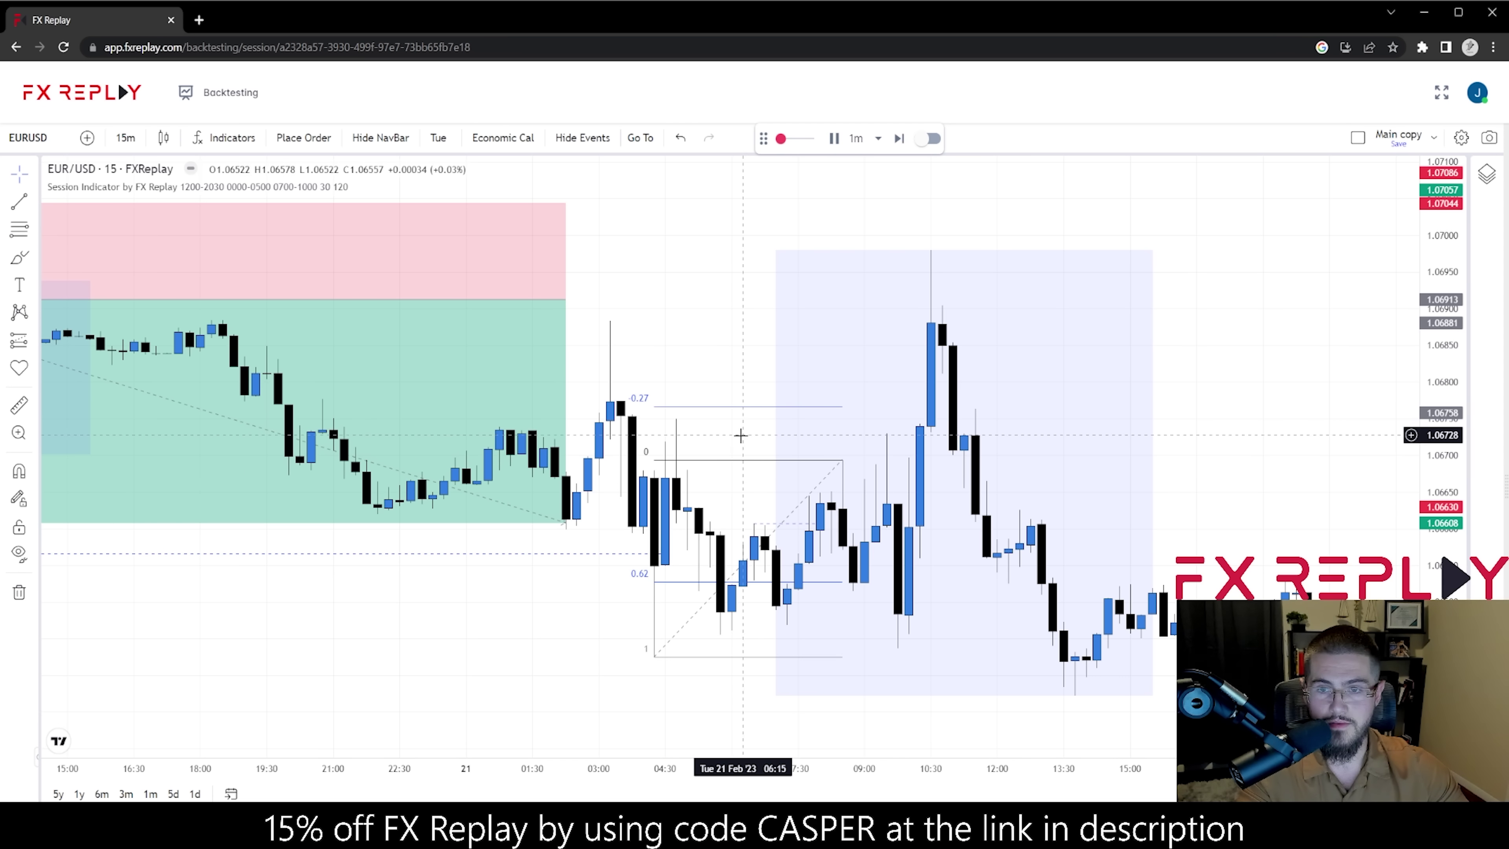
pyautogui.click(840, 583)
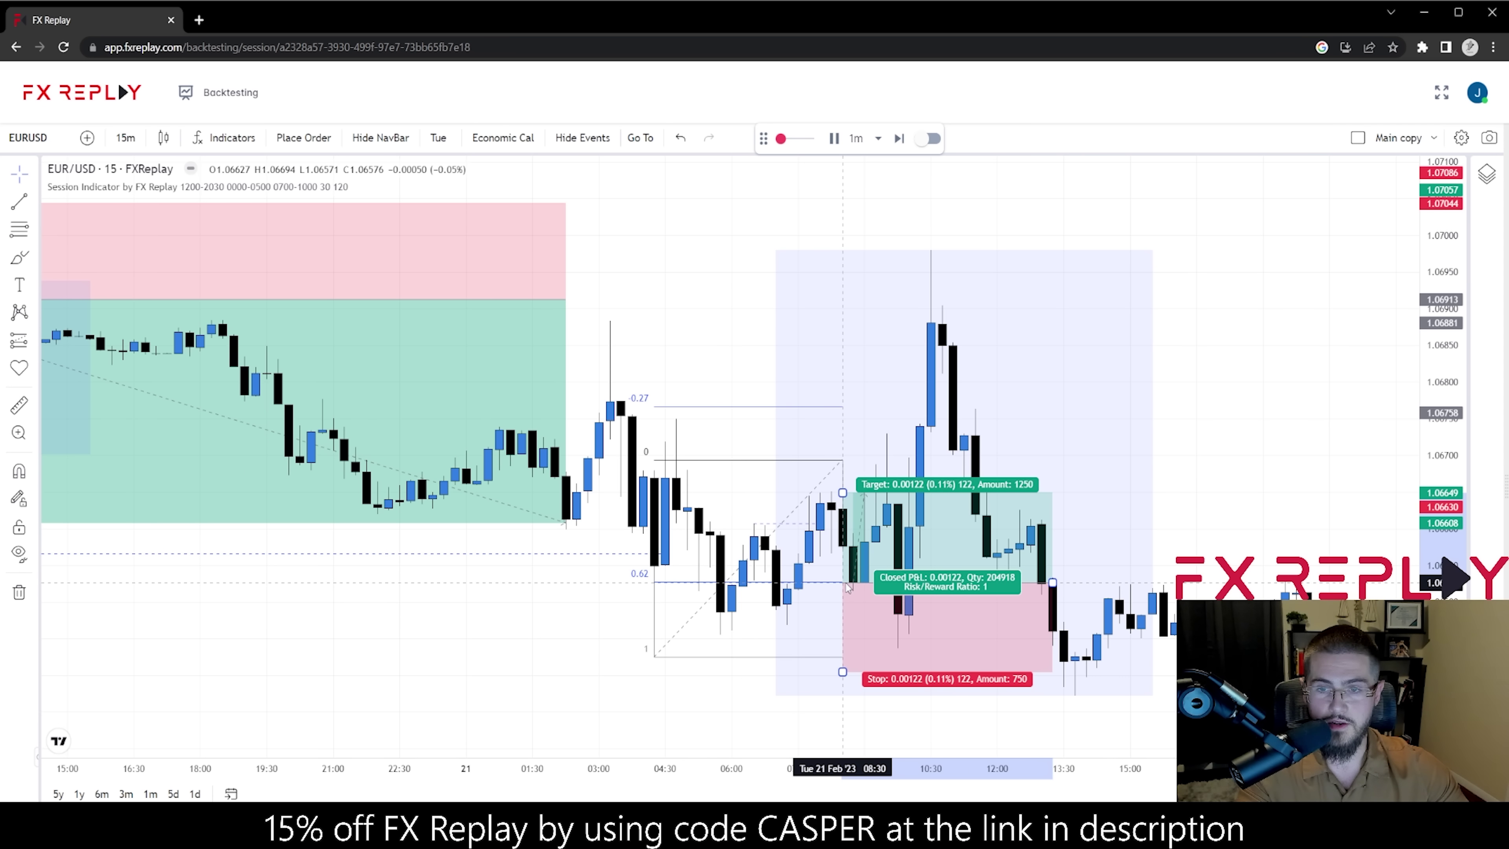
pyautogui.moveTo(843, 672); pyautogui.dragTo(657, 666)
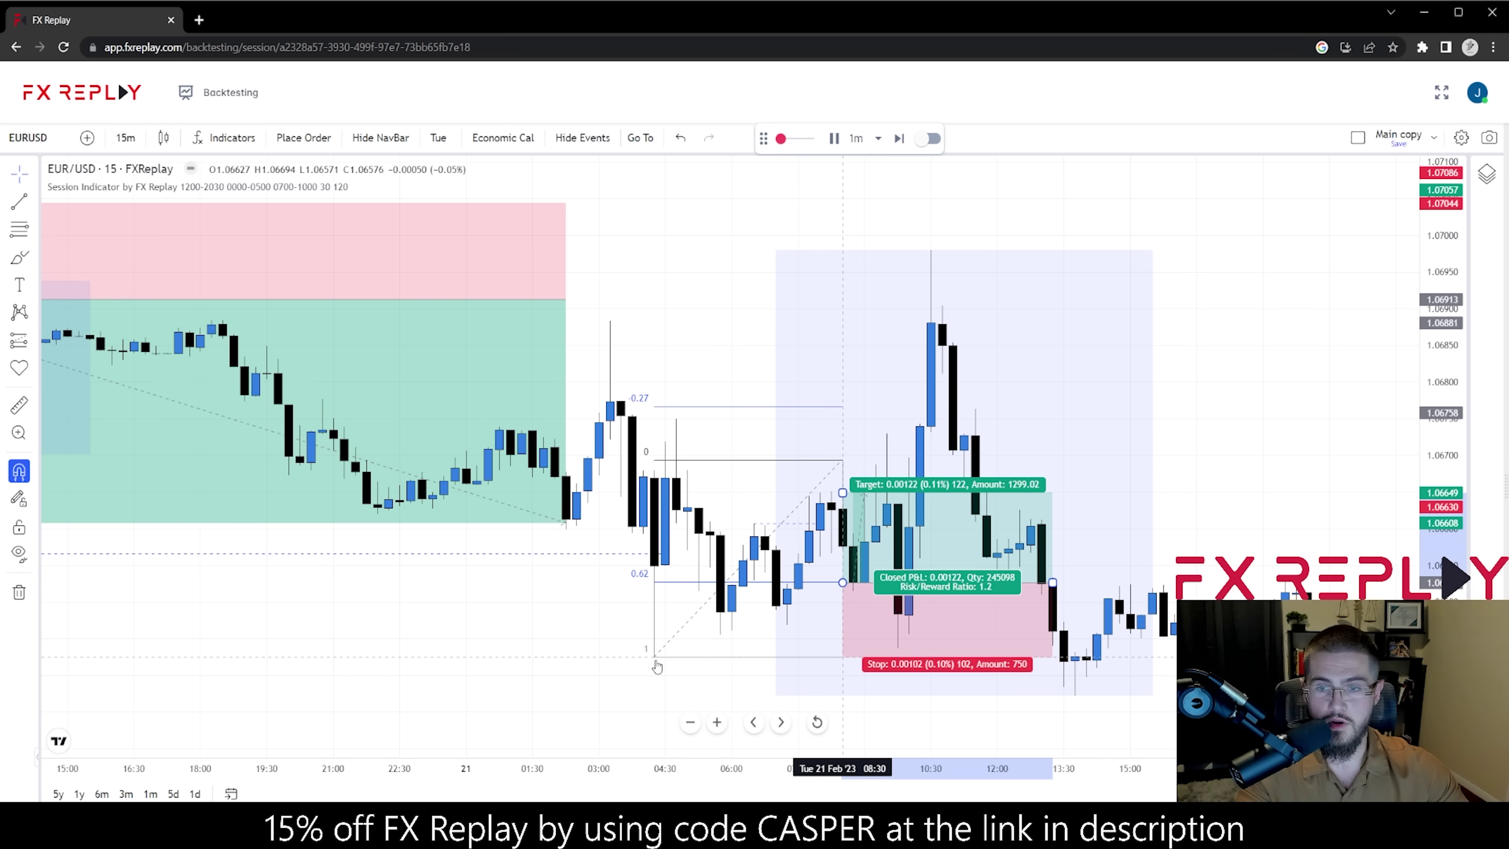
pyautogui.moveTo(842, 492); pyautogui.dragTo(843, 407)
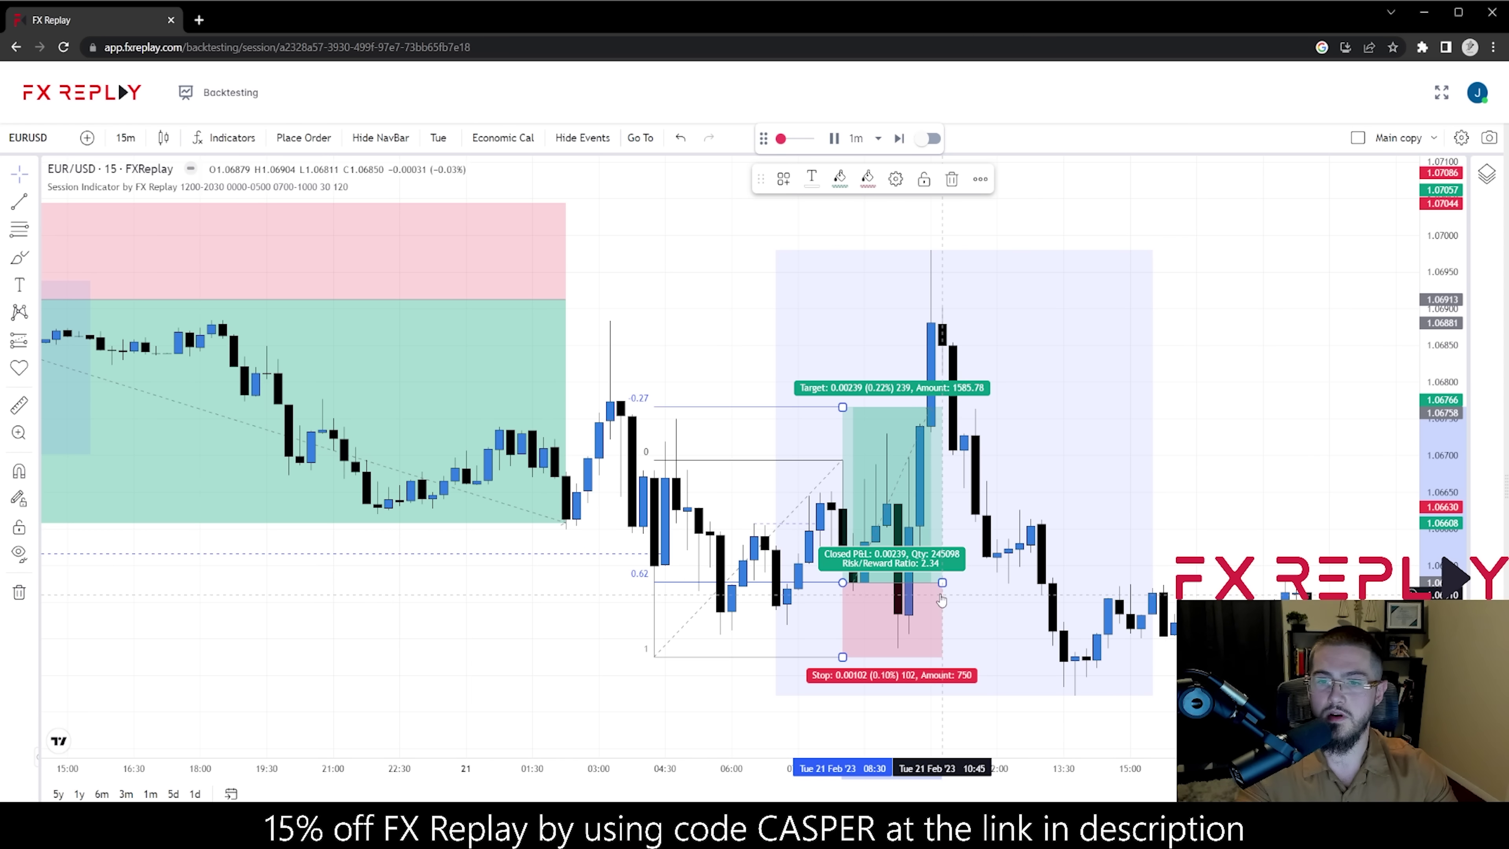
pyautogui.moveTo(942, 582); pyautogui.dragTo(931, 582)
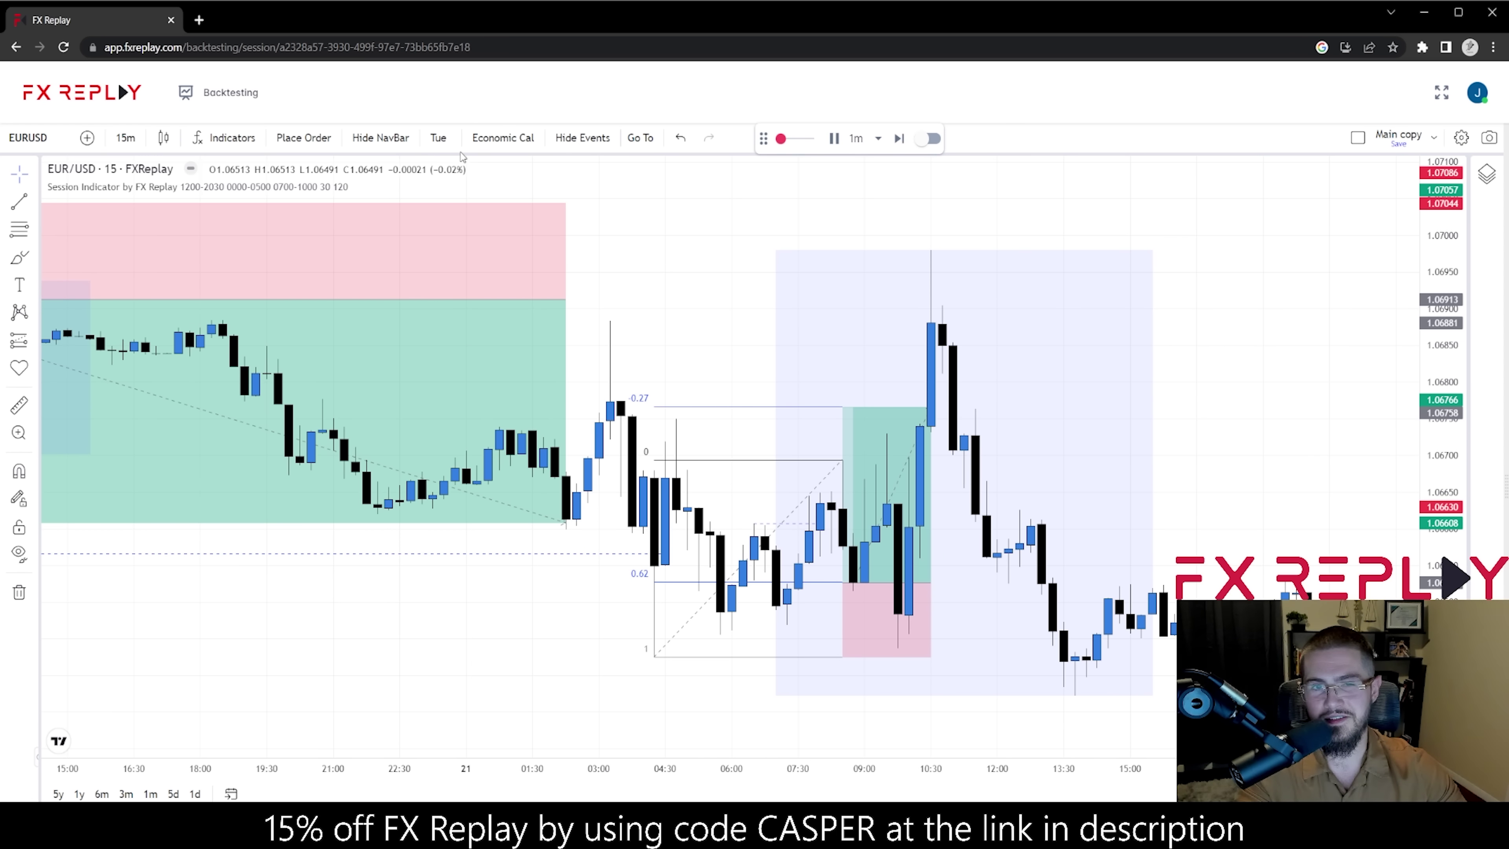
pyautogui.moveTo(920, 526)
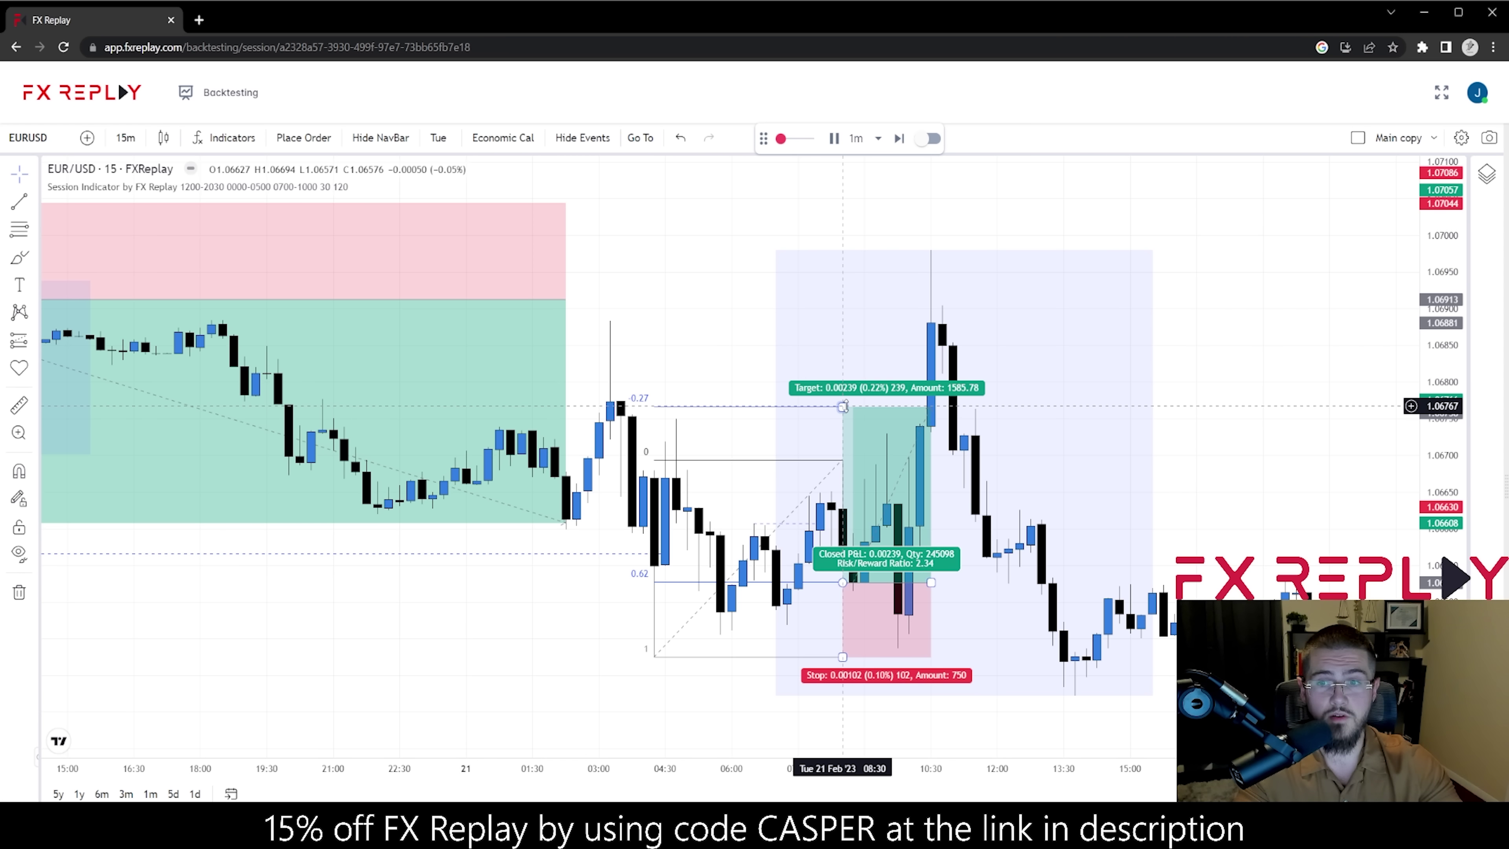
# - Return to the backtesting dashboard and open the analytics of the $100,000 EURUSD session using the Simple ICT Strategy
pyautogui.click(241, 105)
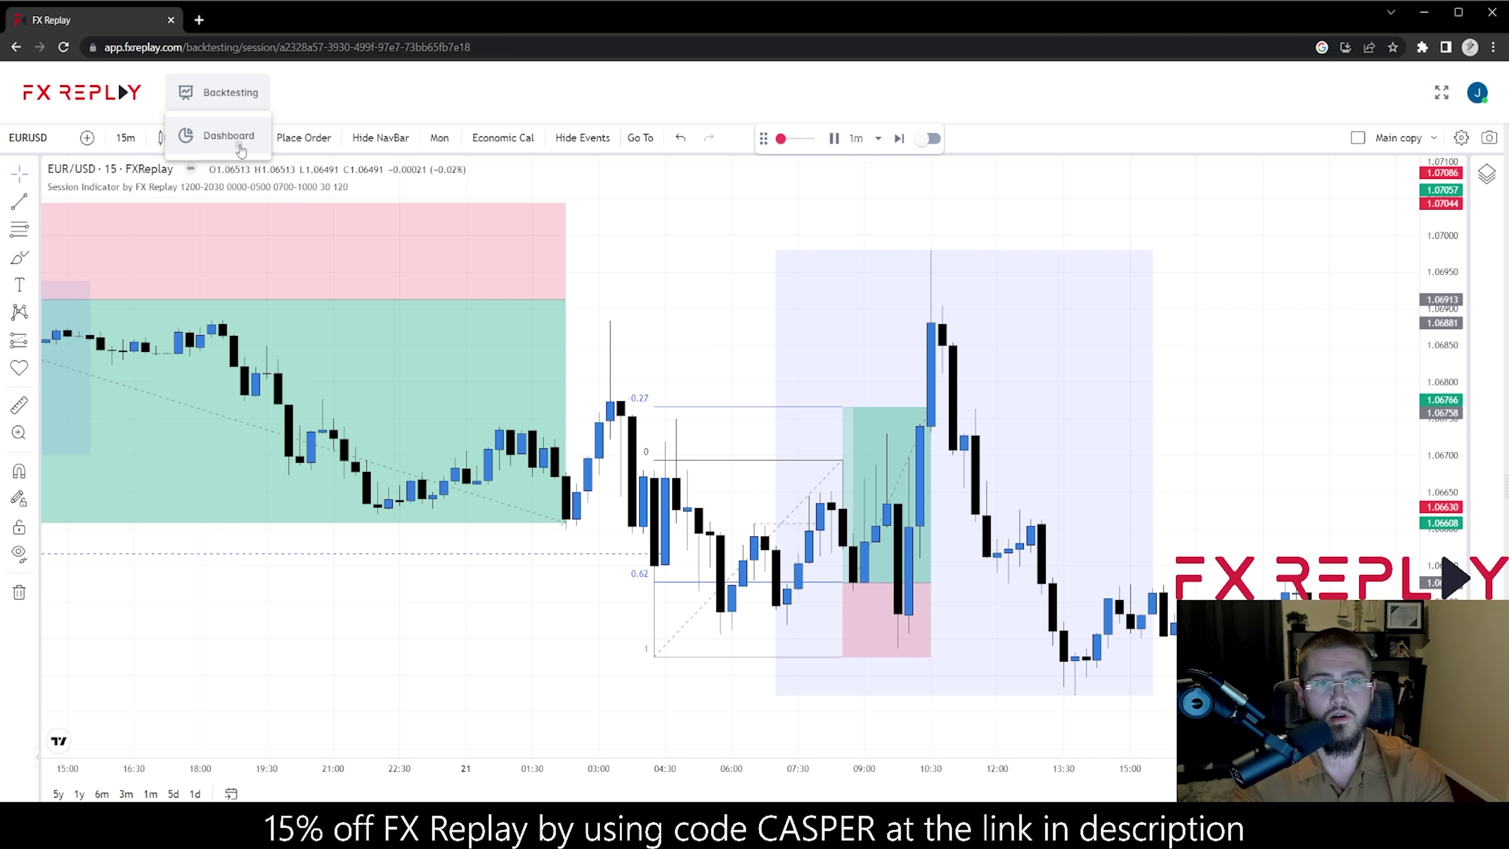
pyautogui.click(239, 149)
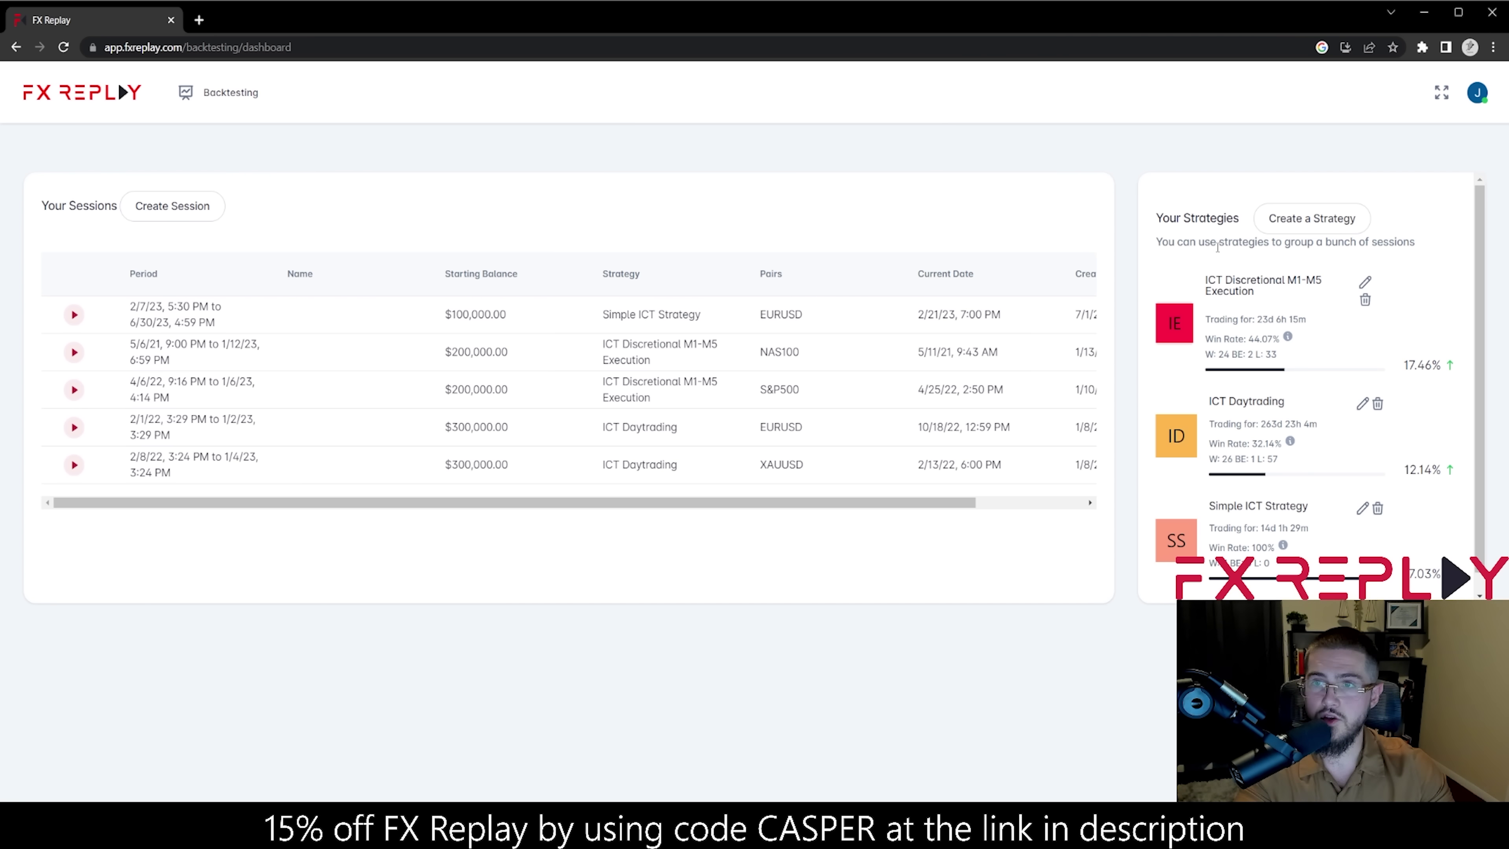
pyautogui.scroll(-1, 1210, 285)
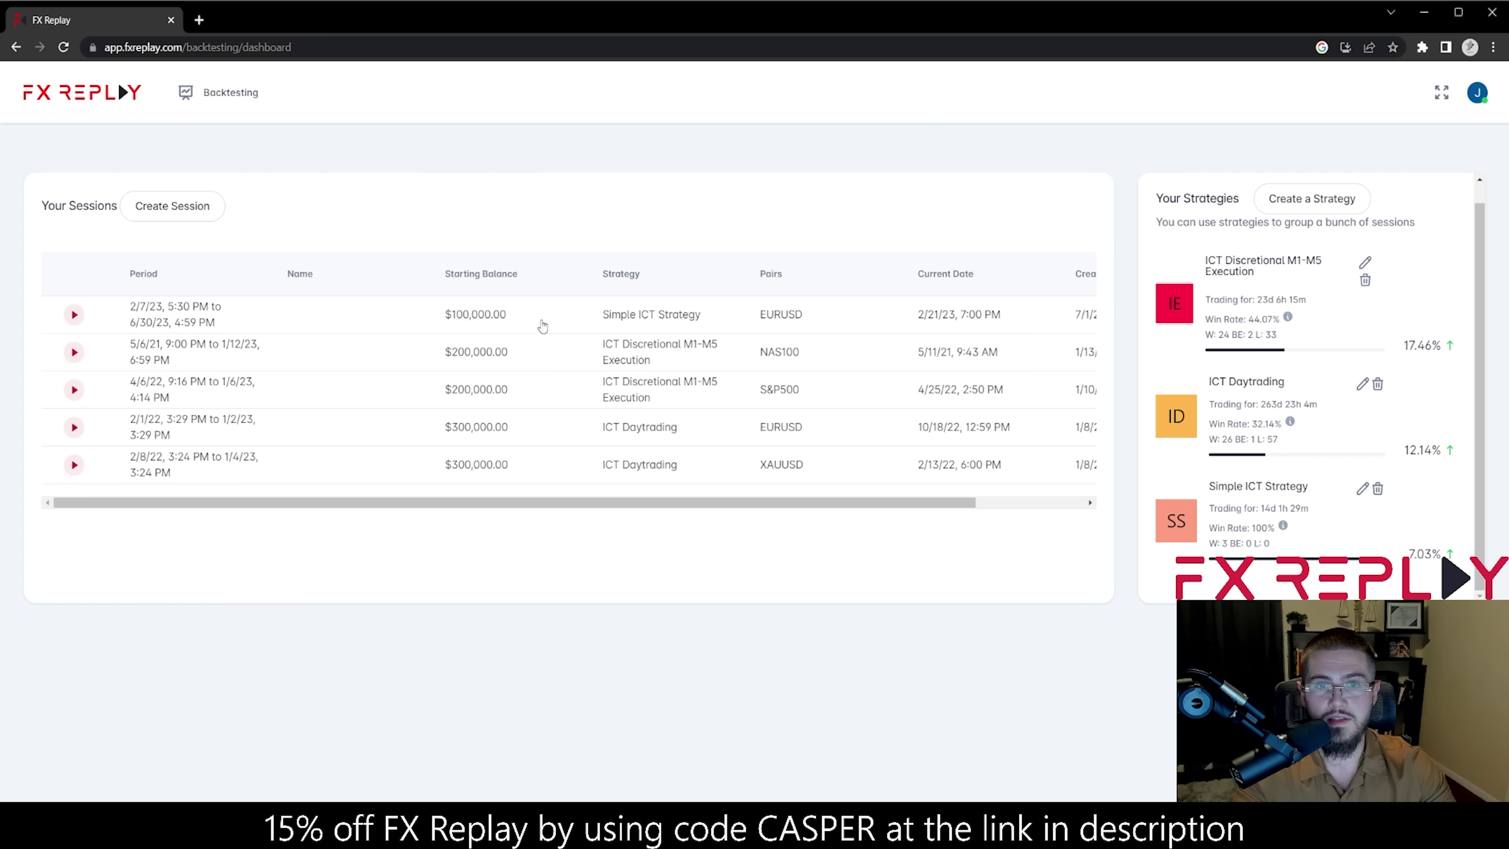
pyautogui.rightClick(573, 325)
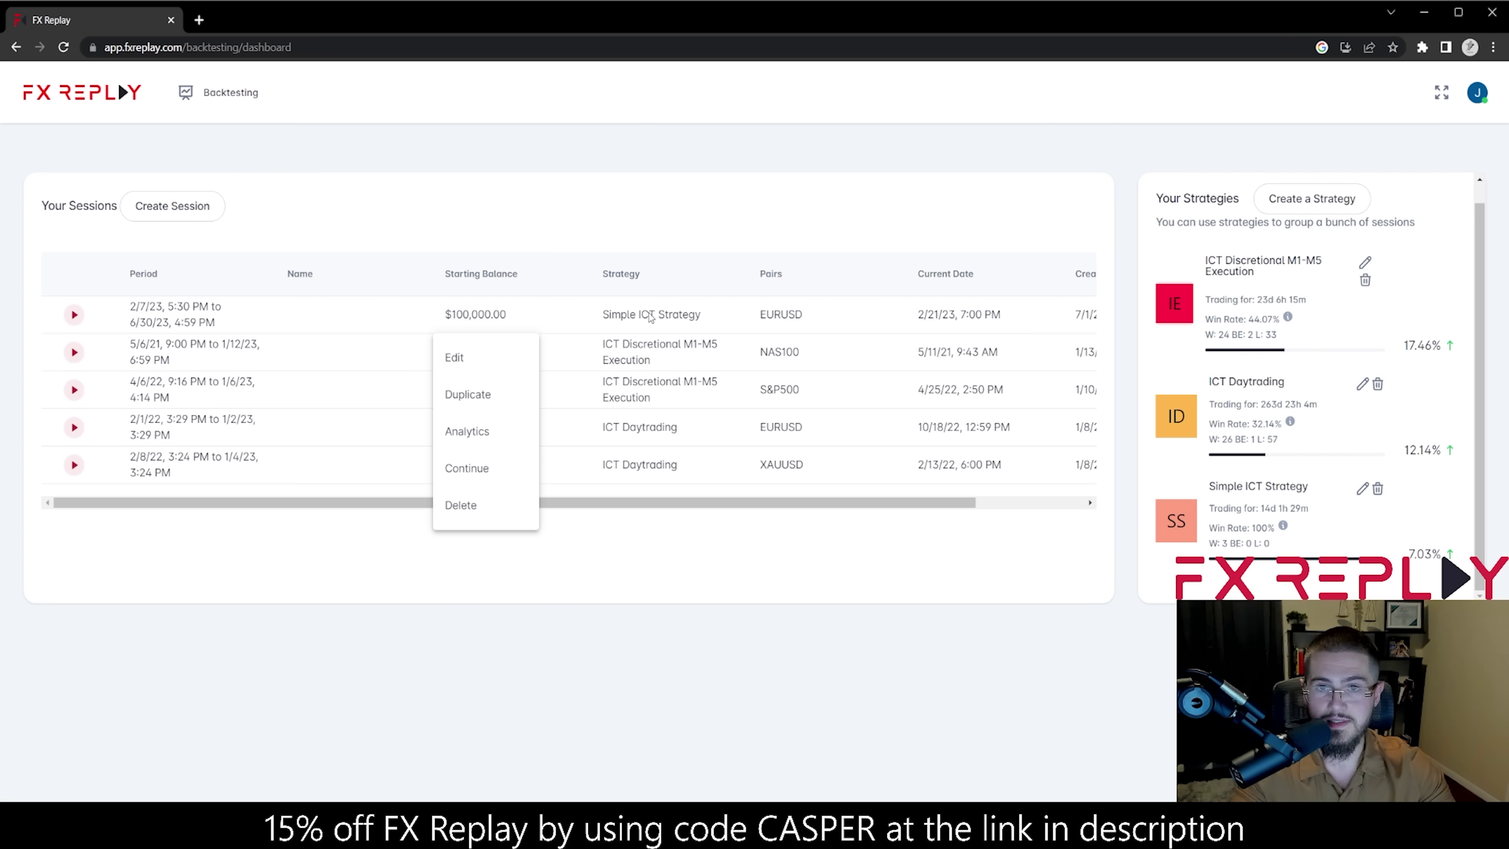
pyautogui.click(485, 434)
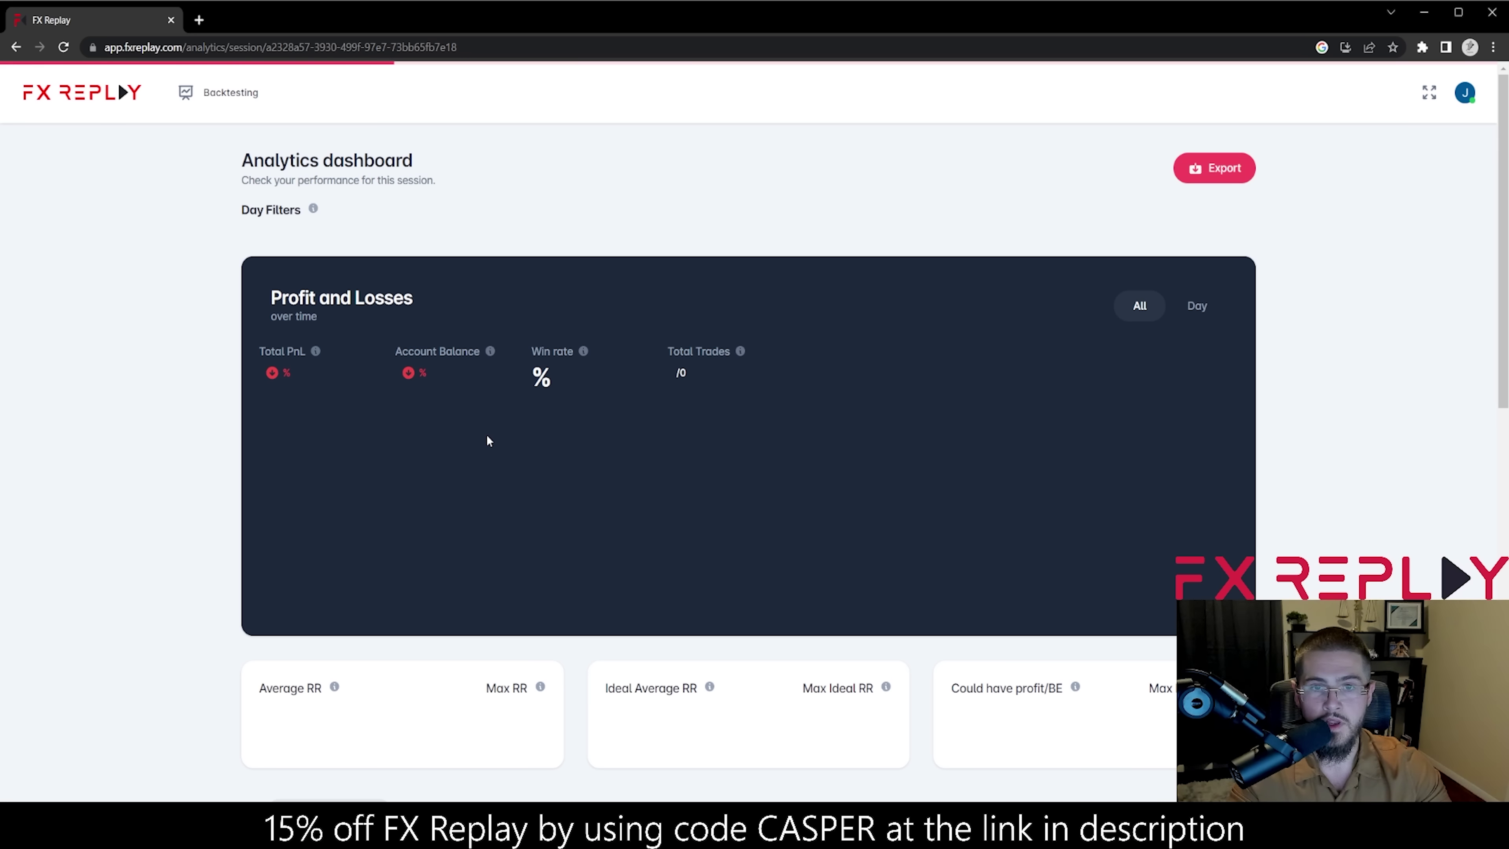
# - Examine the session's total PnL, account balance and win rate in the profit and losses overview
pyautogui.moveTo(261, 409); pyautogui.dragTo(782, 408)
pyautogui.click(782, 409)
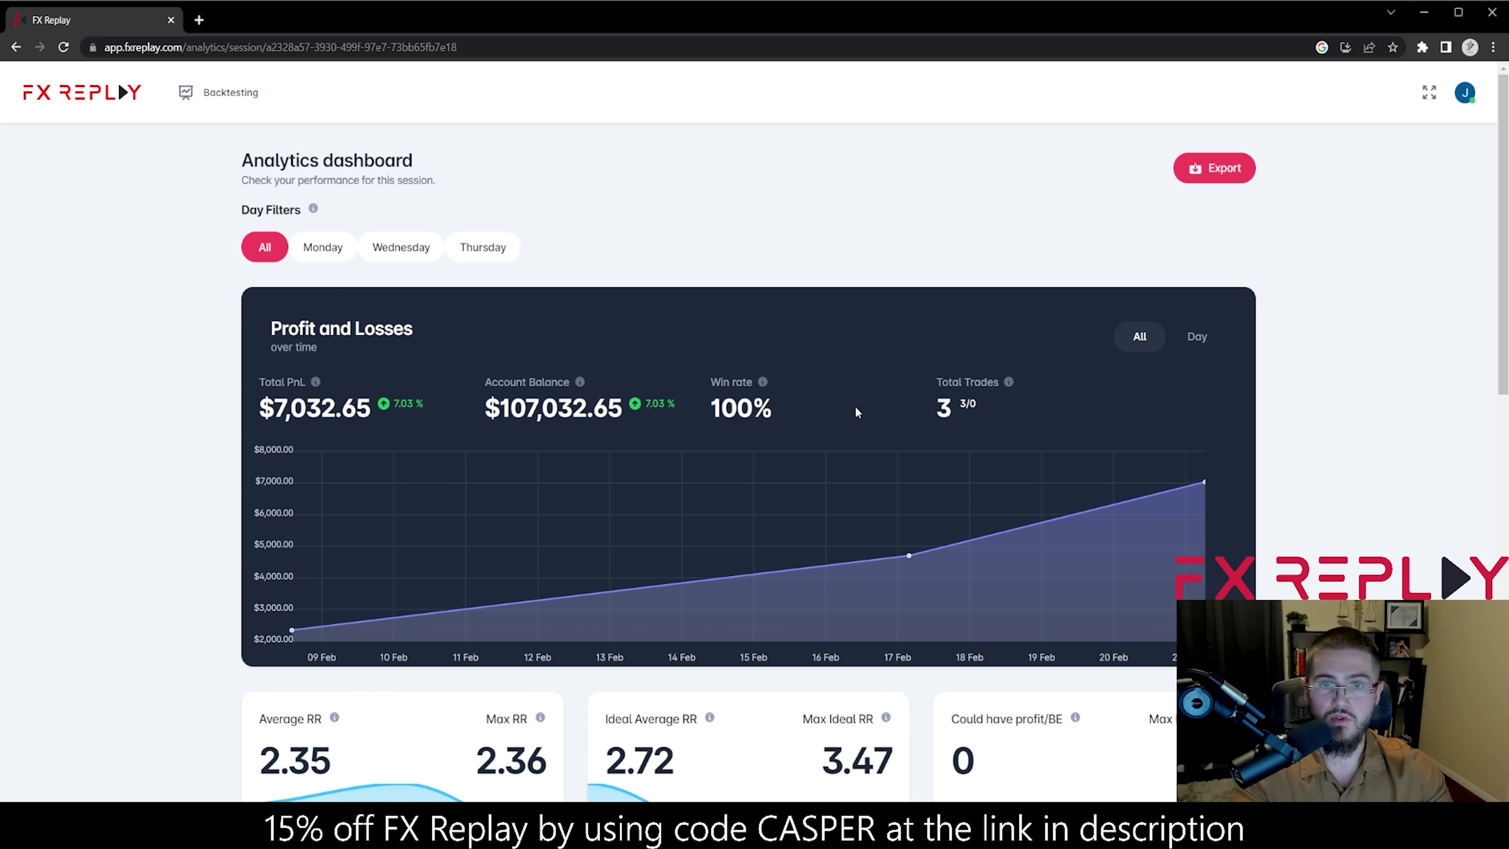
pyautogui.moveTo(713, 409); pyautogui.dragTo(775, 404)
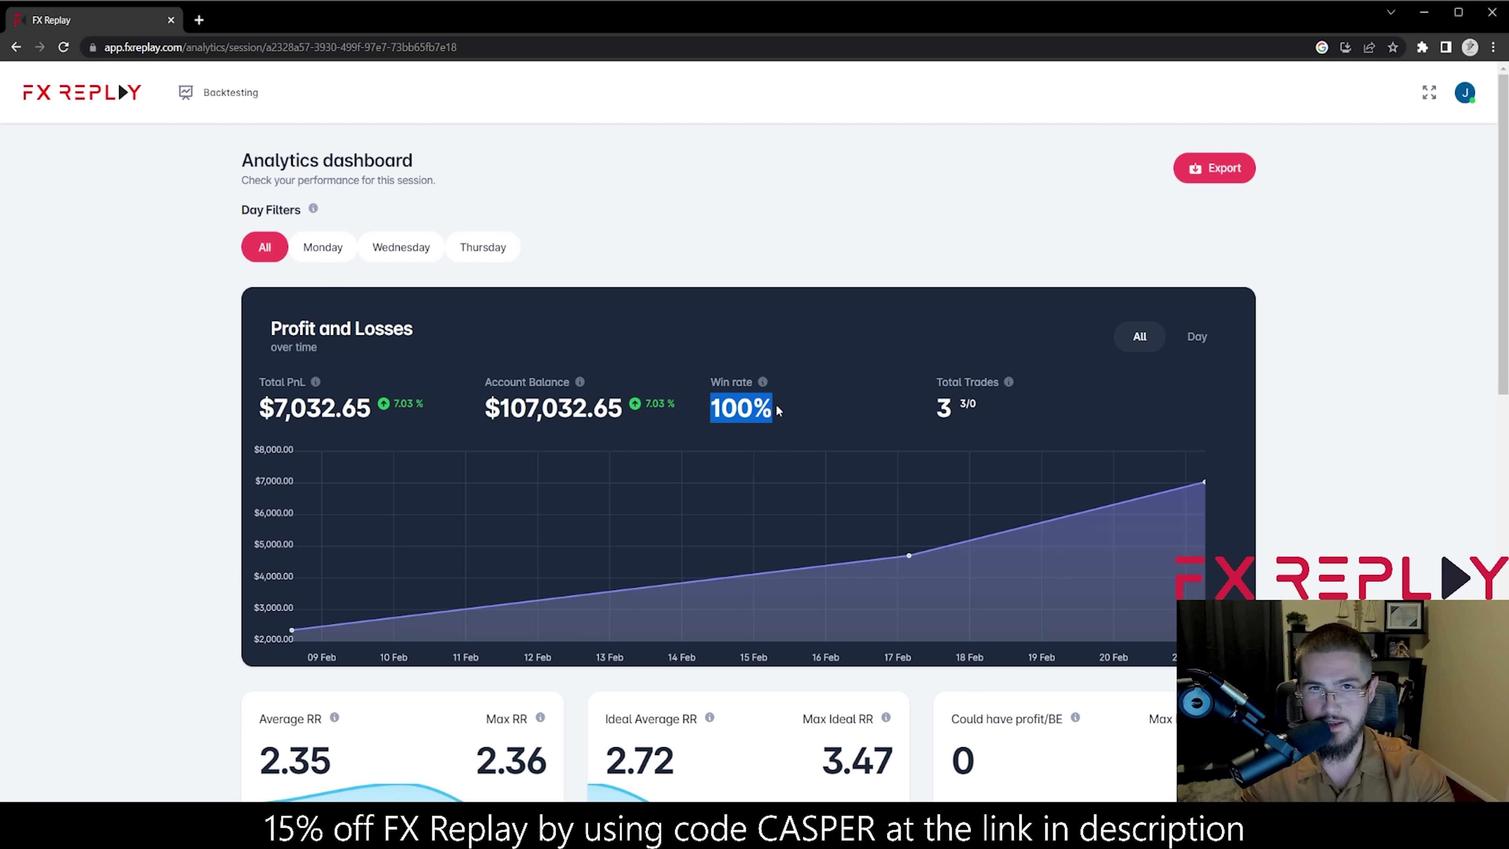
pyautogui.click(781, 402)
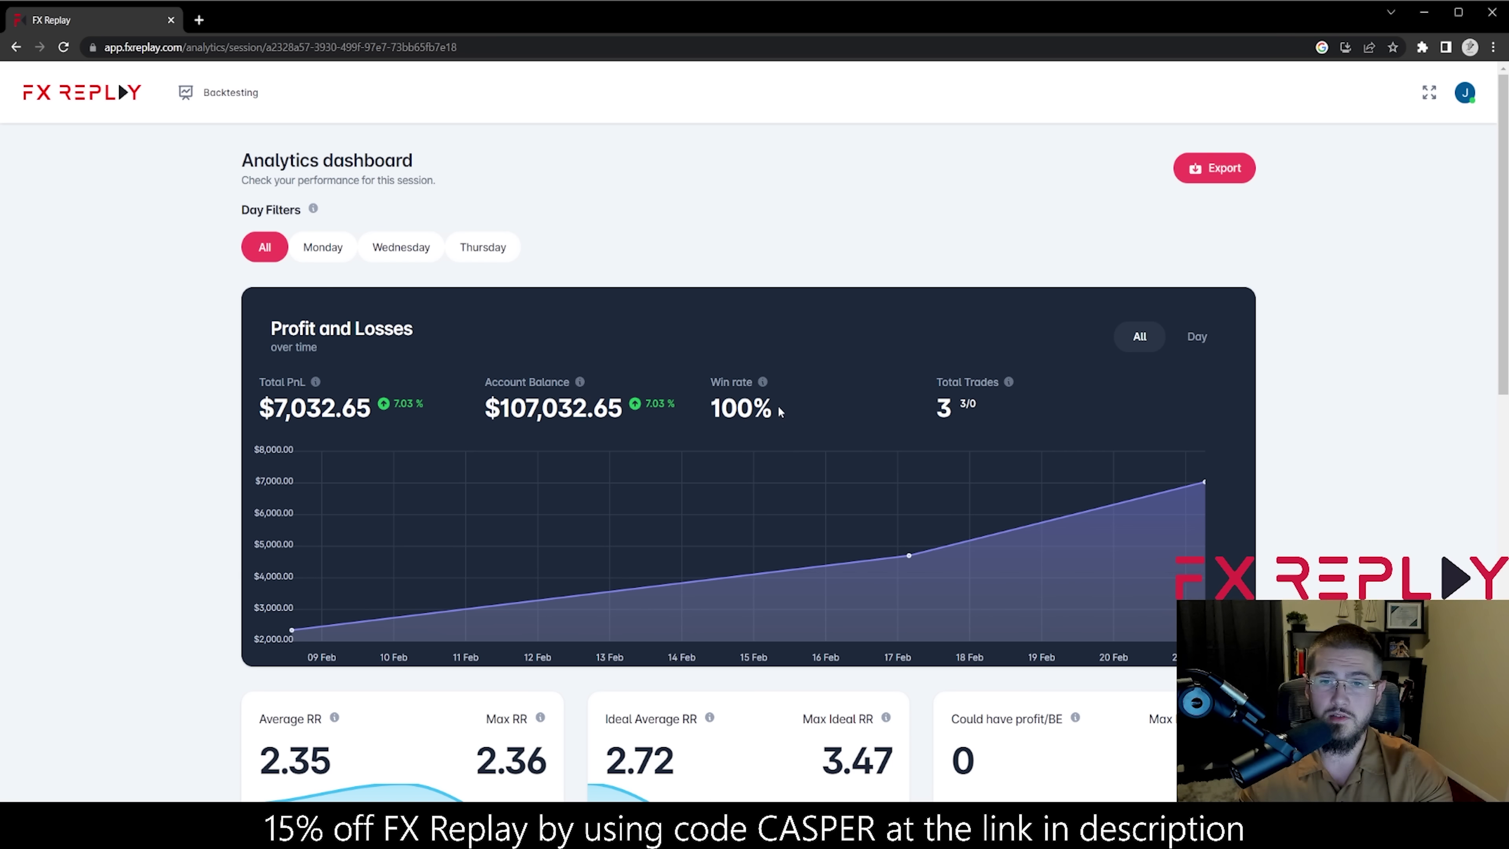
pyautogui.moveTo(691, 403); pyautogui.dragTo(777, 412)
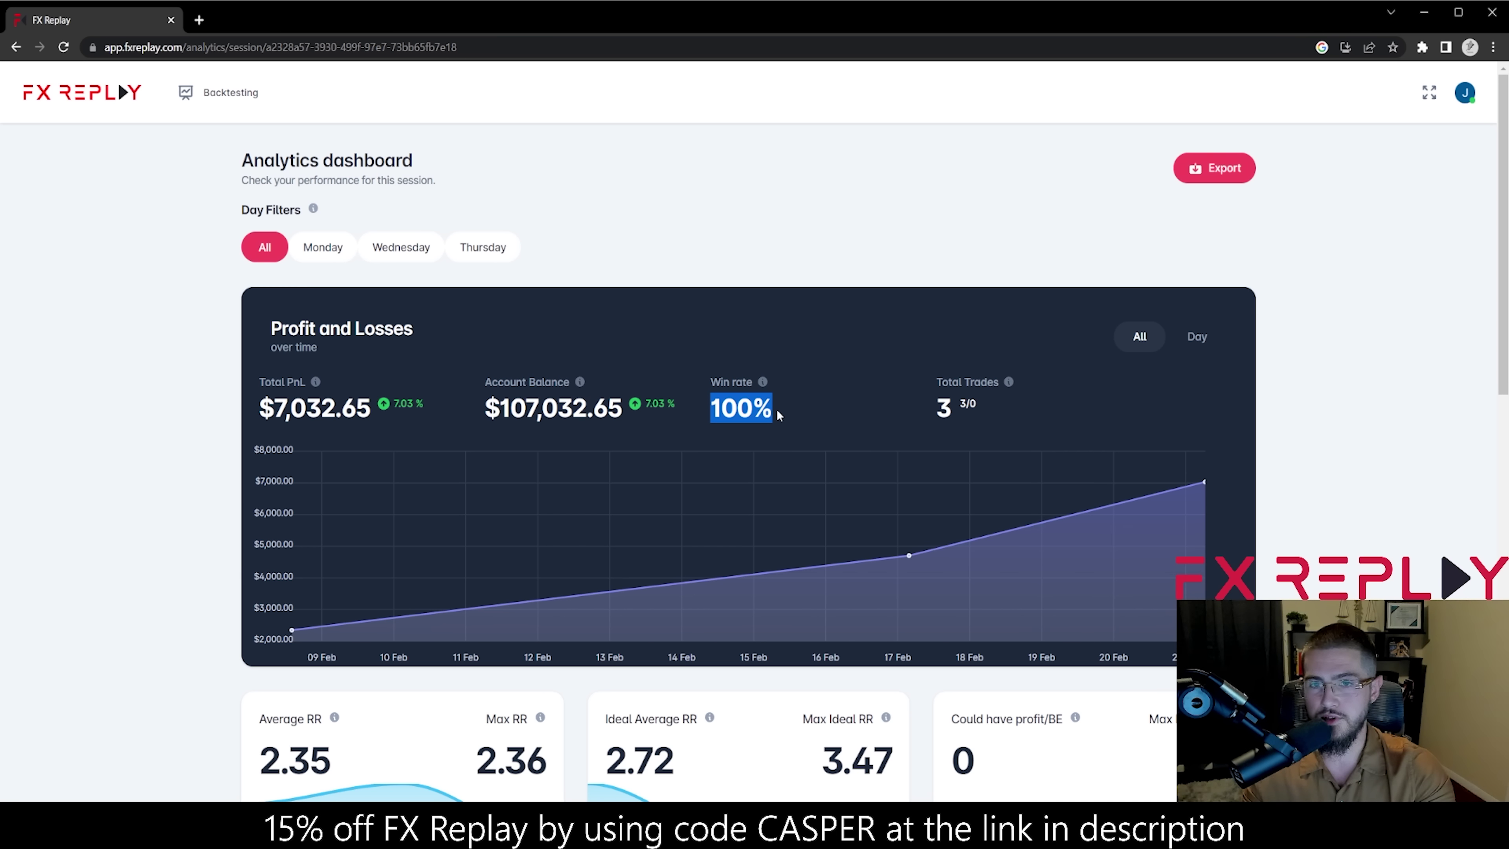
pyautogui.moveTo(706, 405); pyautogui.dragTo(796, 404)
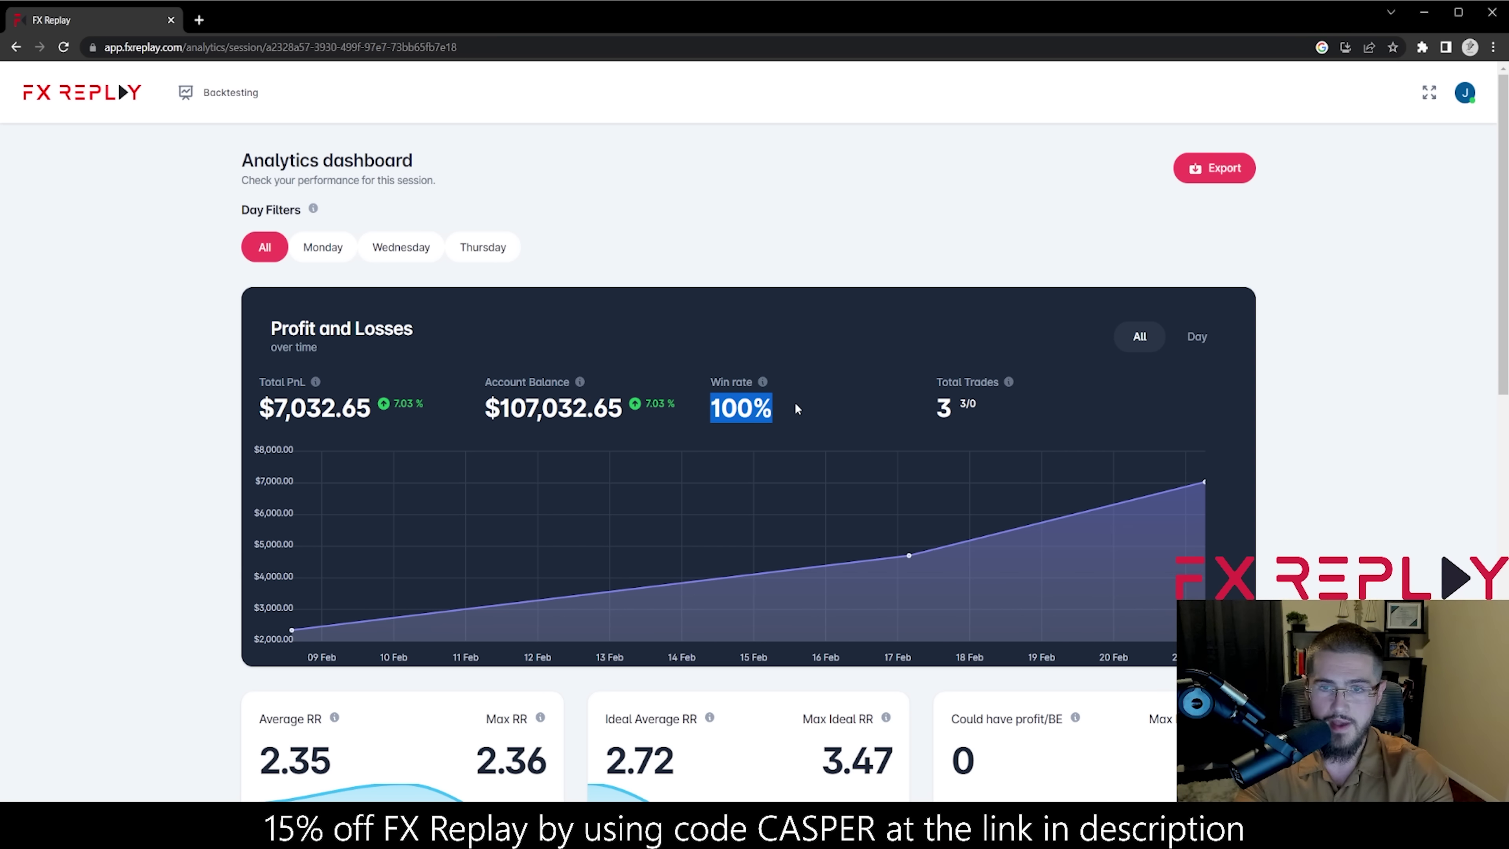
pyautogui.click(796, 417)
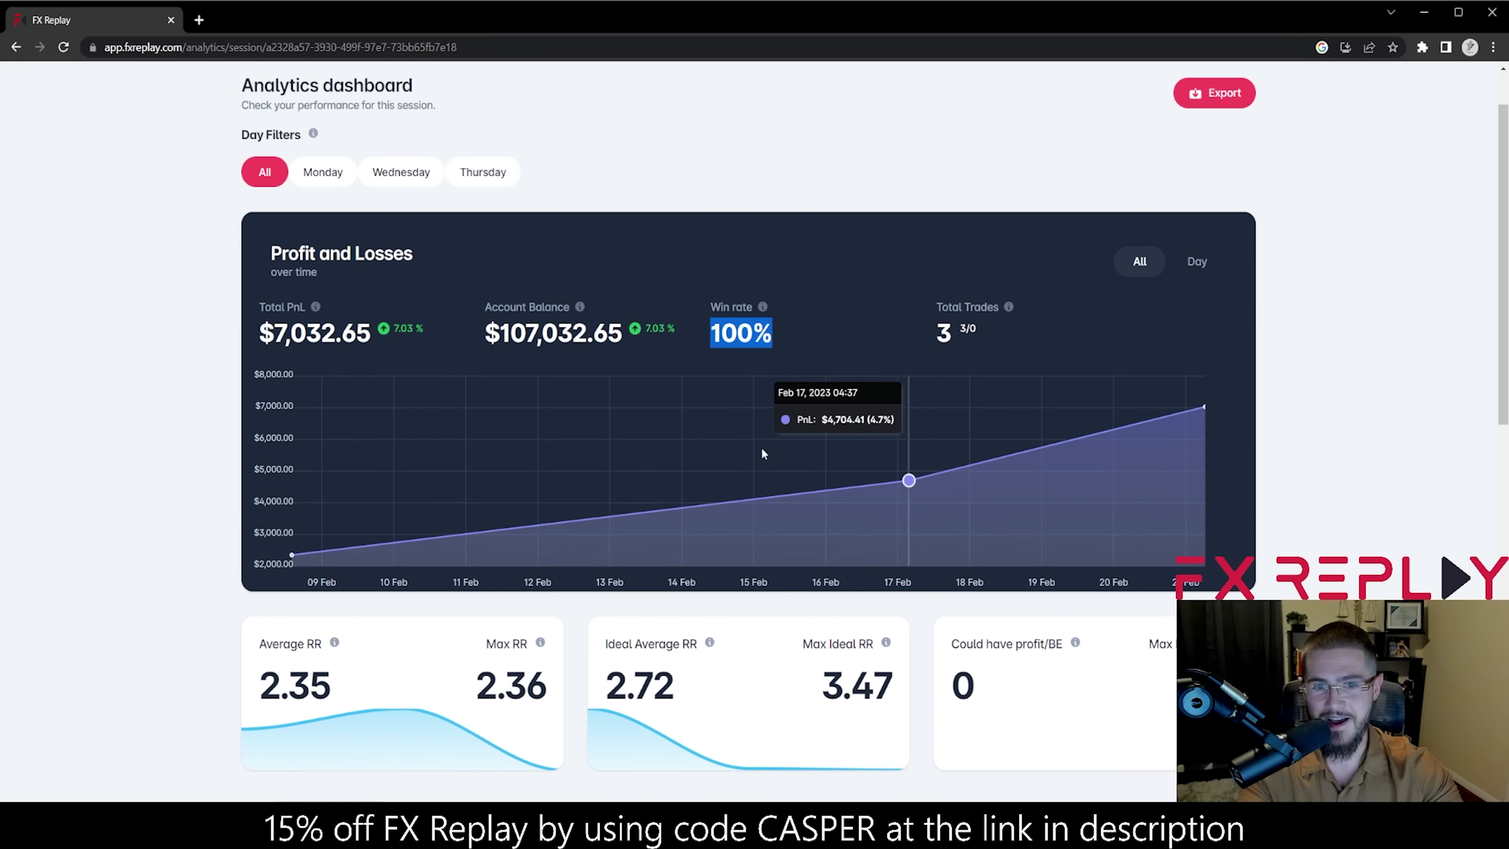
# - Examine the risk/reward and Could have profit/BE figures, the advanced analytics, the performance per day and the trades by sessions
pyautogui.scroll(-5, 762, 447)
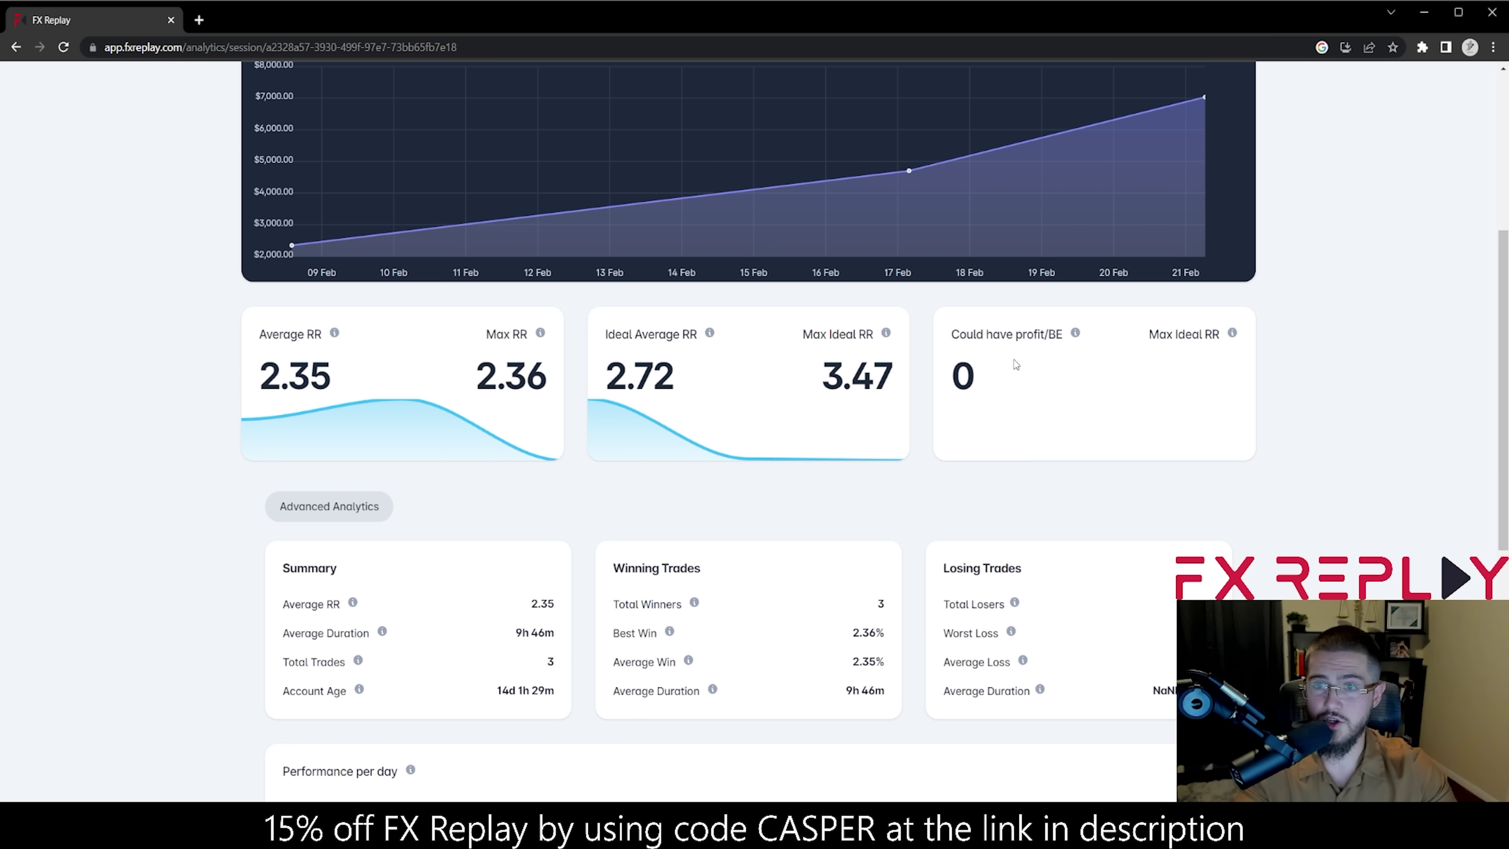
pyautogui.moveTo(1022, 334); pyautogui.dragTo(1058, 337)
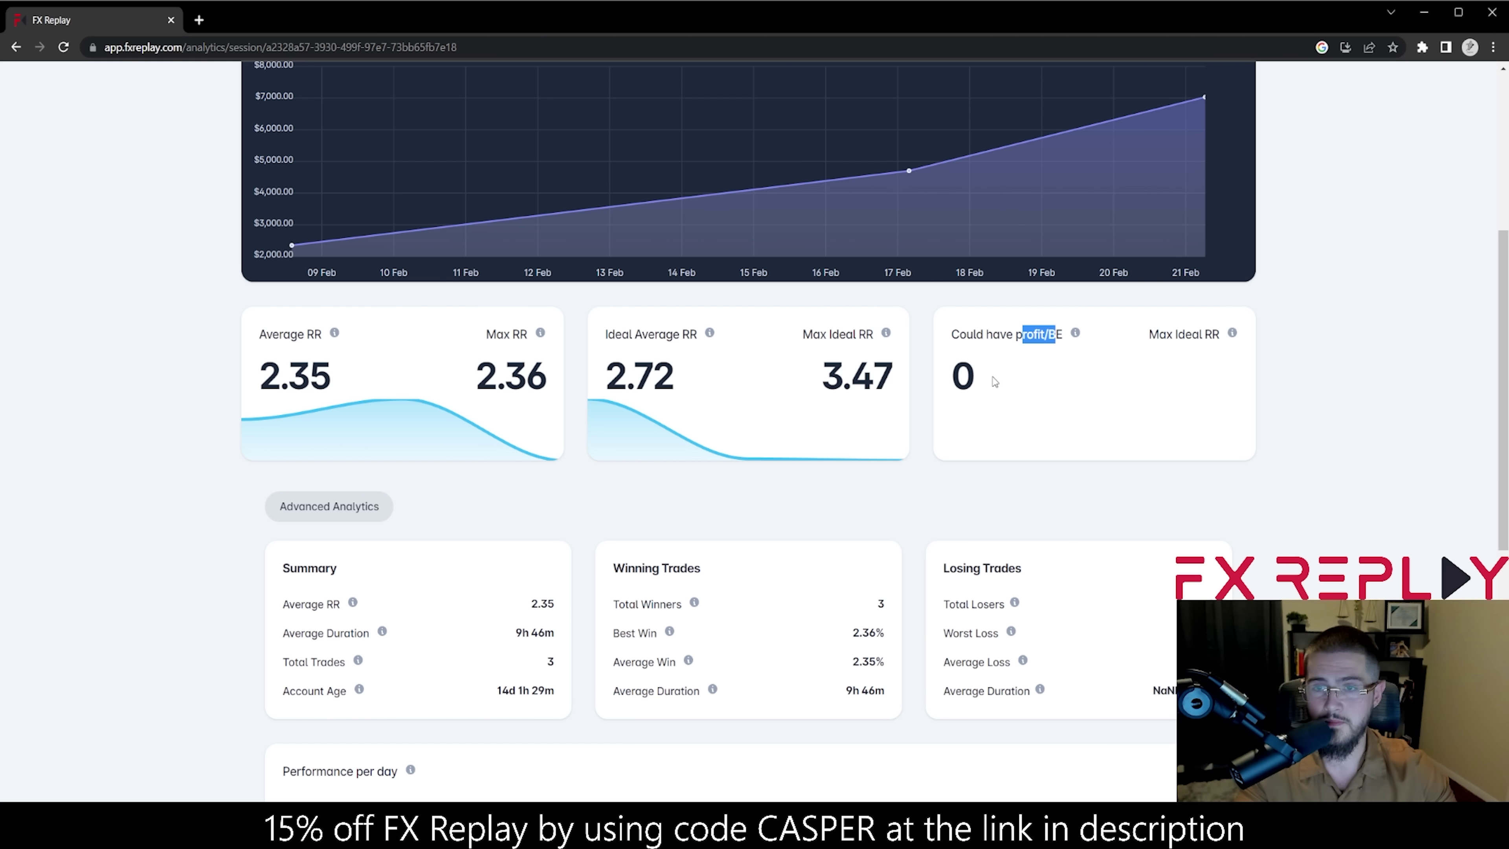
pyautogui.moveTo(952, 334); pyautogui.dragTo(1054, 351)
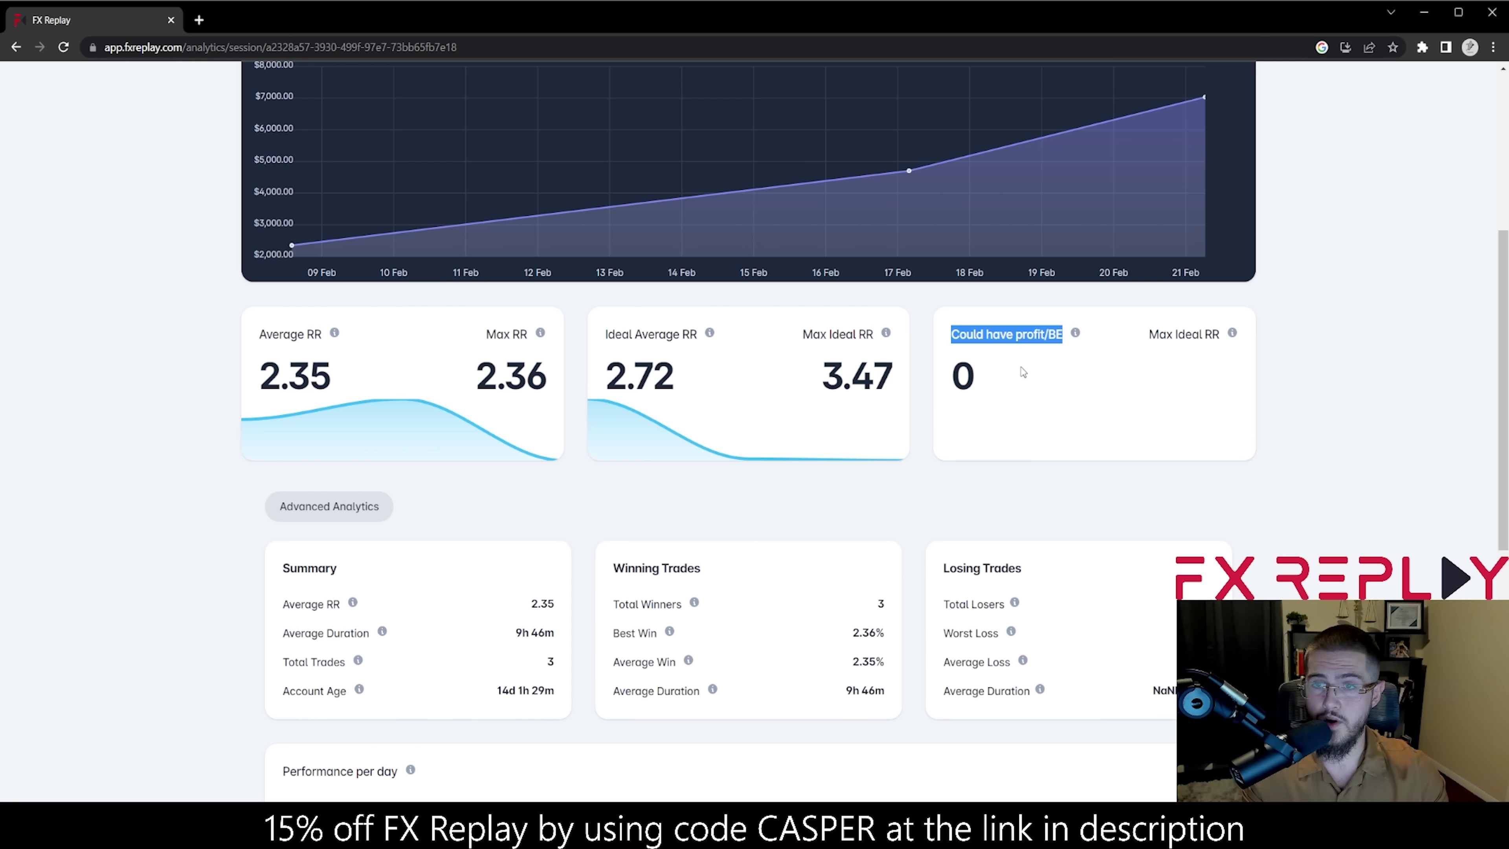
pyautogui.click(1003, 388)
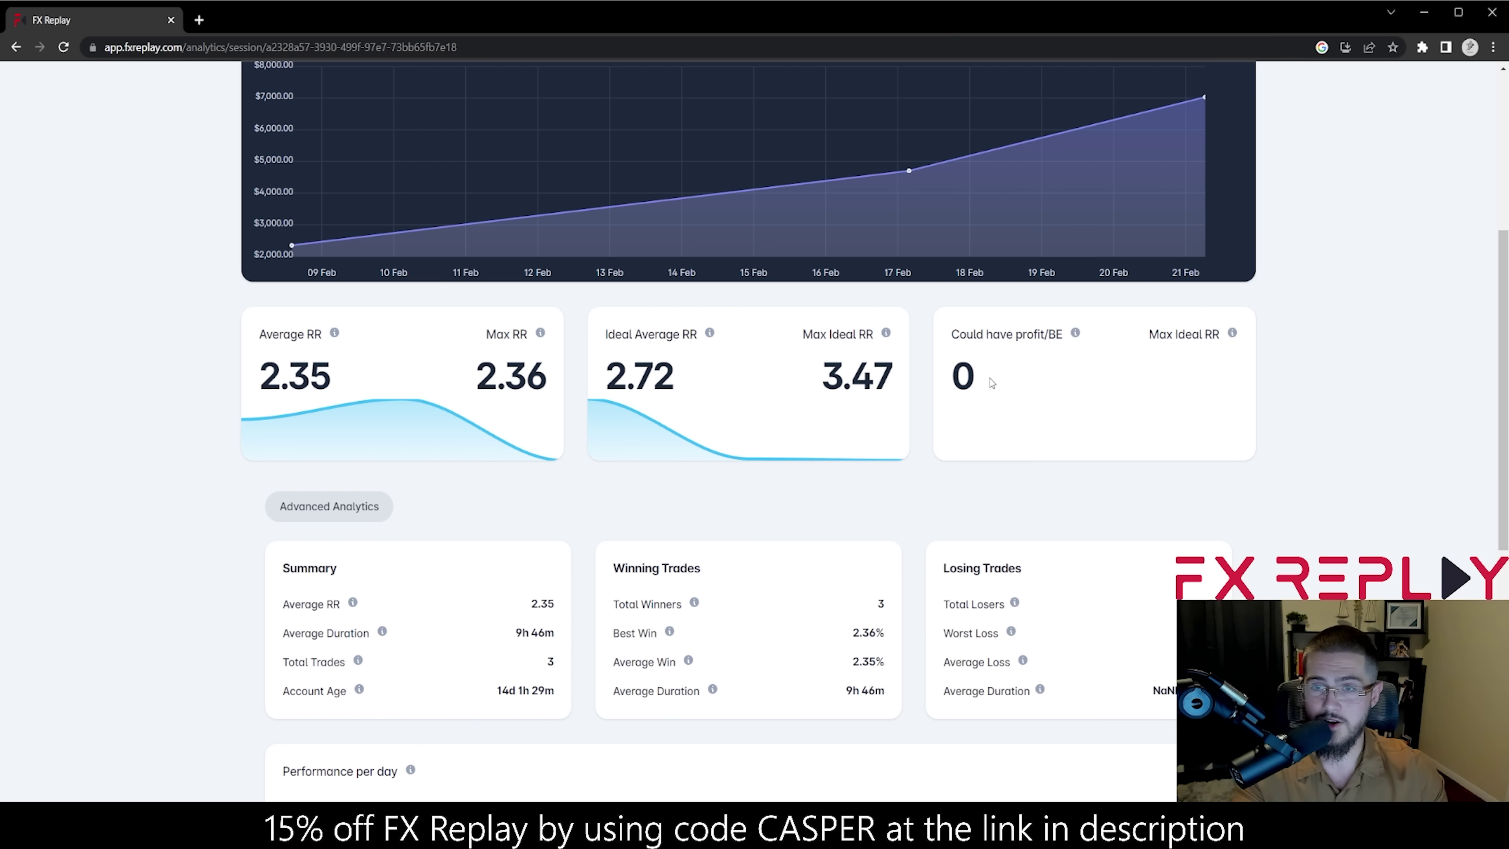
pyautogui.doubleClick(961, 376)
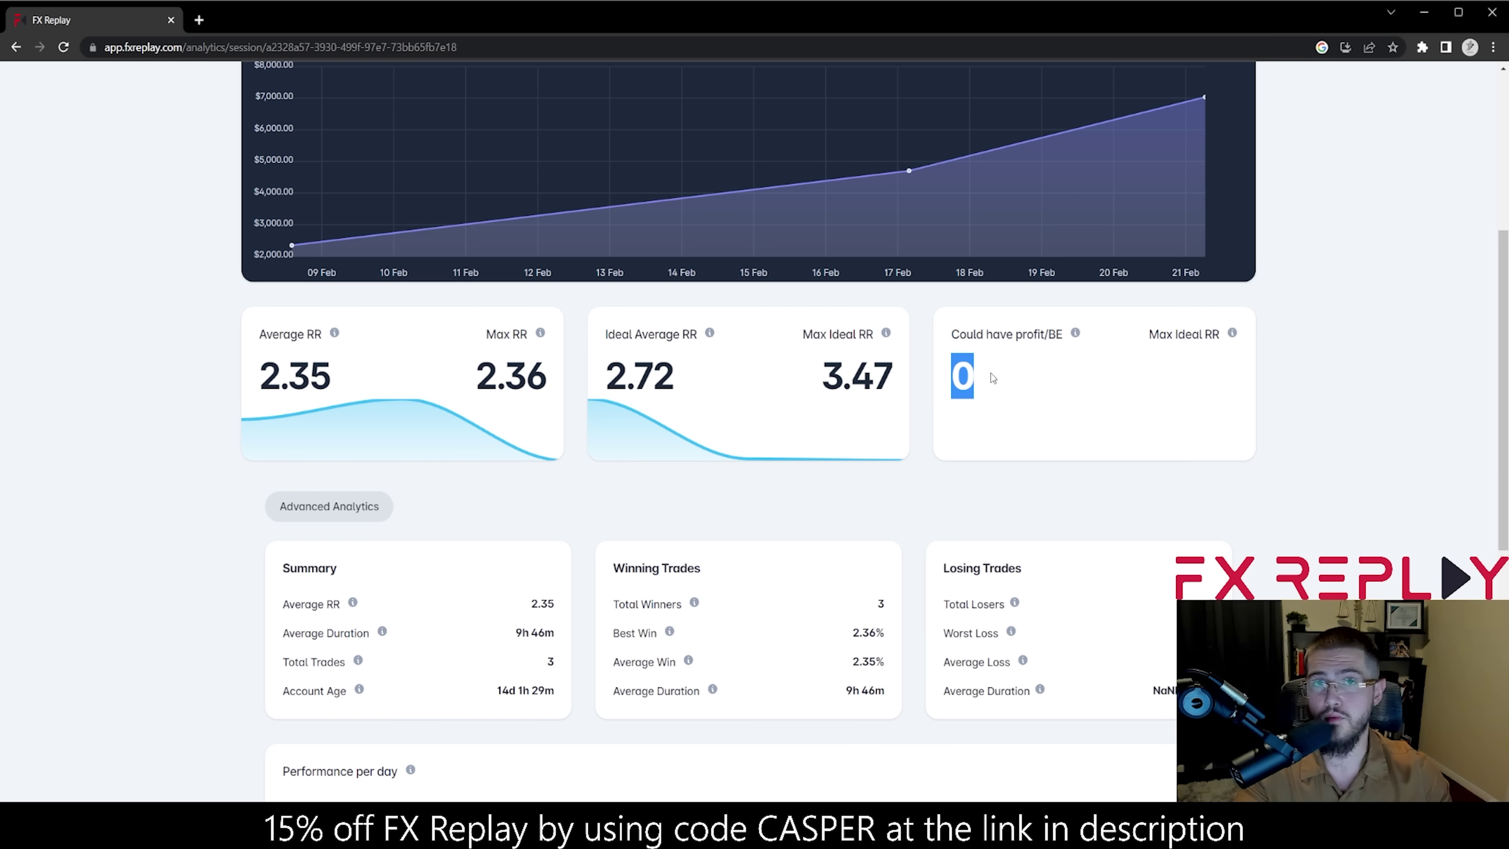
pyautogui.scroll(-4, 457, 482)
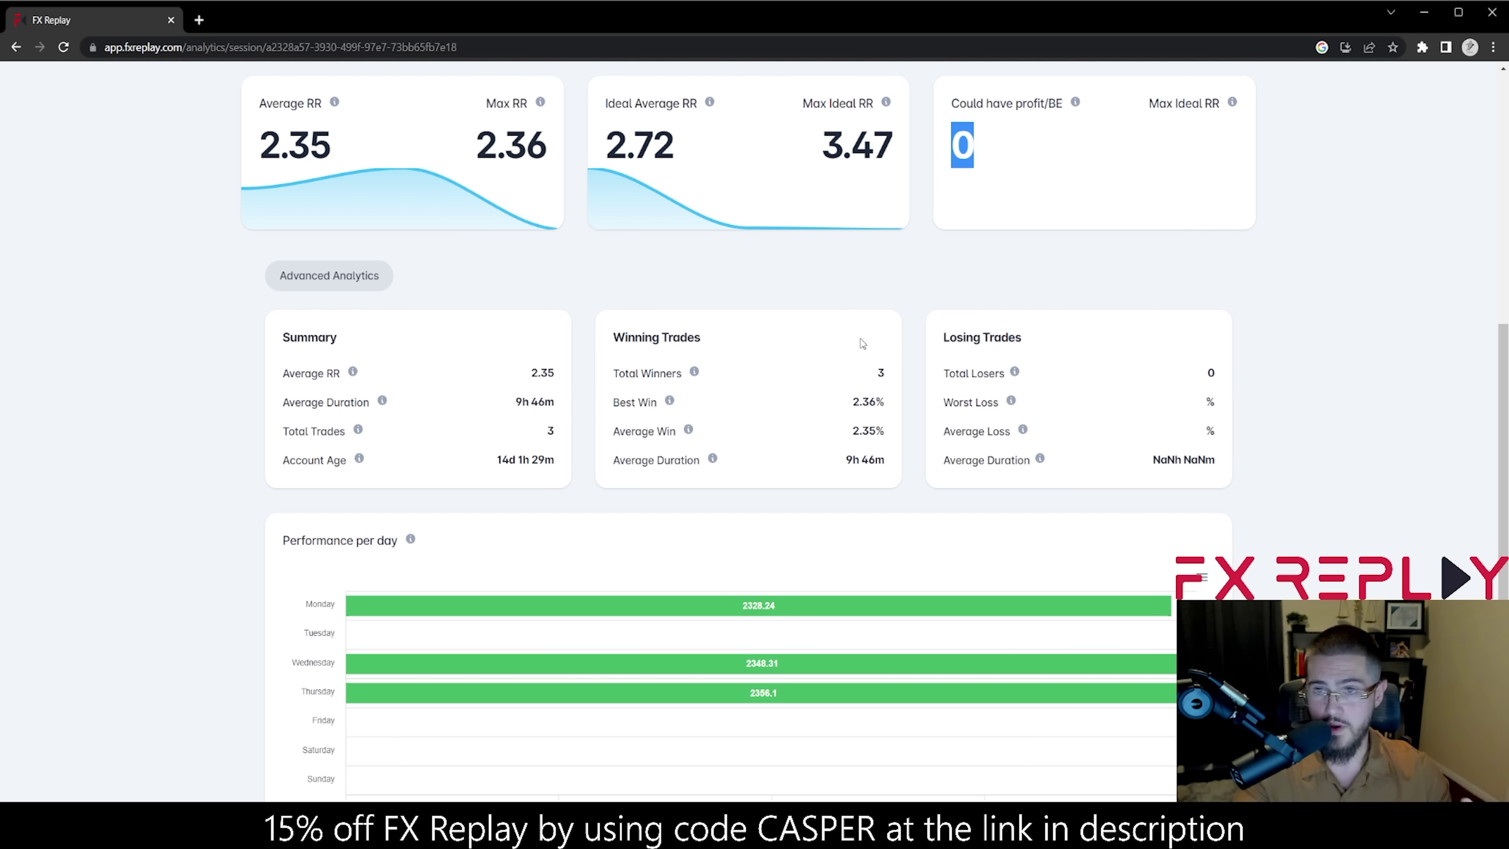
pyautogui.scroll(-1, 460, 370)
pyautogui.scroll(-5, 460, 370)
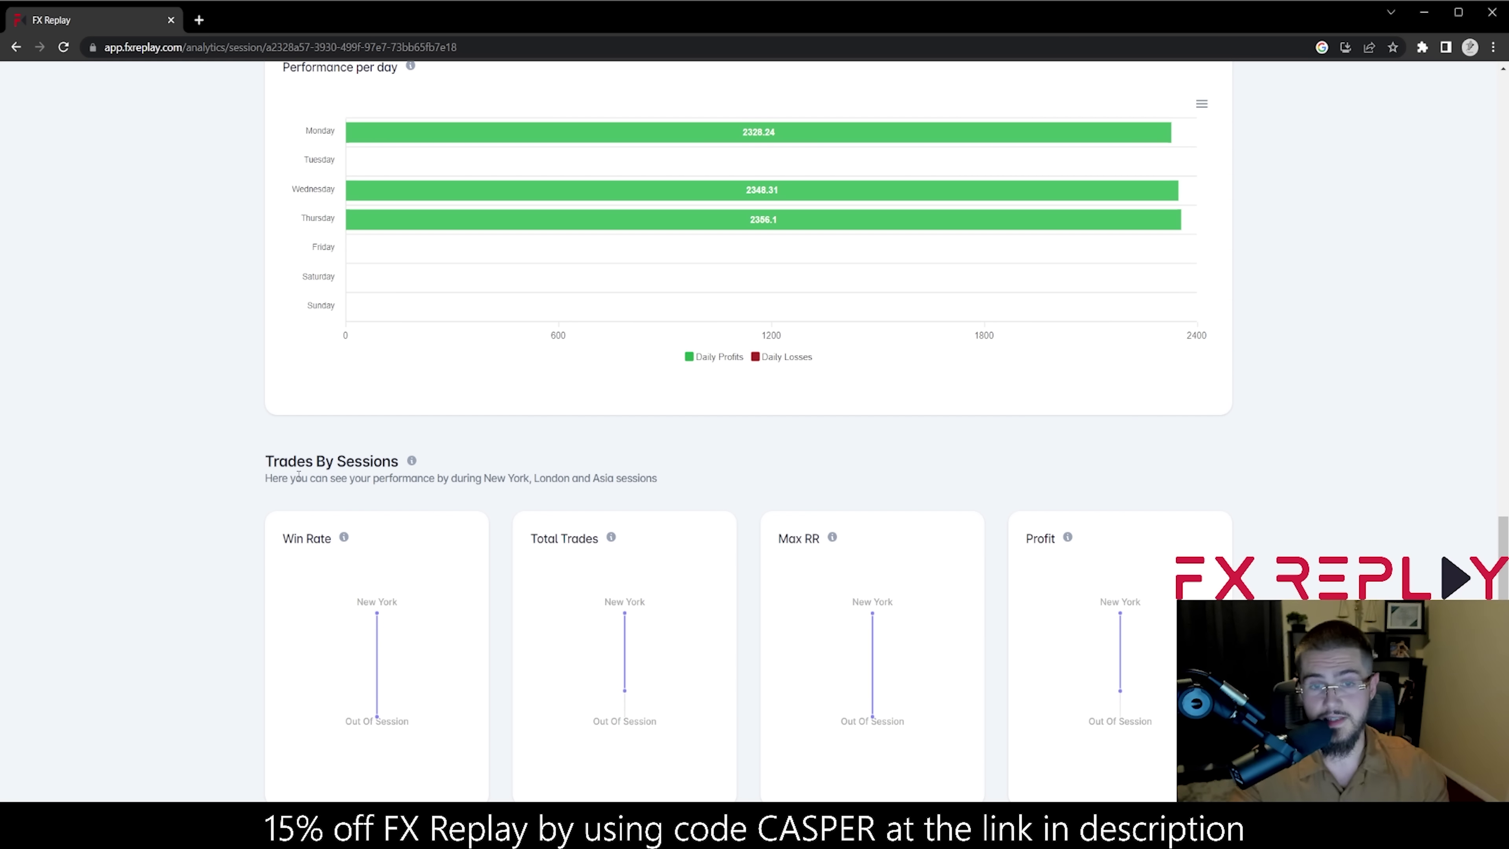
pyautogui.moveTo(483, 479); pyautogui.dragTo(530, 471)
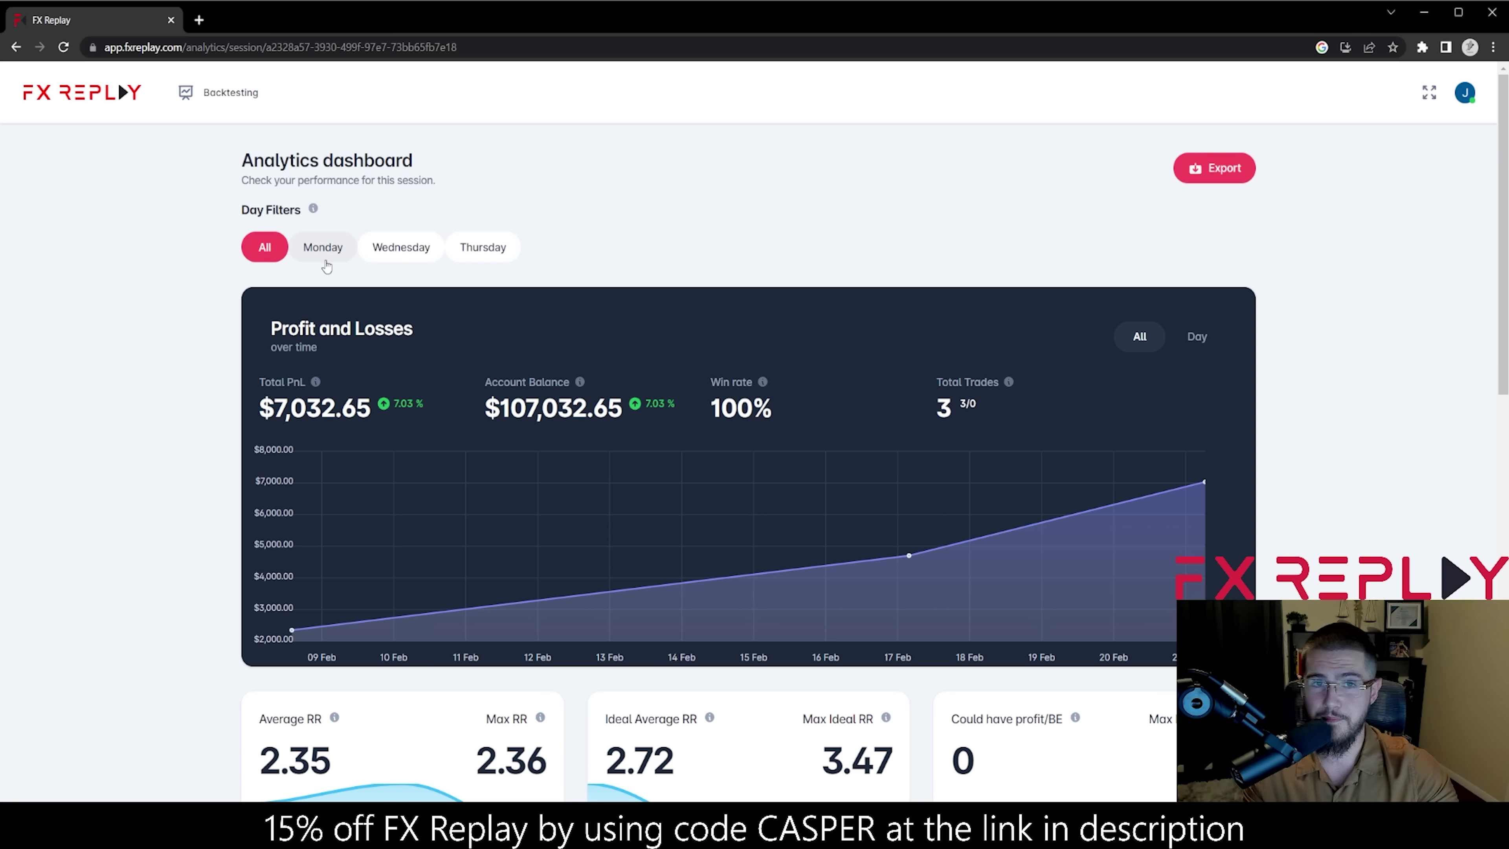
# - Filter the session analytics to Monday
pyautogui.click(324, 253)
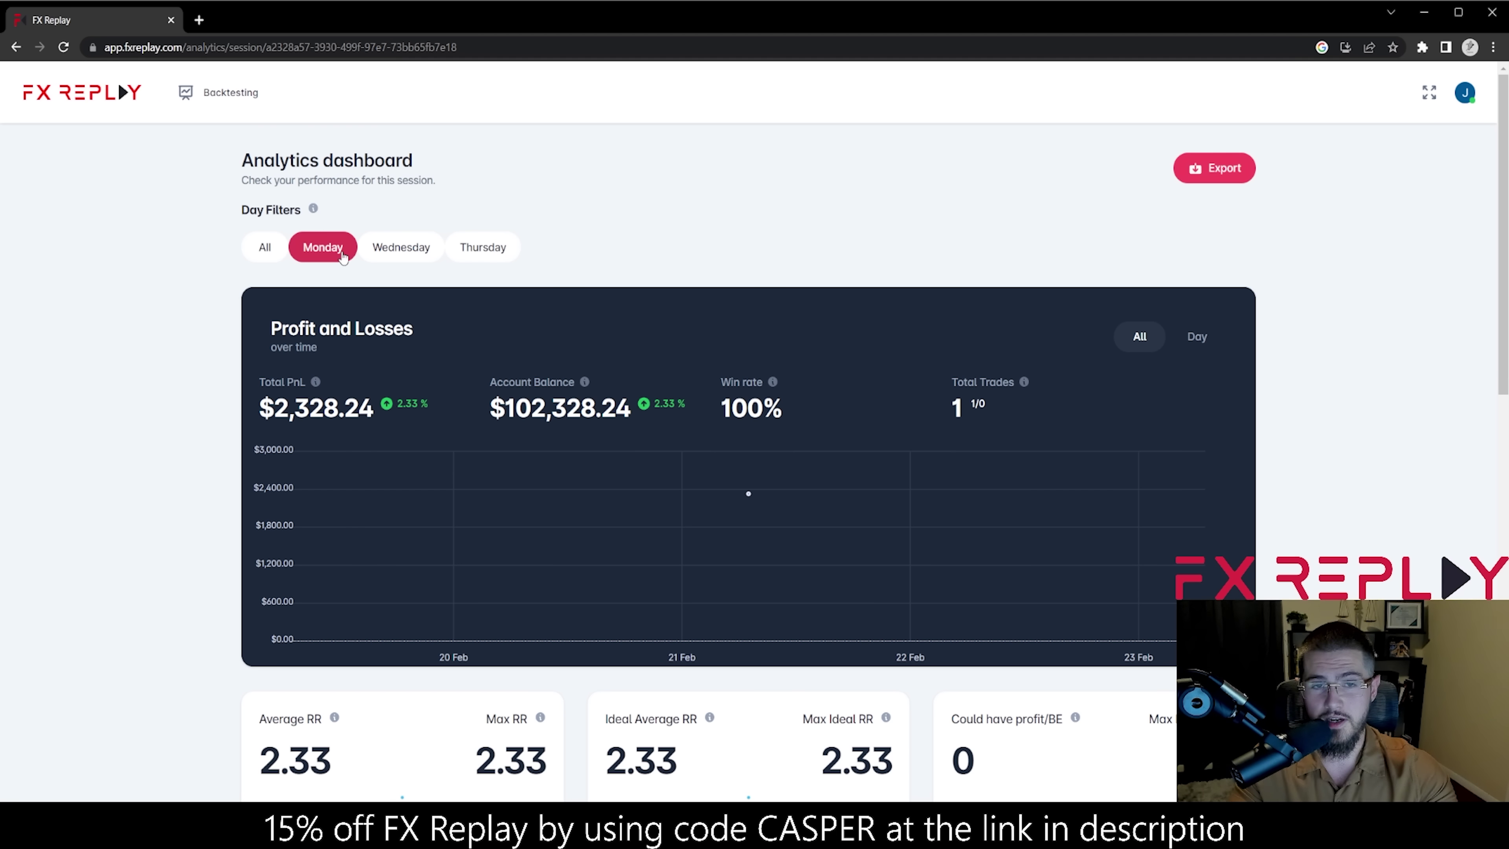